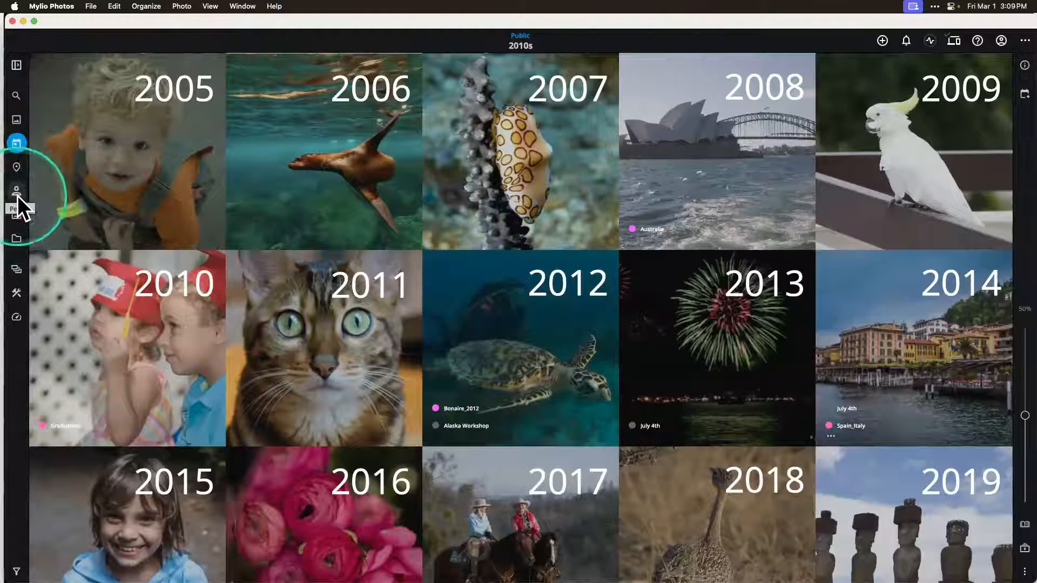
Step: Search the library for "bridge" with Dynamic Search and view the covered bridge photo matched by its text, clearing the resulting filter
click(15, 96)
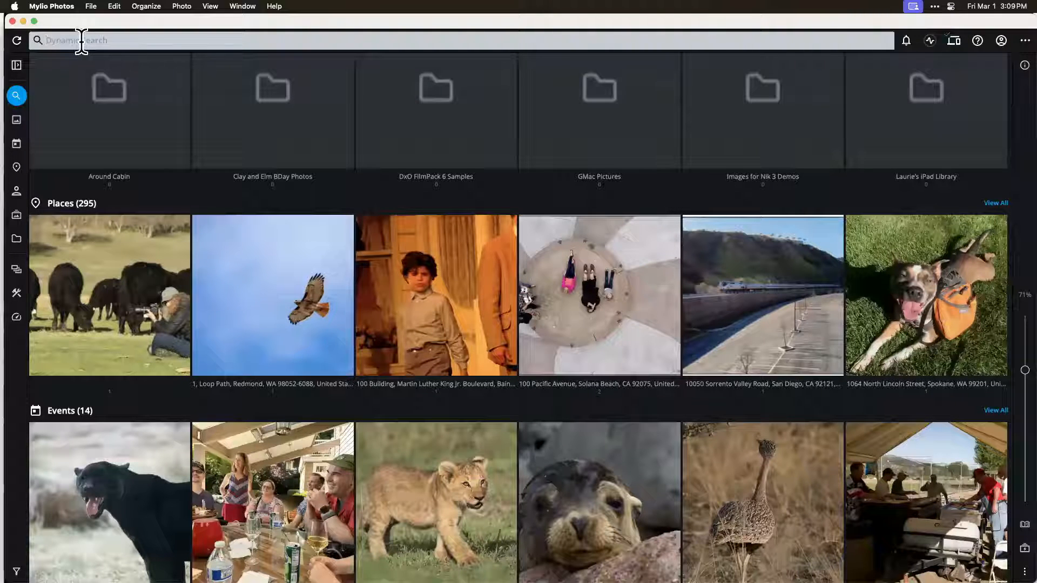
drag(58, 37, 171, 35)
text(bridge)
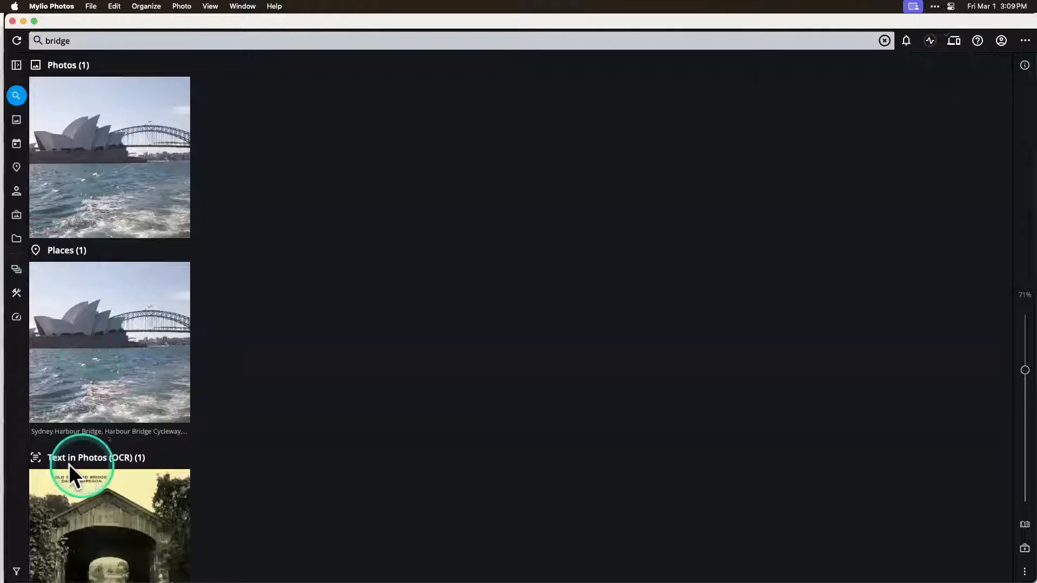
double_click(92, 543)
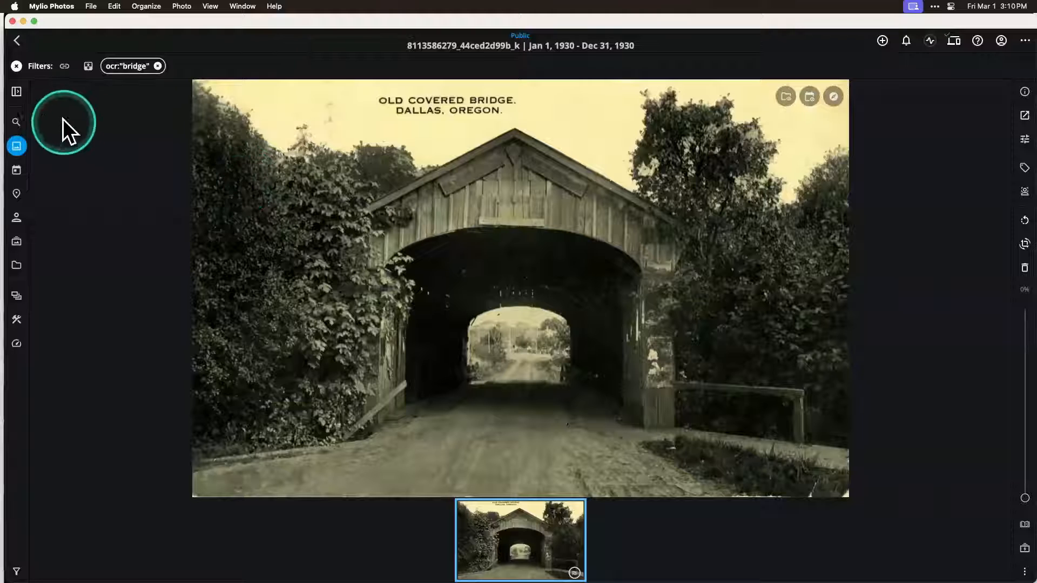
click(17, 40)
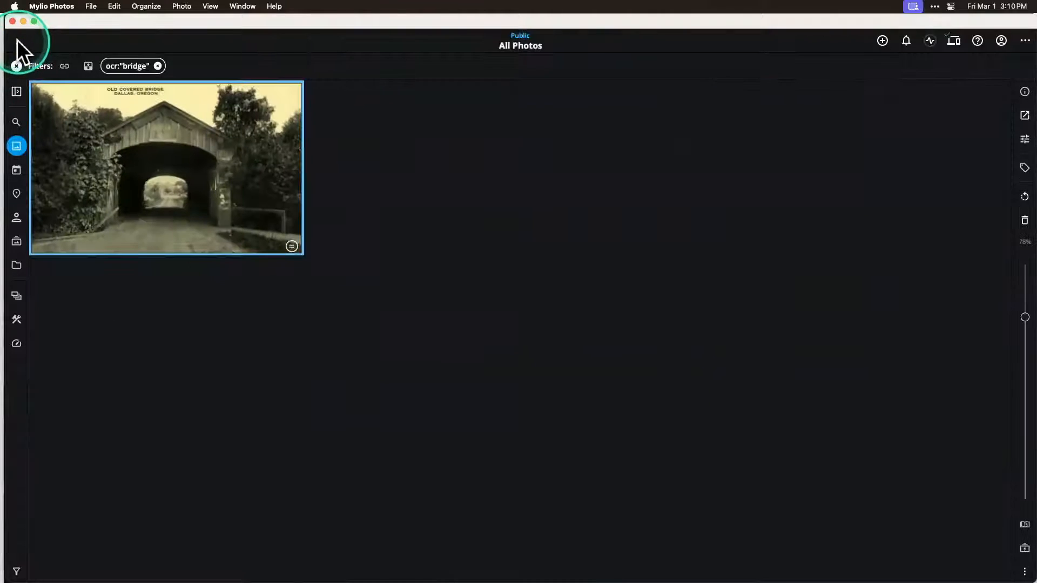
click(16, 65)
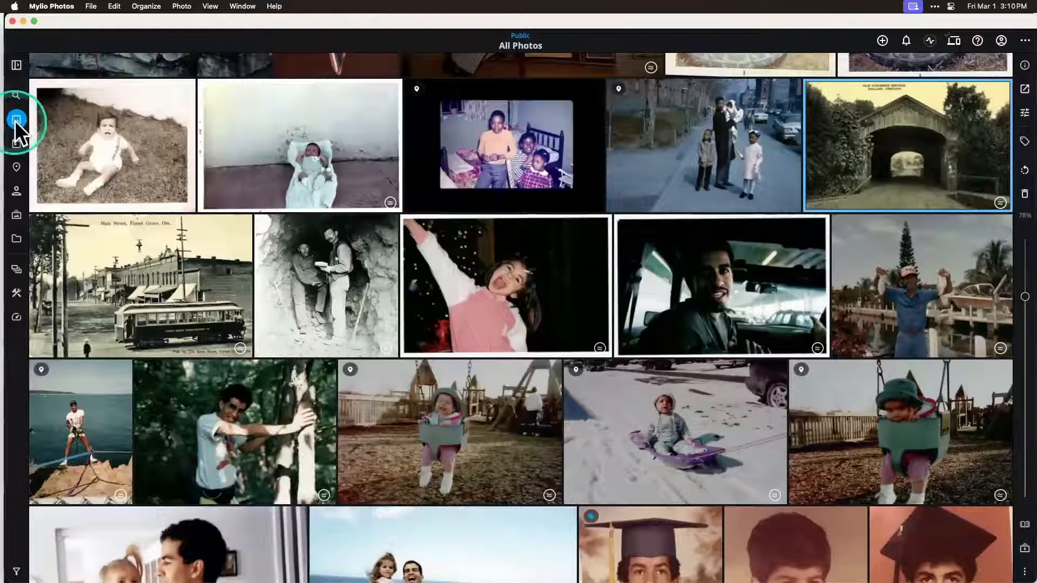
Step: Search the library for "flowers" with Dynamic Search and review the matching photos, albums and text in photos
click(15, 96)
click(95, 39)
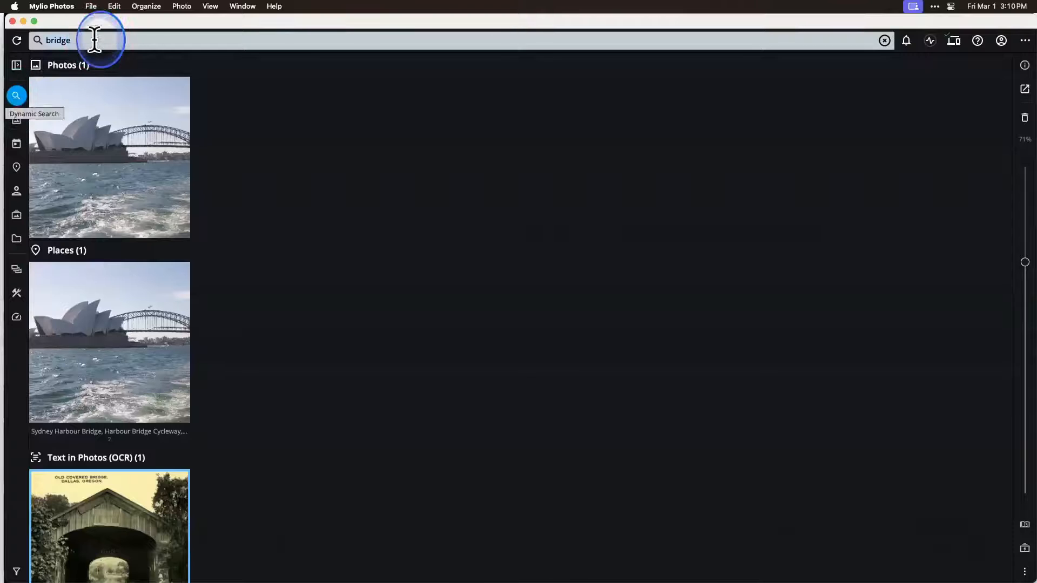
text(flower)
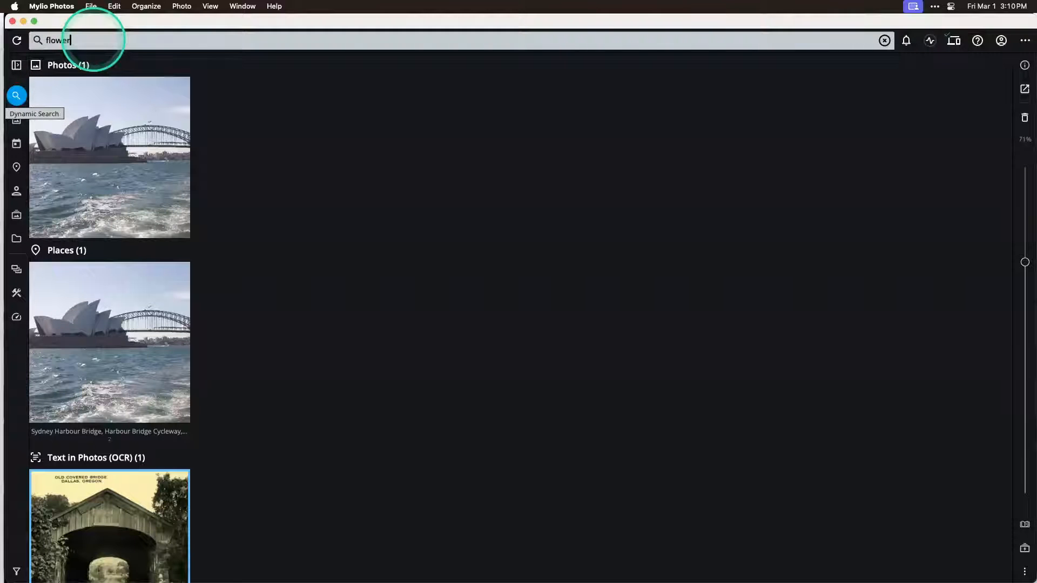
text(s)
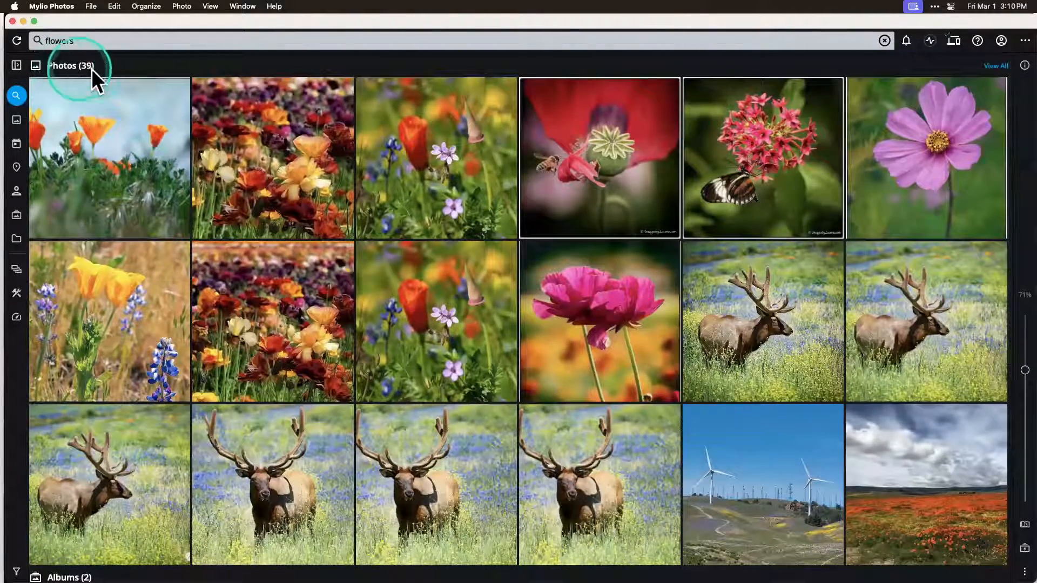
scroll(347, 351, down, 1)
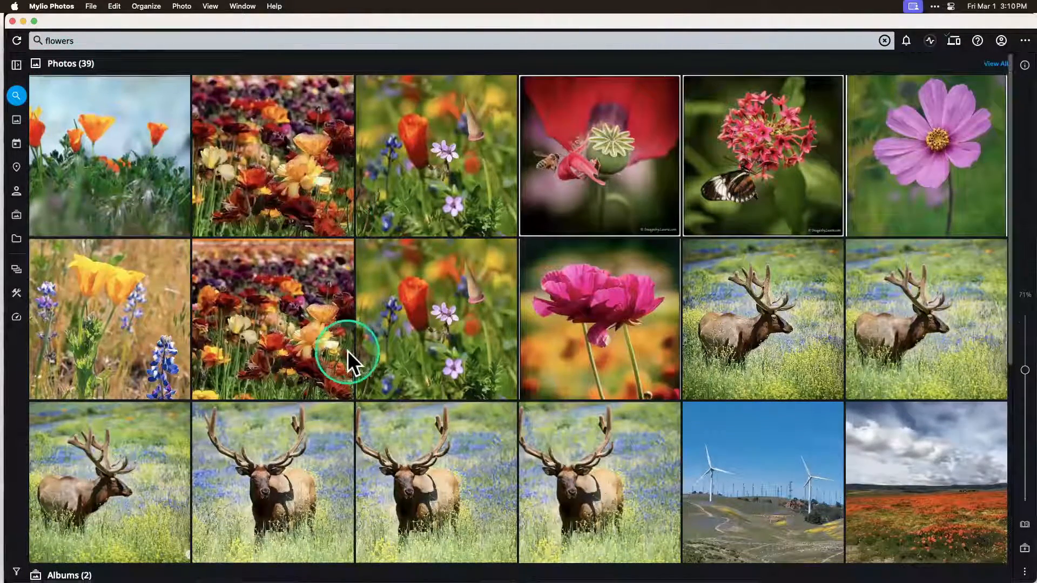
scroll(348, 351, down, 5)
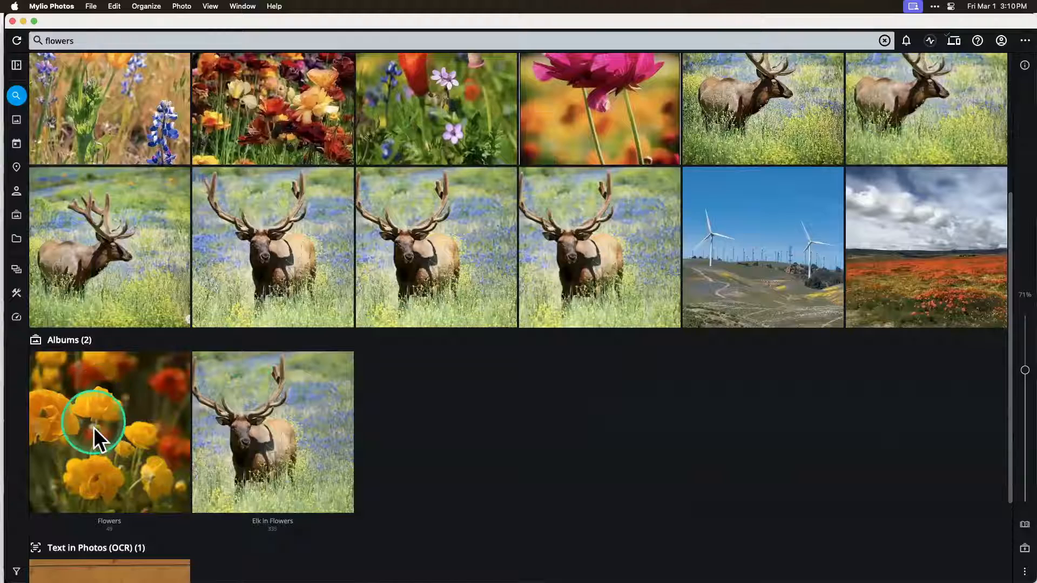
scroll(109, 419, down, 2)
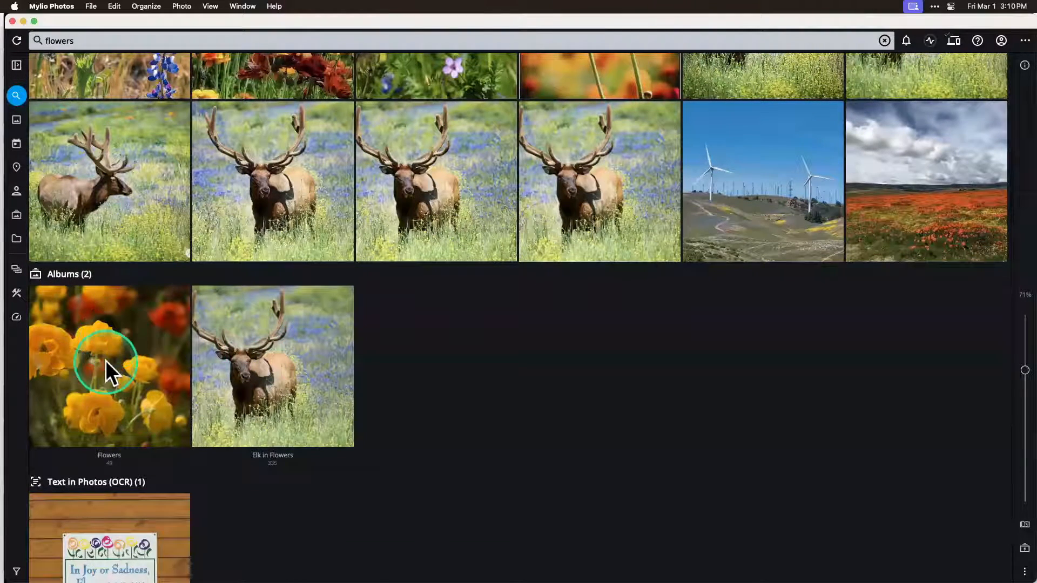
scroll(105, 360, down, 2)
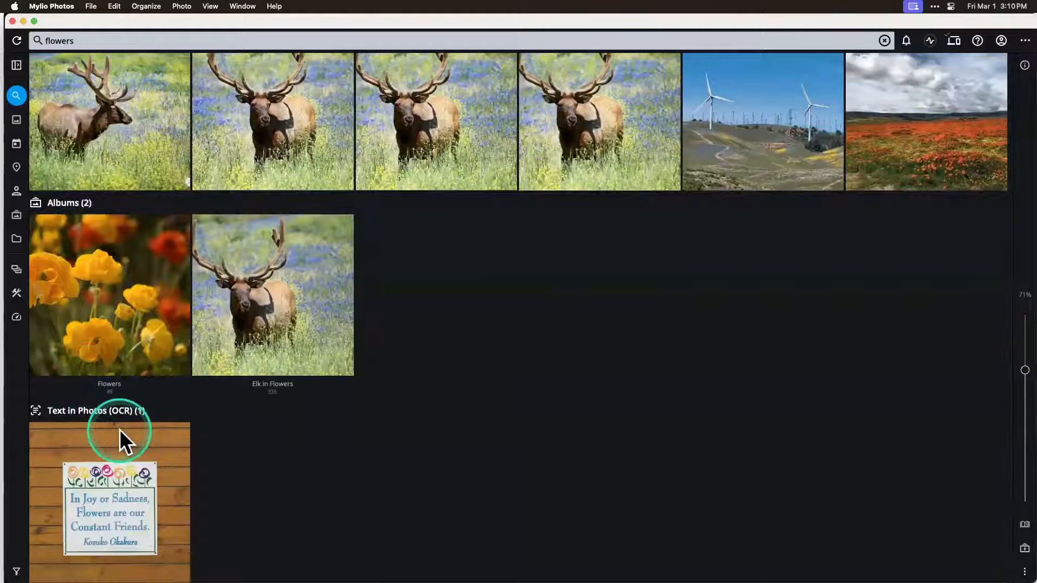
Step: View the sign photo matched by its text and clear the "flowers" OCR filter to return to All Photos
double_click(115, 518)
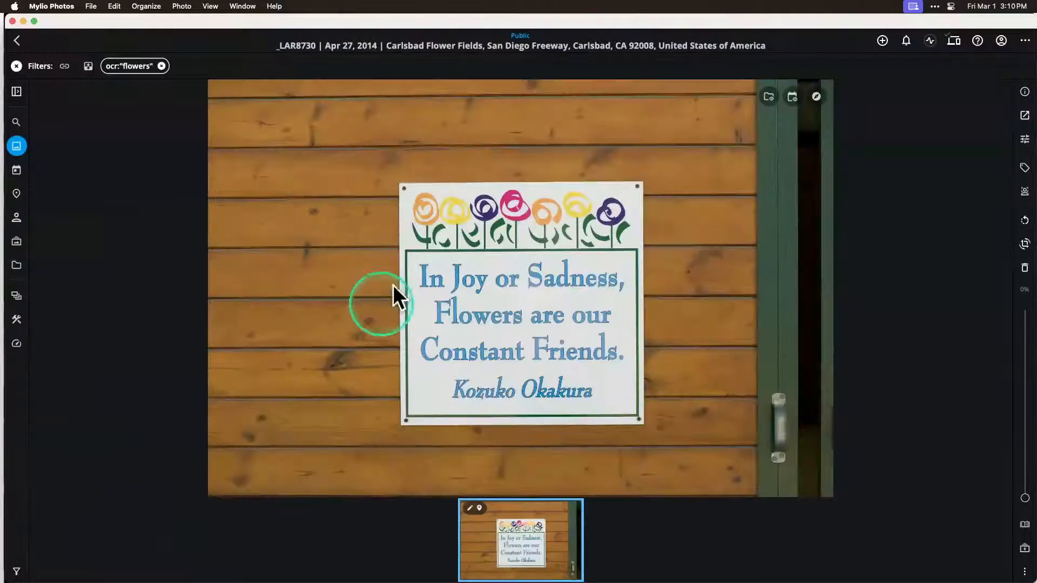
double_click(512, 314)
click(17, 65)
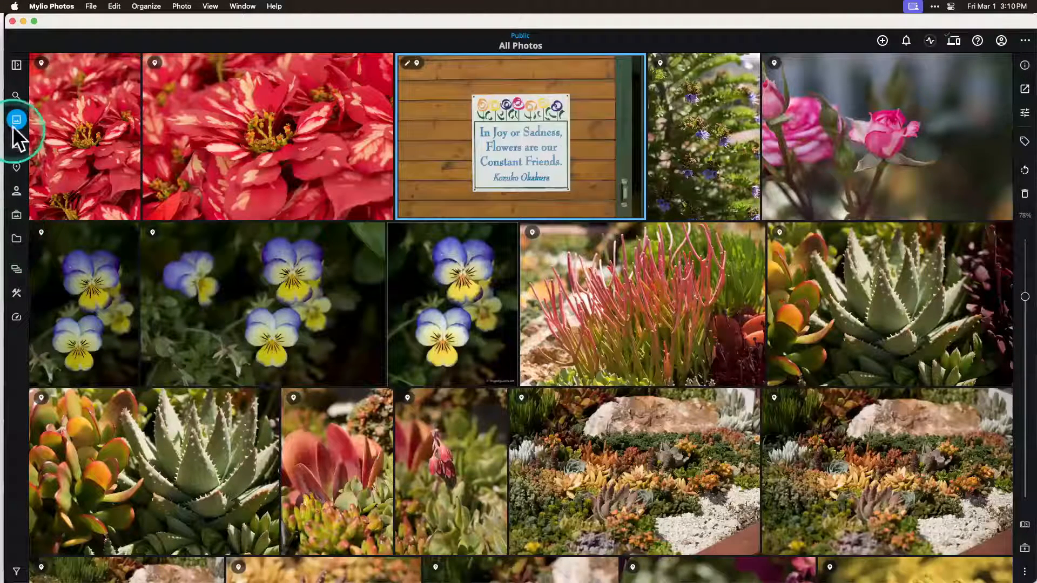
Step: Switch to Keynote and advance the presentation to the Using QuickFilters slide
mouse_move(742, 6)
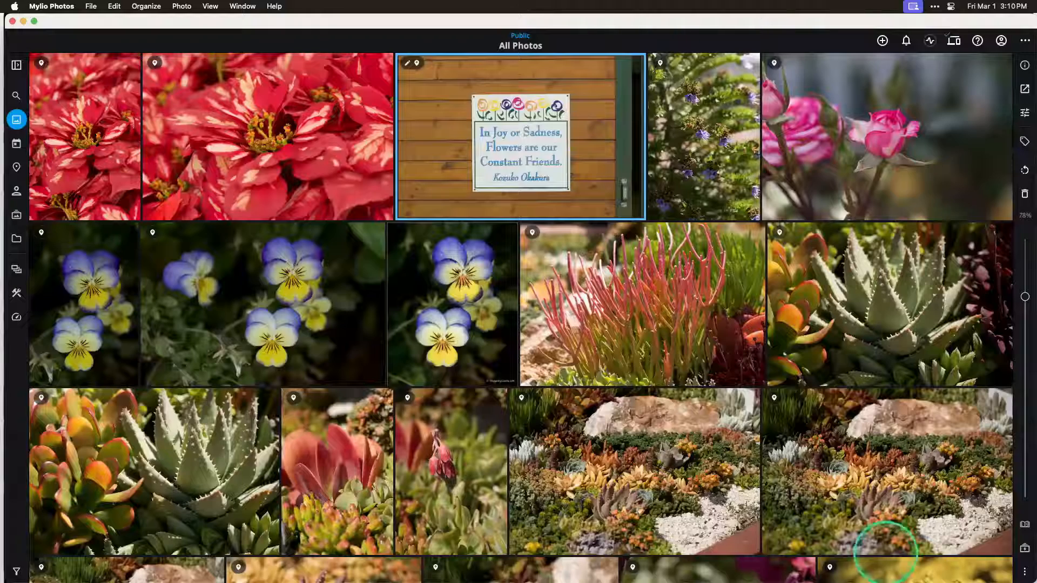
click(171, 564)
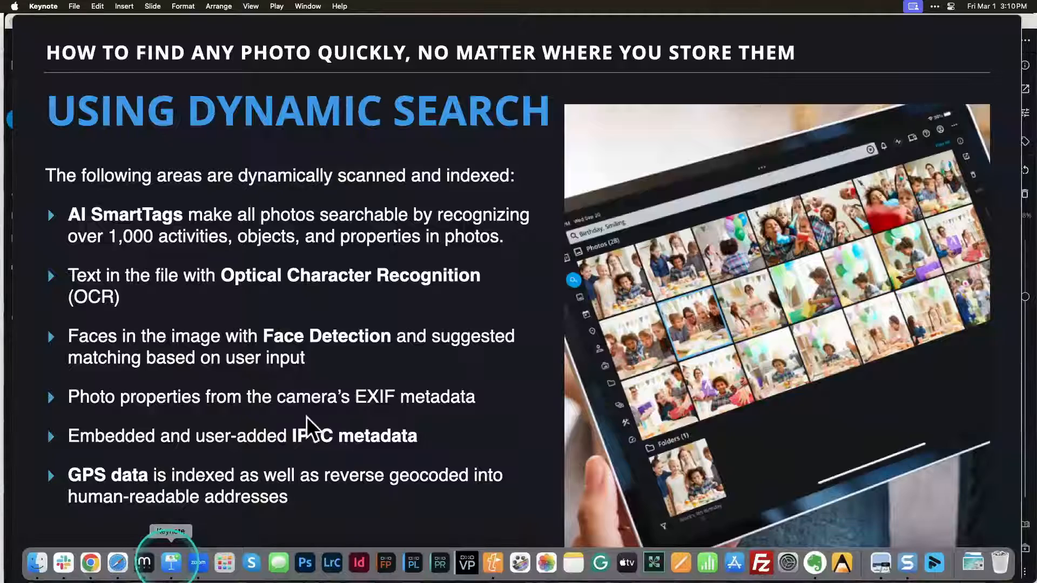
click(338, 402)
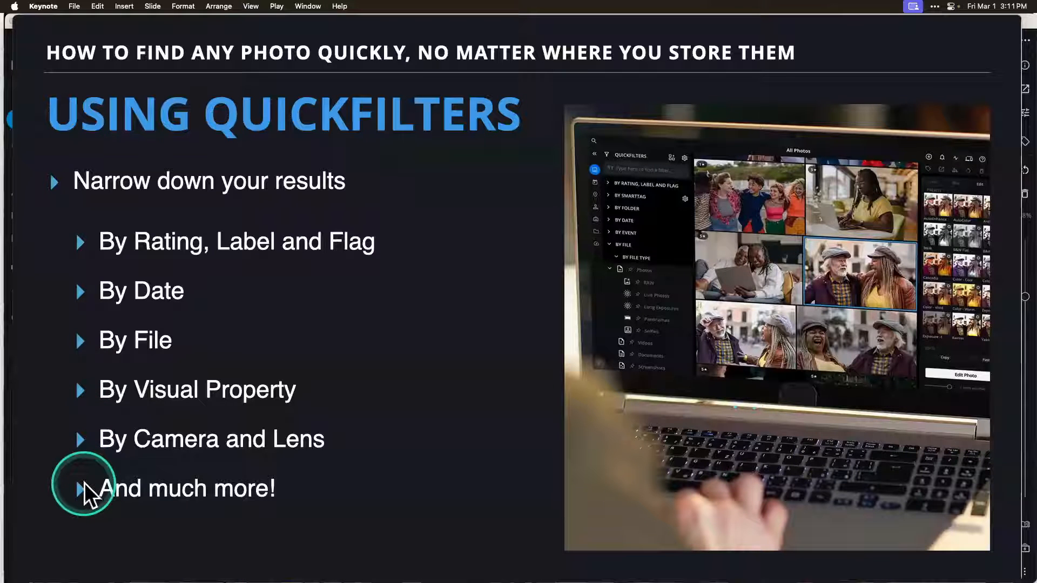
Step: Switch back to Mylio Photos and open QuickFilters with the rating, label and flag filters expanded
mouse_move(221, 567)
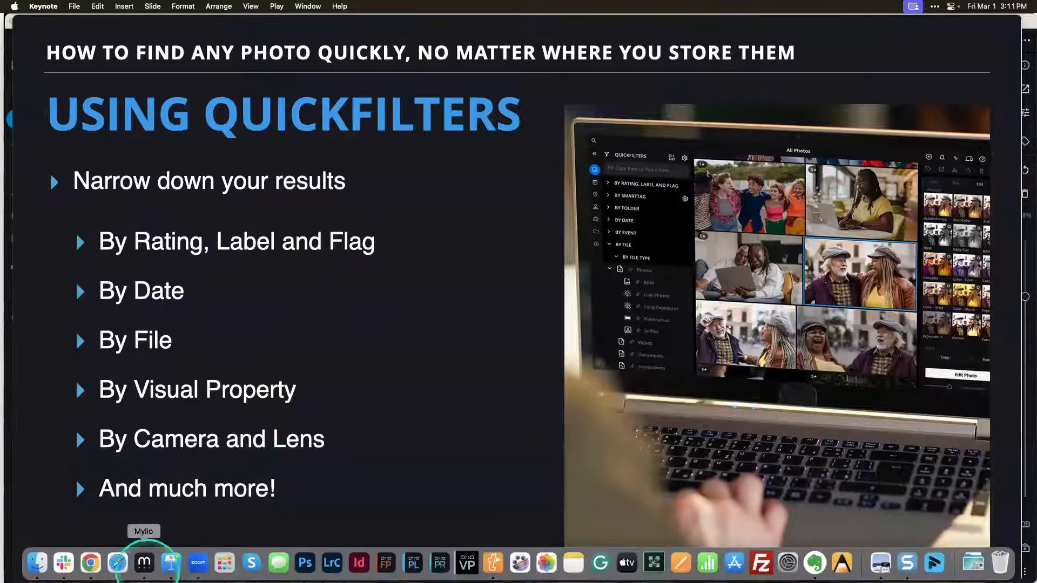
click(144, 563)
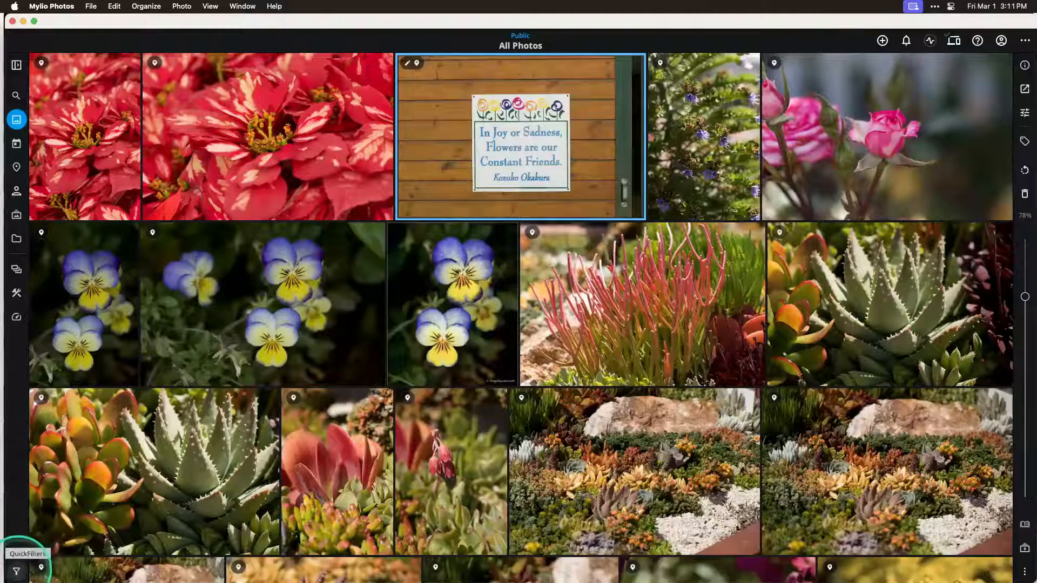
click(16, 571)
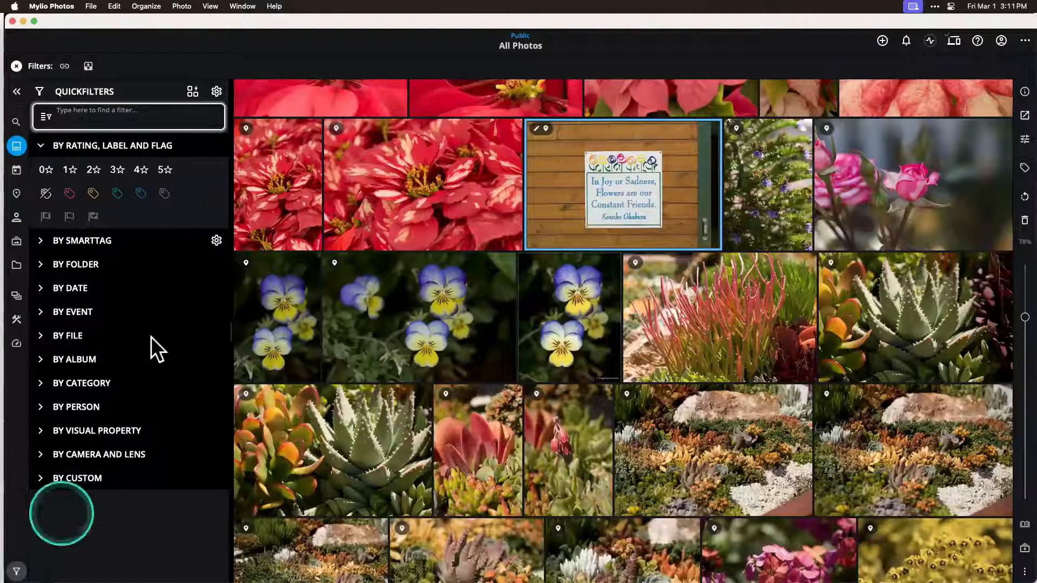
click(42, 147)
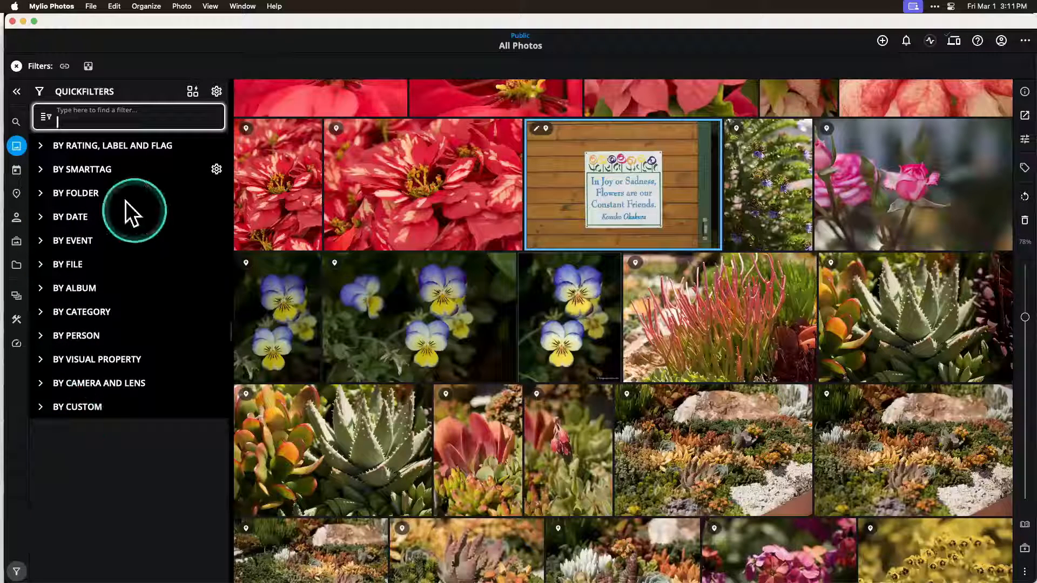
click(42, 144)
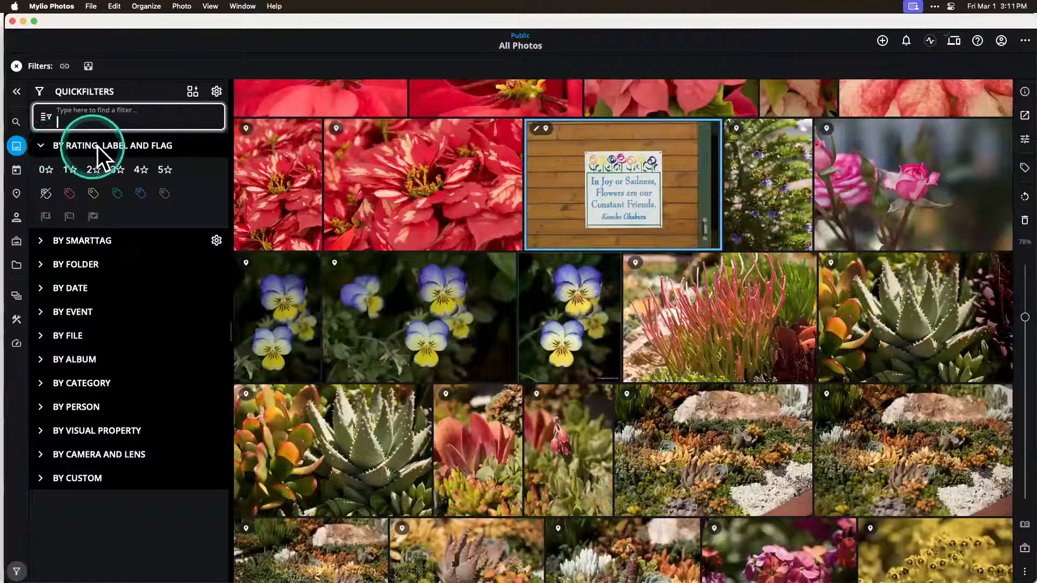
Step: Filter All Photos to images rated 4 or 5 stars that carry the Purple label
click(167, 171)
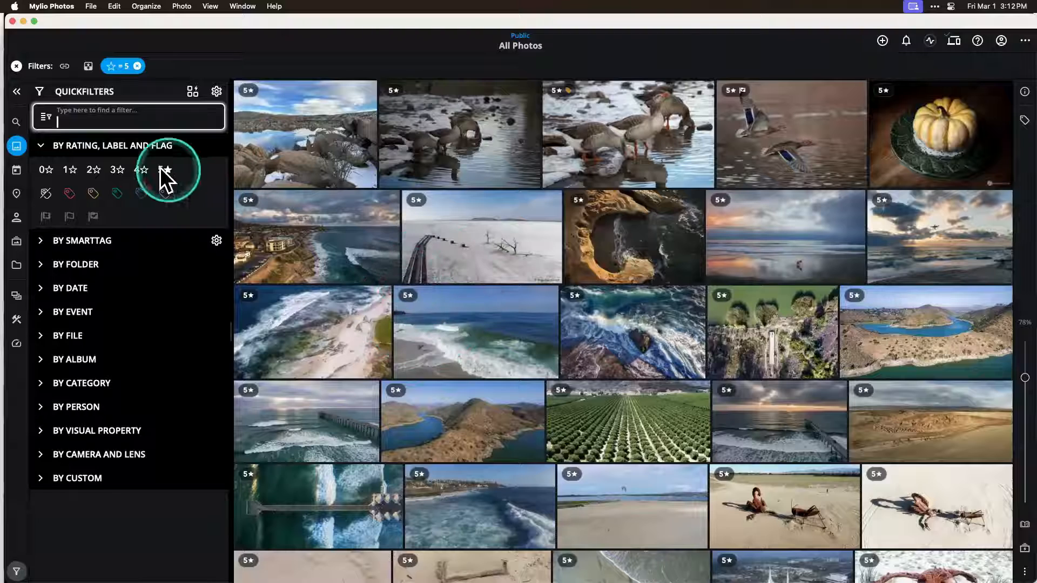
click(142, 170)
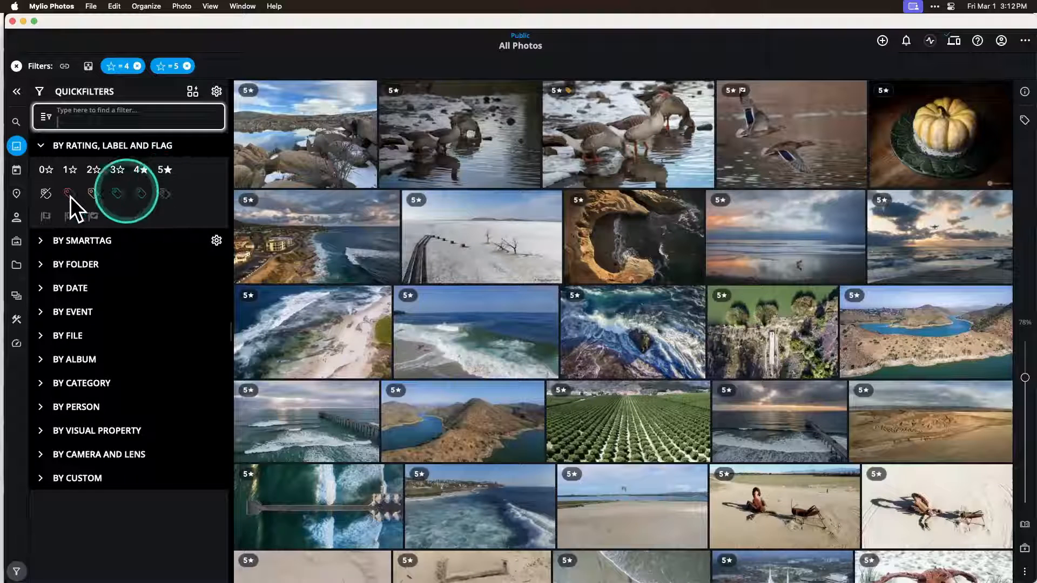
click(163, 193)
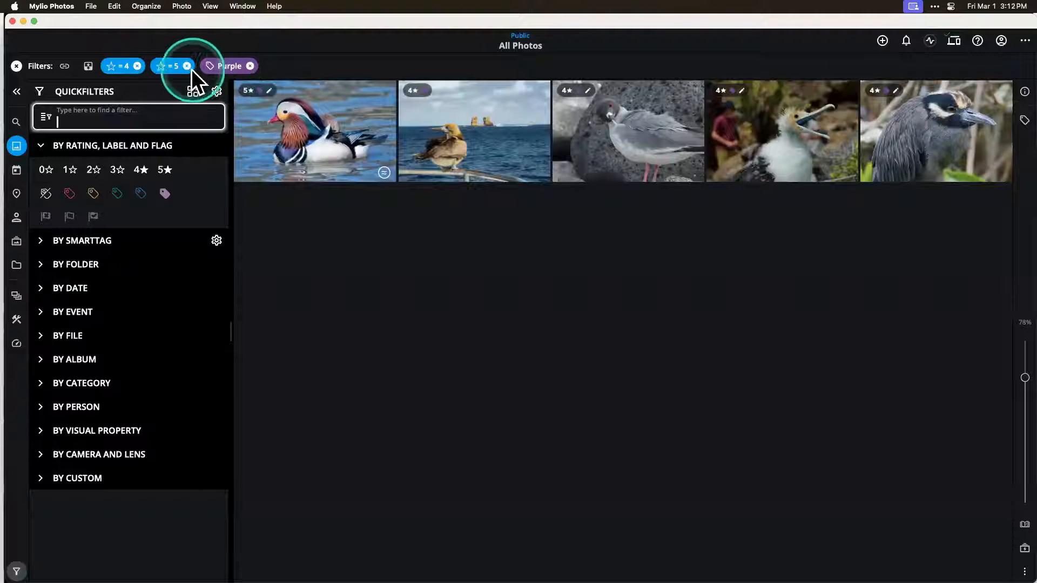
Step: Remove the 4-star filter to view only 5-star Purple photos, and clear all remaining filters
click(137, 66)
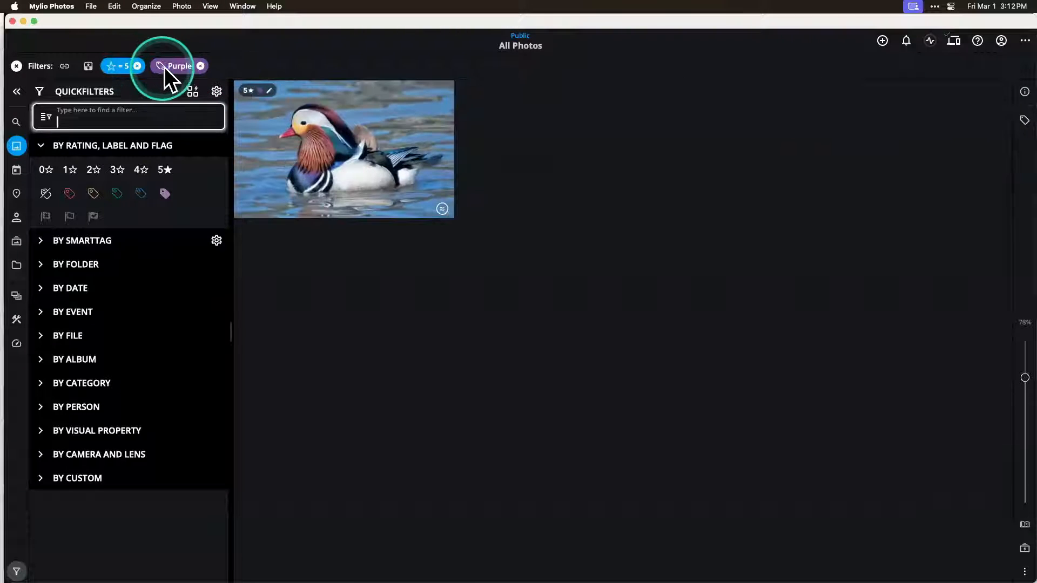
click(16, 65)
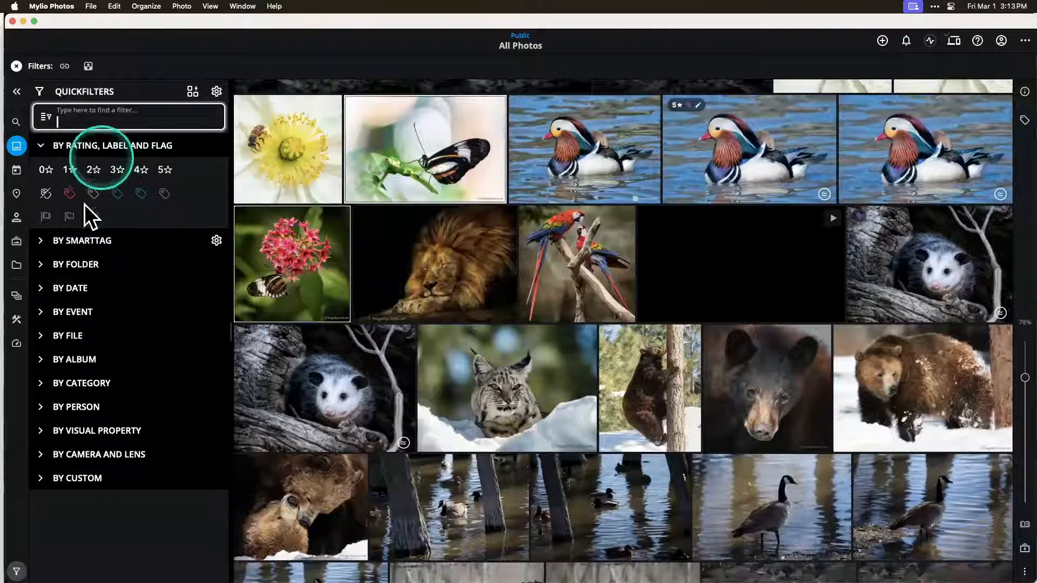
click(41, 146)
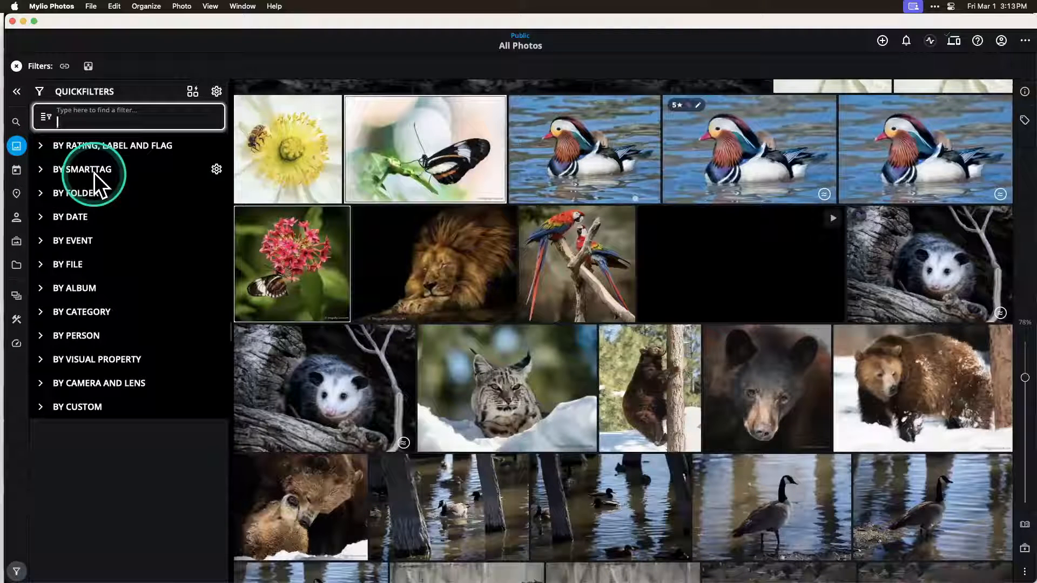
Step: Expand the date QuickFilters and look through the options for filtering by year and by month
click(41, 218)
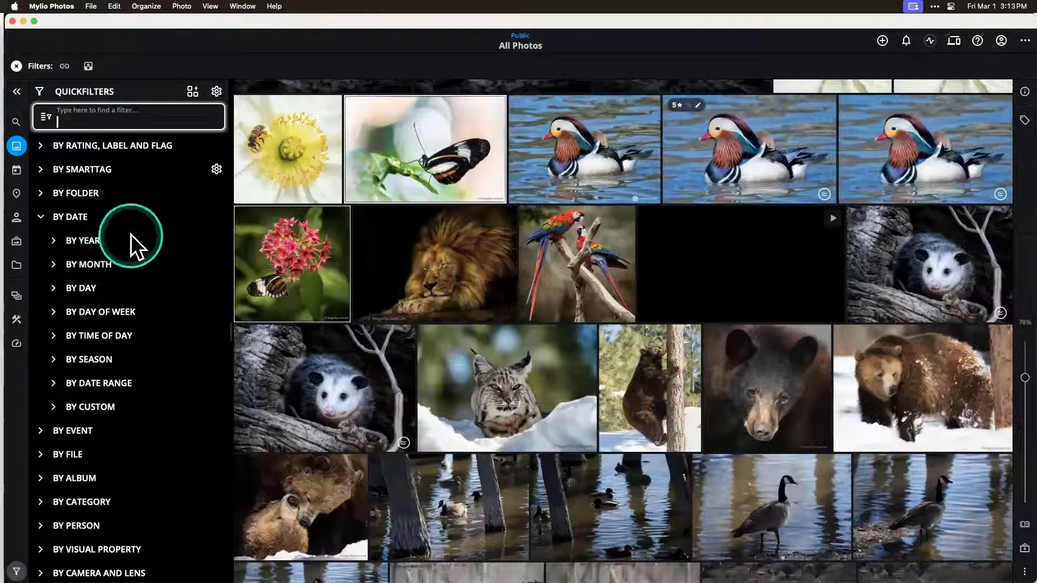
click(55, 241)
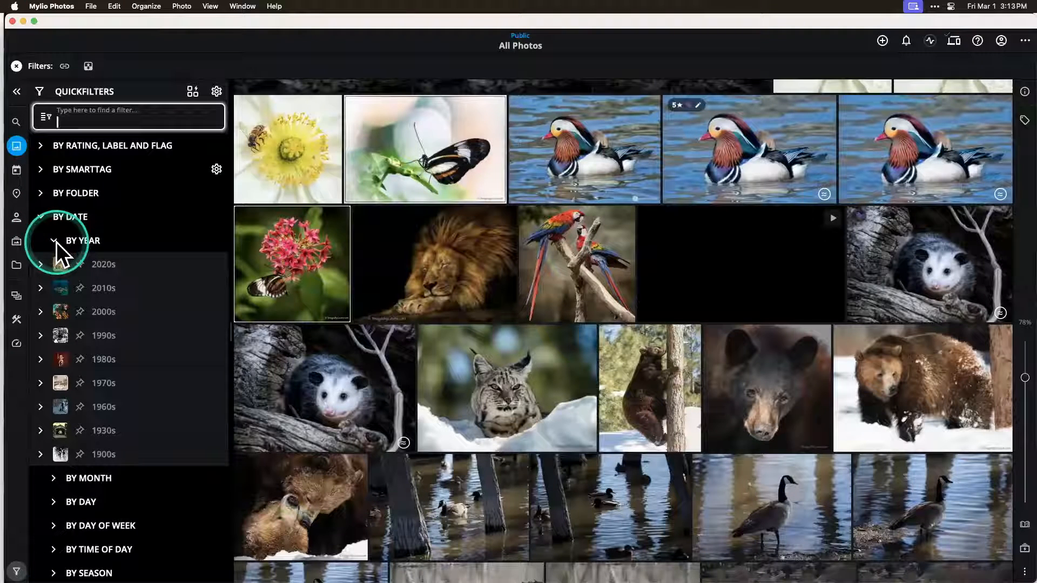
click(56, 242)
click(57, 265)
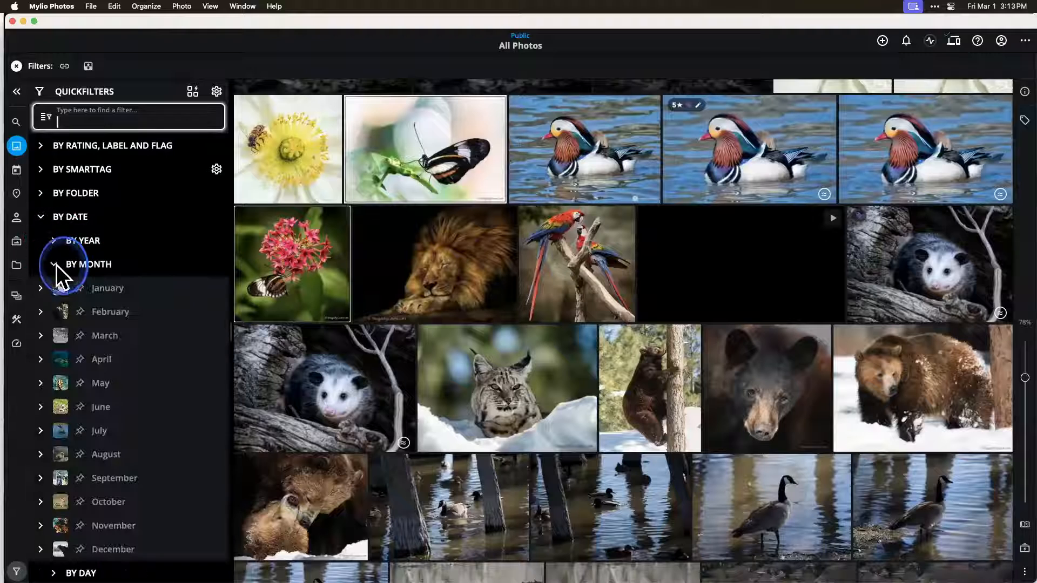
click(57, 264)
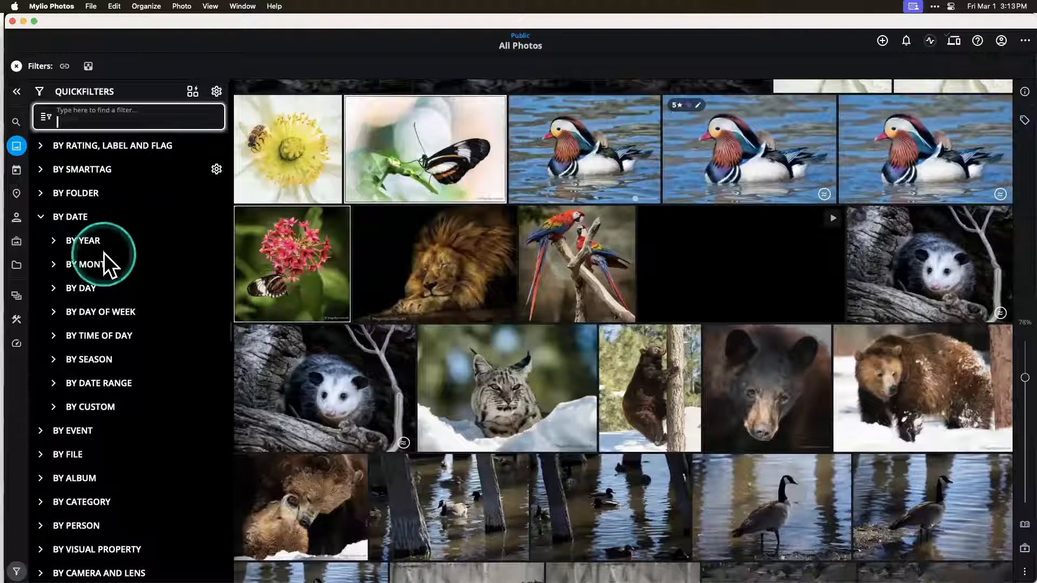
Step: Filter All Photos by month to show only photos taken in October
click(55, 266)
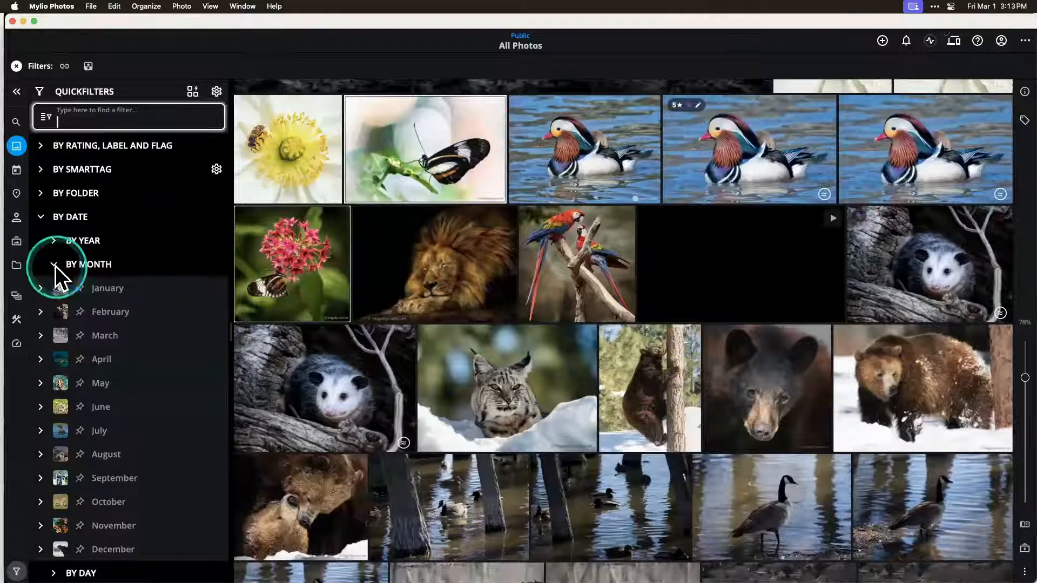
scroll(111, 507, down, 3)
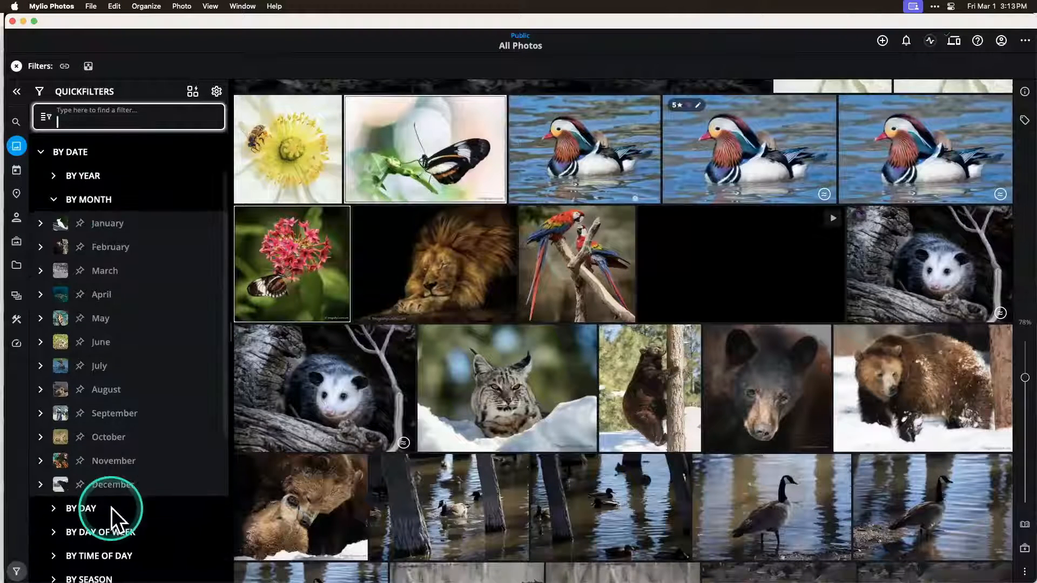
click(109, 428)
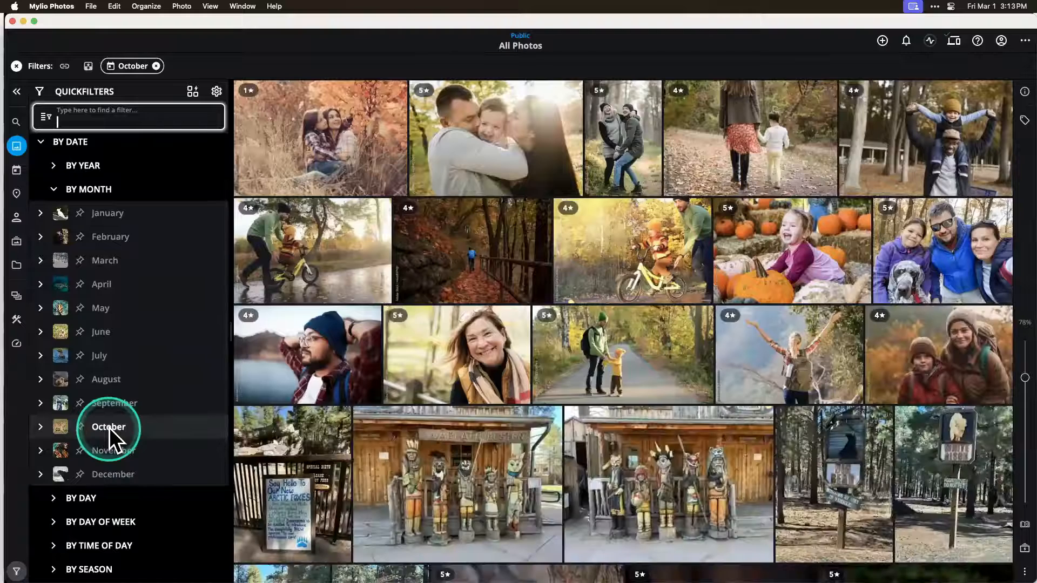
Step: Expand October in the month QuickFilters and filter All Photos to photos taken on October 31st
click(40, 426)
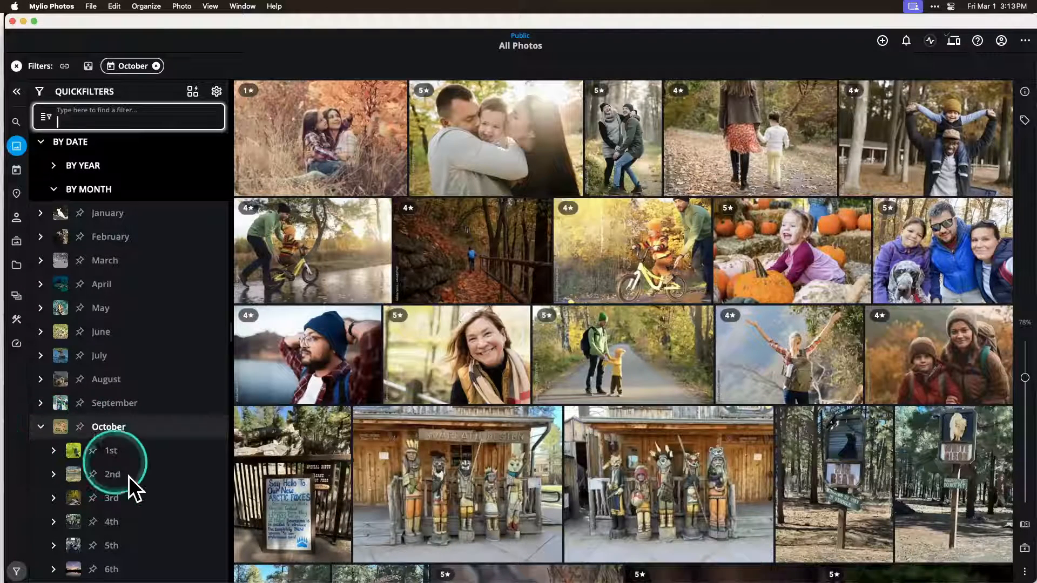
scroll(129, 476, down, 8)
scroll(128, 476, down, 10)
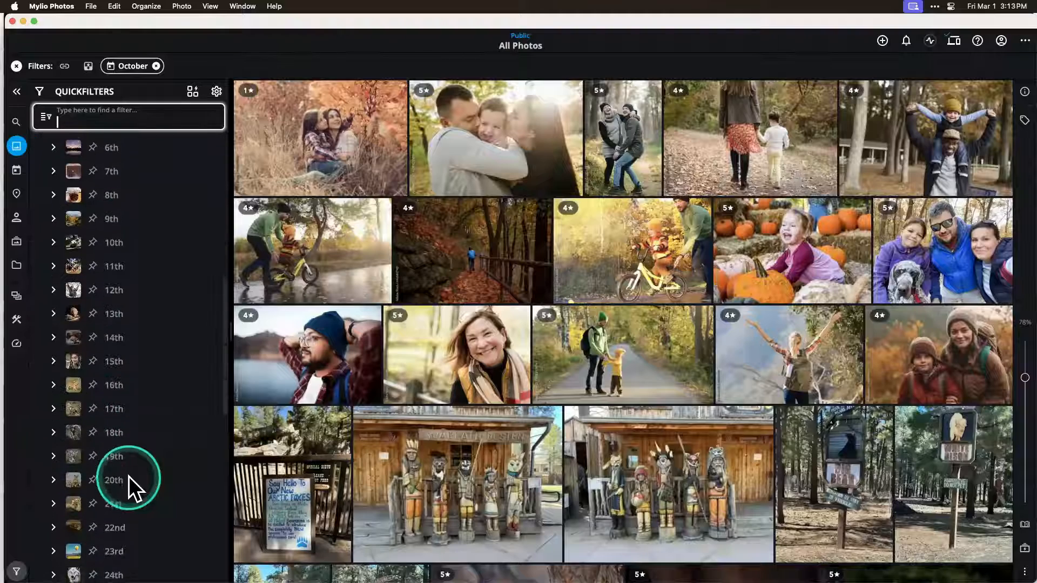
click(114, 477)
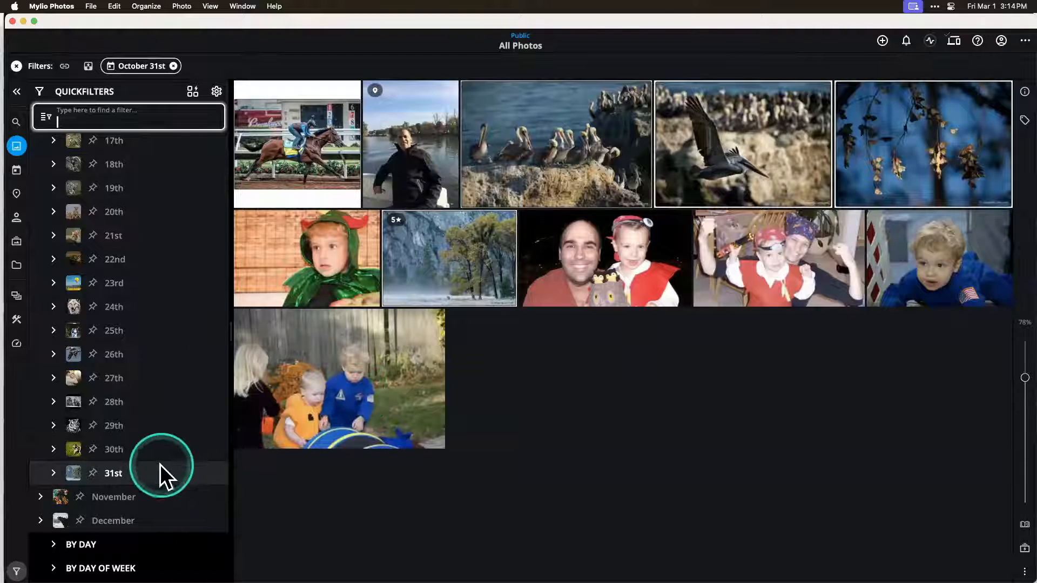
Step: Collapse the October days and the date QuickFilters, and remove the October 31st filter
scroll(158, 336, up, 10)
scroll(158, 337, up, 5)
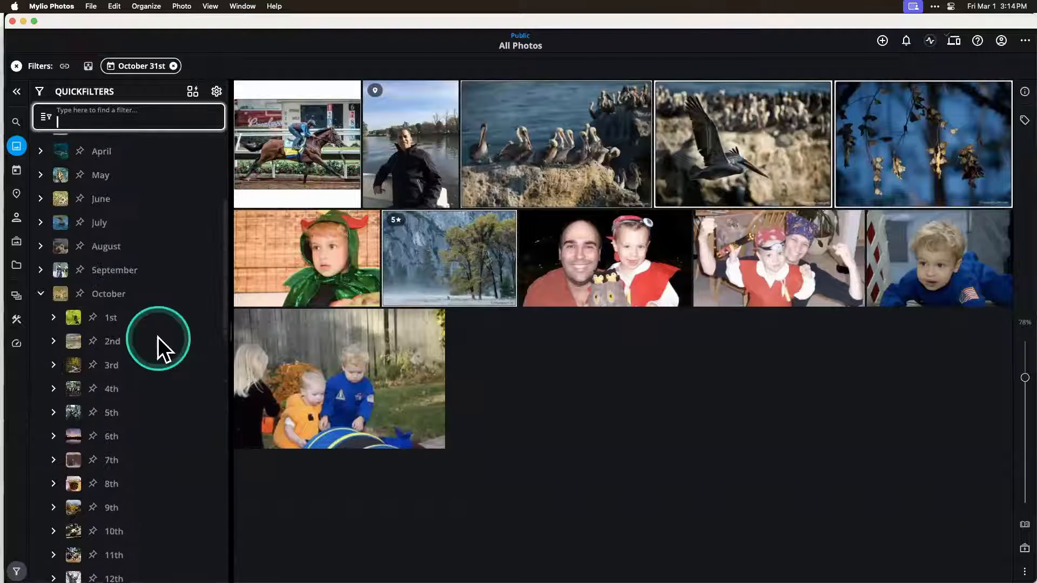
click(41, 294)
scroll(103, 275, up, 8)
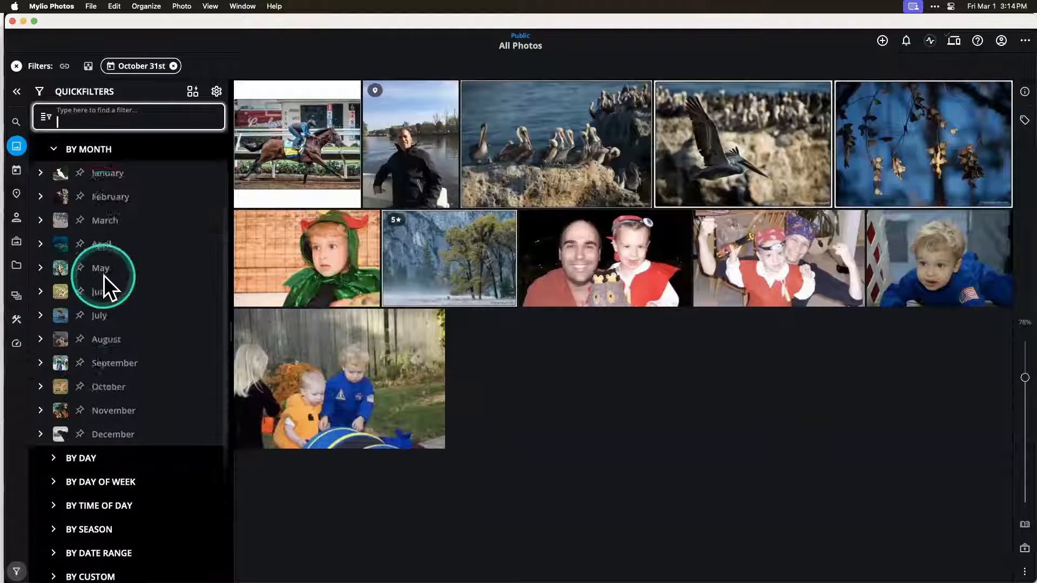
click(43, 218)
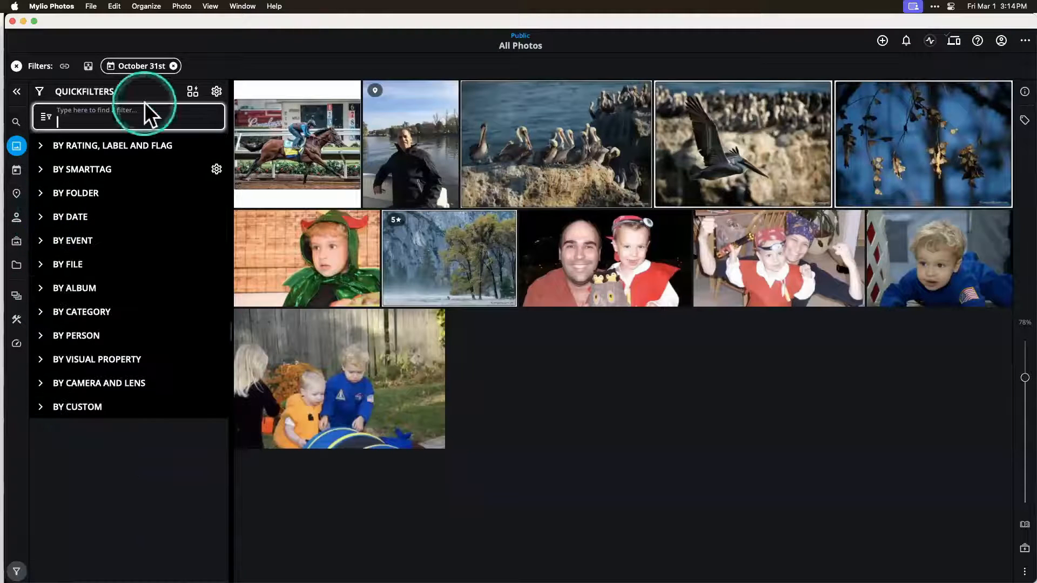
click(174, 66)
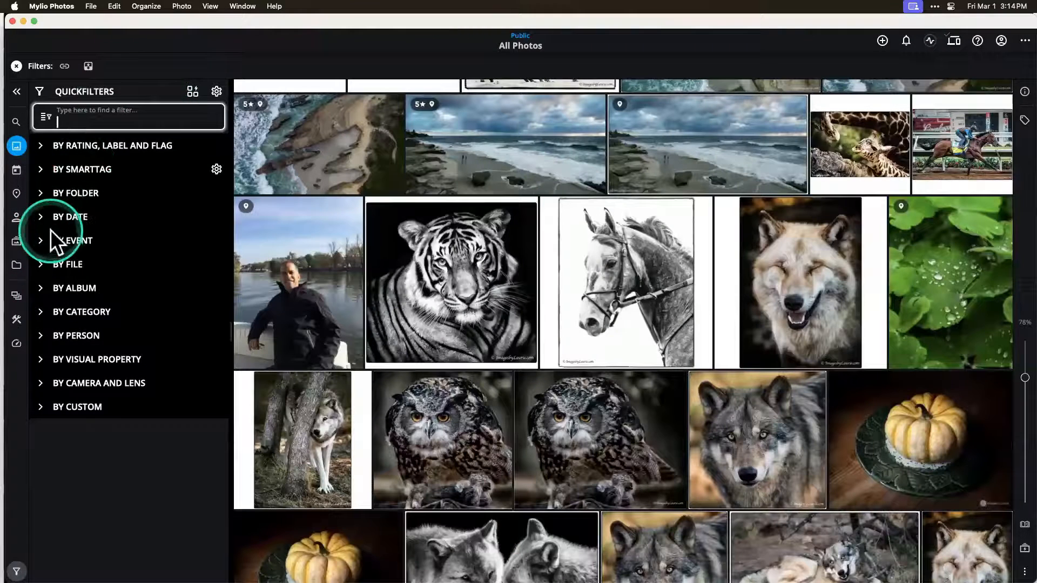
Step: Filter All Photos by season to Winter 2020 and browse the matching photos
click(41, 216)
click(53, 264)
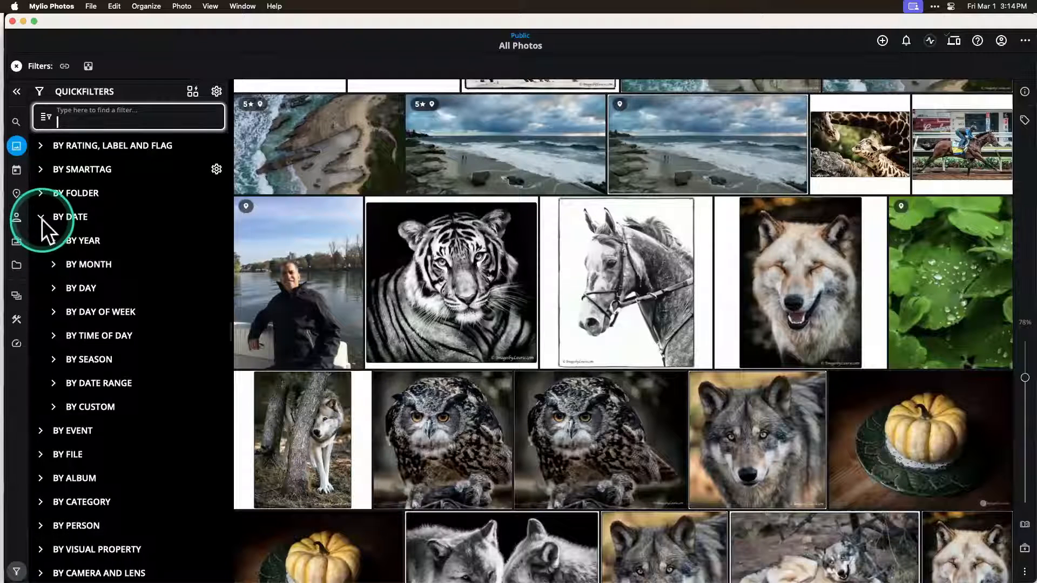
scroll(76, 448, down, 1)
scroll(77, 449, down, 2)
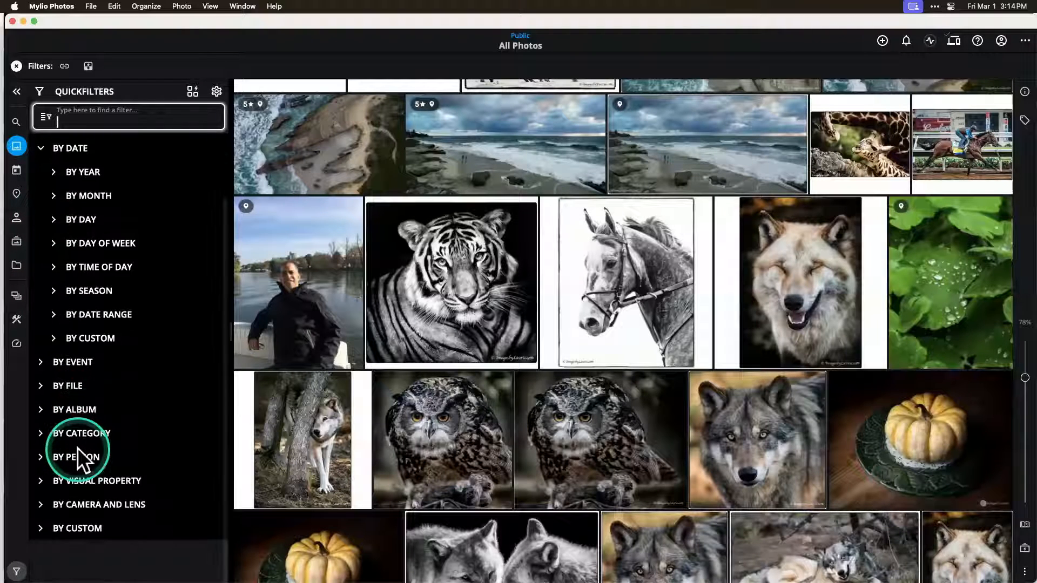
click(54, 323)
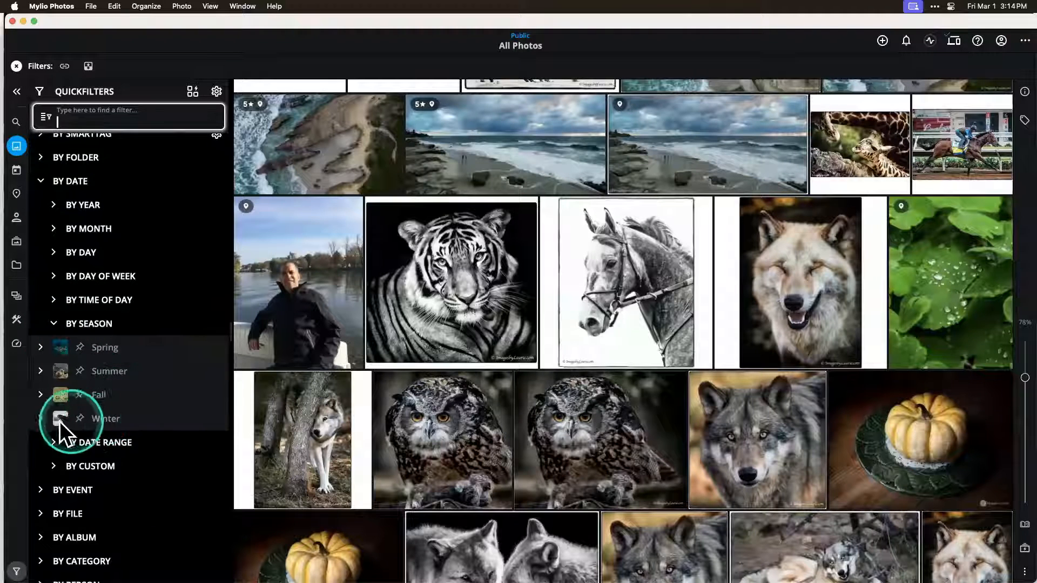
click(41, 418)
scroll(128, 464, down, 3)
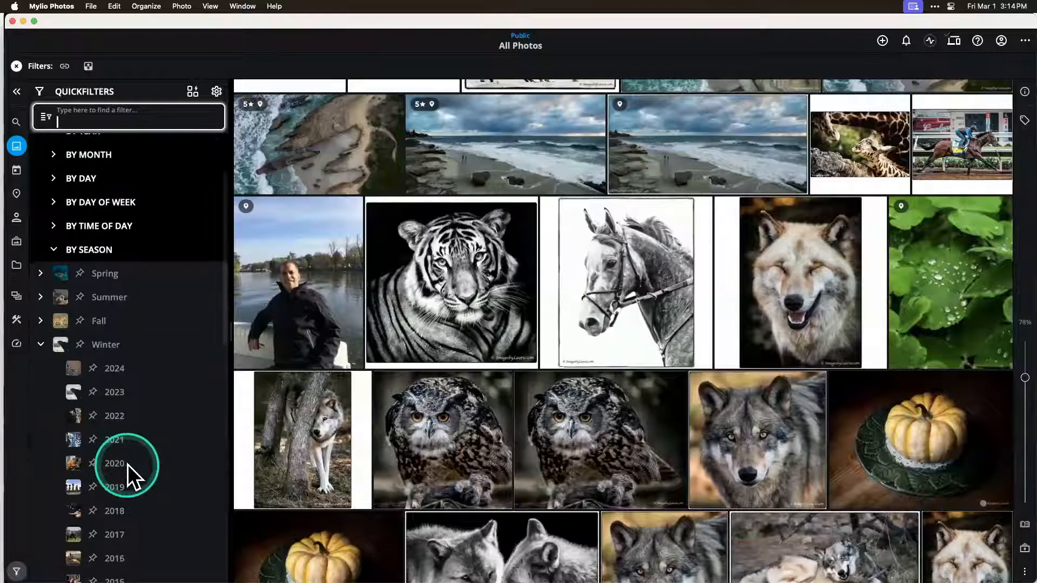
scroll(127, 465, down, 2)
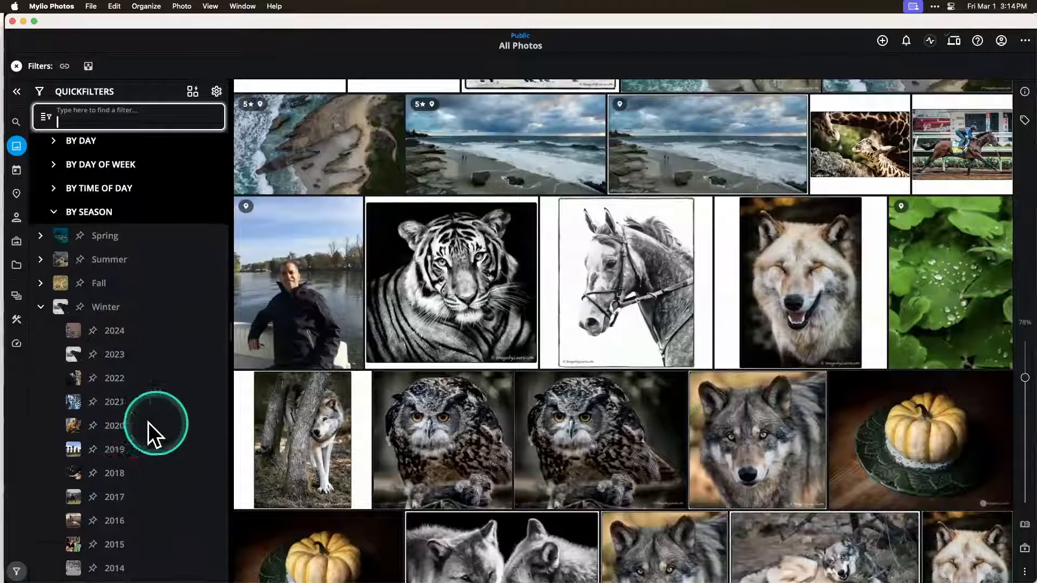
click(114, 424)
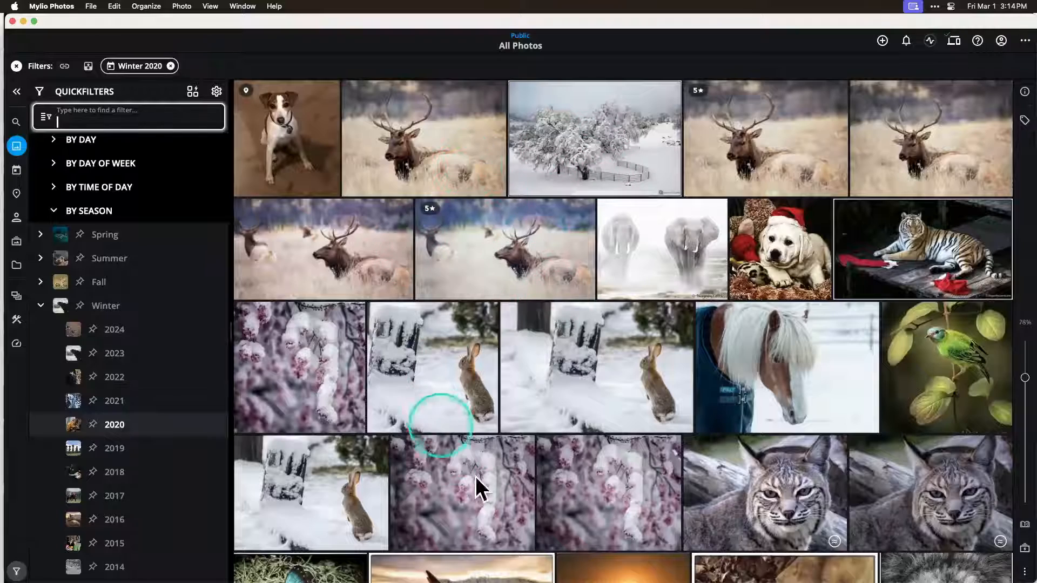
scroll(500, 510, down, 5)
scroll(500, 509, up, 5)
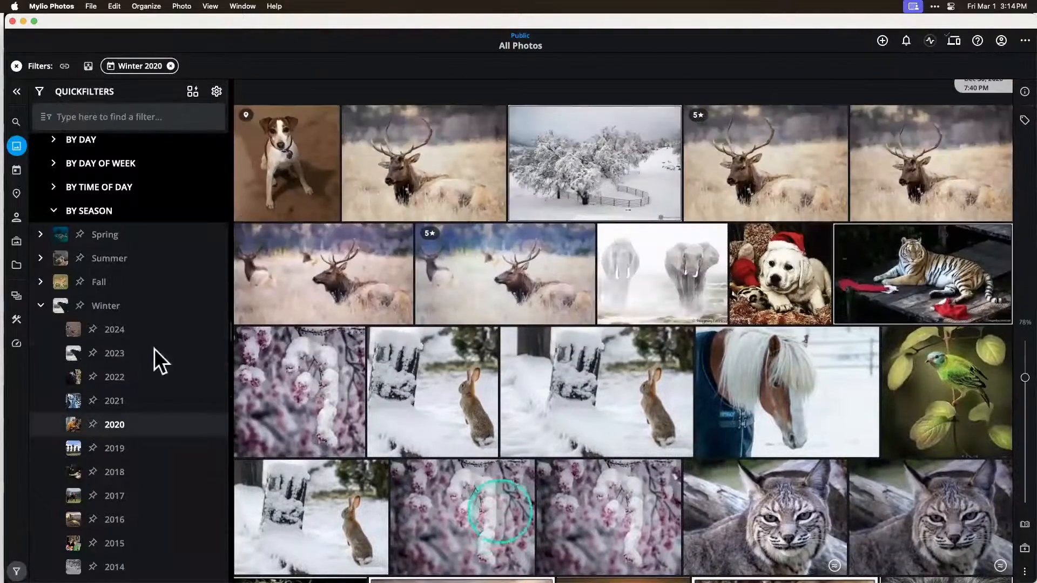
Step: Look through the date range QuickFilters, such as Last 7 Days and Last Year, and collapse the date group
click(40, 306)
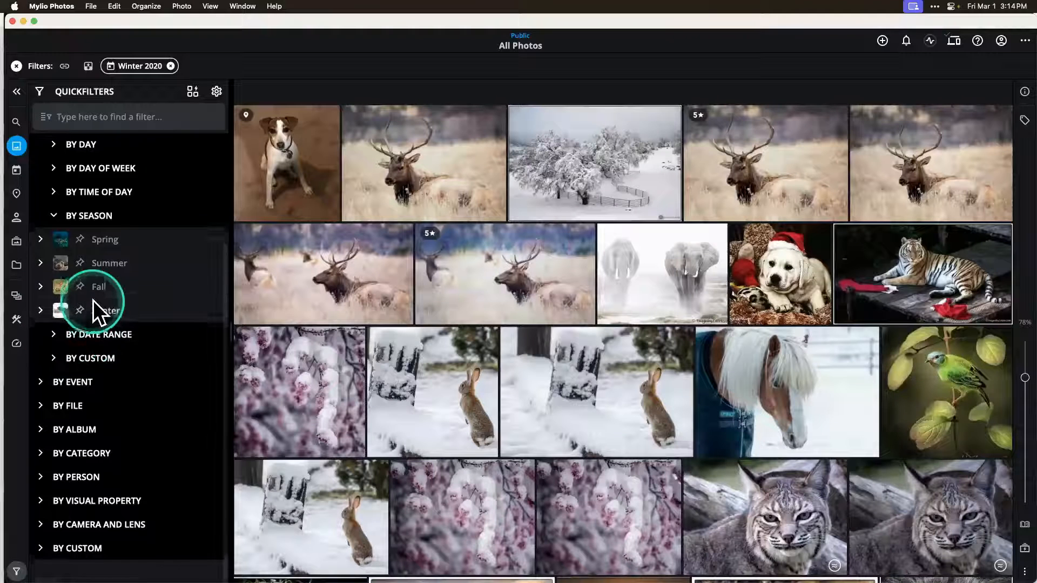
scroll(59, 329, up, 1)
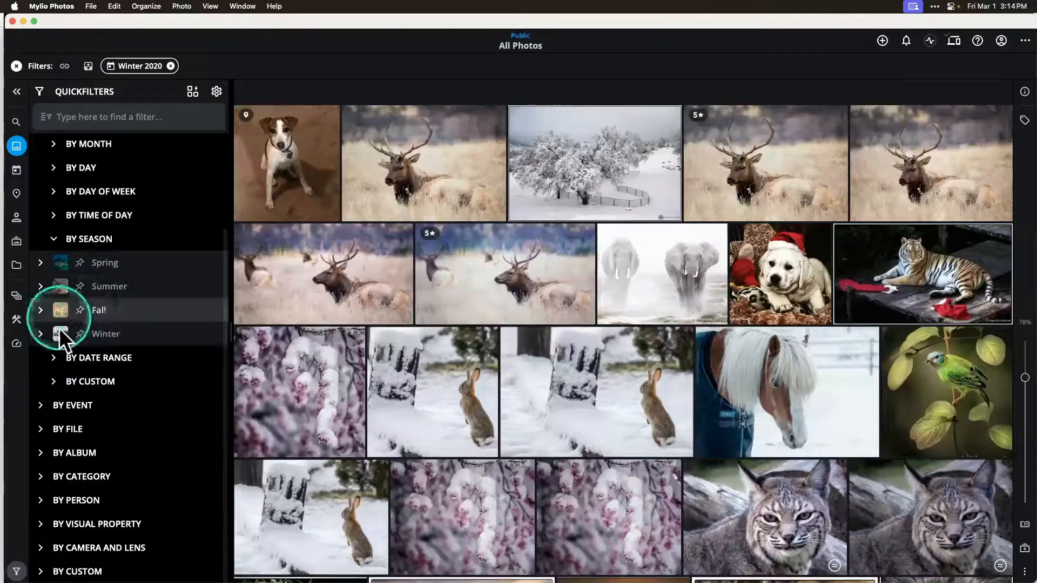
click(53, 358)
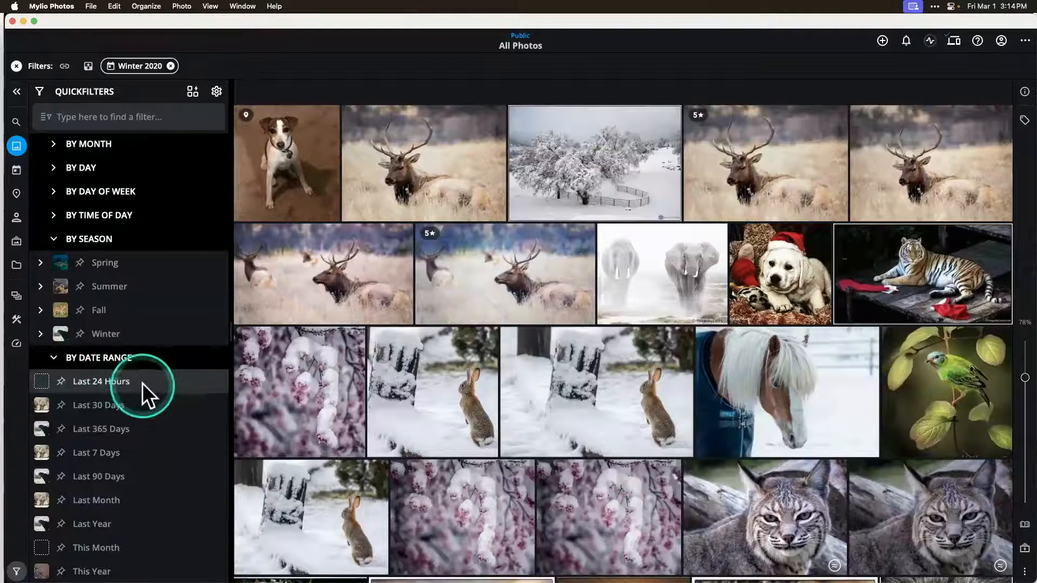
click(151, 451)
scroll(151, 451, down, 6)
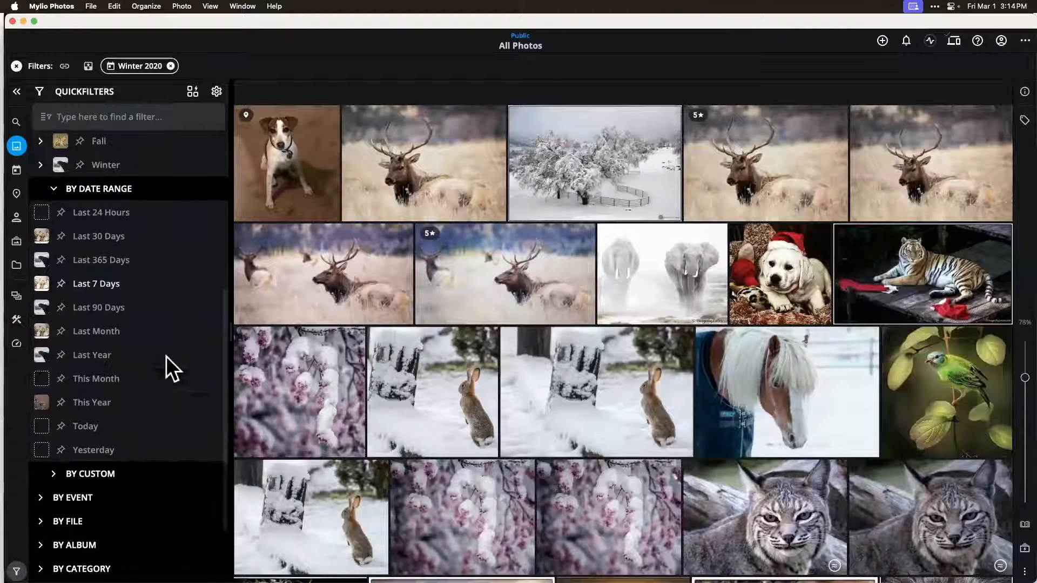
click(168, 345)
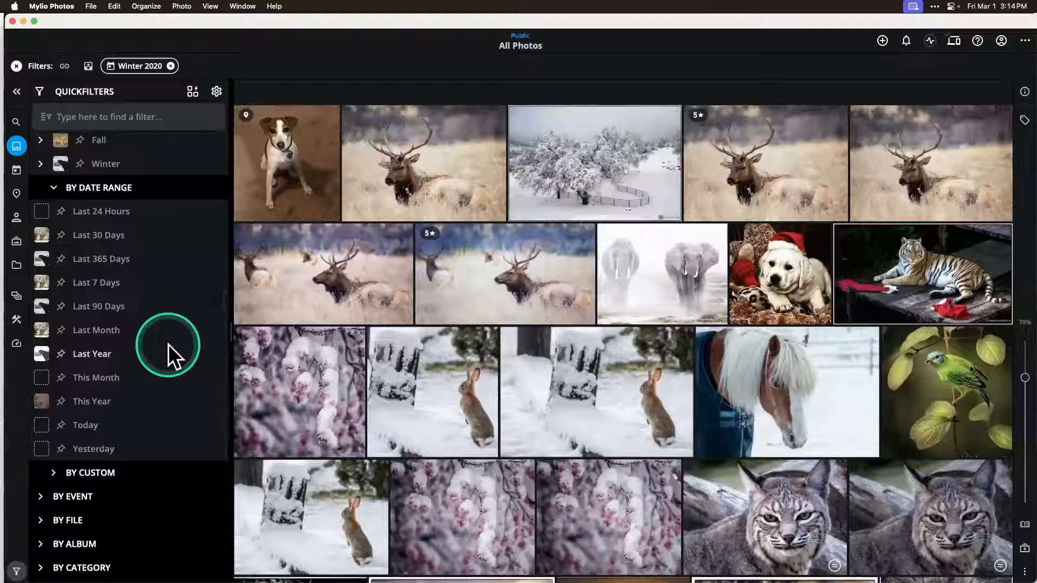
click(53, 189)
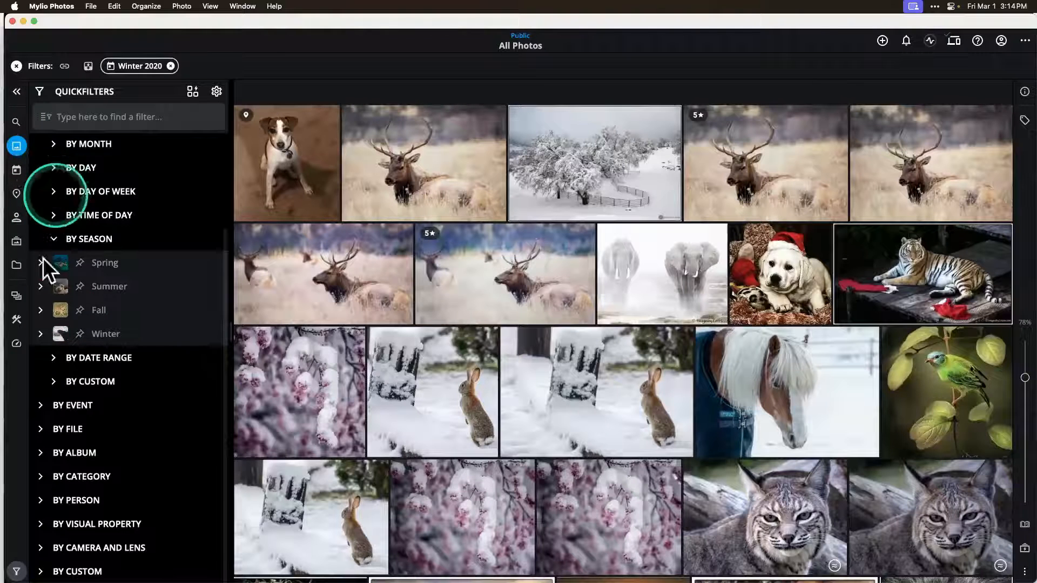
scroll(85, 248, up, 3)
click(41, 216)
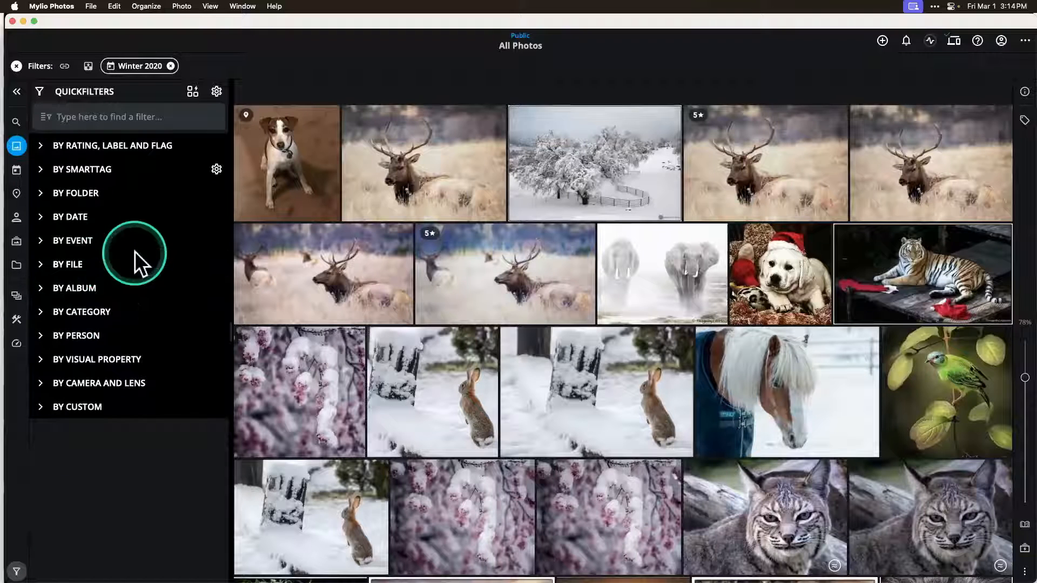
scroll(134, 251, up, 3)
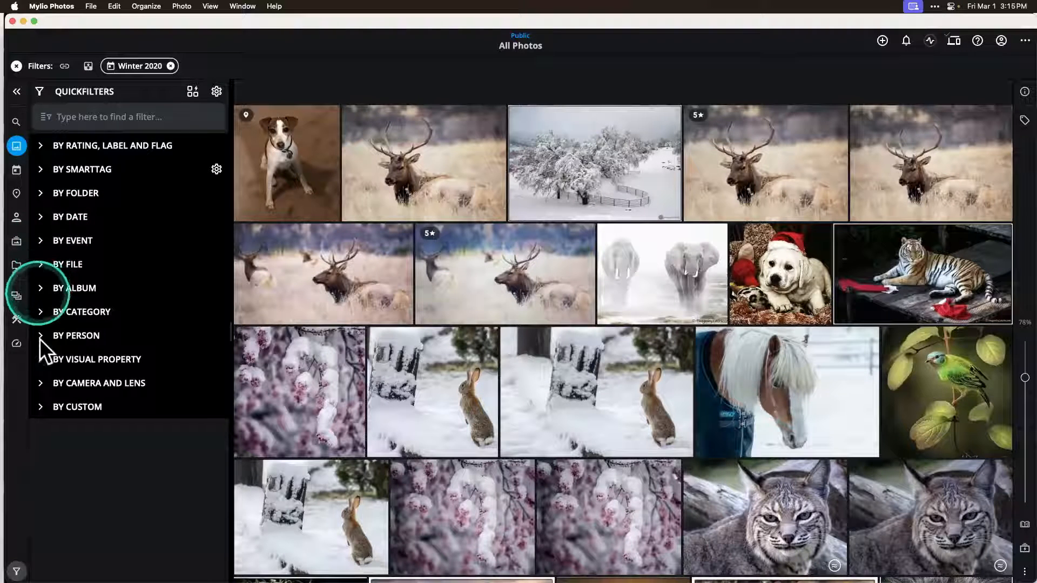
Step: Expand the visual property QuickFilters to review their categories, and clear the Winter 2020 filter
click(44, 360)
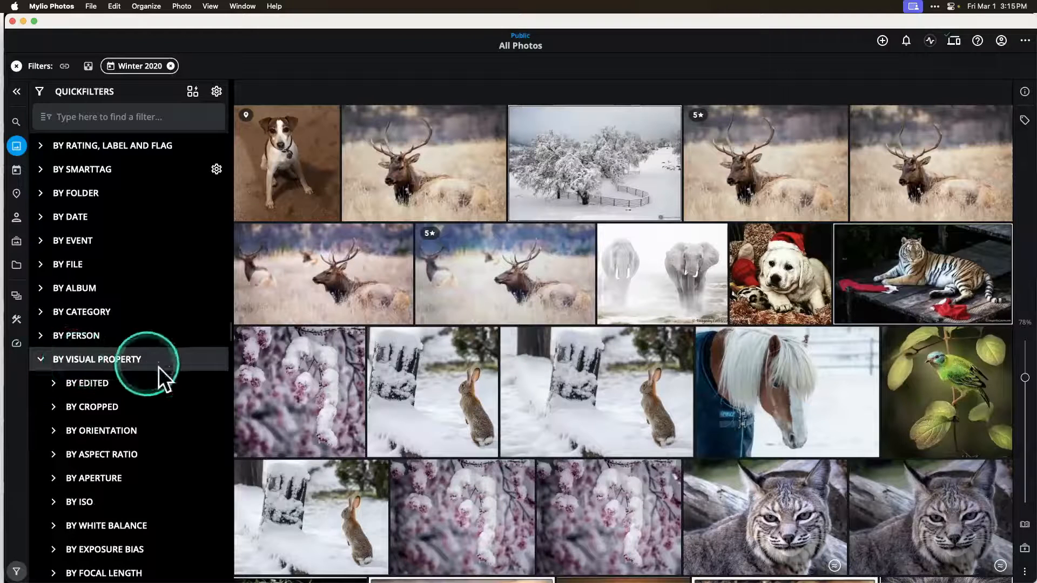
scroll(163, 378, down, 2)
scroll(163, 378, down, 2)
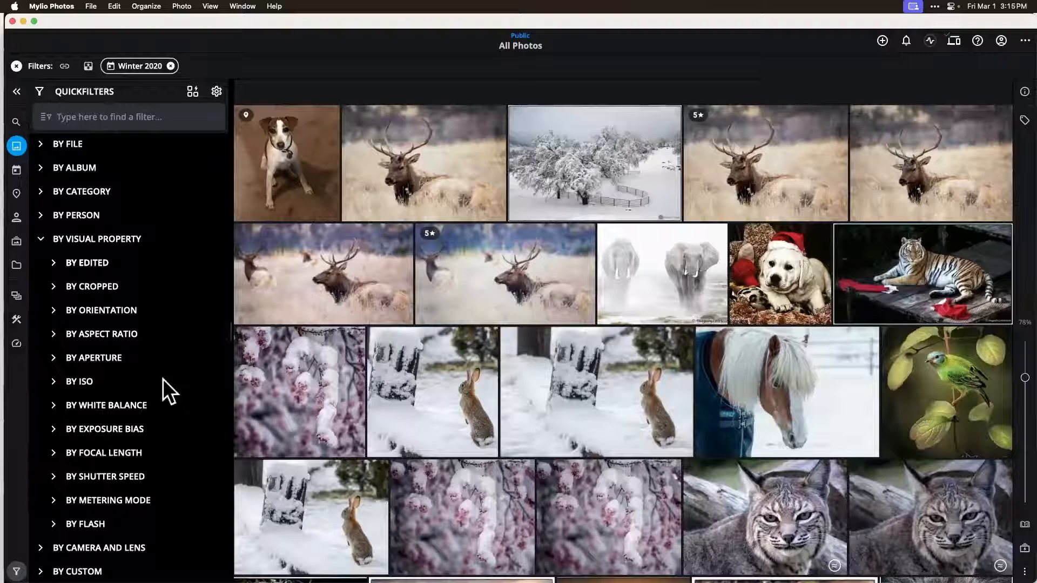
click(169, 316)
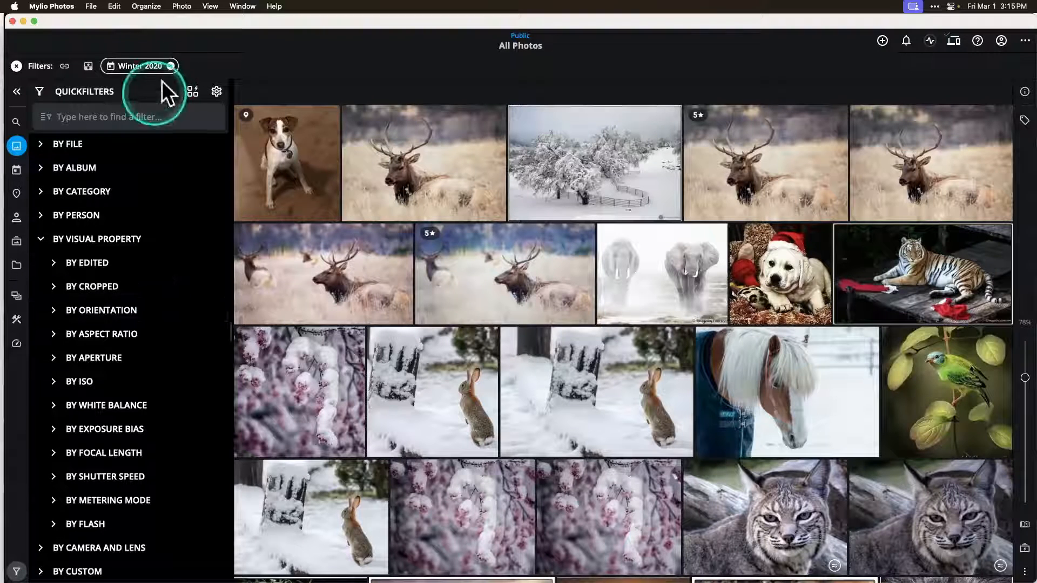
click(17, 65)
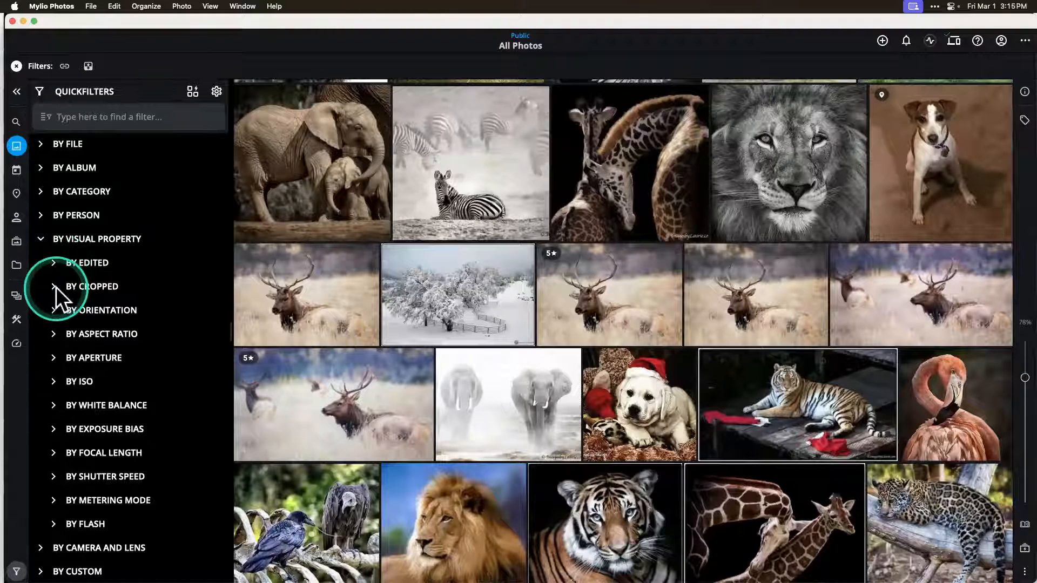
Step: Filter All Photos by orientation, first to Square and then to Panorama, and collapse the orientation options
click(53, 310)
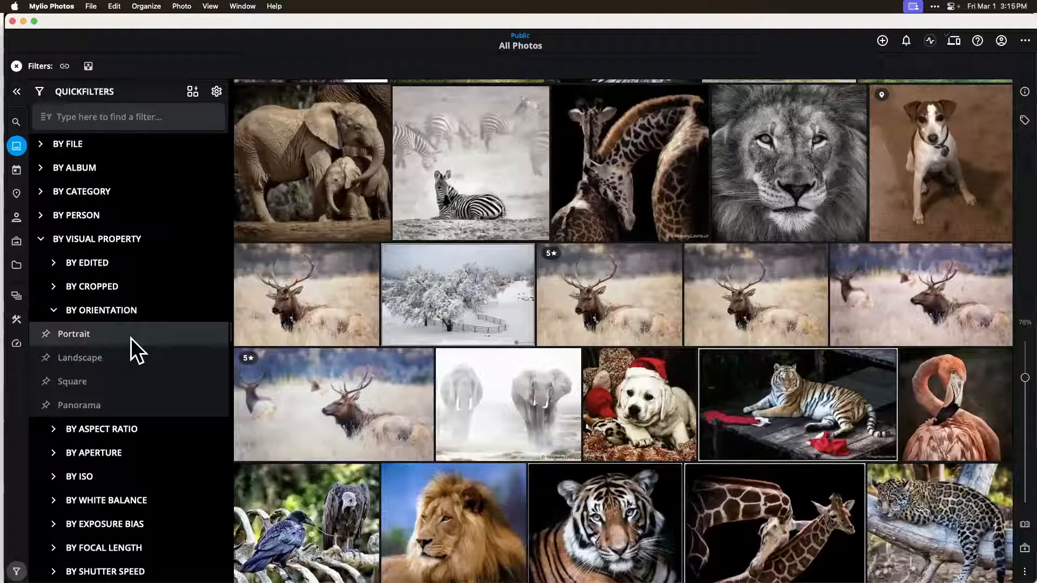
click(118, 380)
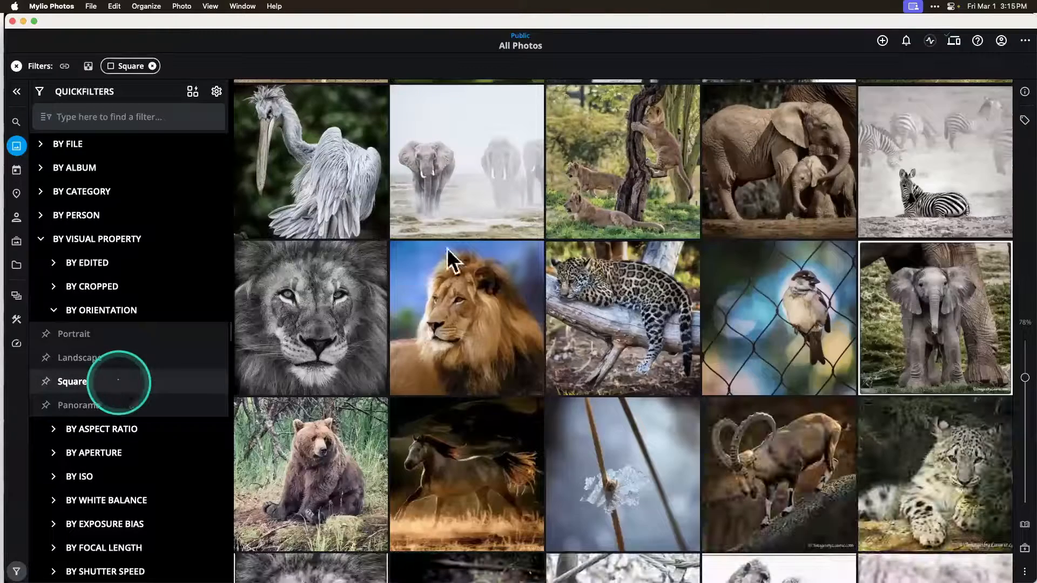
scroll(452, 390, down, 3)
scroll(452, 391, up, 1)
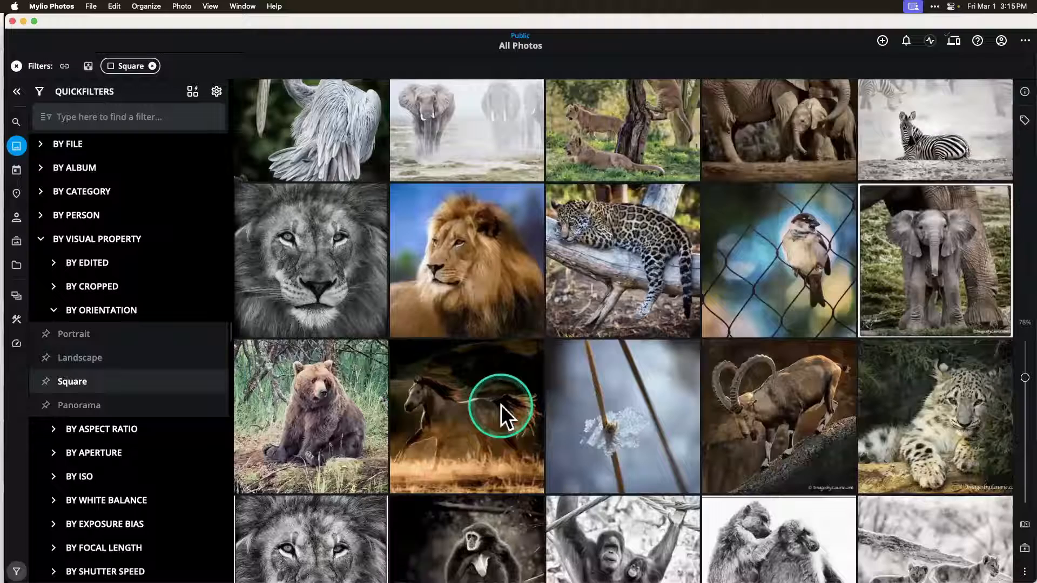
click(70, 404)
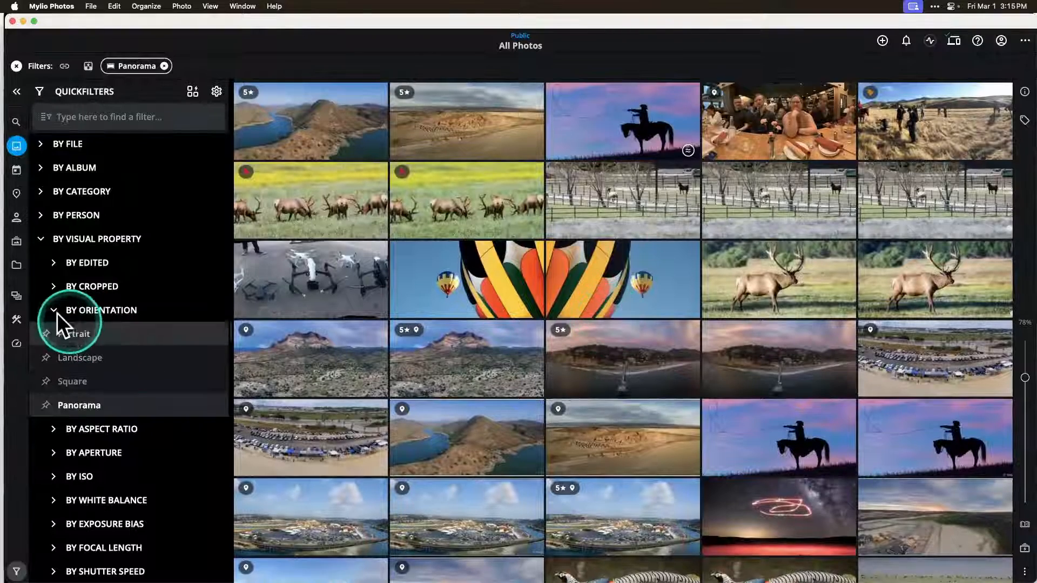
click(56, 310)
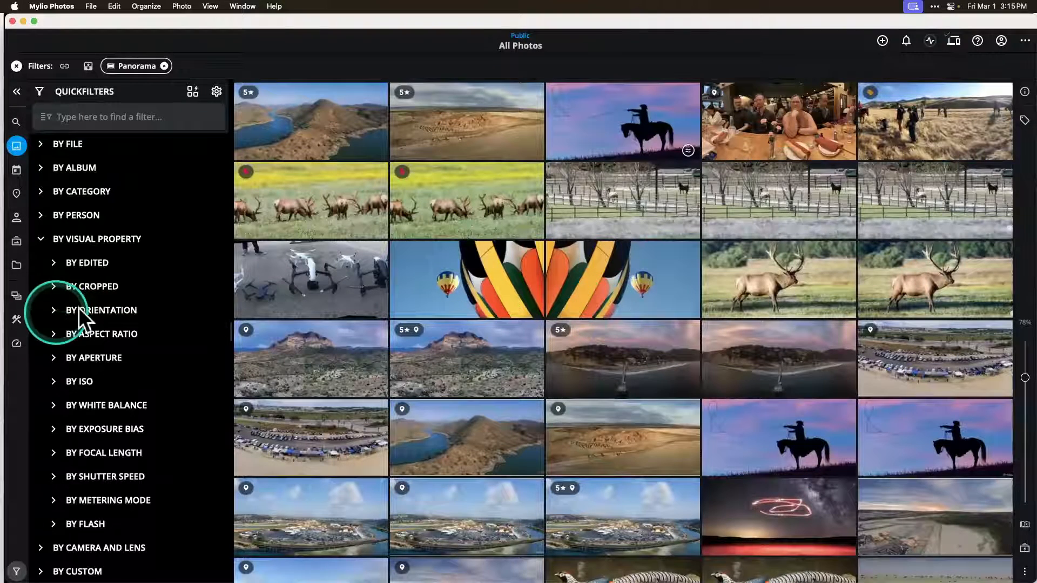
Step: Look through the aspect ratio, aperture and white balance options in the visual property QuickFilters
click(54, 334)
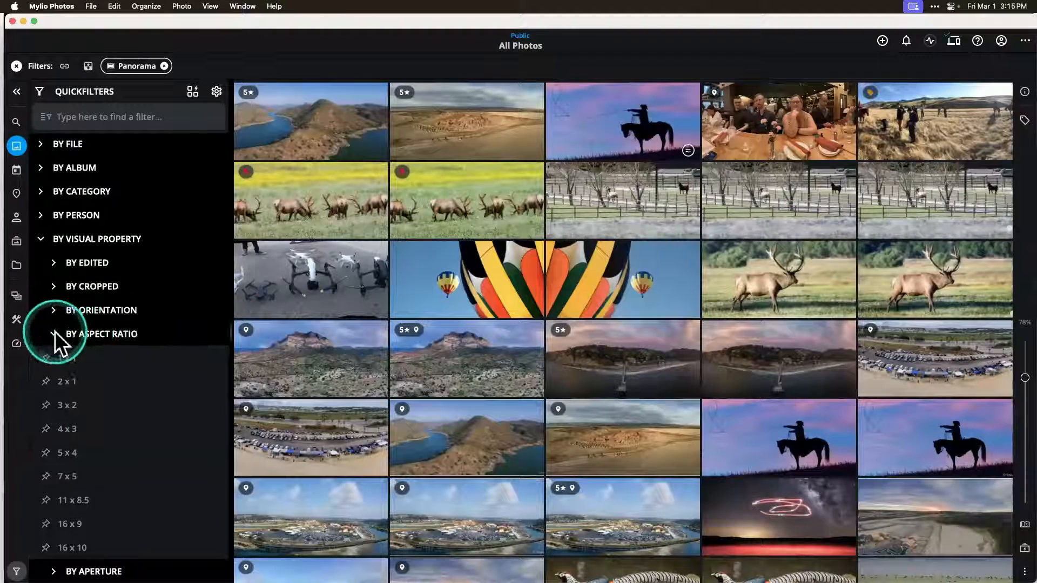
click(54, 335)
click(54, 358)
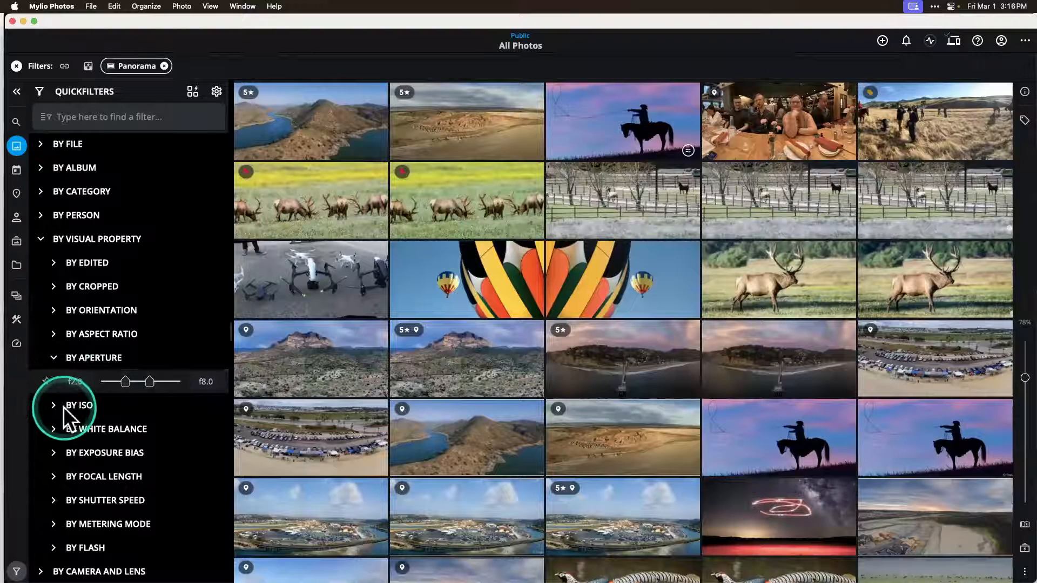
click(53, 357)
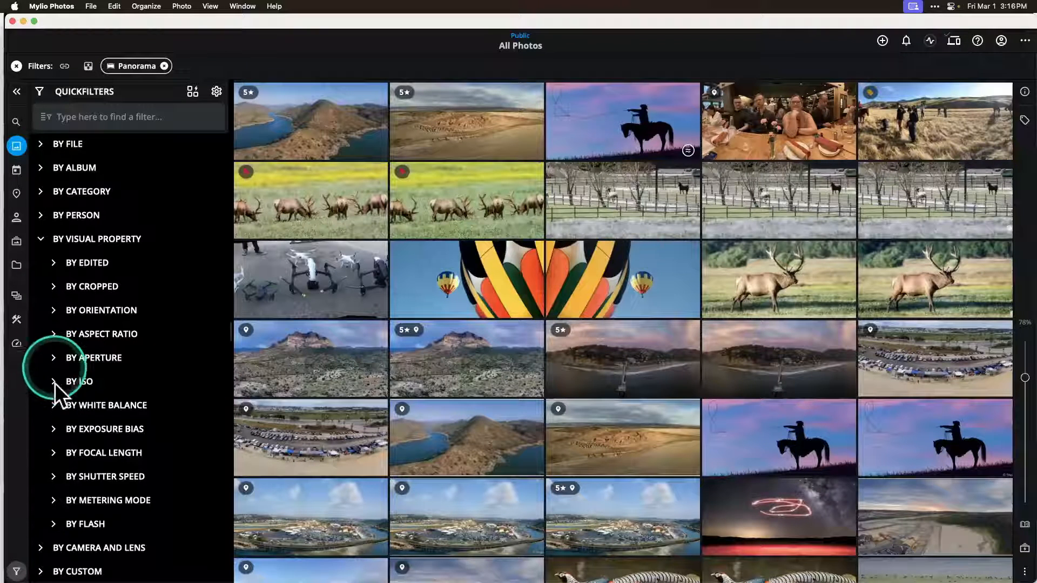
click(54, 405)
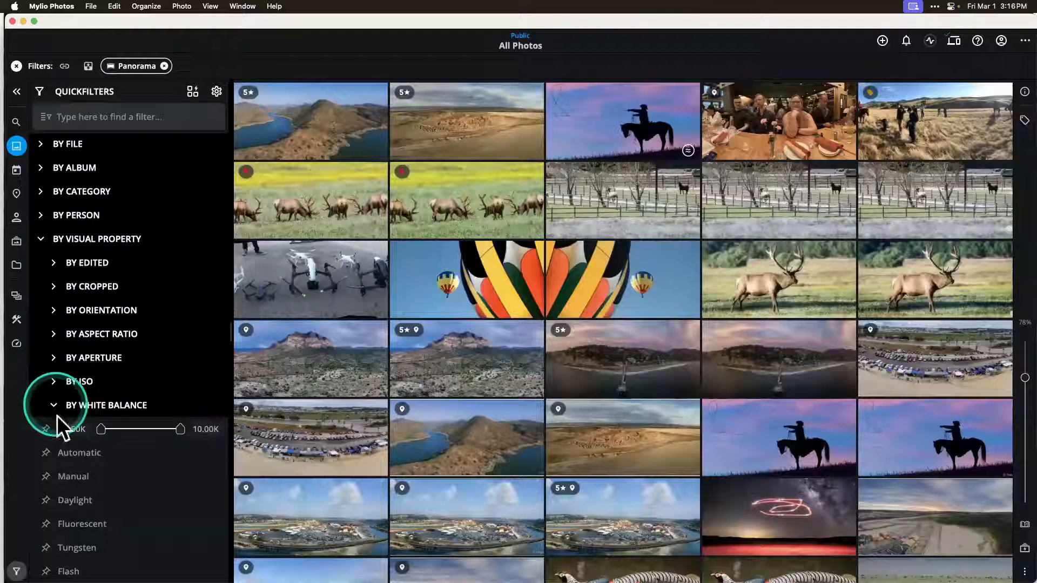
Step: Collapse the white balance options, check the focal length range, and collapse the visual property QuickFilters
scroll(67, 494, down, 4)
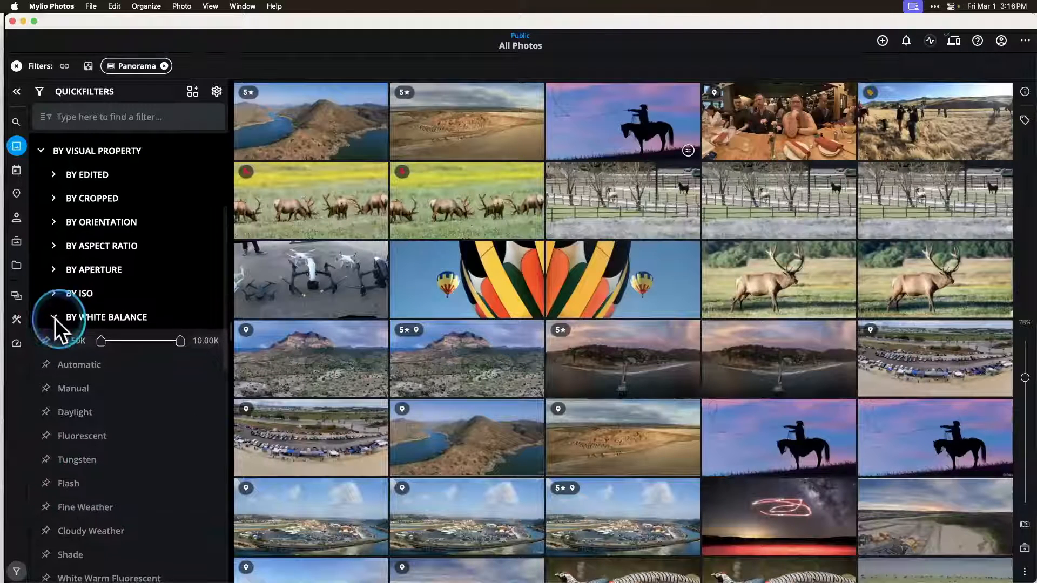
click(54, 319)
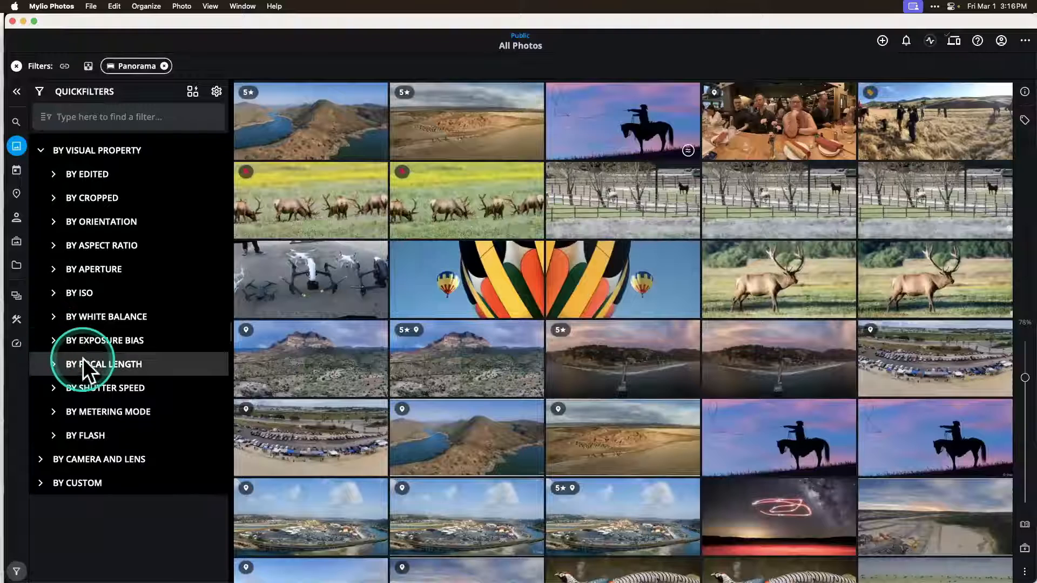
click(52, 362)
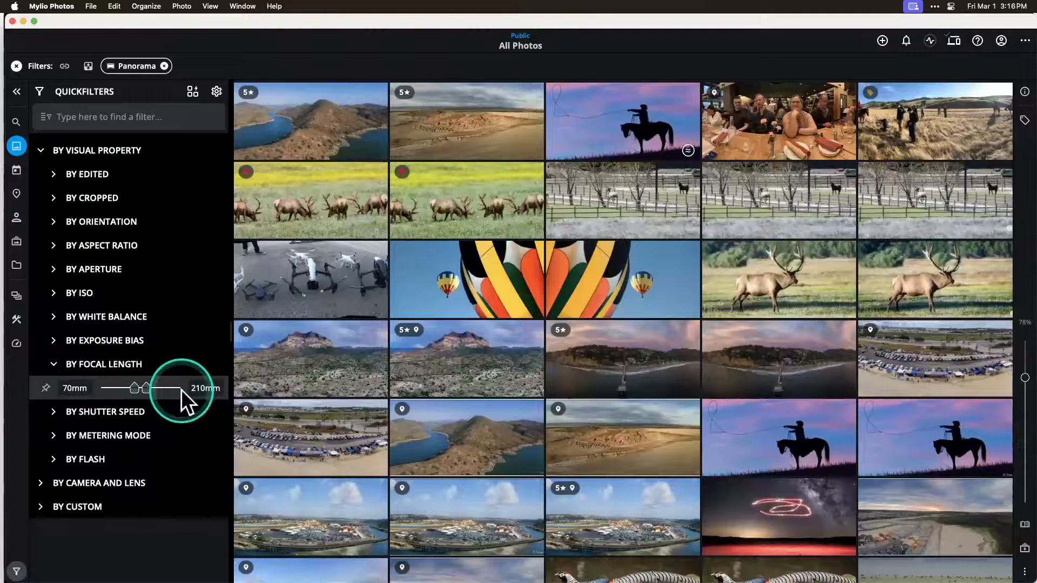
click(54, 364)
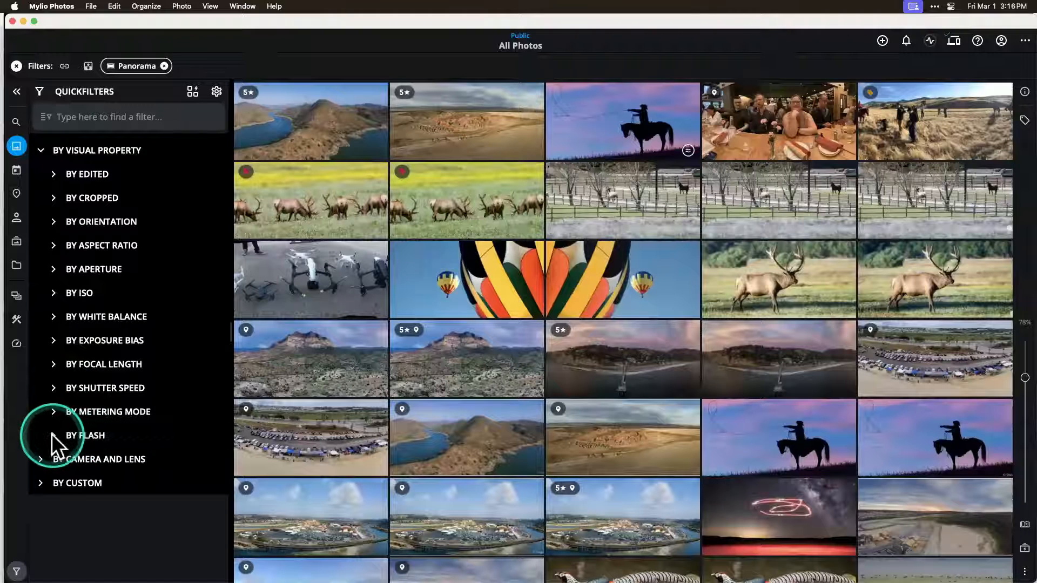
scroll(95, 426, up, 3)
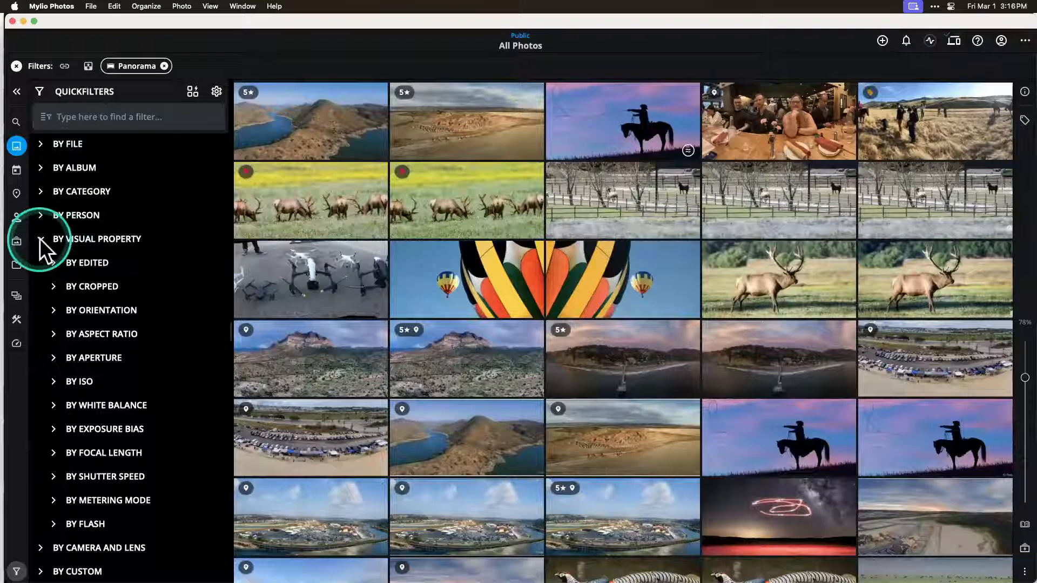
click(57, 239)
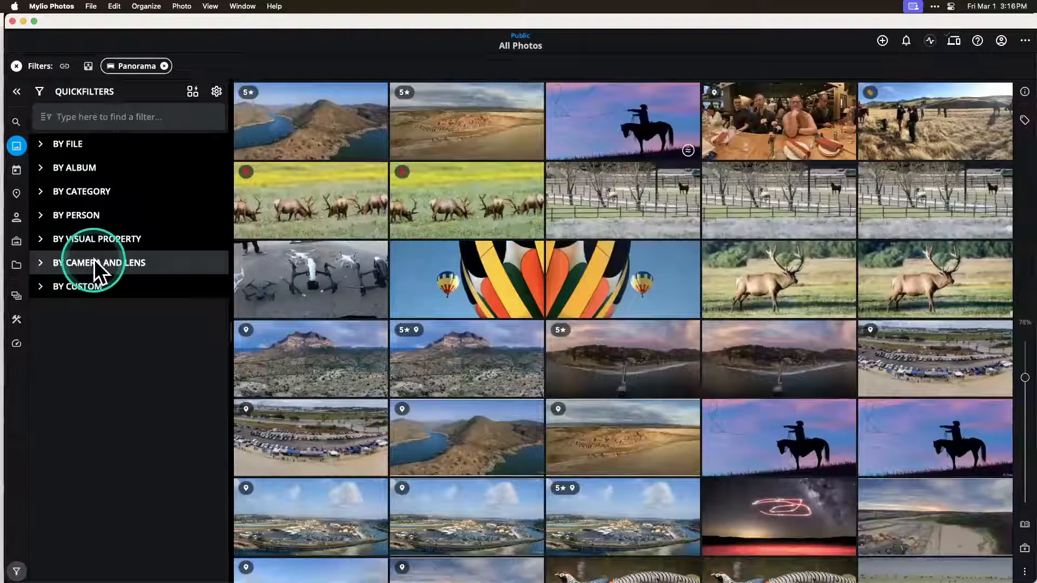
Step: Filter the panoramas by the Nikon camera make and expand its list of camera models
click(42, 263)
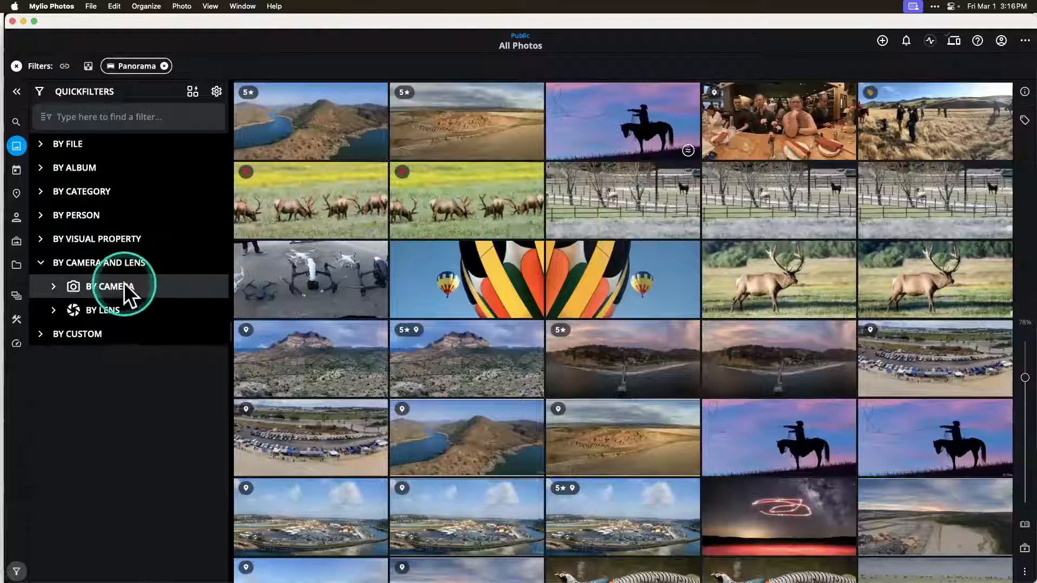
click(54, 286)
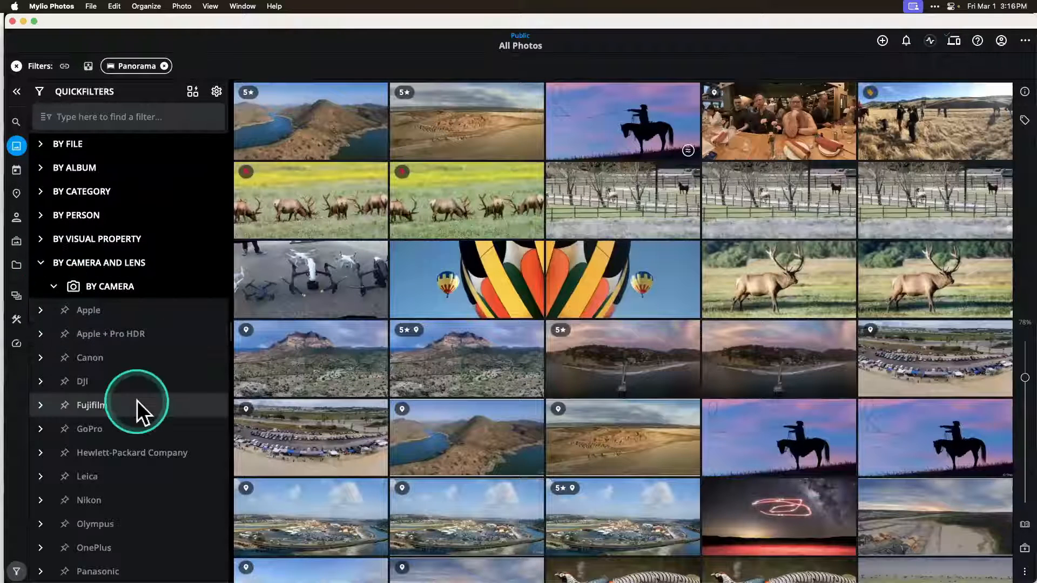
scroll(137, 401, down, 5)
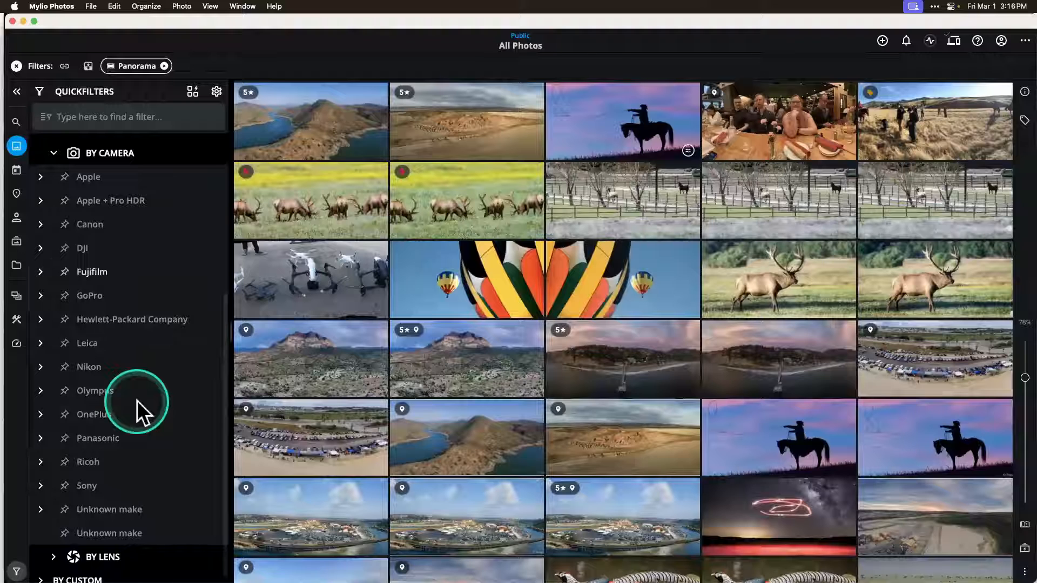
scroll(137, 400, down, 2)
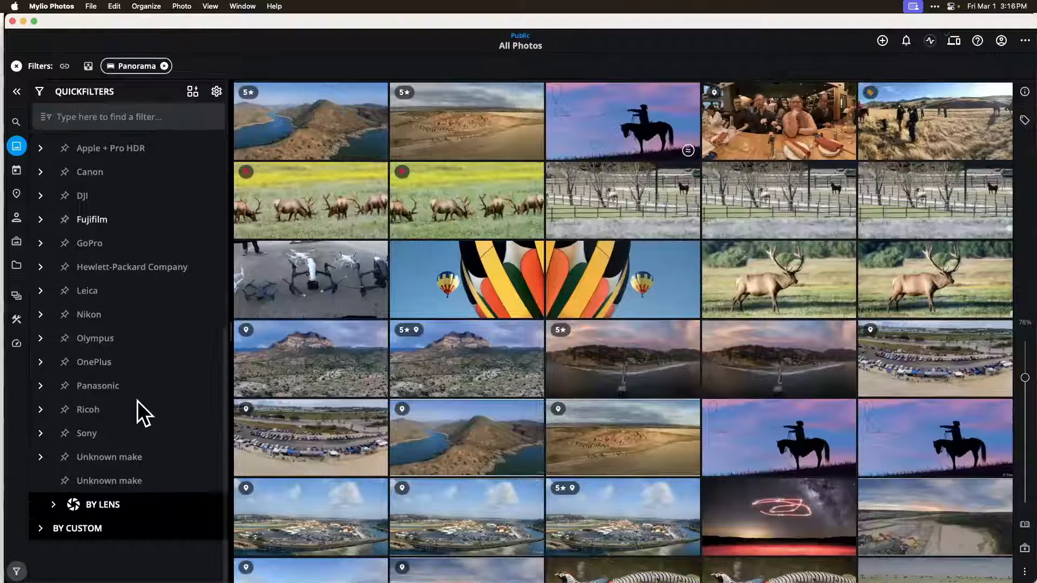
scroll(137, 400, up, 4)
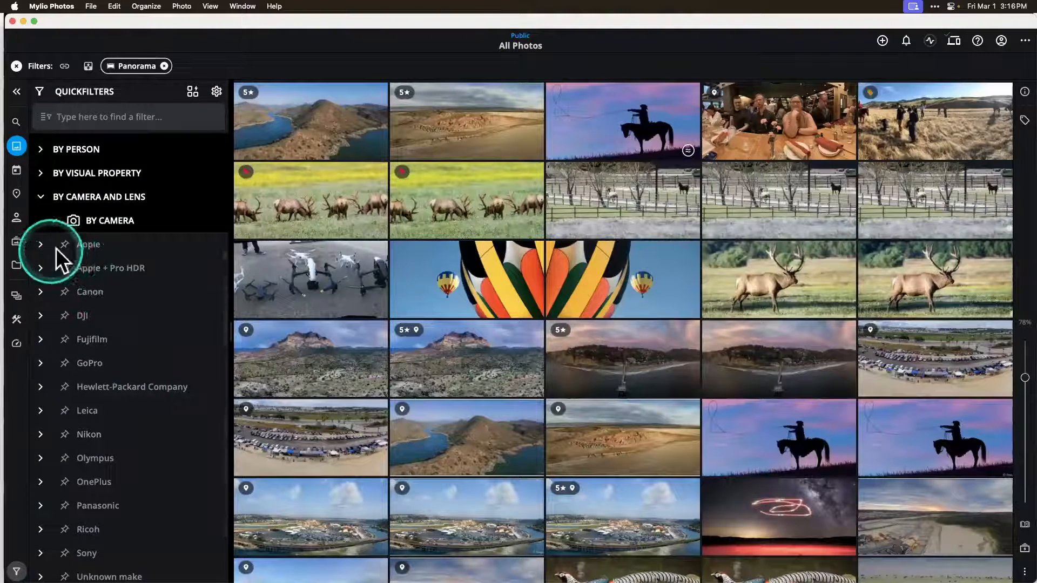
click(85, 433)
click(40, 433)
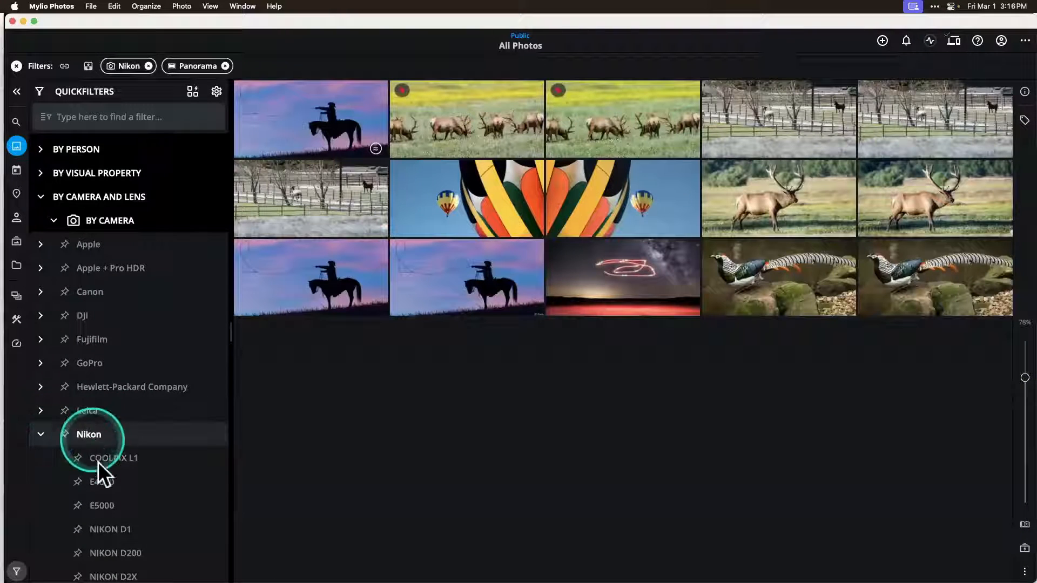
Step: Narrow the camera filter to the NIKON D800E model and remove the Panorama filter
scroll(97, 466, down, 8)
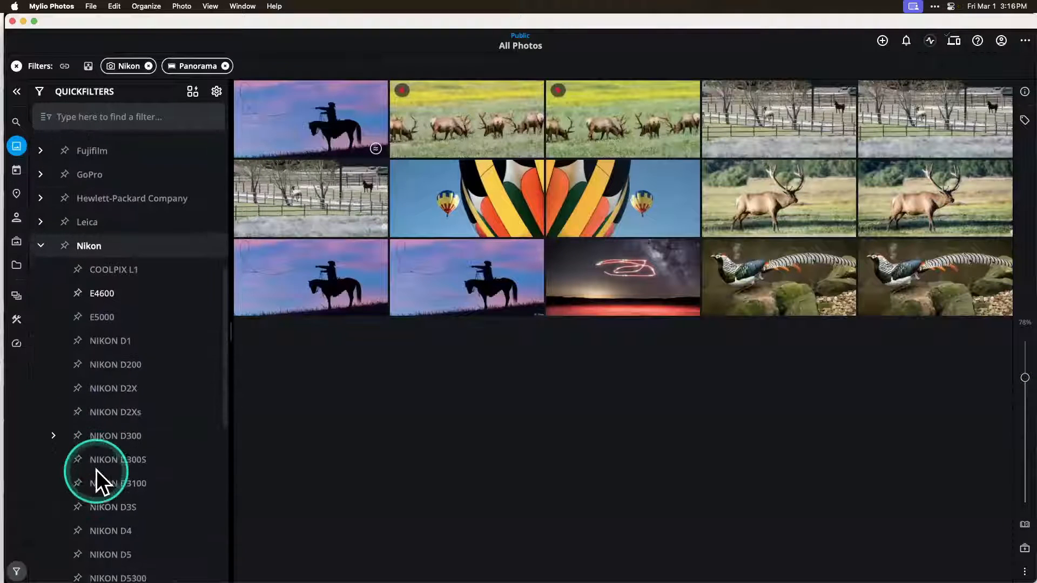
scroll(96, 470, down, 5)
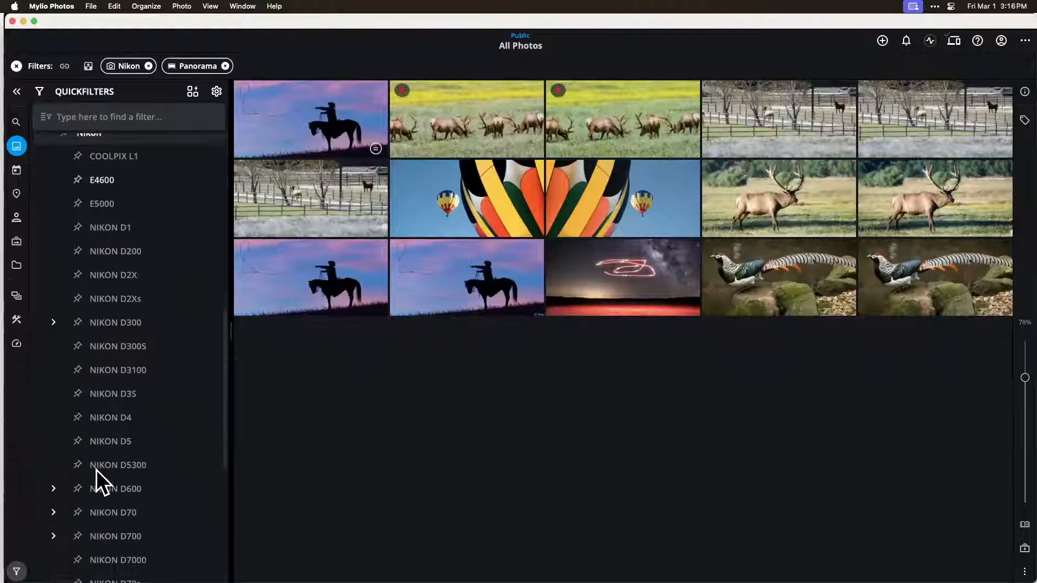
scroll(96, 470, down, 6)
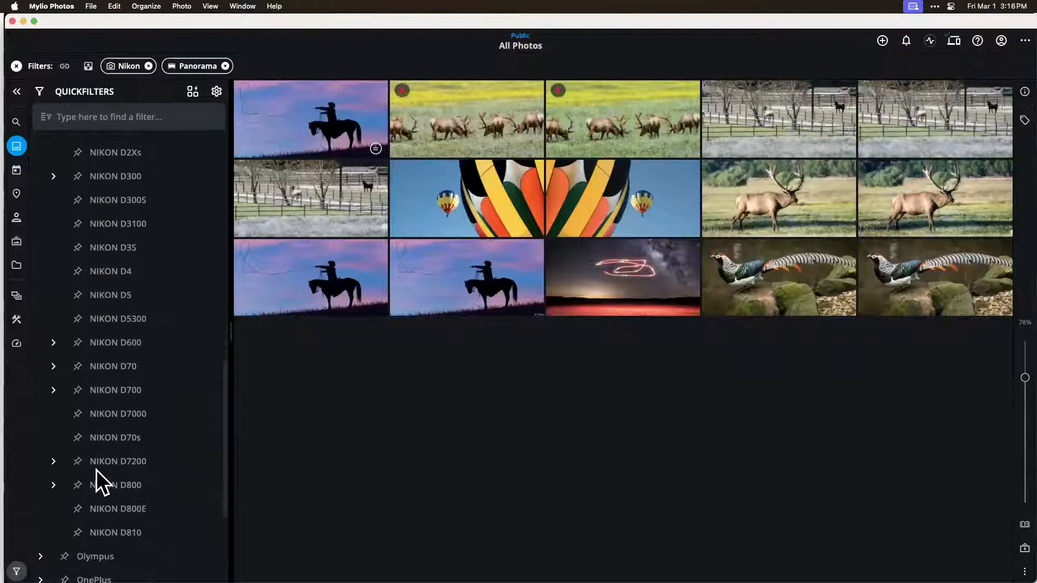
click(117, 504)
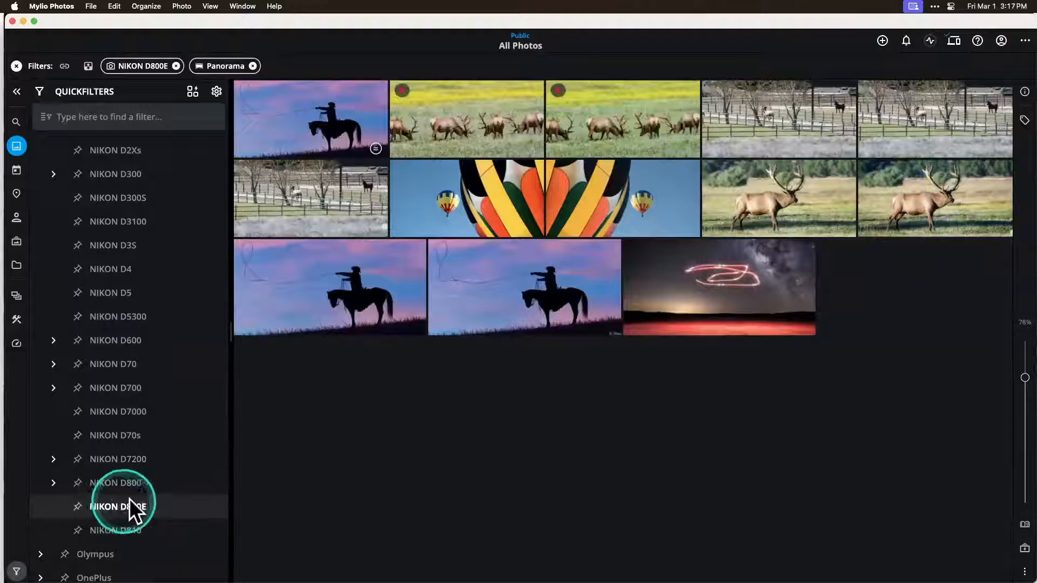
click(252, 66)
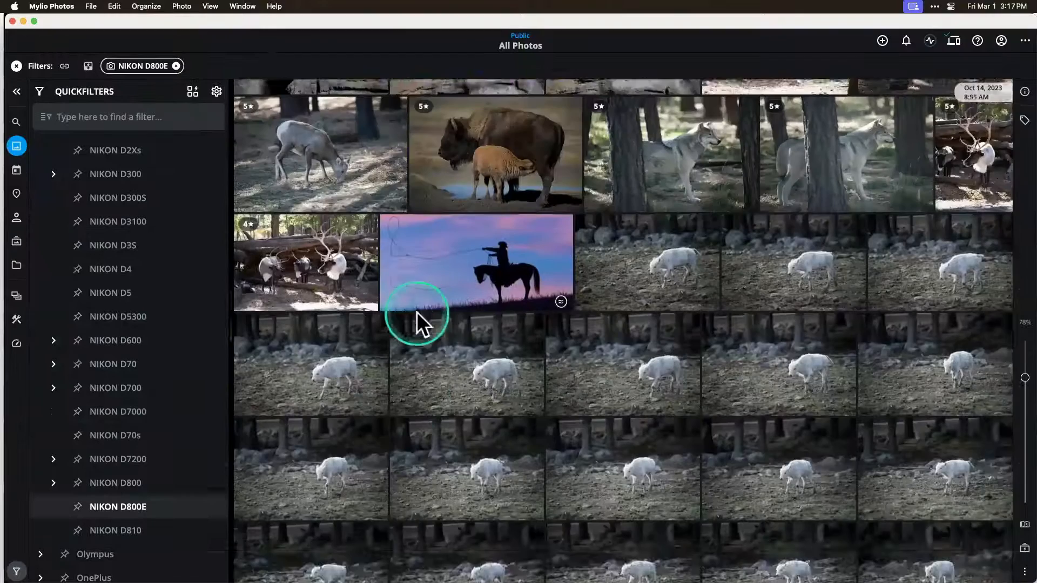
Step: Add a lens filter for the Nikon 70.0-200.0 mm f/2.8 to the NIKON D800E photos
scroll(121, 478, down, 3)
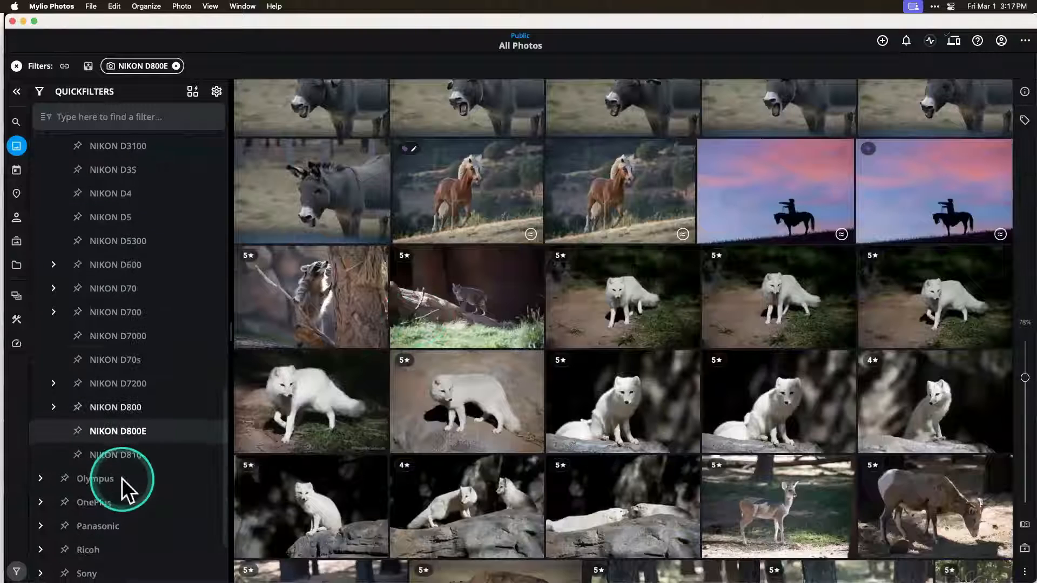
scroll(121, 477, down, 4)
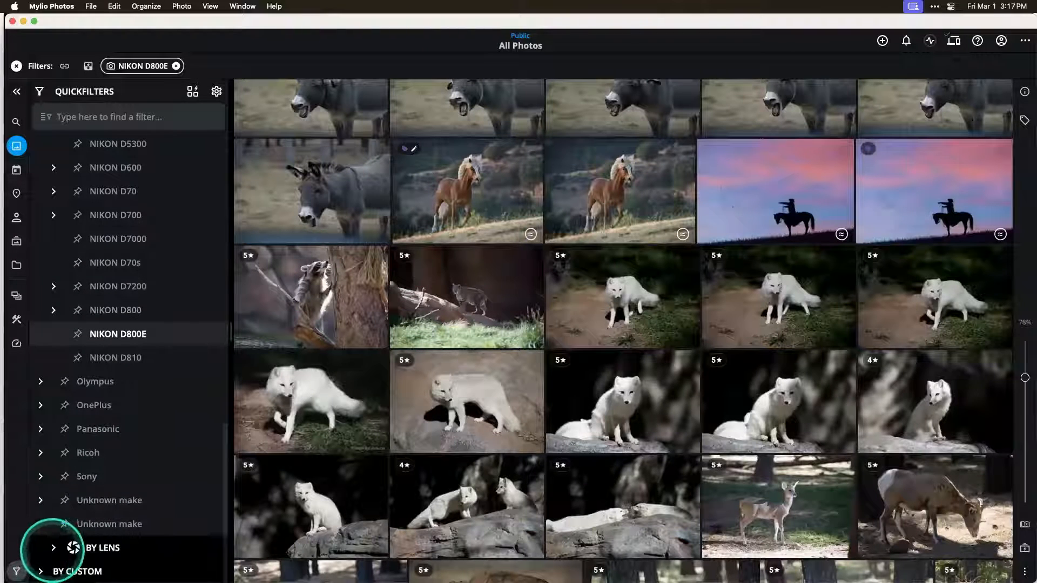
click(53, 547)
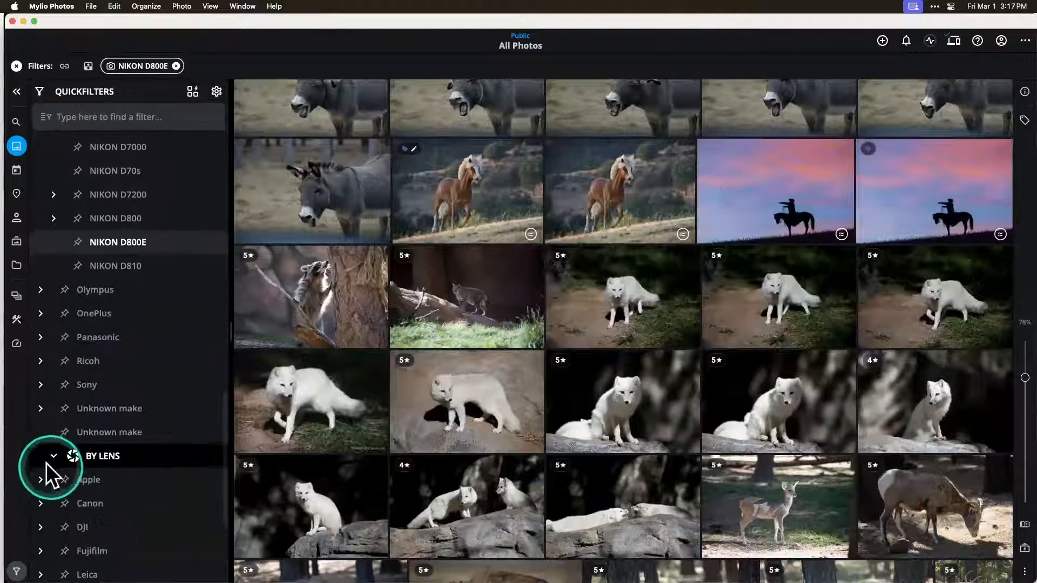
scroll(126, 457, down, 6)
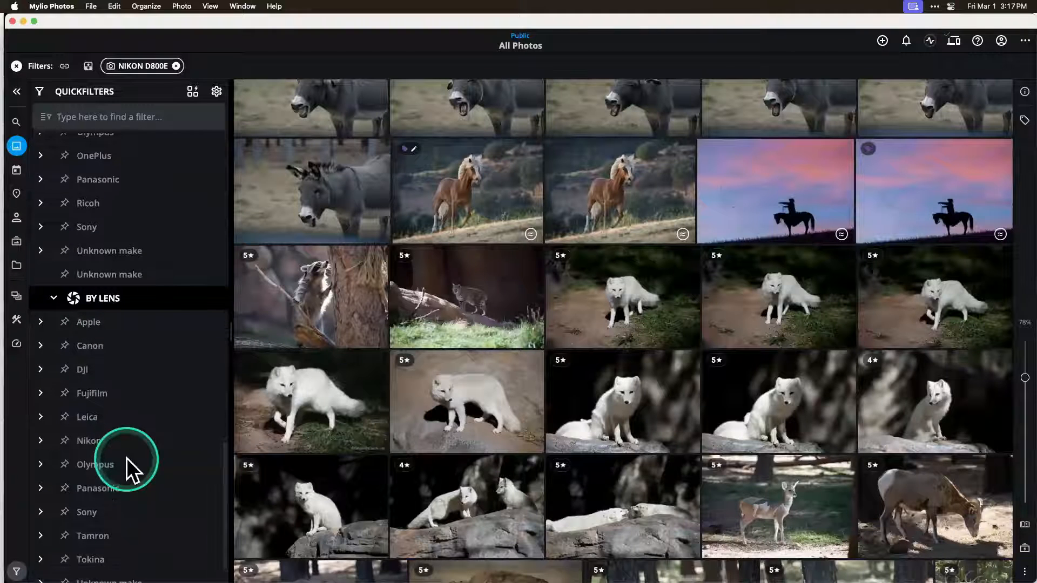
click(40, 432)
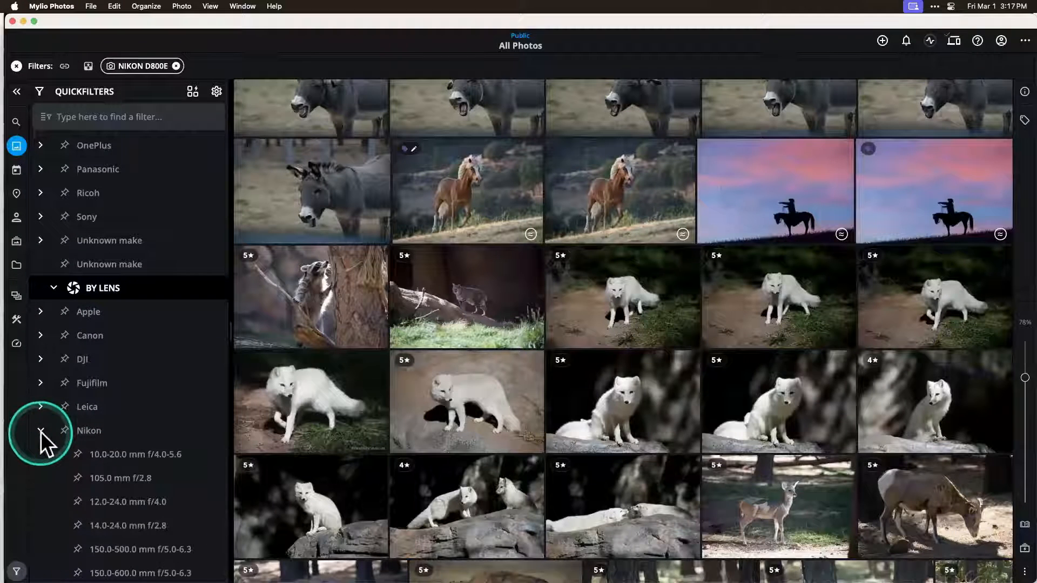
scroll(109, 441, down, 13)
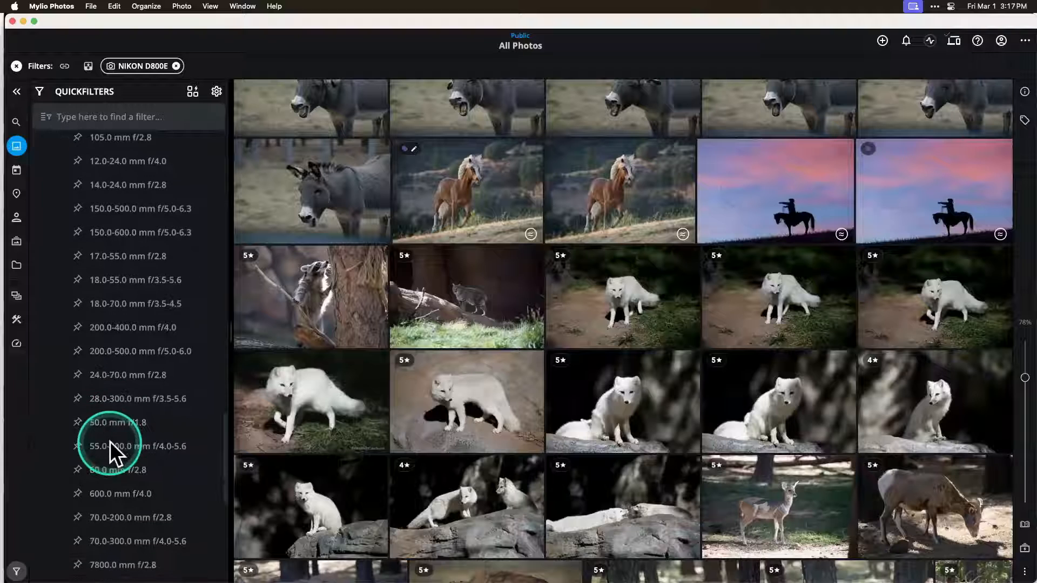
scroll(109, 442, down, 2)
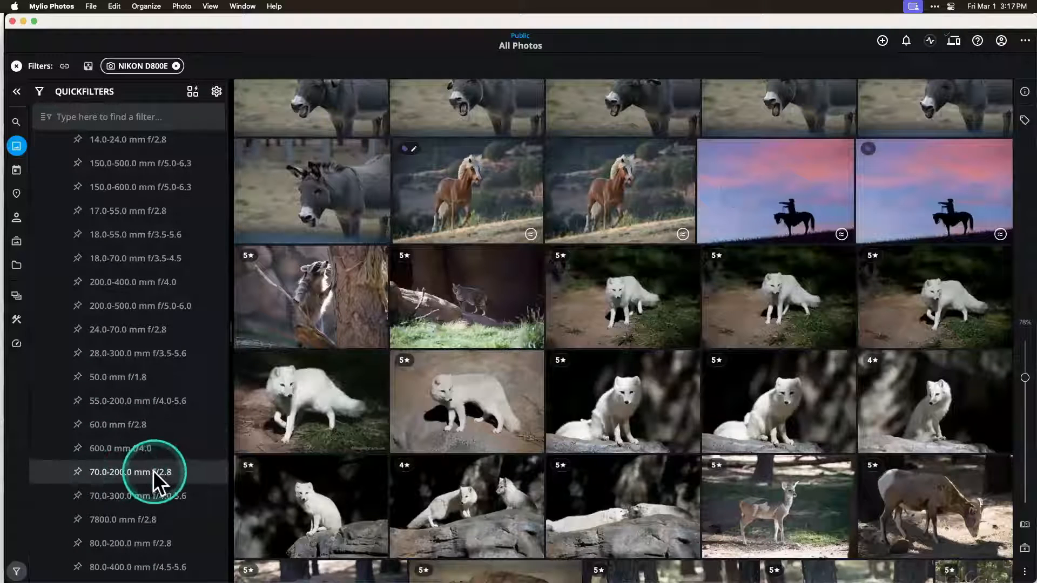
click(116, 475)
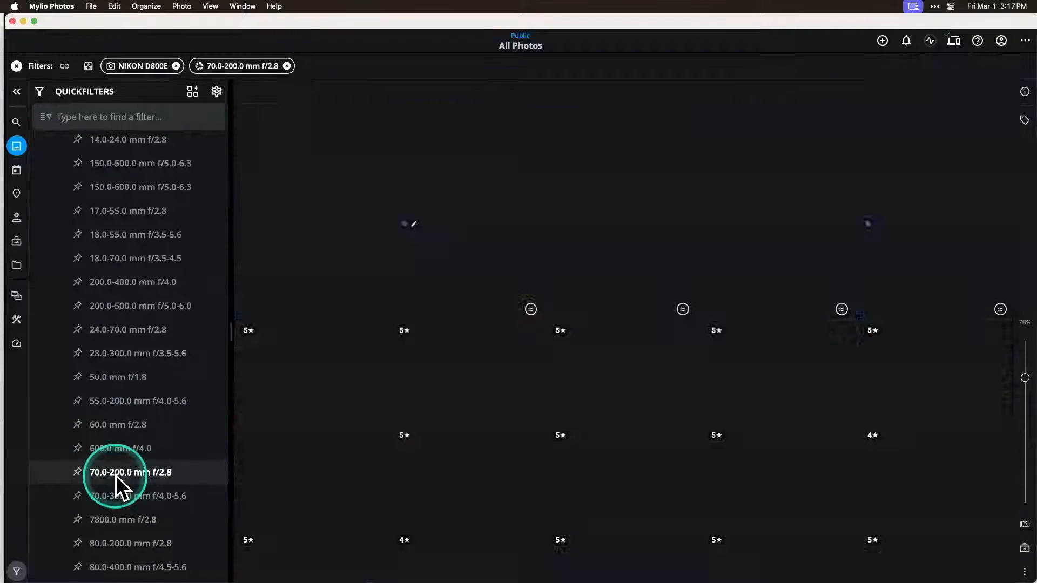
Step: Browse the photos matching the camera and lens filters, and clear all active filters
scroll(605, 374, up, 2)
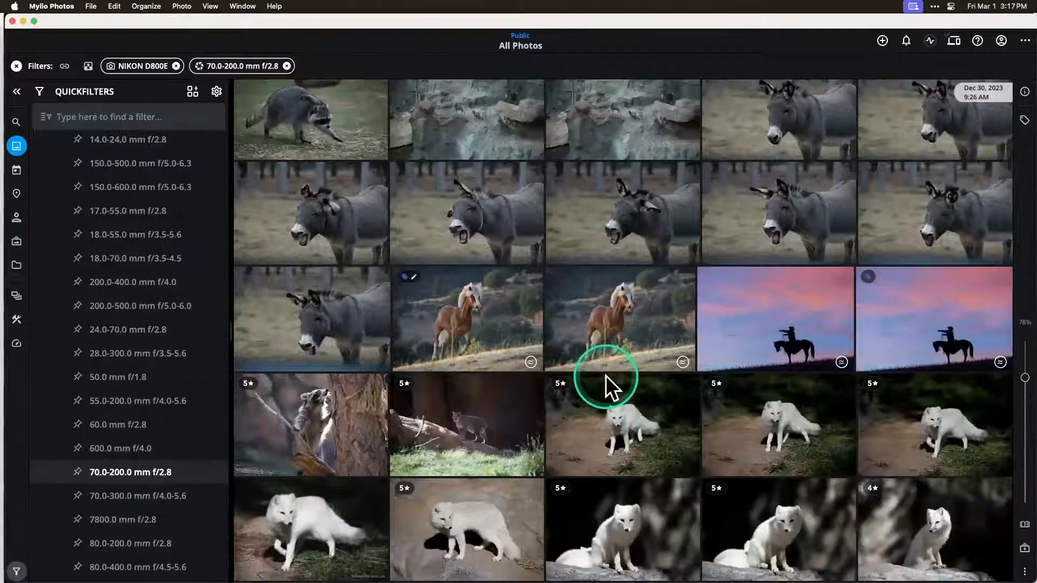
scroll(604, 375, up, 1)
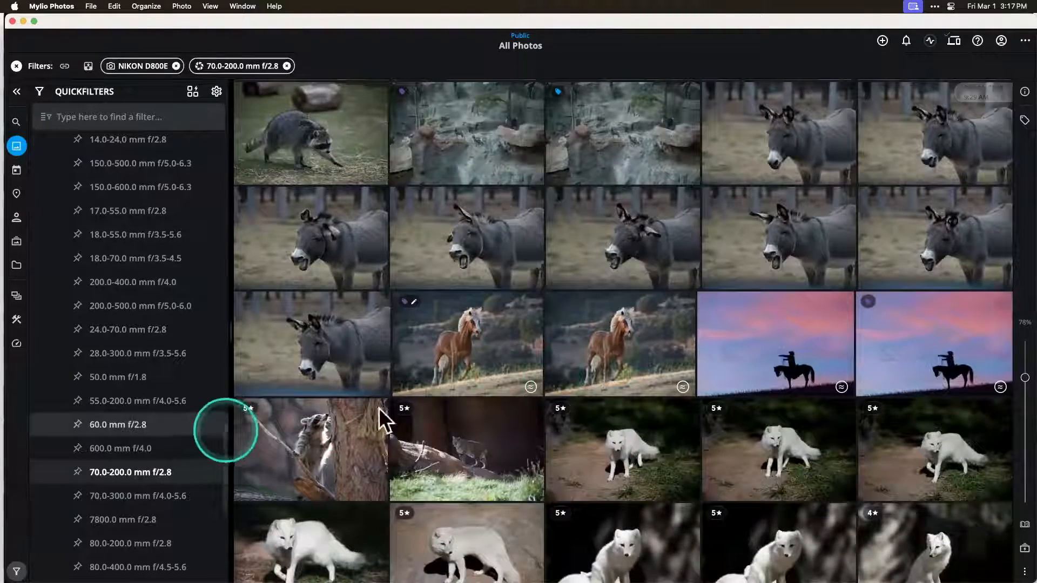
scroll(451, 390, down, 10)
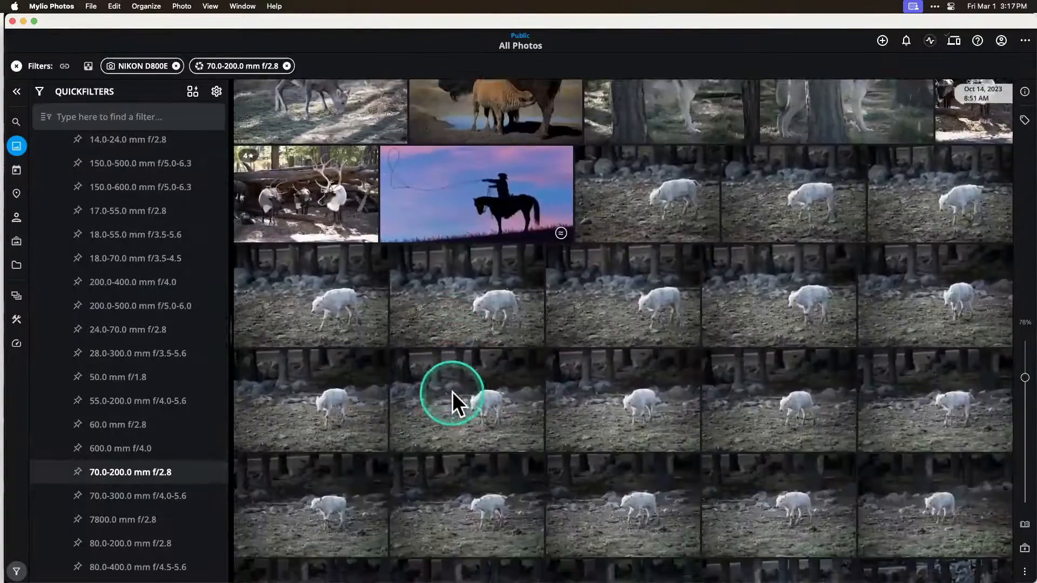
scroll(452, 391, up, 10)
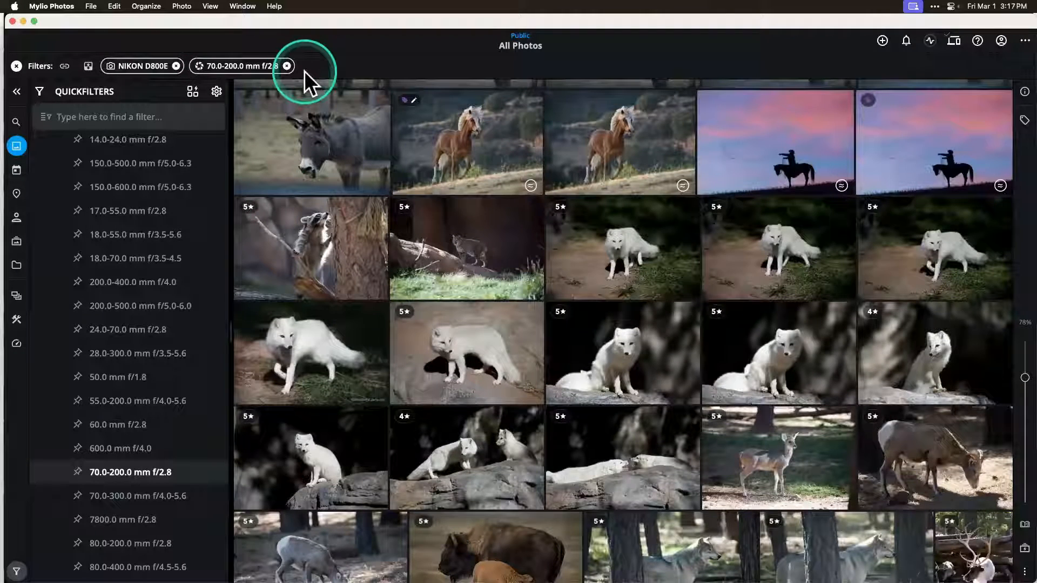
click(16, 66)
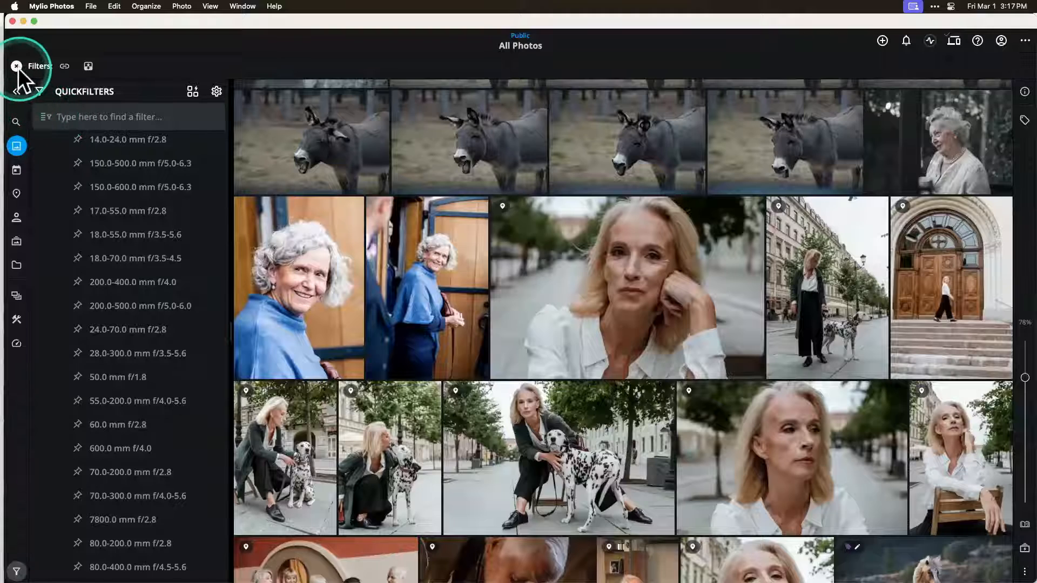
Step: Hide the sidebar, reopen QuickFilters, and collapse the Nikon lens list
click(16, 92)
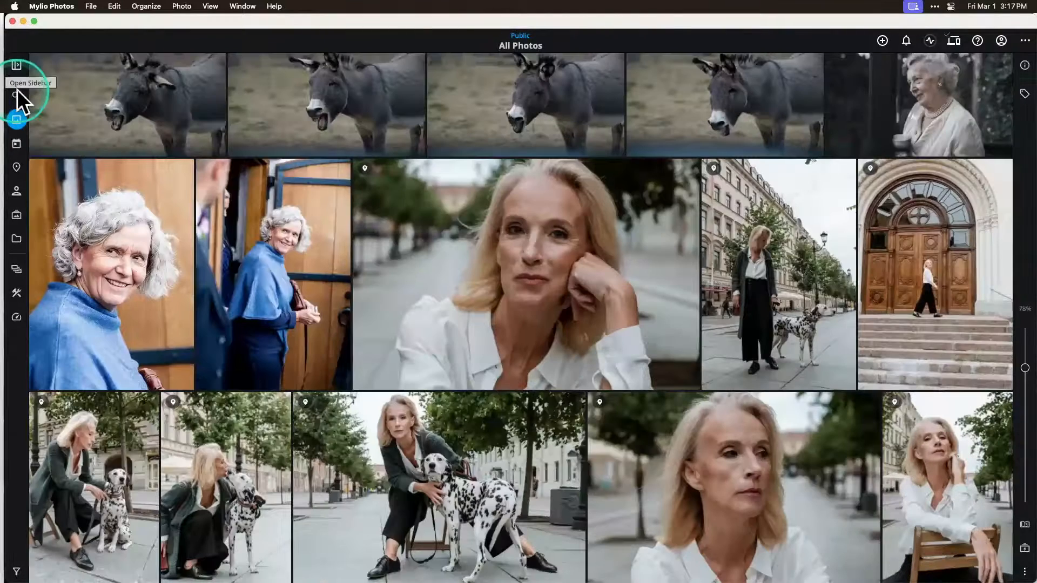
click(17, 571)
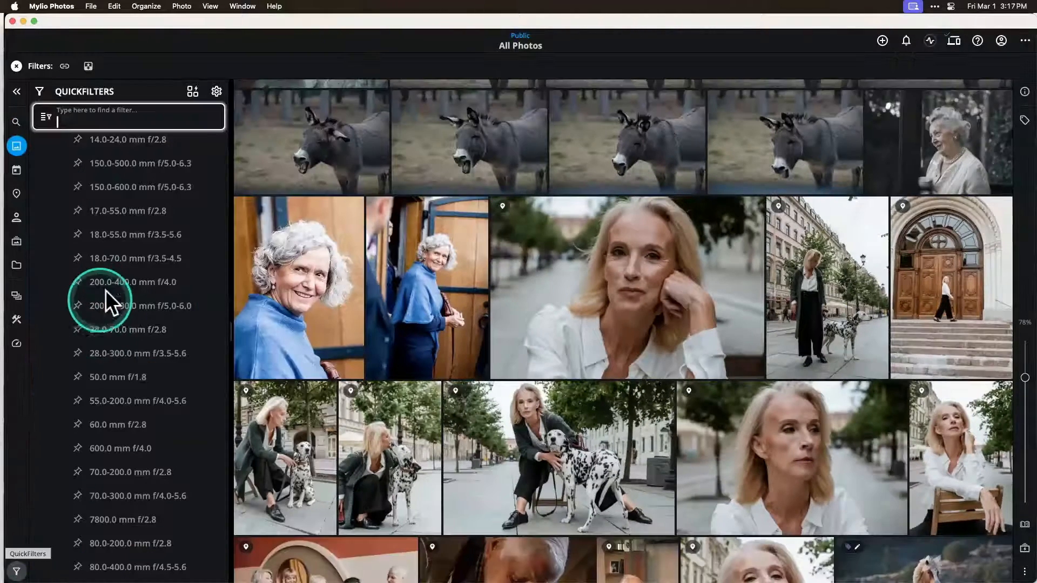
scroll(105, 280, up, 15)
scroll(105, 280, down, 15)
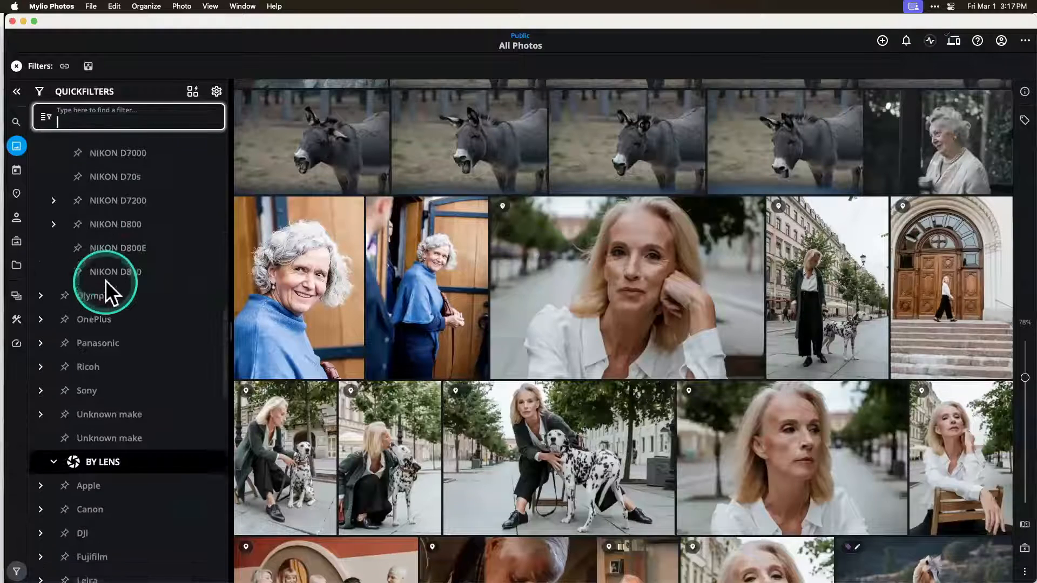
click(41, 350)
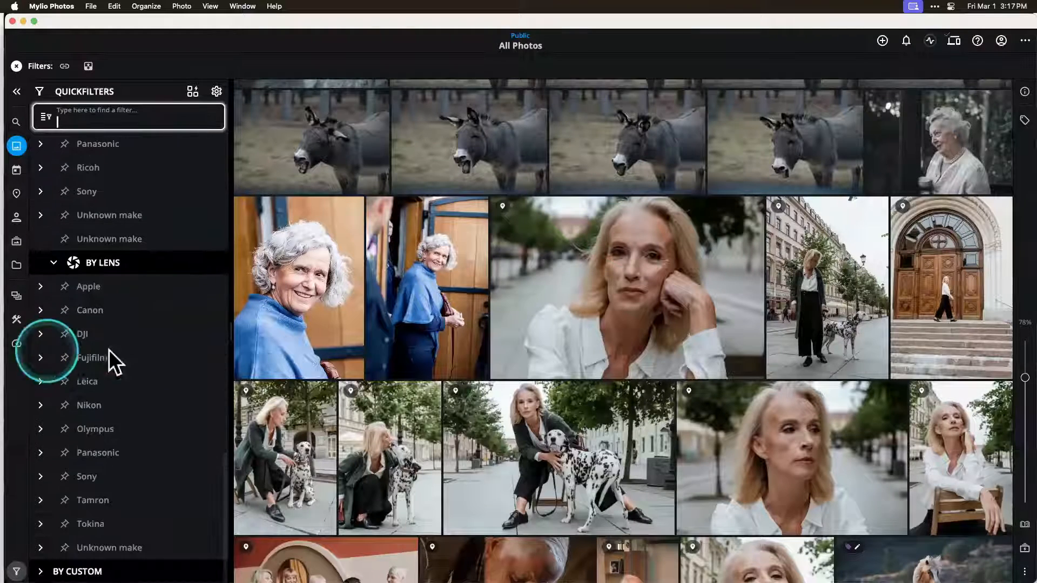
scroll(131, 348, down, 3)
scroll(131, 359, up, 5)
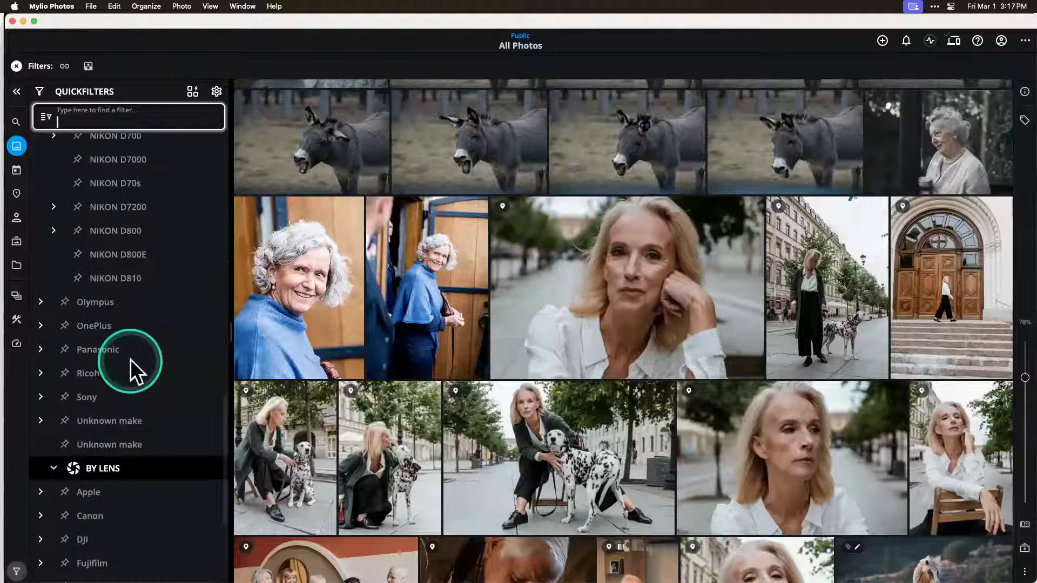
Step: Collapse the By Lens group and the whole By Camera and Lens section of QuickFilters
click(54, 468)
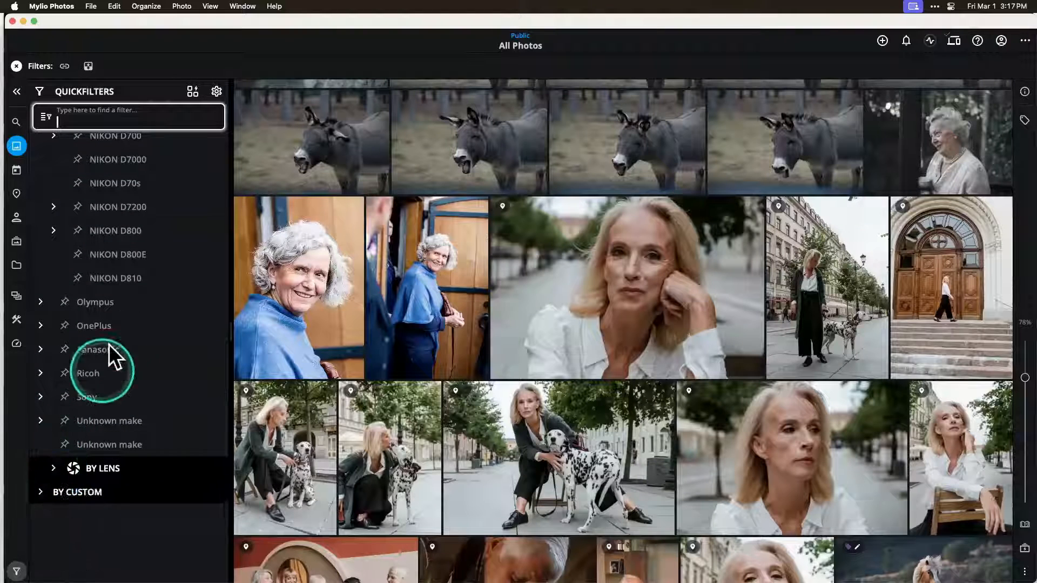
scroll(109, 345, up, 8)
scroll(108, 344, up, 15)
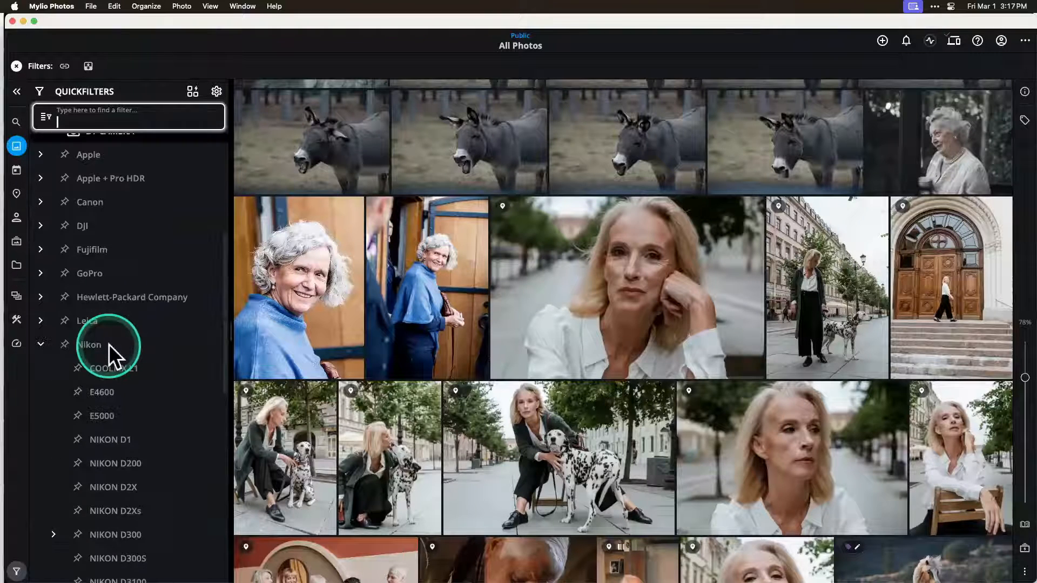
click(40, 383)
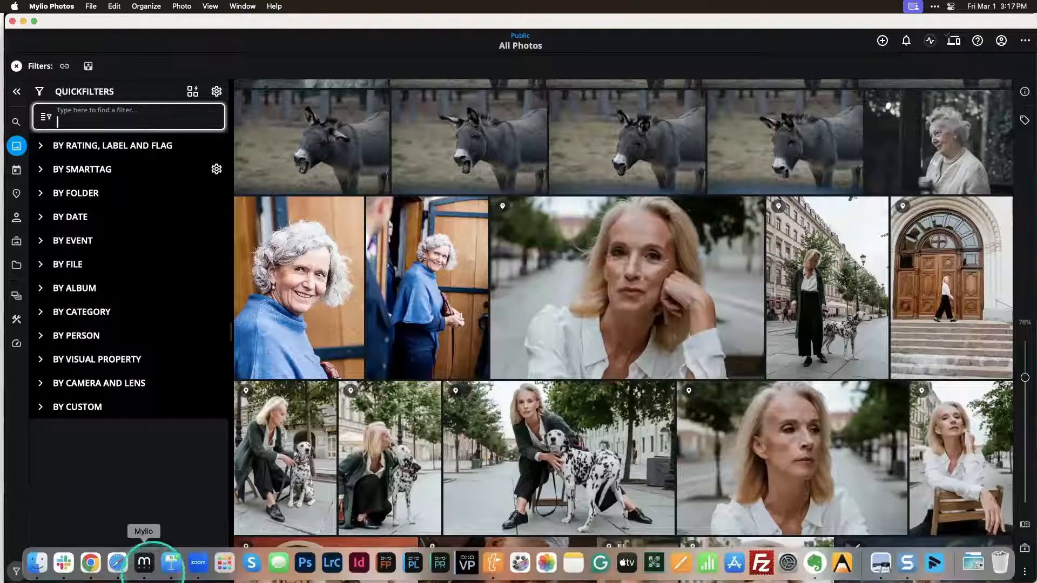
Step: Show the Using SmartTags slide in the Keynote presentation and return to Mylio Photos
click(170, 562)
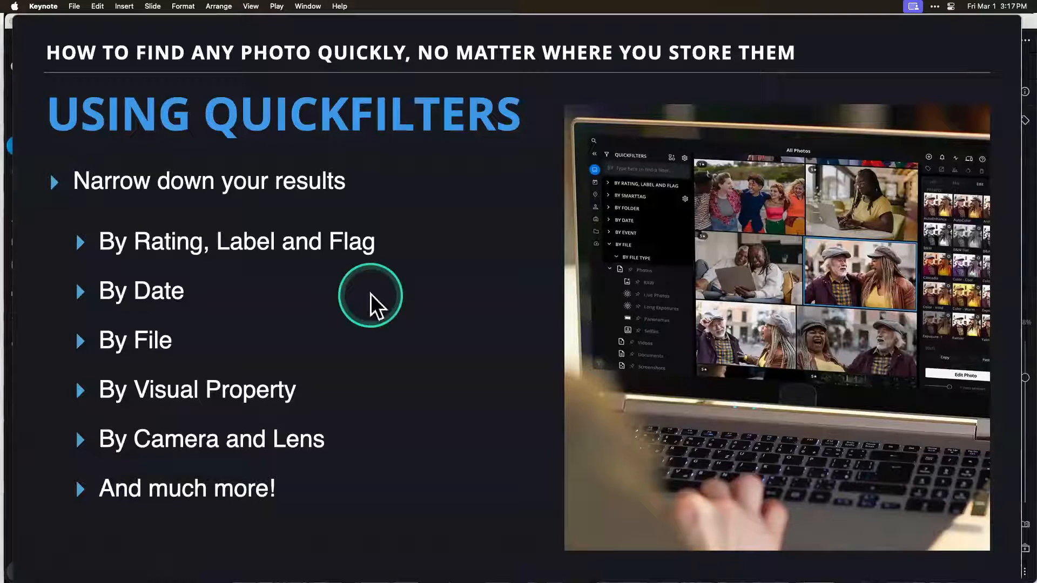
click(371, 293)
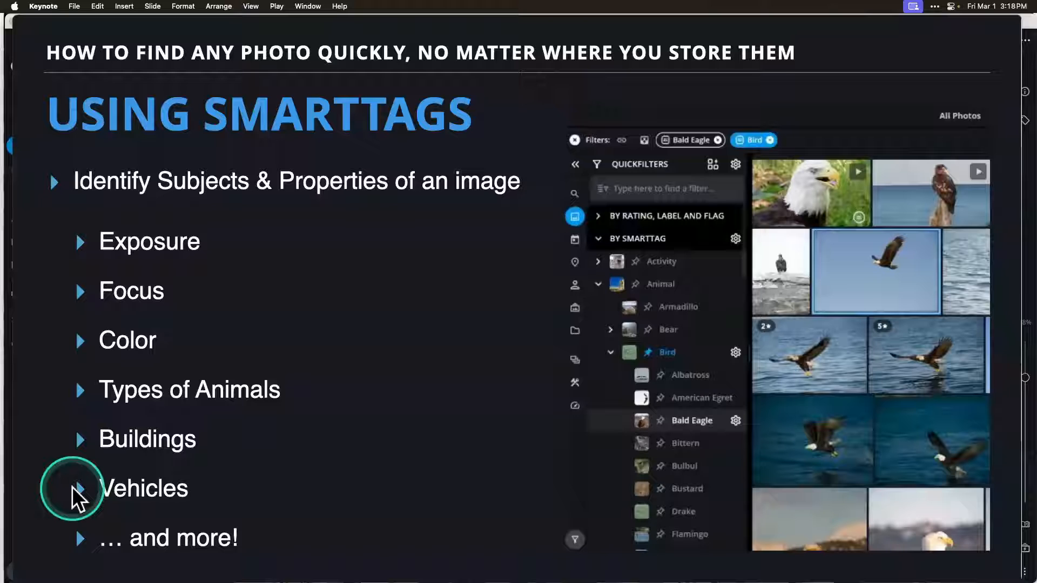
click(143, 563)
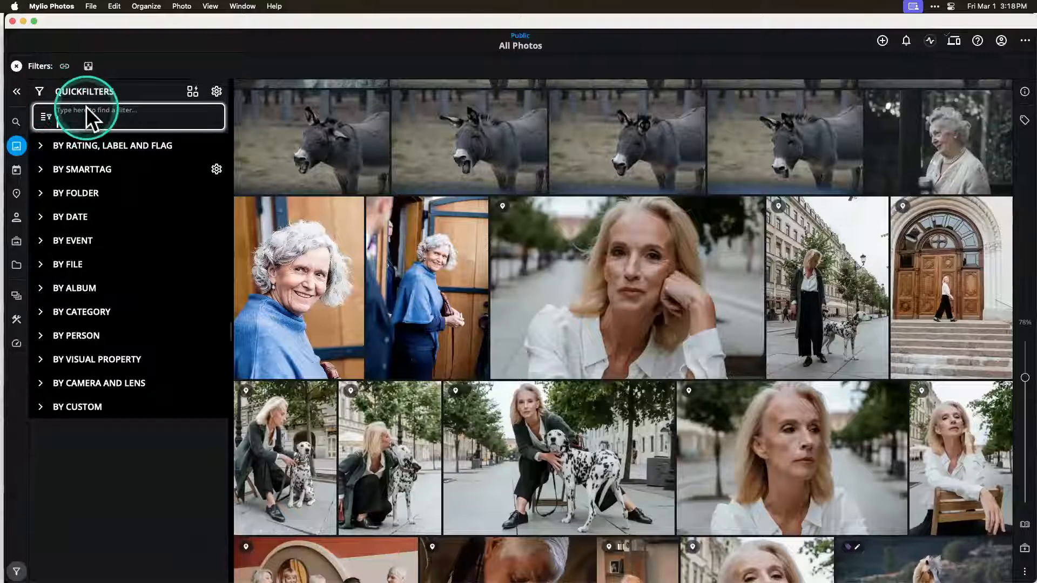
Step: Filter the photos by the Bald Eagle SmartTag, found under Animal and Bird
click(41, 169)
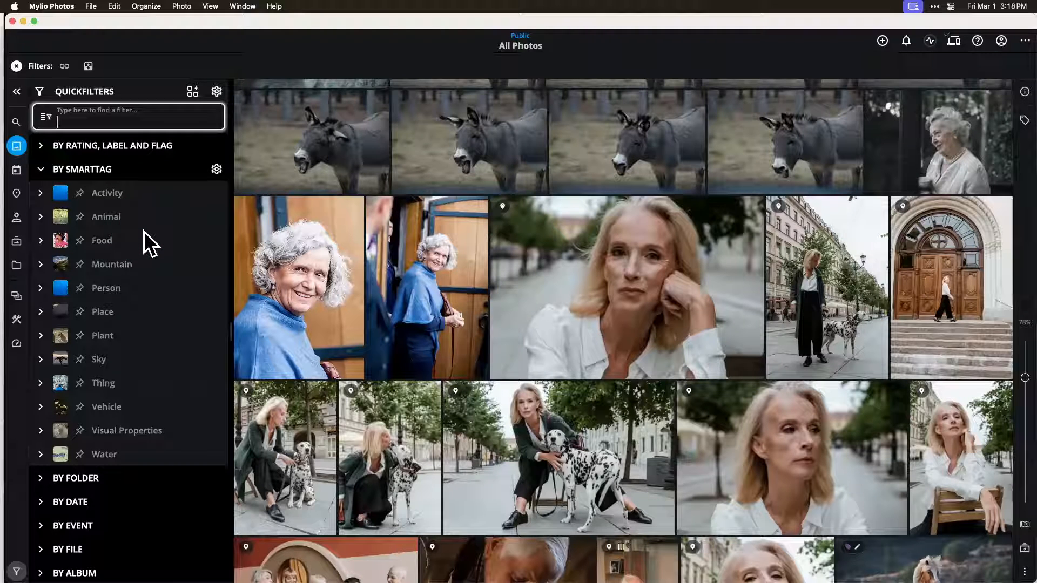
click(41, 219)
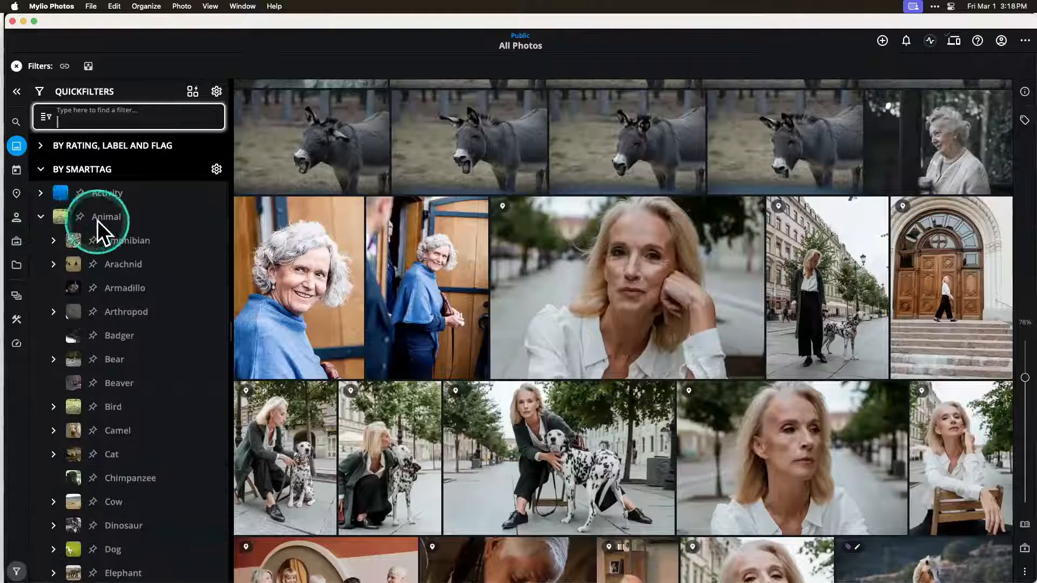
scroll(114, 398, down, 2)
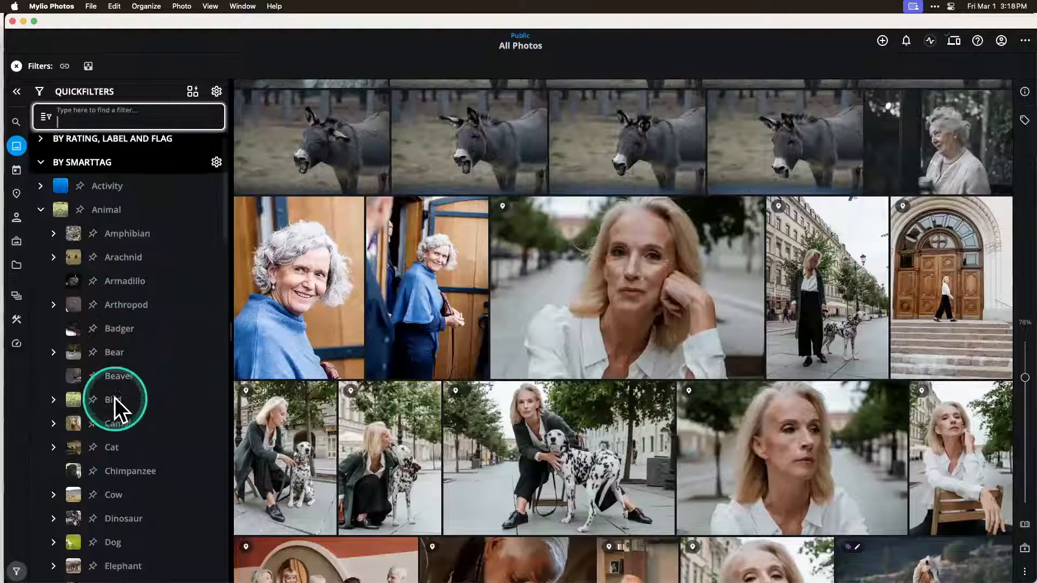
click(55, 360)
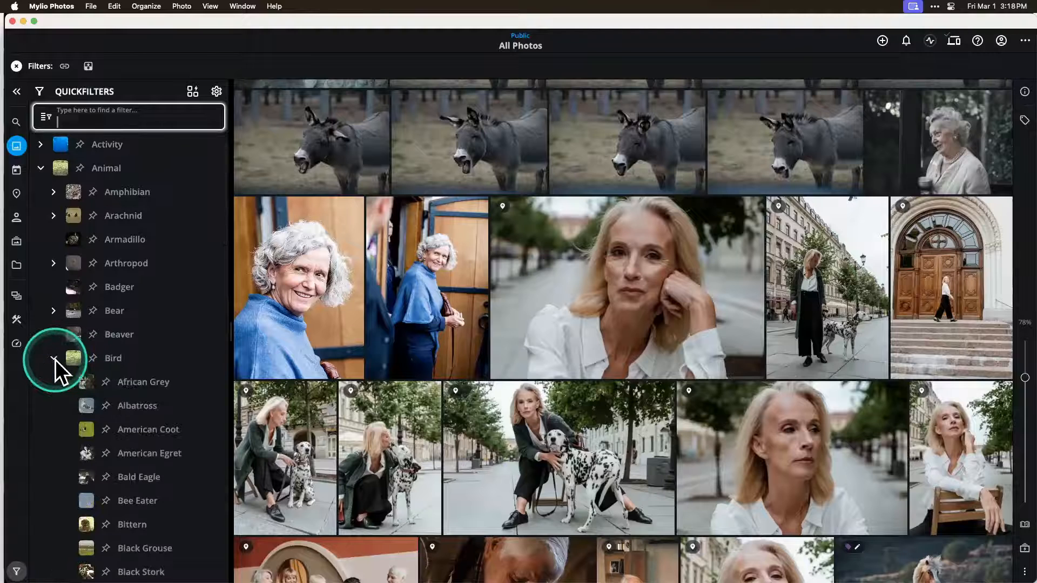
scroll(155, 435, down, 4)
scroll(155, 435, down, 3)
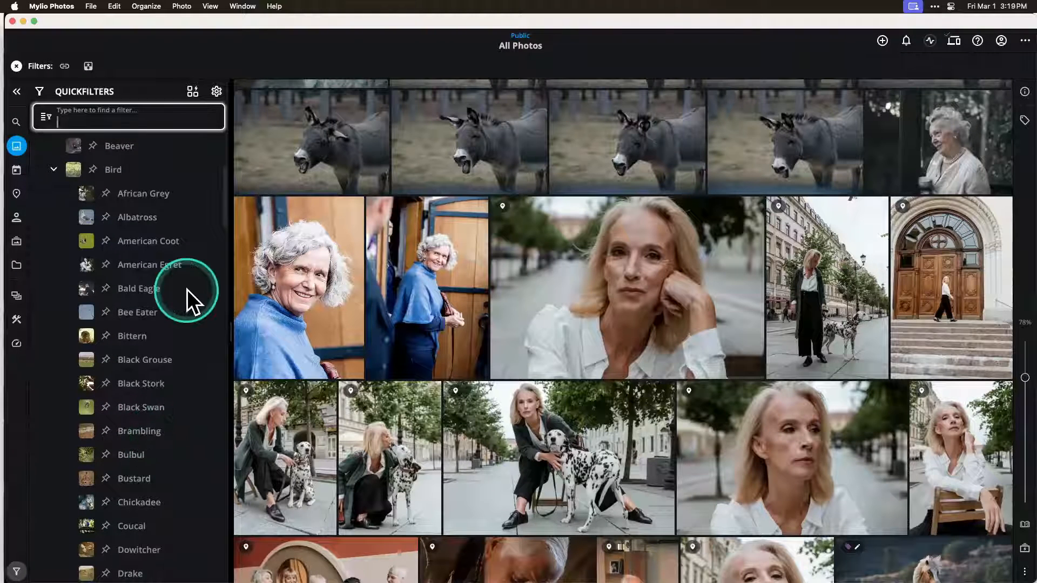
click(90, 291)
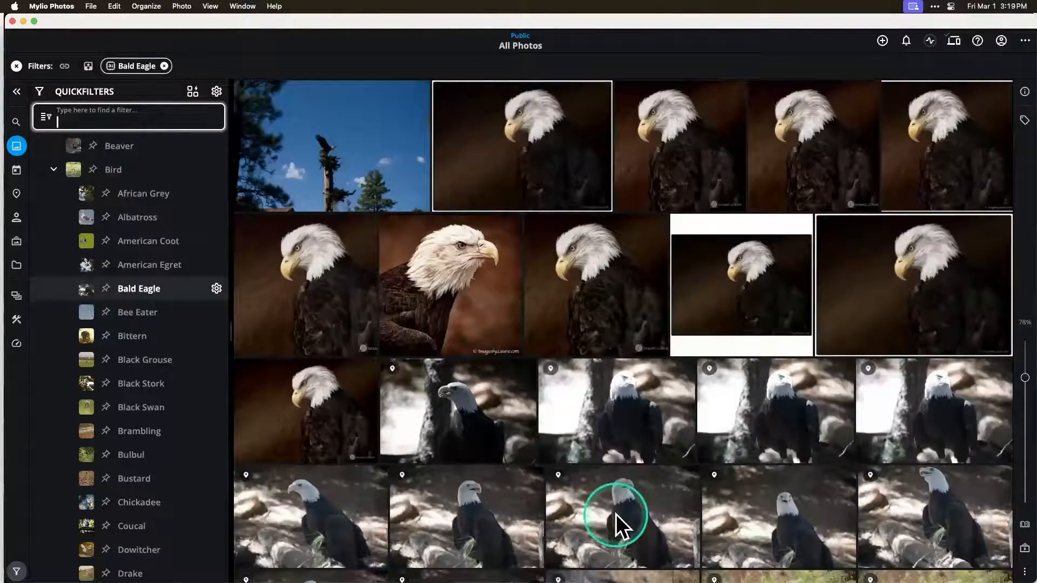
Step: Browse the photos matched by the Bald Eagle SmartTag filter
scroll(615, 513, down, 10)
scroll(614, 513, down, 5)
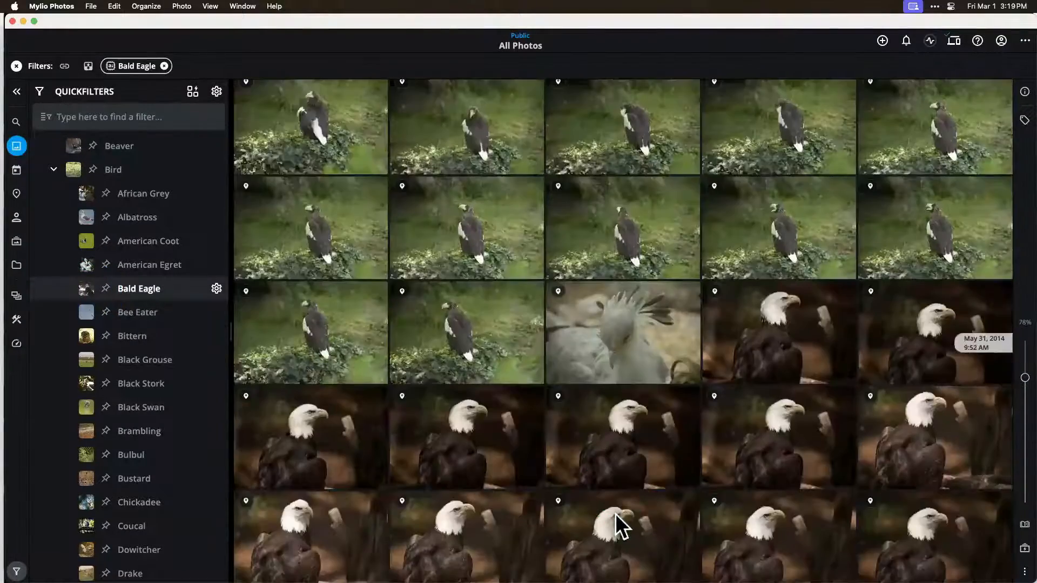
scroll(614, 513, down, 10)
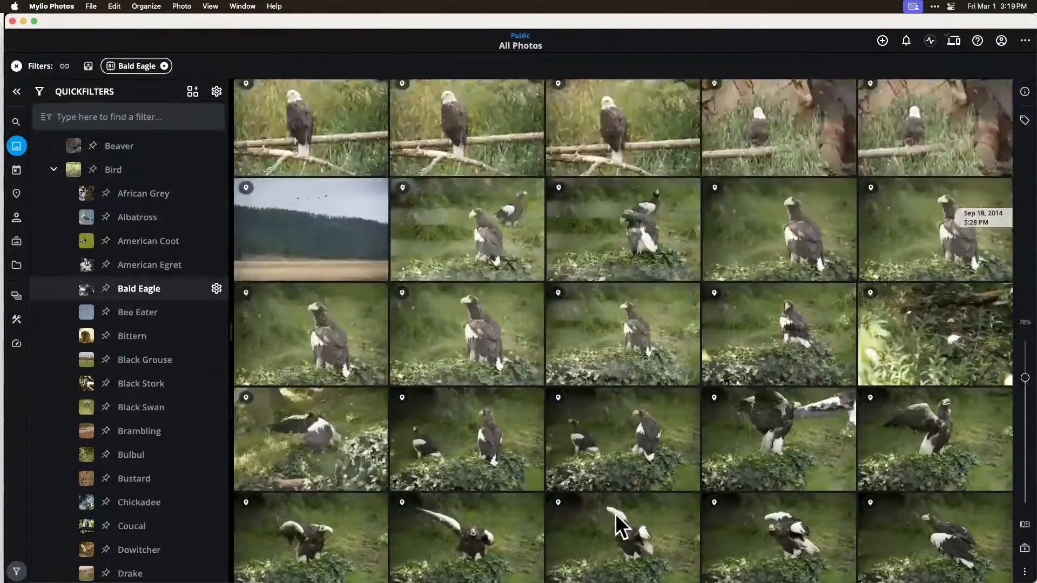
scroll(614, 513, down, 5)
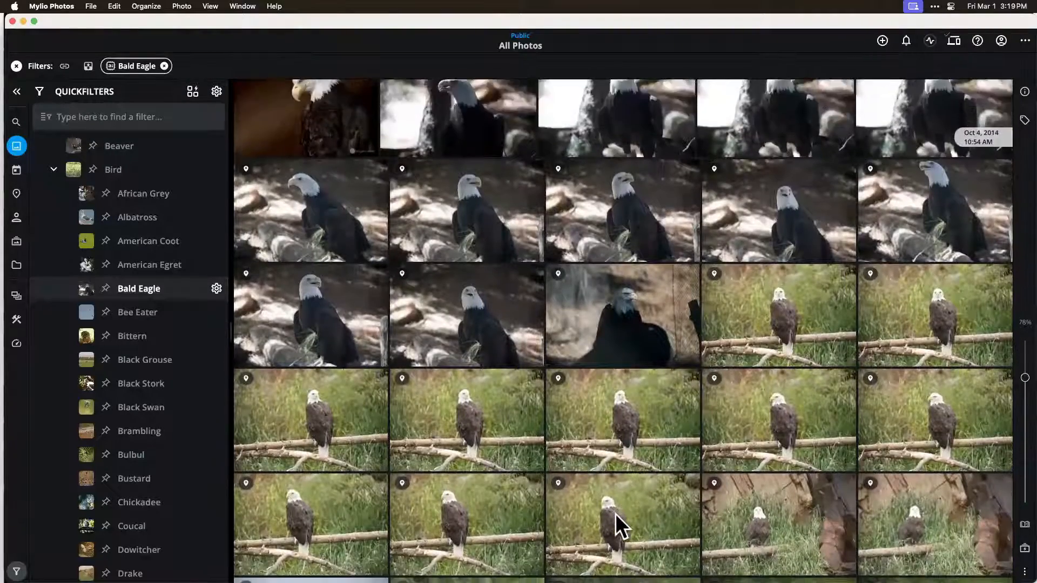
scroll(614, 513, down, 7)
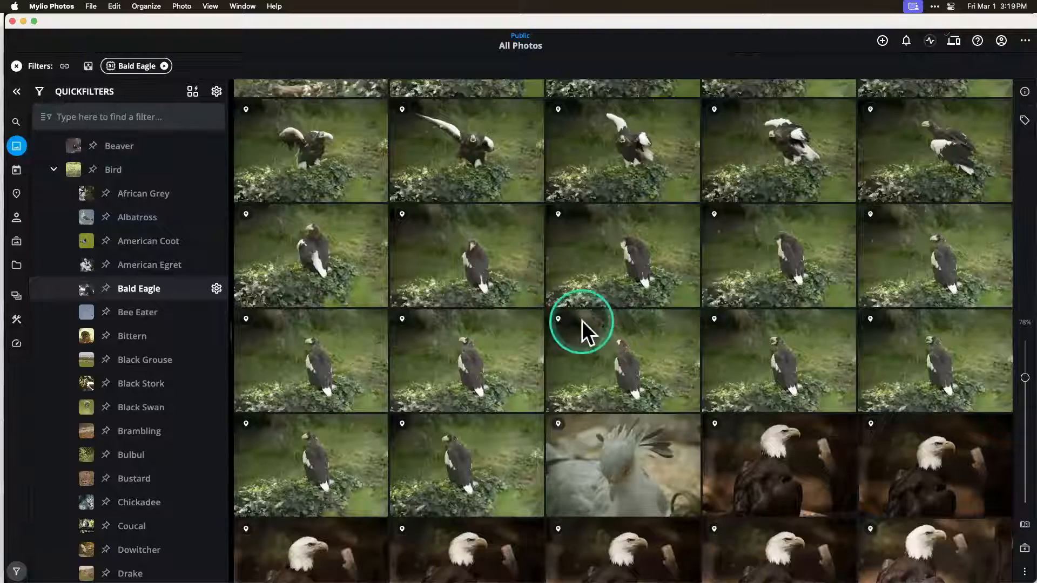
scroll(581, 319, down, 5)
scroll(582, 320, down, 2)
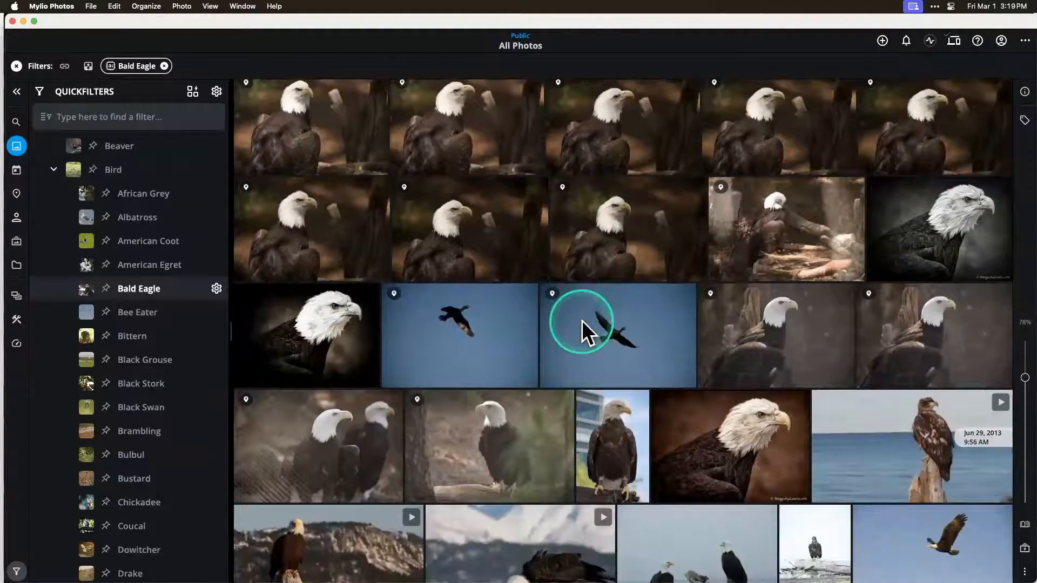
scroll(725, 261, up, 7)
scroll(725, 261, up, 15)
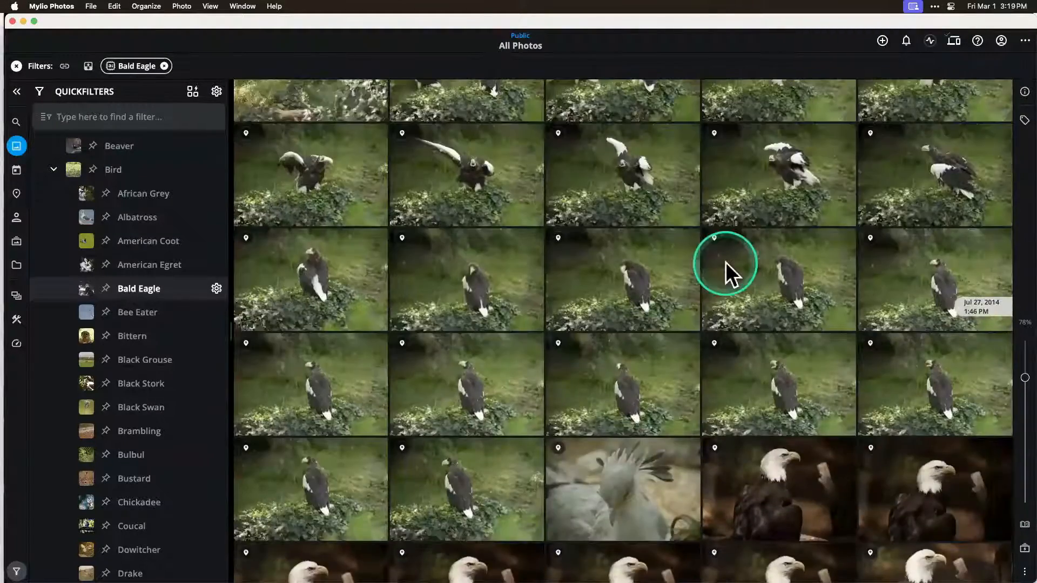
scroll(682, 206, up, 3)
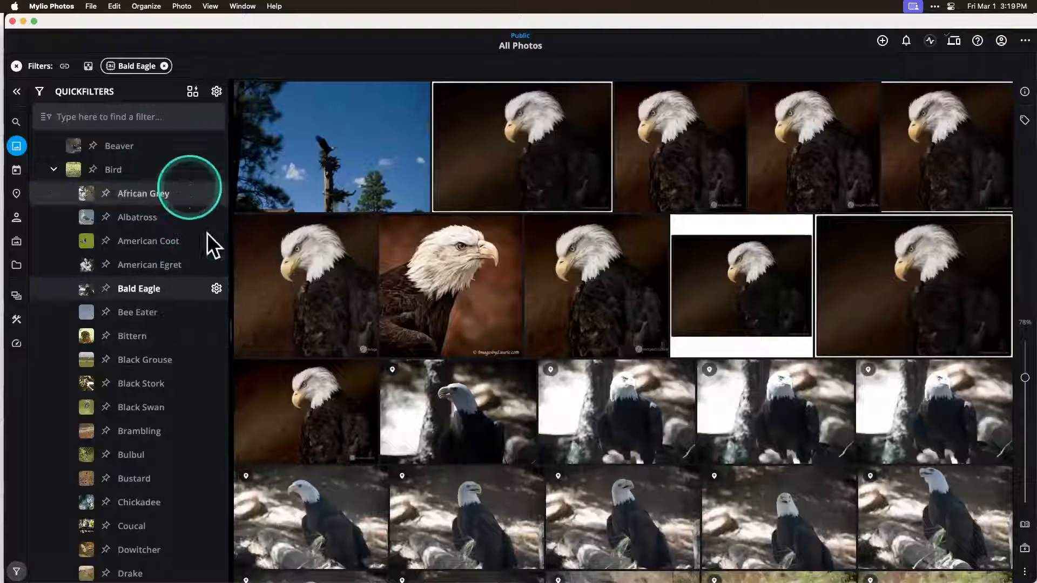
Step: Lower the Bald Eagle SmartTag's AI sensitivity to 9% and apply it
click(217, 289)
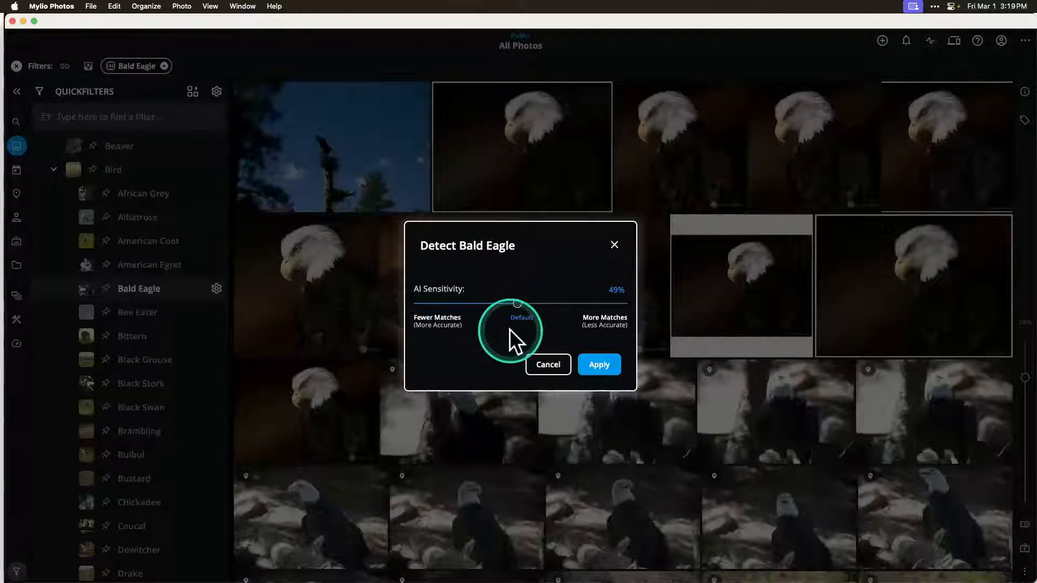
drag(518, 305, 433, 306)
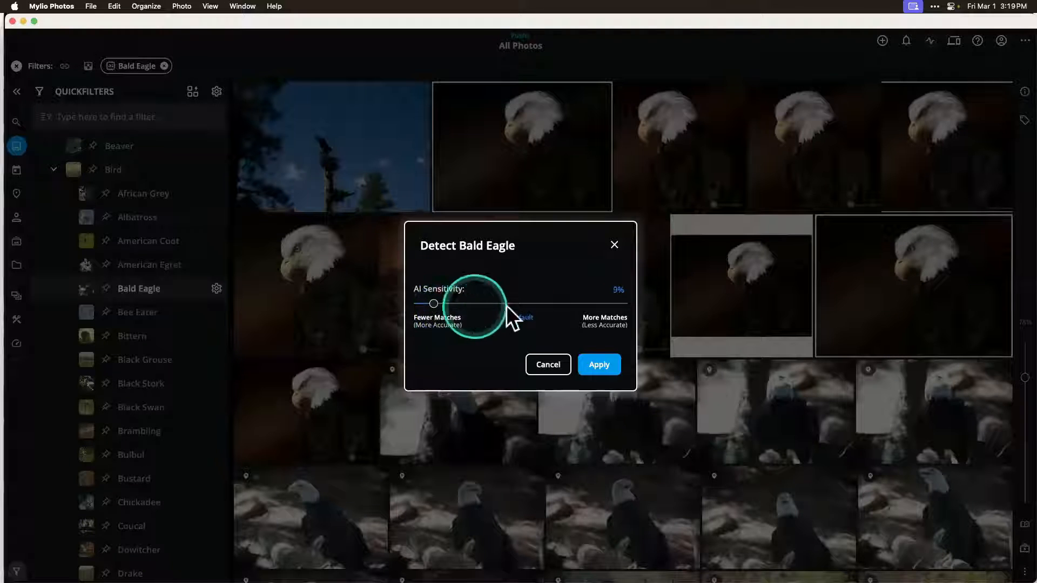
click(598, 364)
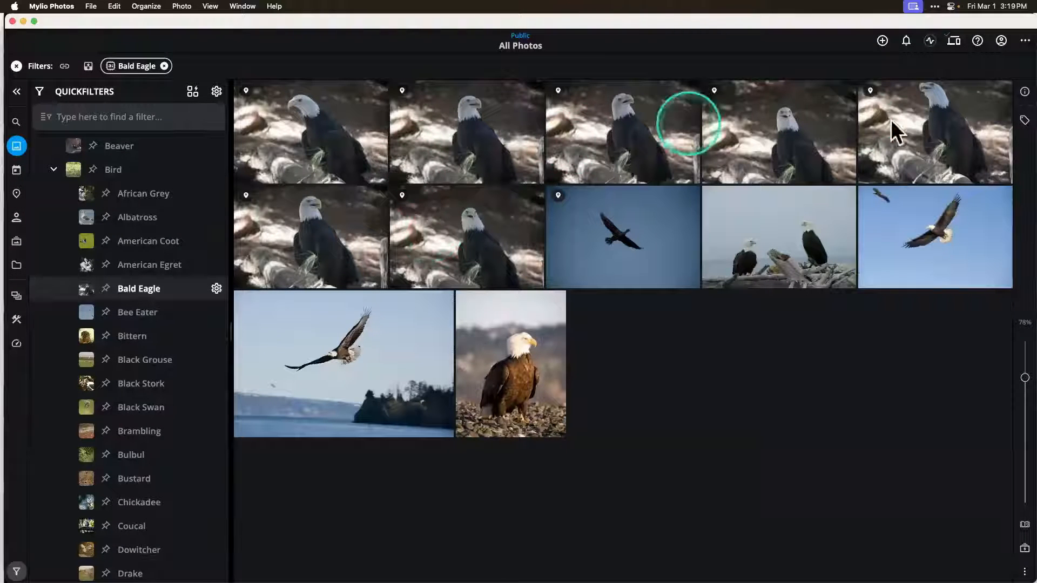
Step: Raise the Bald Eagle SmartTag's AI sensitivity to 92% and apply it
click(216, 288)
drag(434, 303, 603, 304)
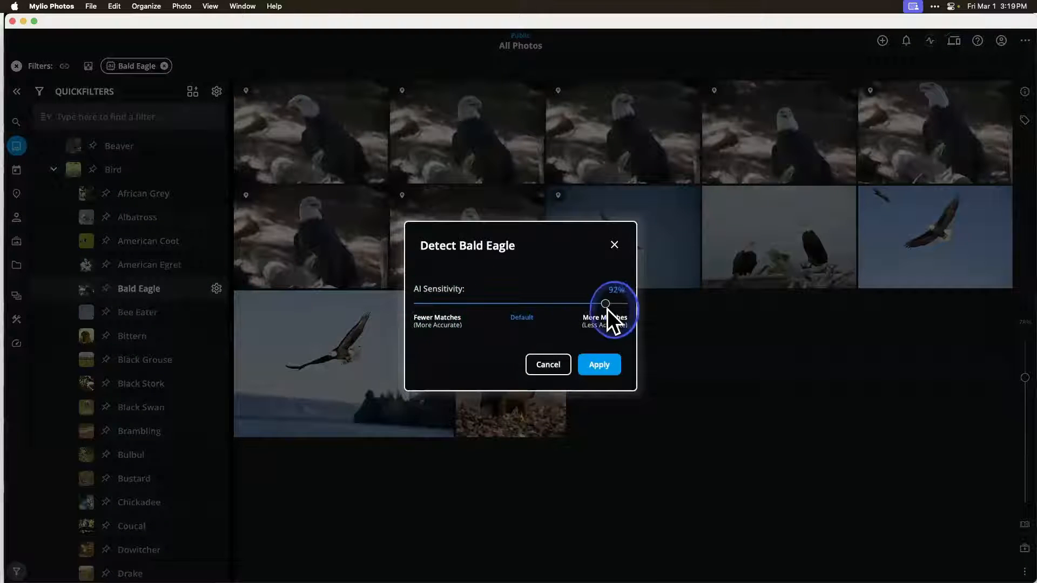
click(599, 365)
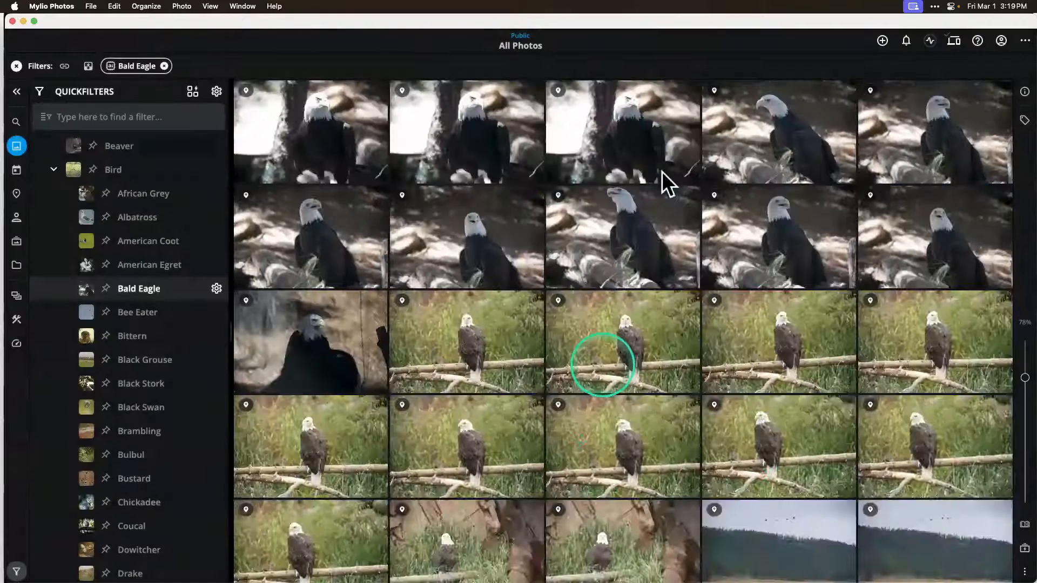
Step: Examine the Bald Eagle matches at the high AI sensitivity, checking which photos are included
scroll(597, 481, down, 5)
scroll(598, 481, down, 15)
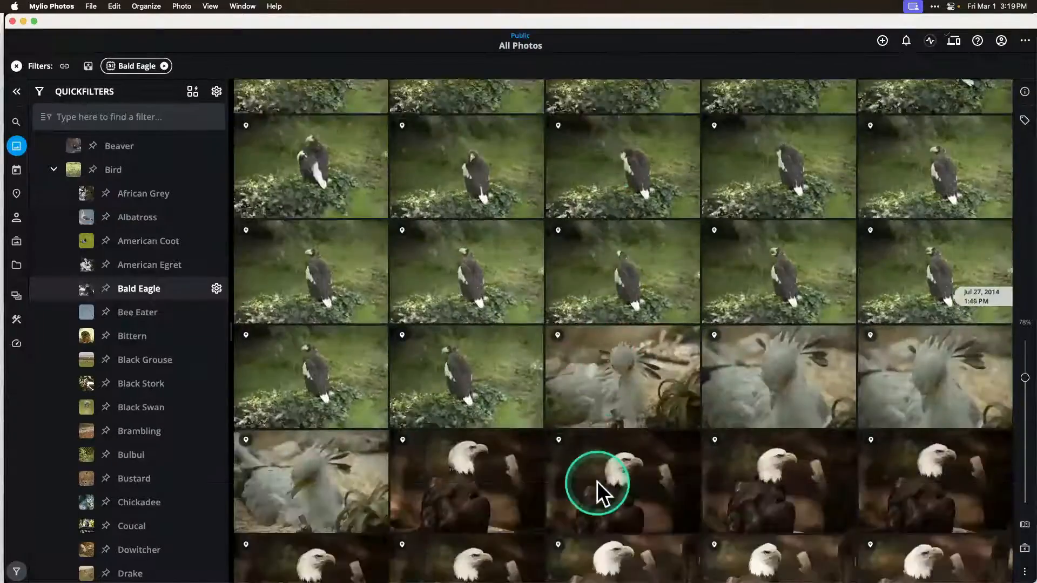
scroll(597, 481, down, 10)
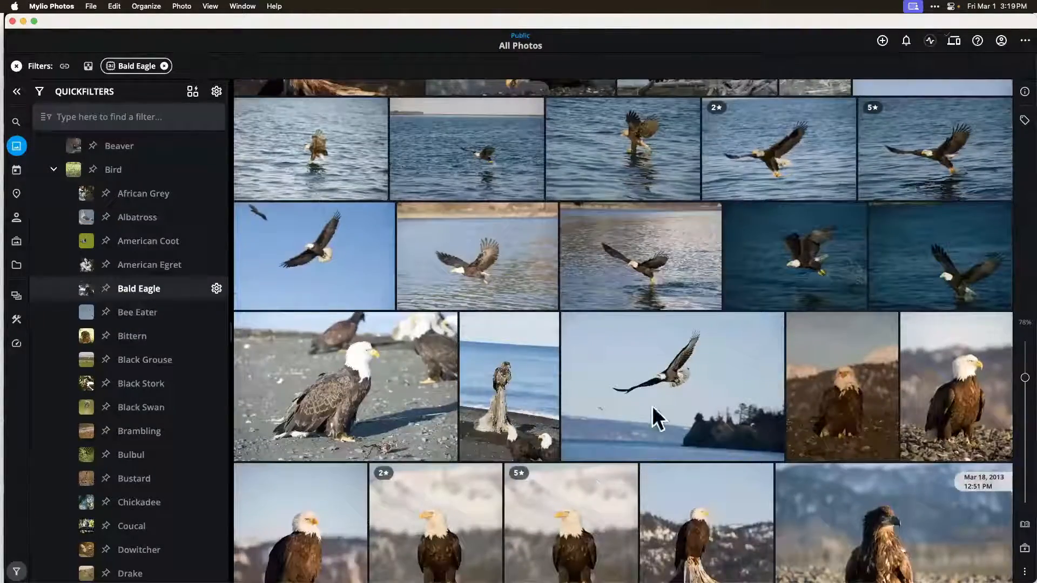
click(545, 322)
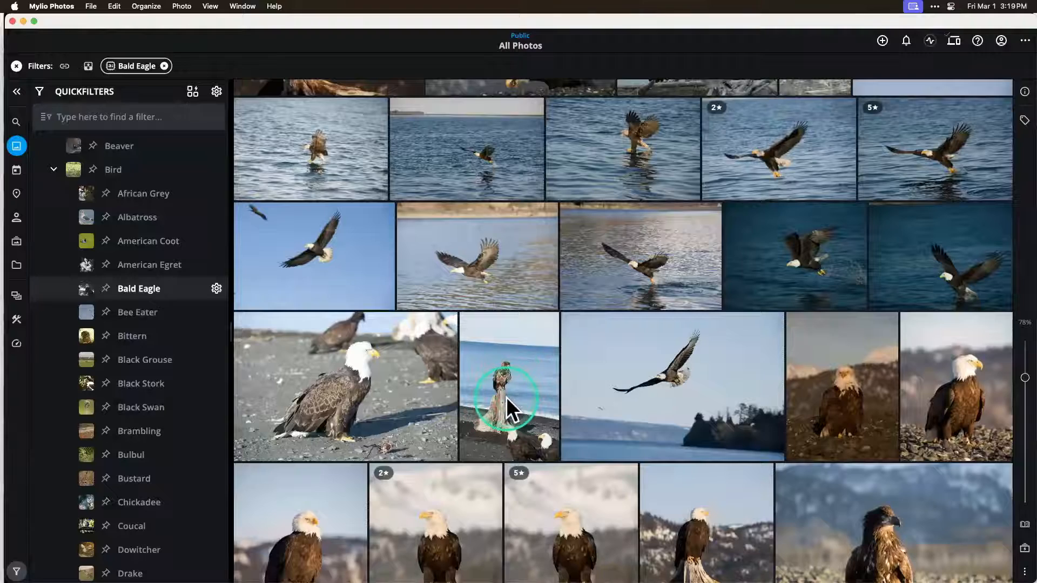
scroll(506, 396, down, 2)
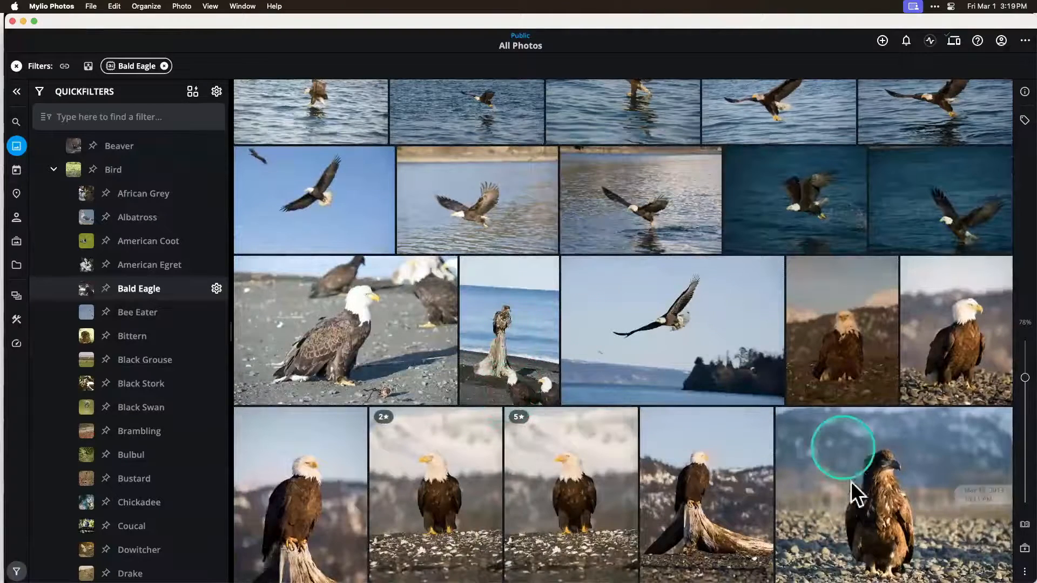
scroll(853, 488, down, 6)
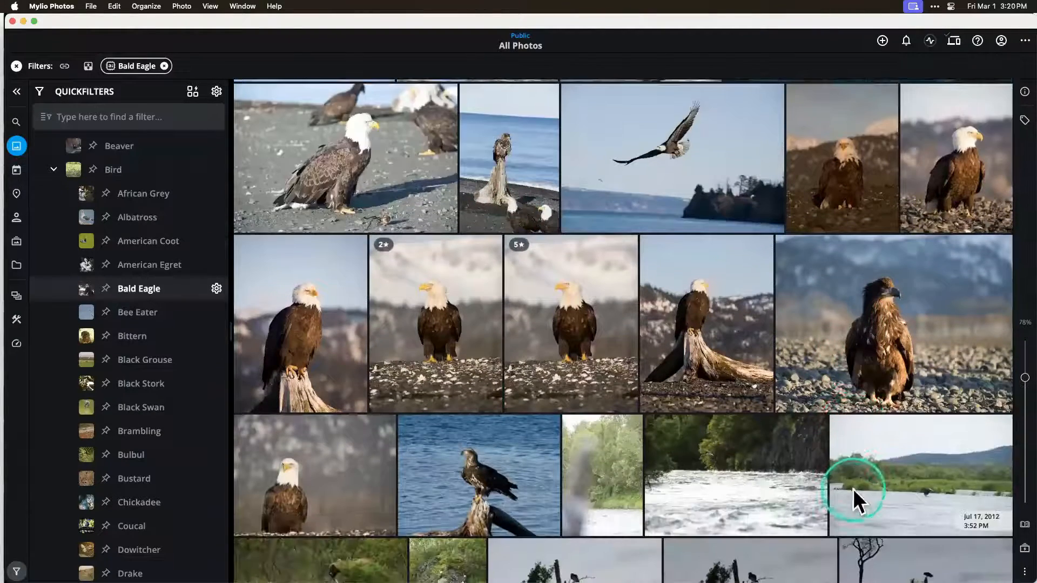
scroll(826, 316, up, 3)
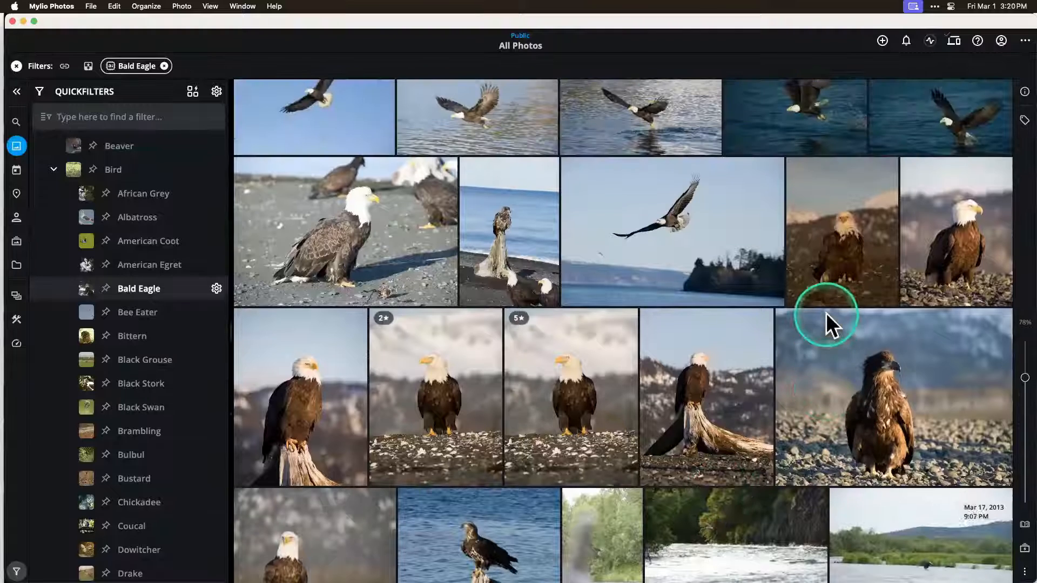
scroll(826, 315, up, 3)
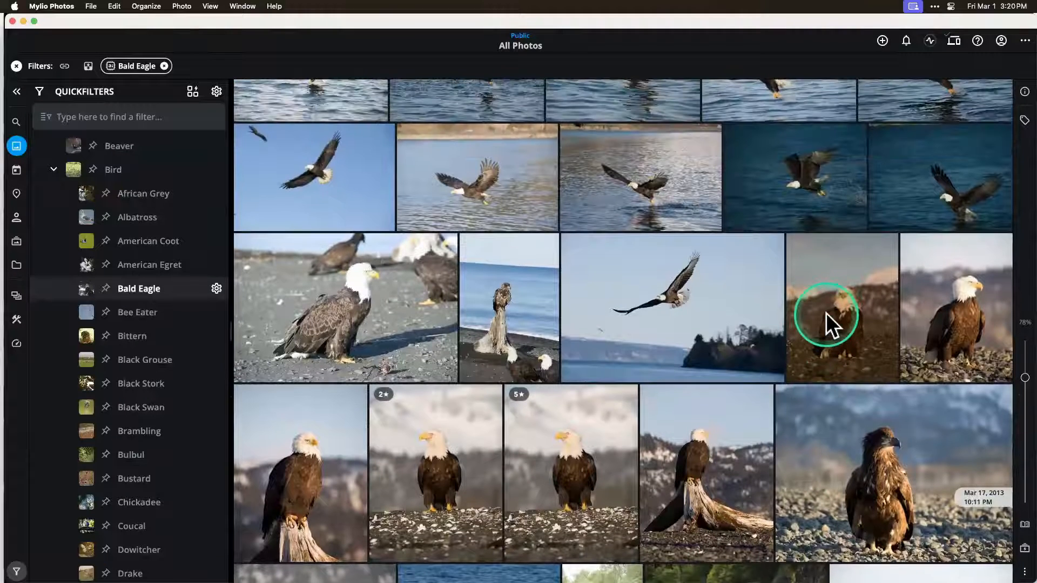
Step: Set the Bald Eagle SmartTag's AI sensitivity to 52%, near the default, and apply it
click(164, 284)
click(149, 287)
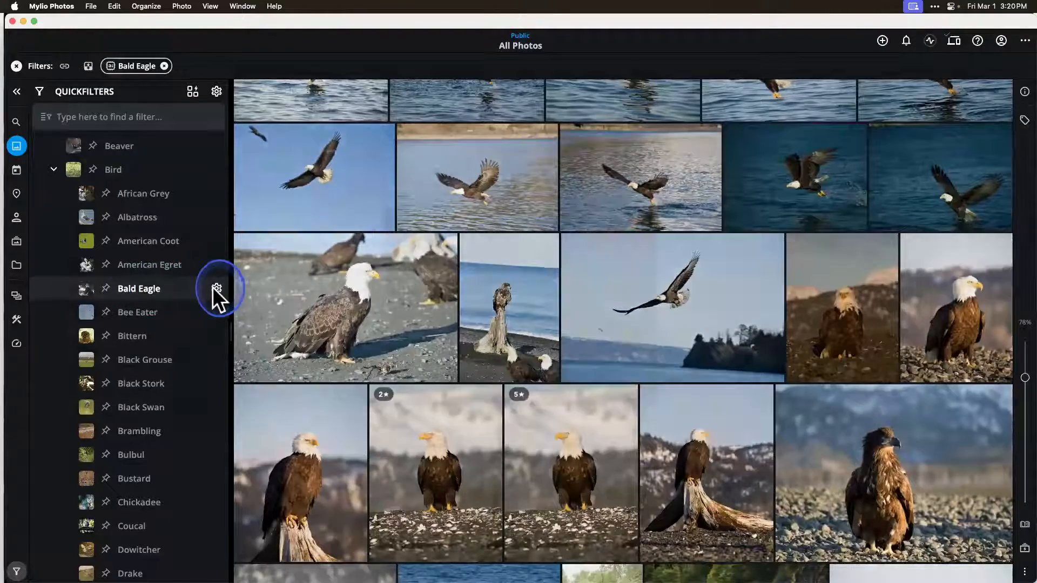
click(217, 289)
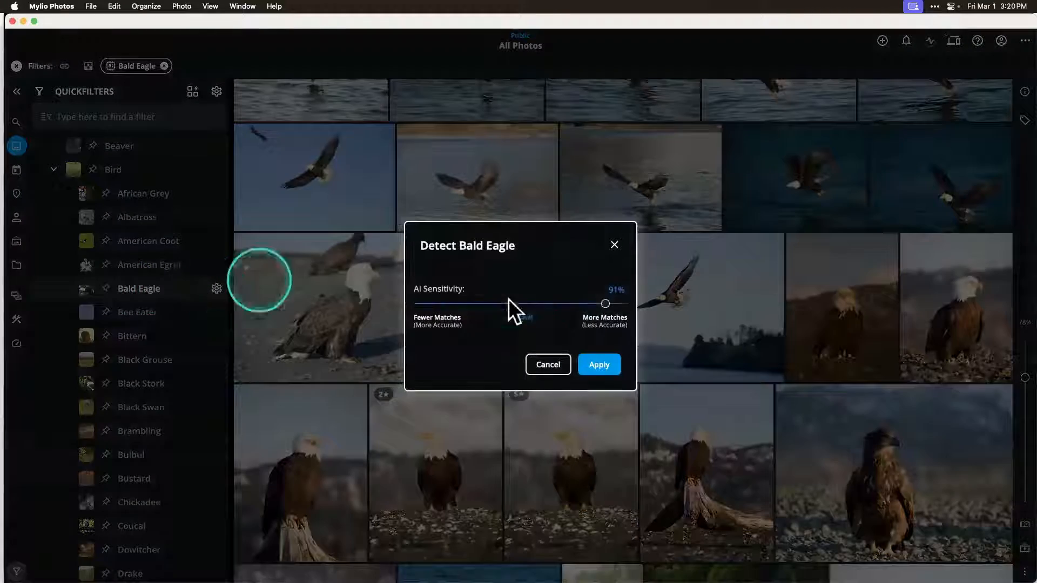
drag(598, 300, 523, 300)
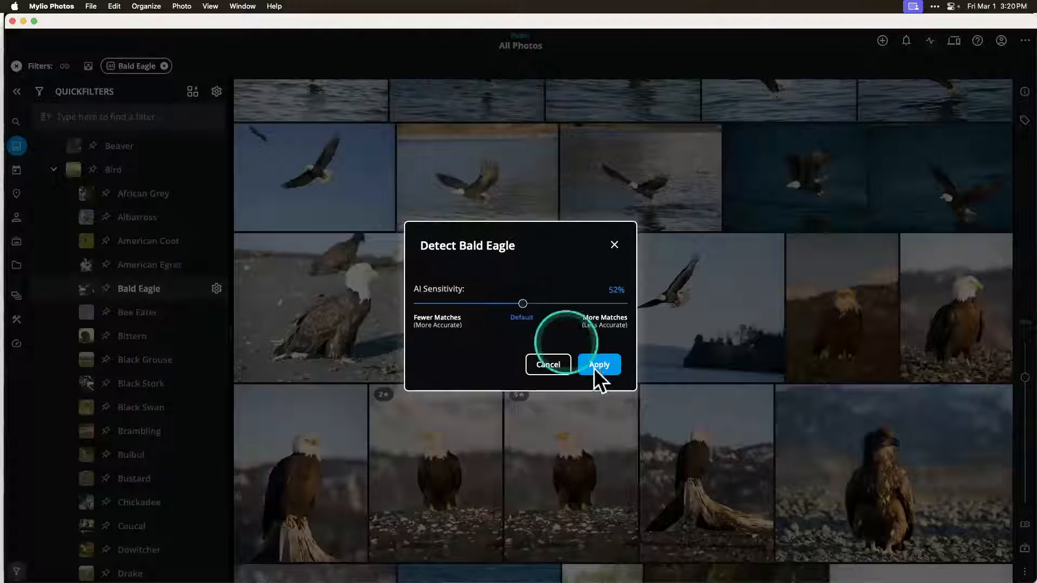
click(592, 364)
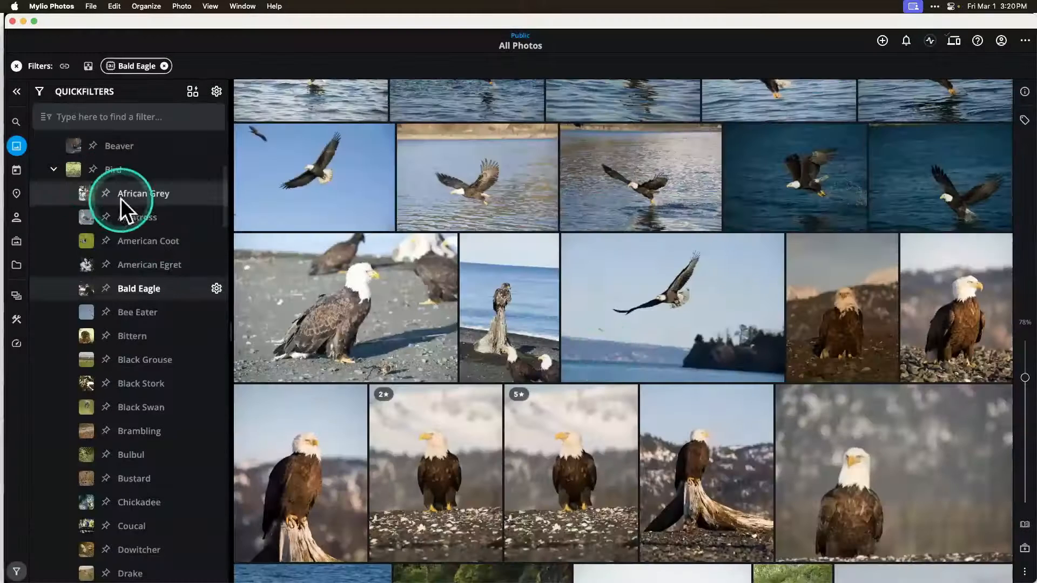
Step: Switch to the Keynote presentation and advance from the SmartTags slide to the Views slide
scroll(121, 199, up, 3)
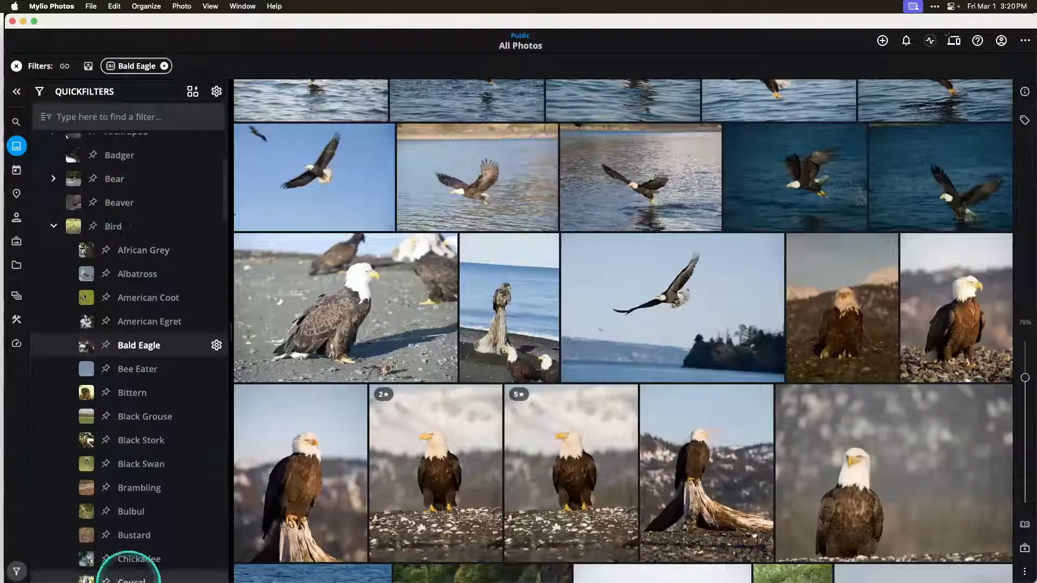
mouse_move(116, 579)
click(171, 563)
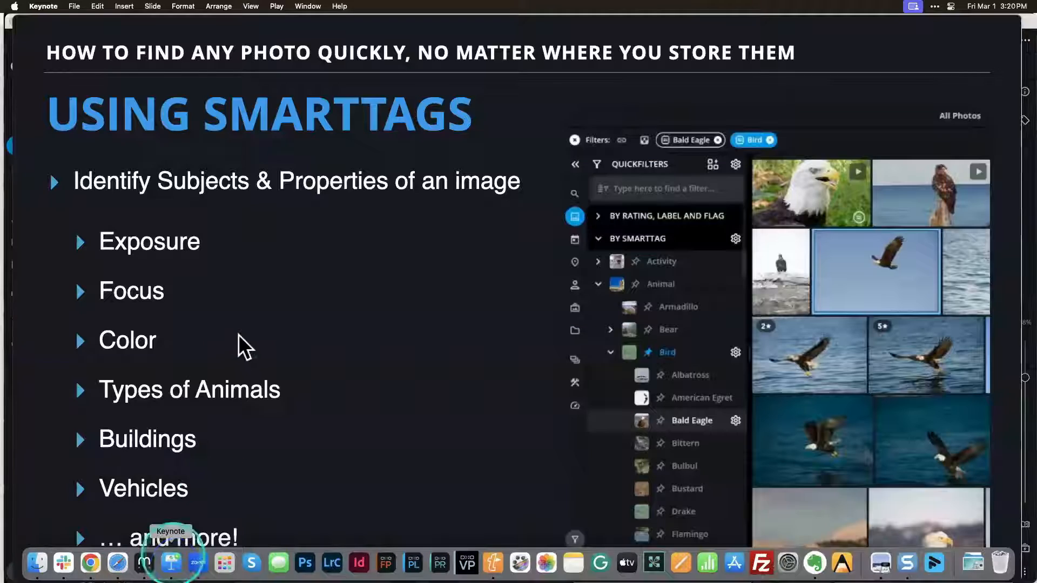
click(238, 335)
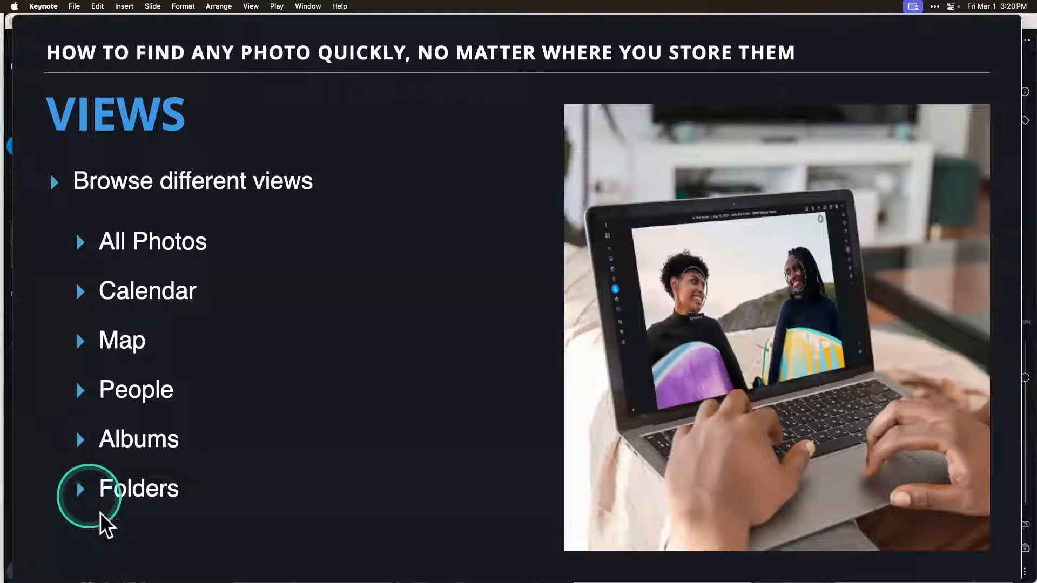
Step: Switch back to Mylio Photos, collapse the QuickFilters list and clear the Bald Eagle filter
mouse_move(117, 582)
click(145, 562)
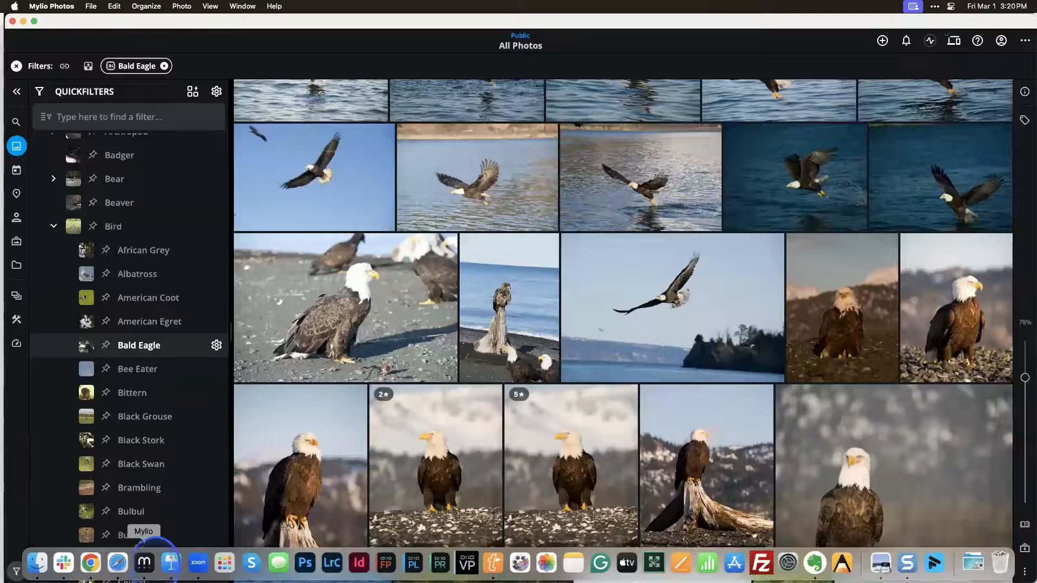
click(17, 92)
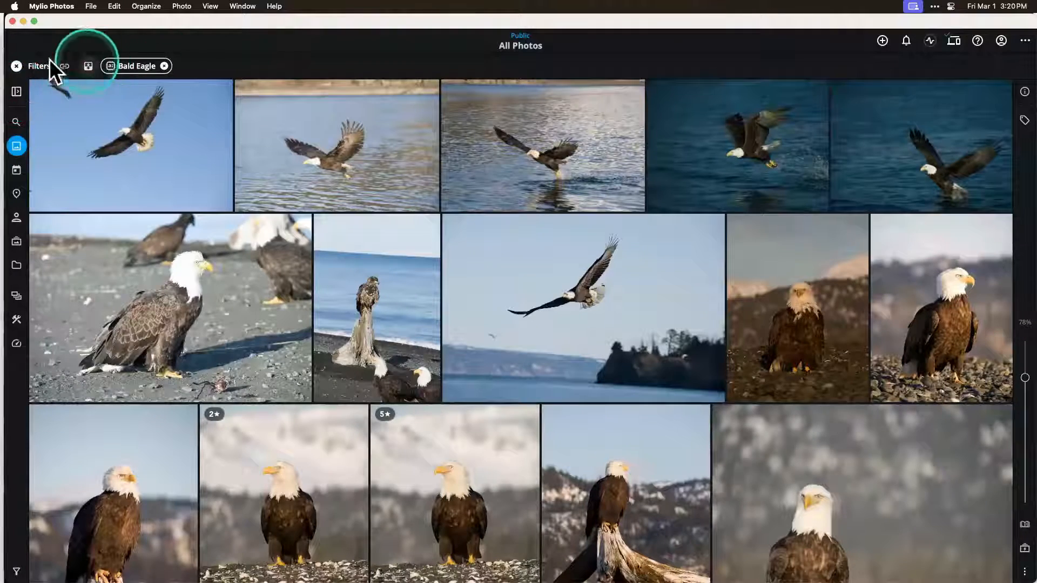
click(17, 66)
Step: Browse the unfiltered All Photos view across different dates in the timeline
scroll(504, 306, up, 10)
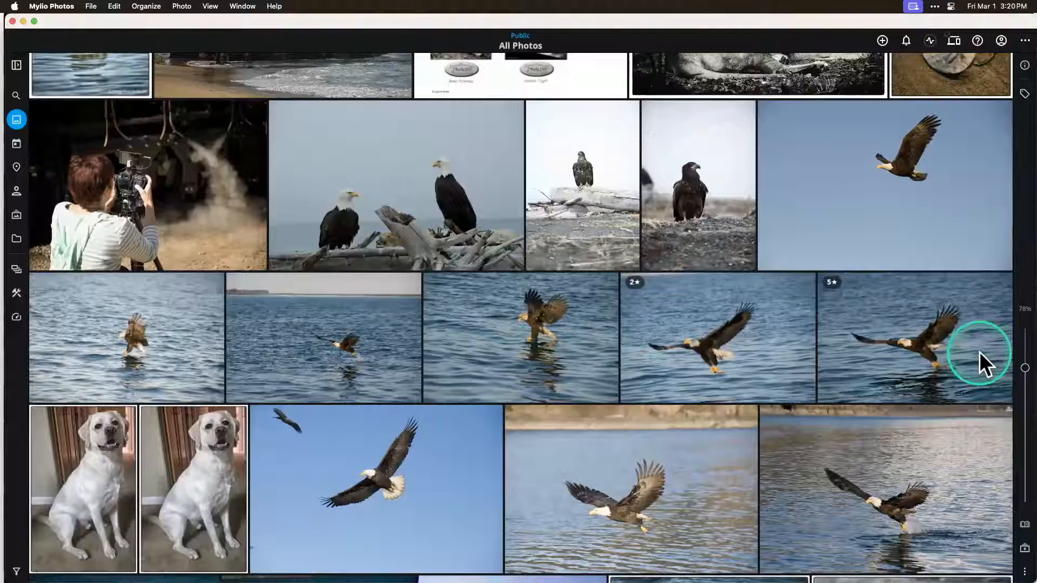
scroll(979, 352, up, 2)
scroll(987, 339, down, 5)
scroll(988, 324, up, 15)
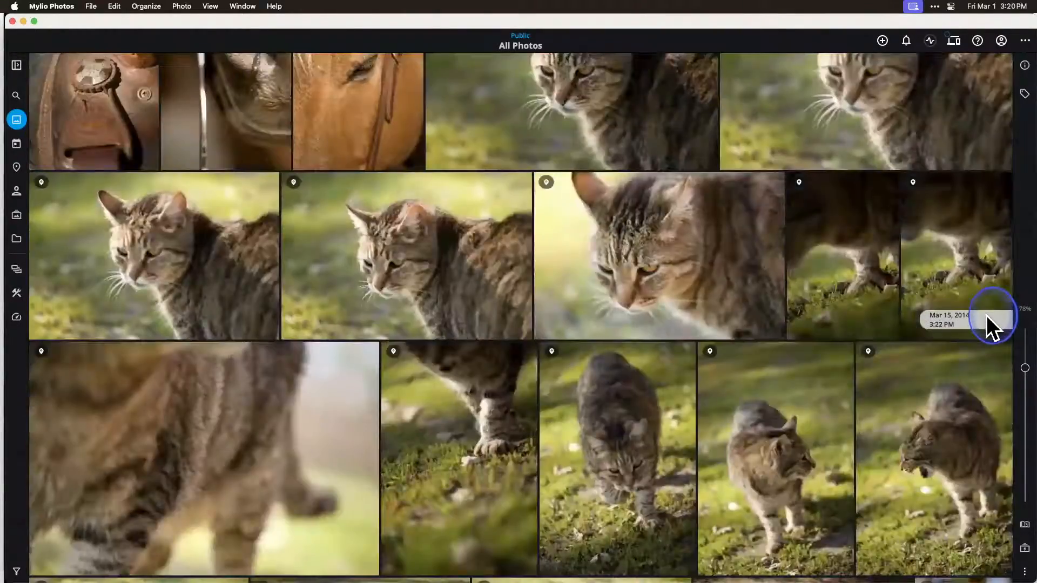
drag(986, 315, 986, 352)
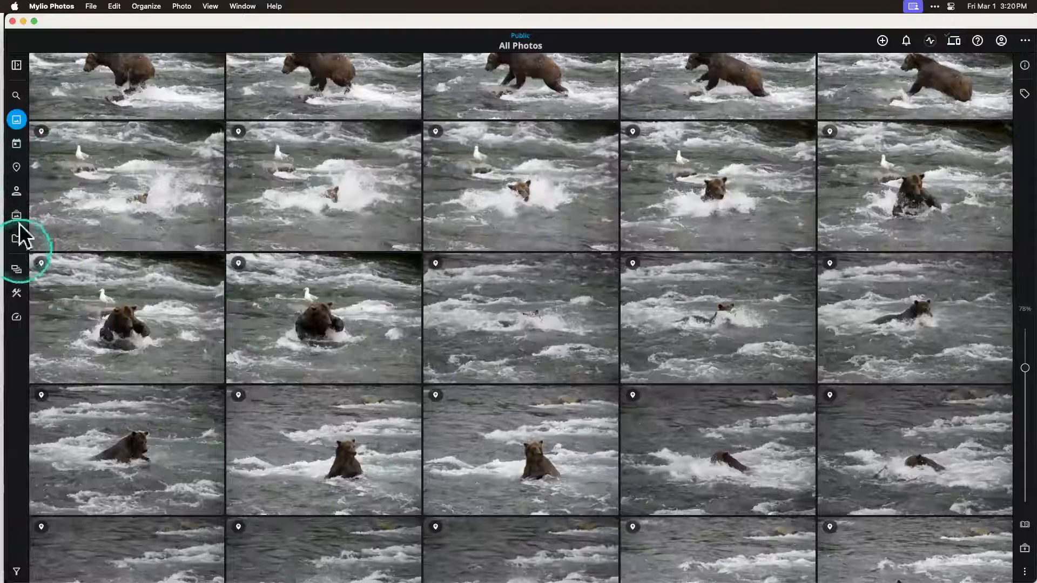
Step: Open the Calendar view and browse the decades back to the early 1900s and forward again to the 2000s
click(17, 143)
scroll(325, 303, up, 3)
scroll(325, 303, up, 3)
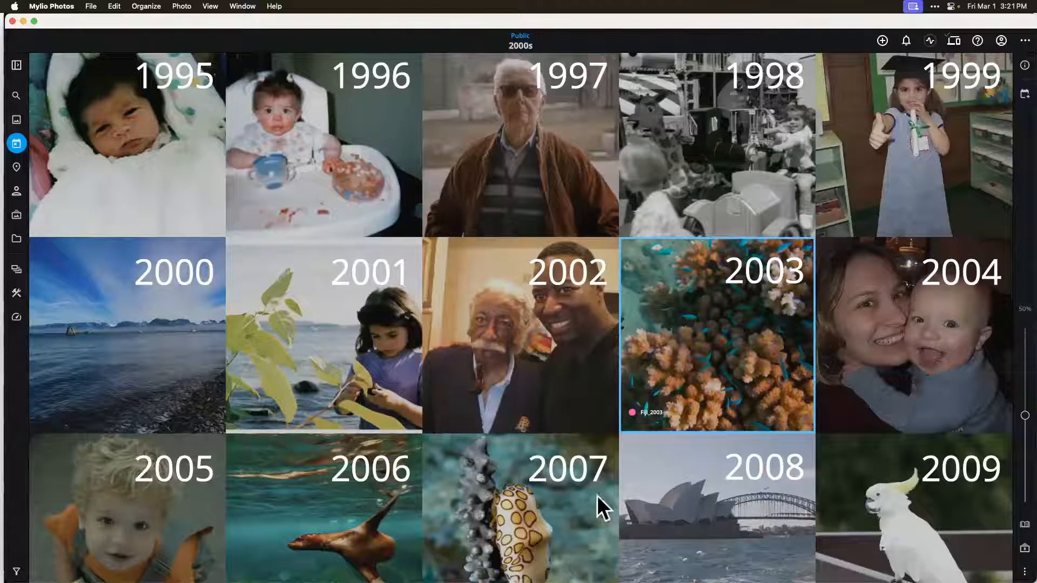
click(449, 439)
scroll(449, 440, up, 15)
scroll(450, 439, up, 12)
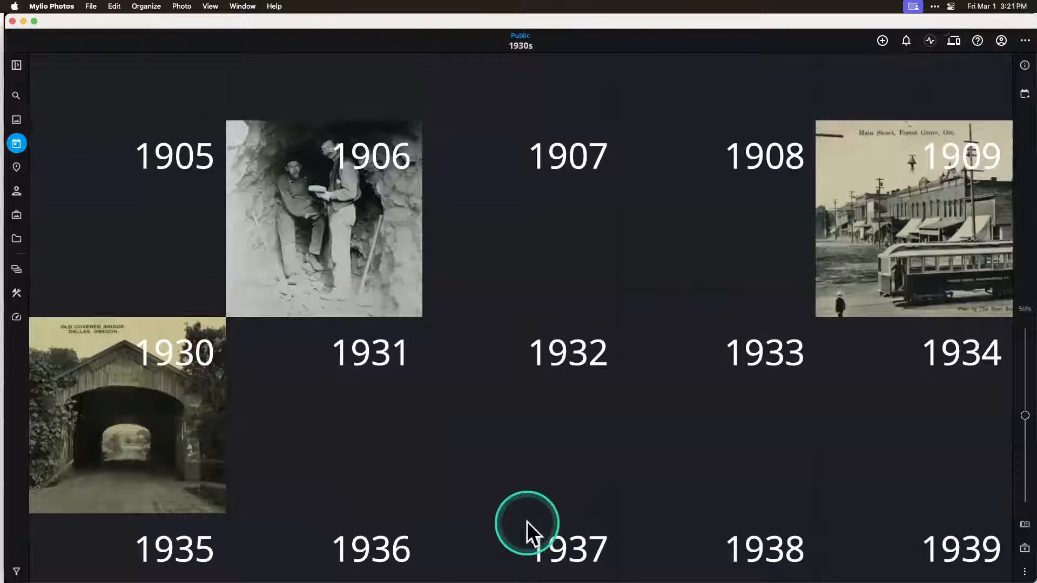
scroll(526, 521, down, 6)
scroll(527, 521, down, 6)
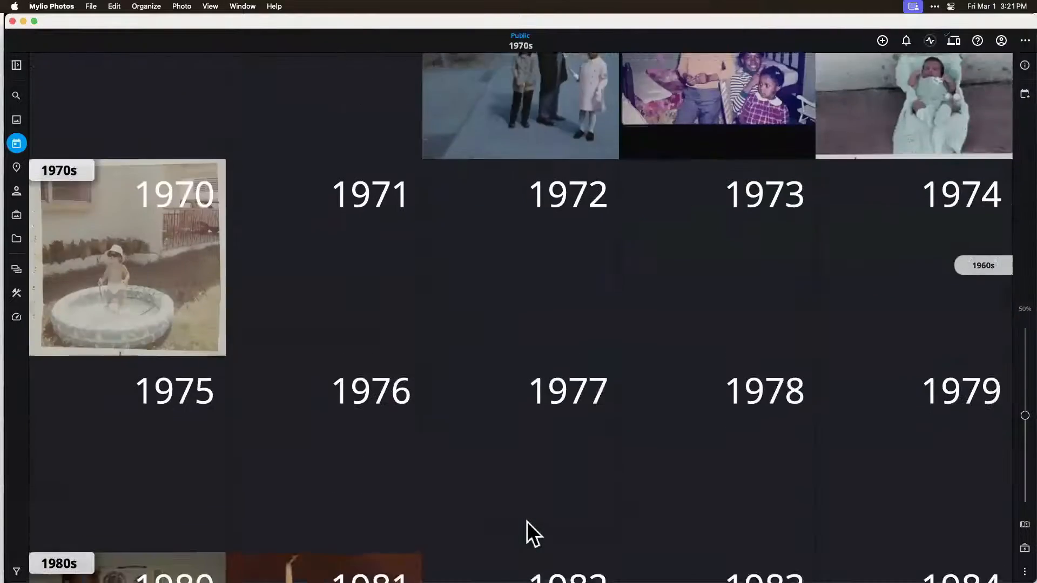
scroll(526, 520, down, 3)
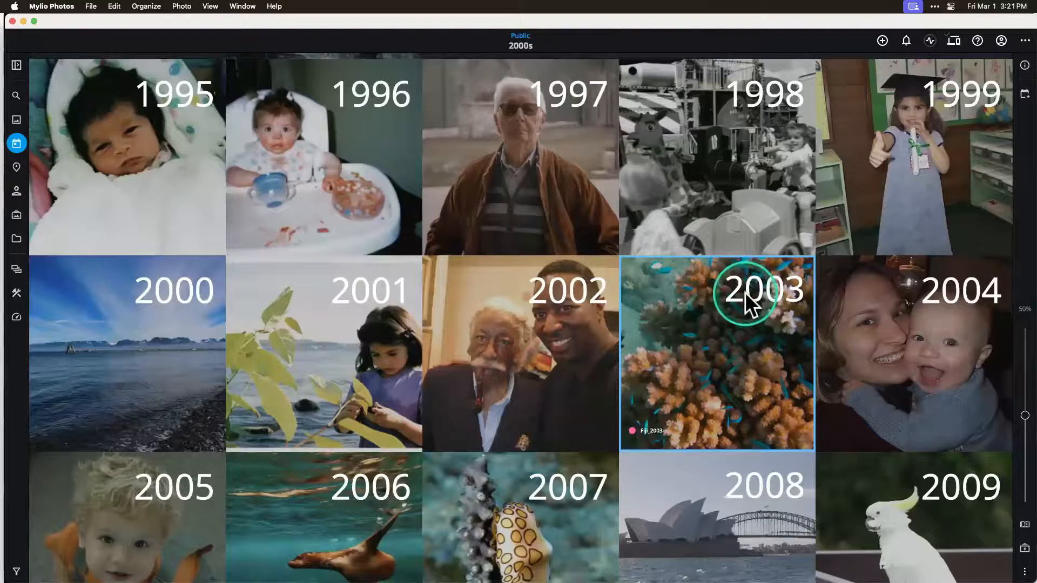
Step: Open the year 2003 in the calendar and drill down to November to find the Fiji_2003 event
double_click(714, 378)
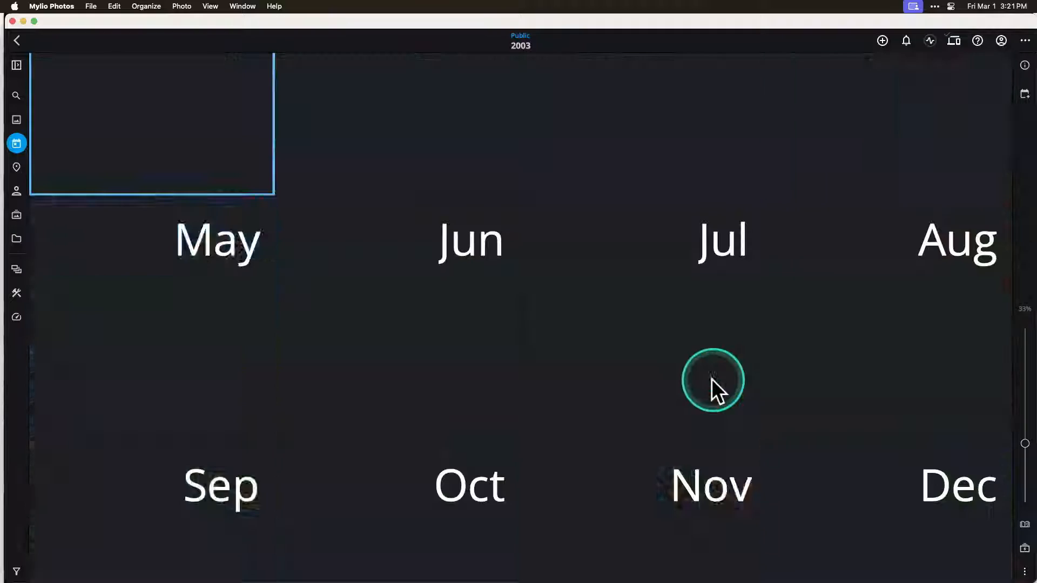
scroll(708, 377, up, 2)
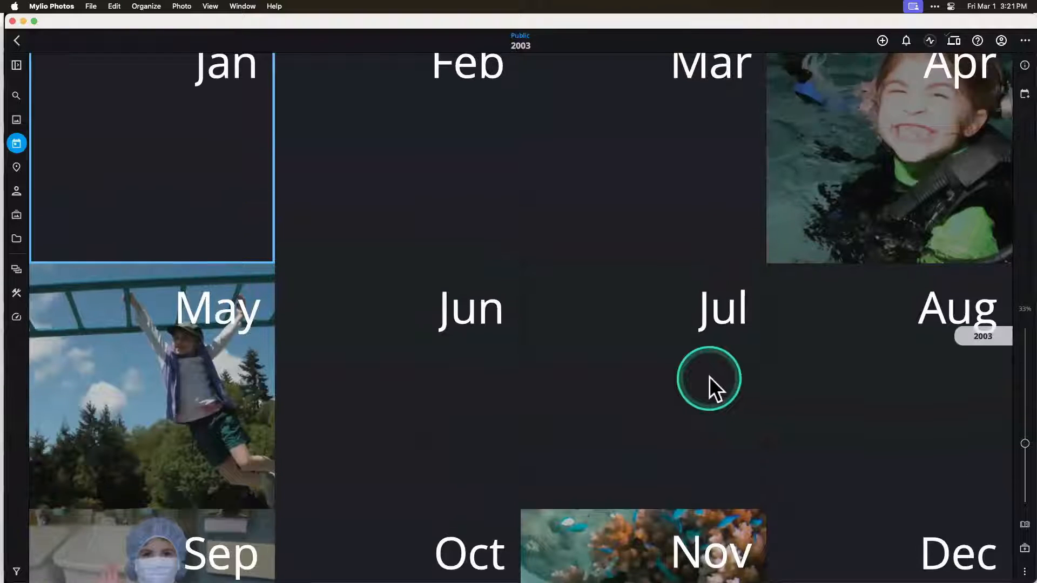
scroll(708, 377, down, 5)
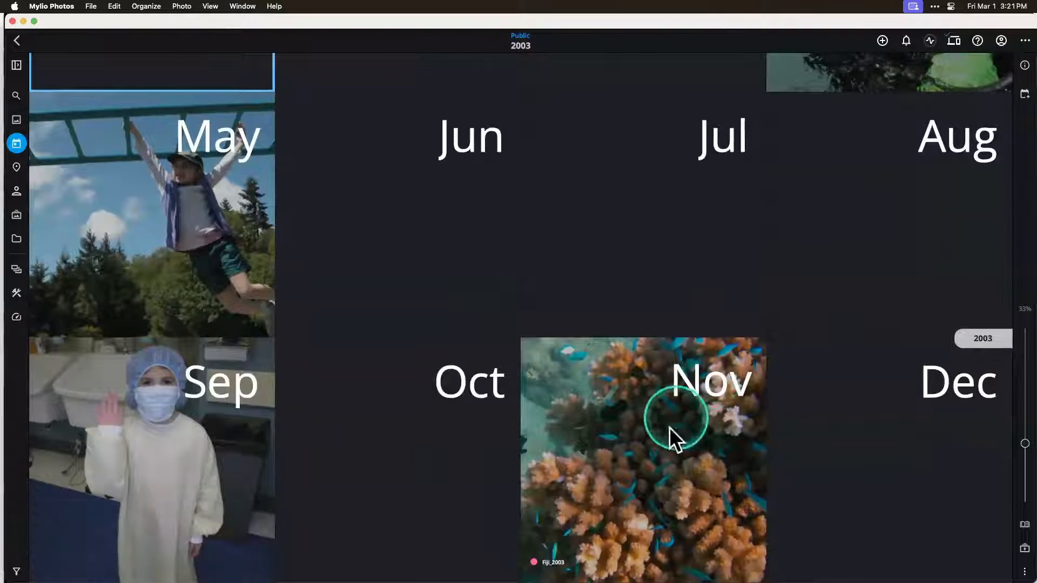
double_click(675, 457)
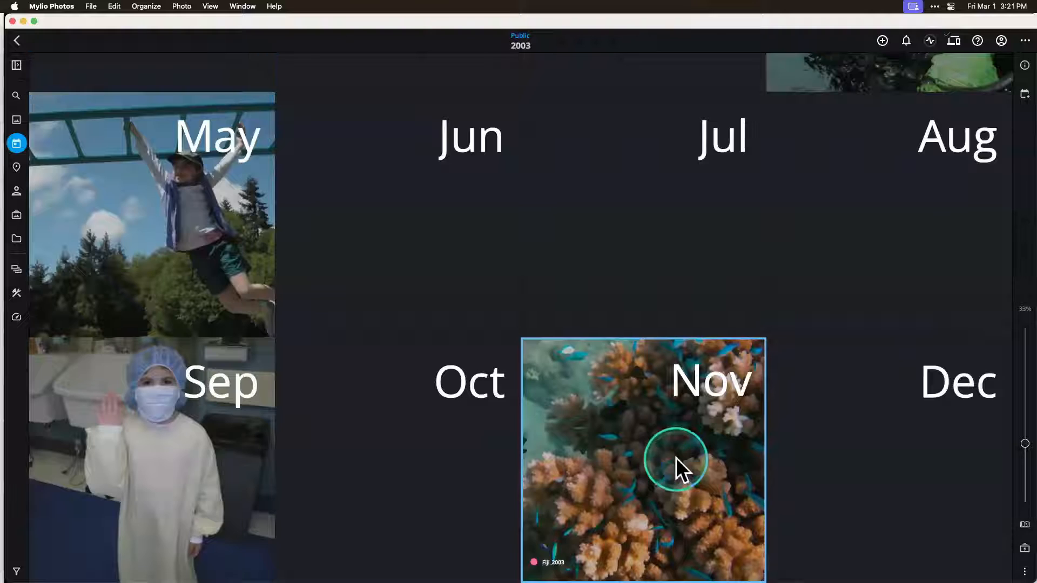
scroll(676, 458, down, 6)
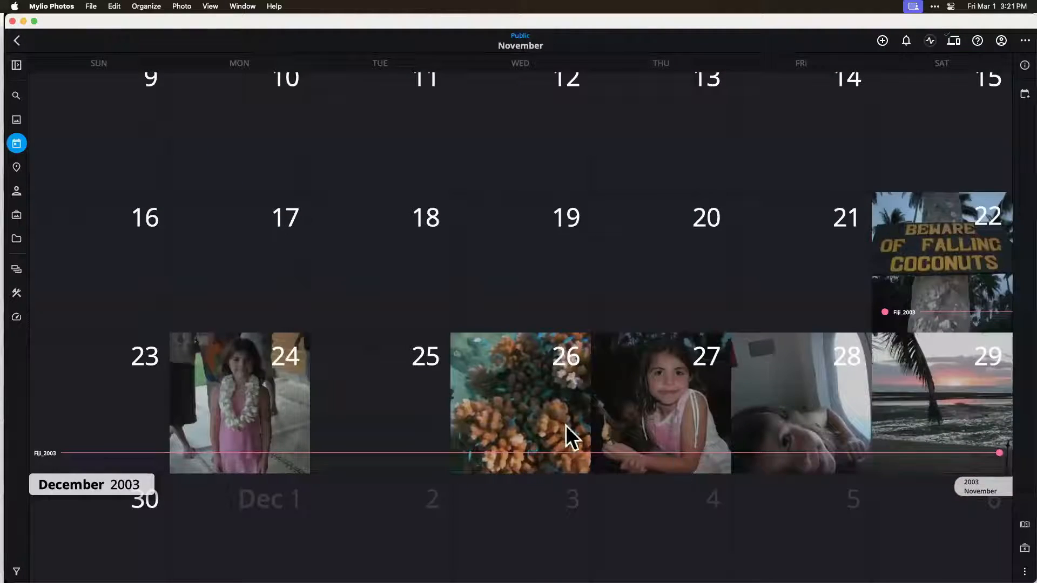
Step: Open the photos taken on November 26, 2003, within the Fiji_2003 event
click(549, 419)
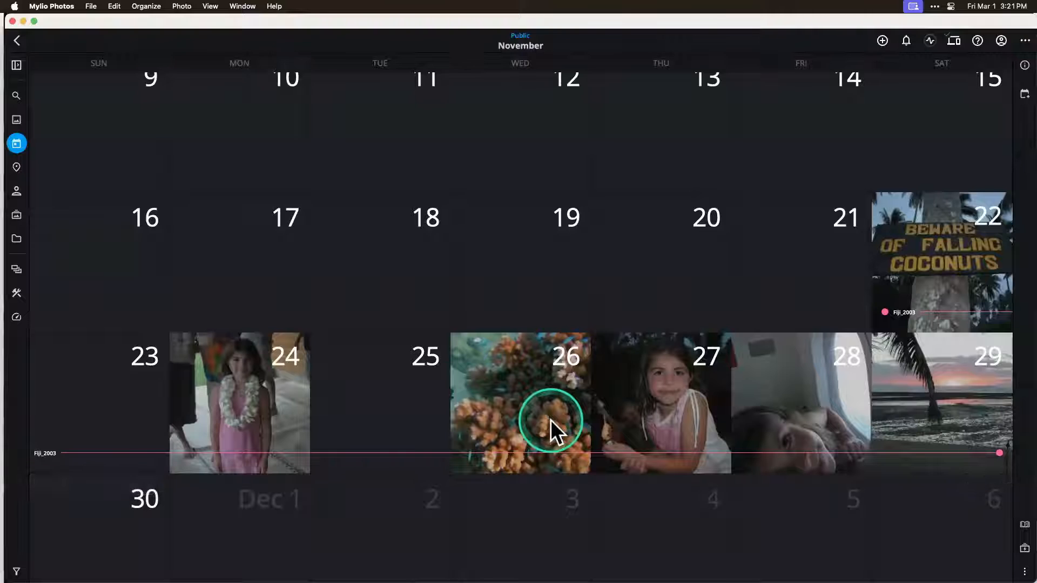
click(534, 403)
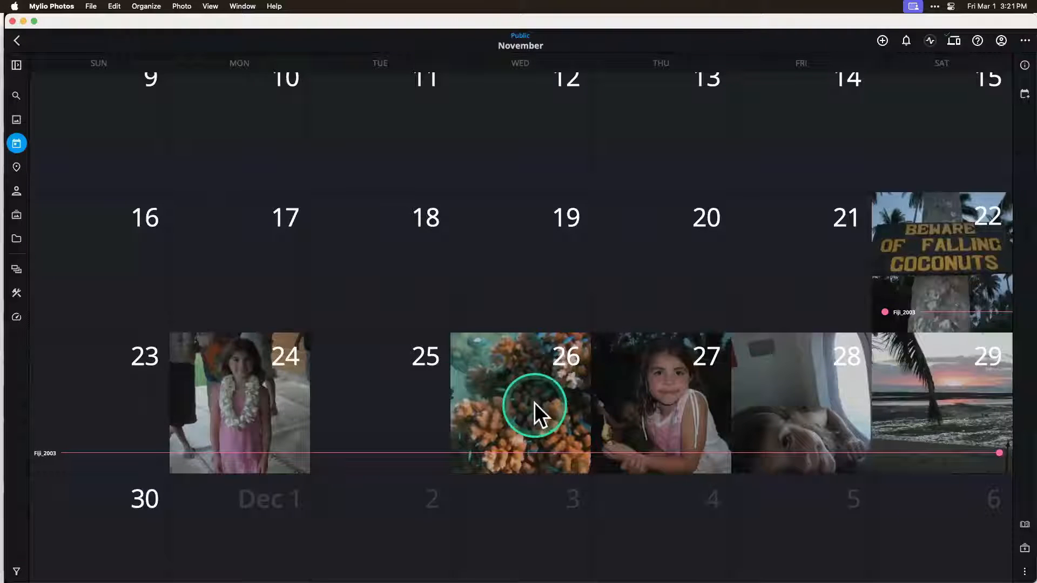
click(873, 387)
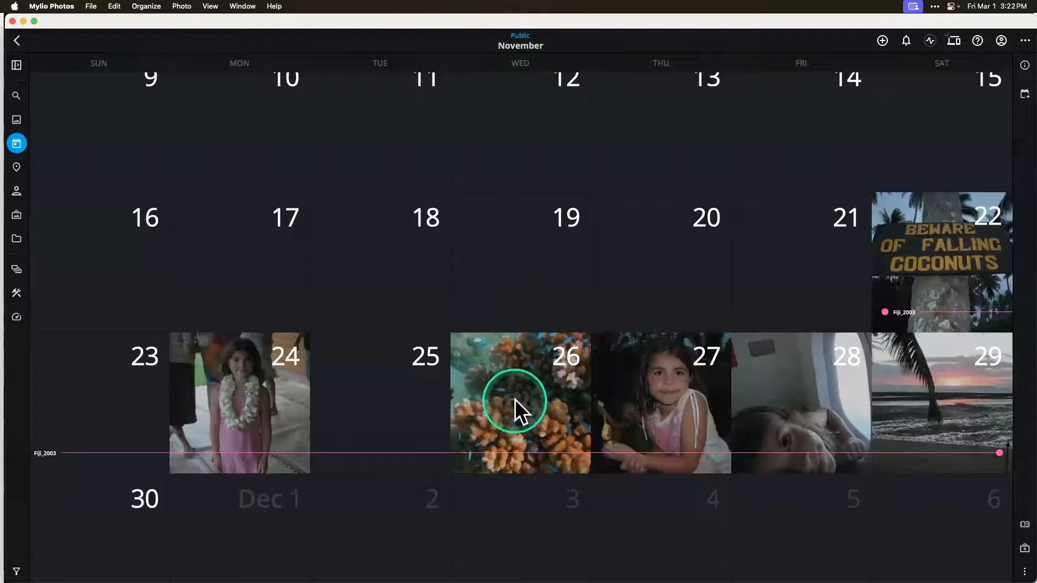
double_click(525, 390)
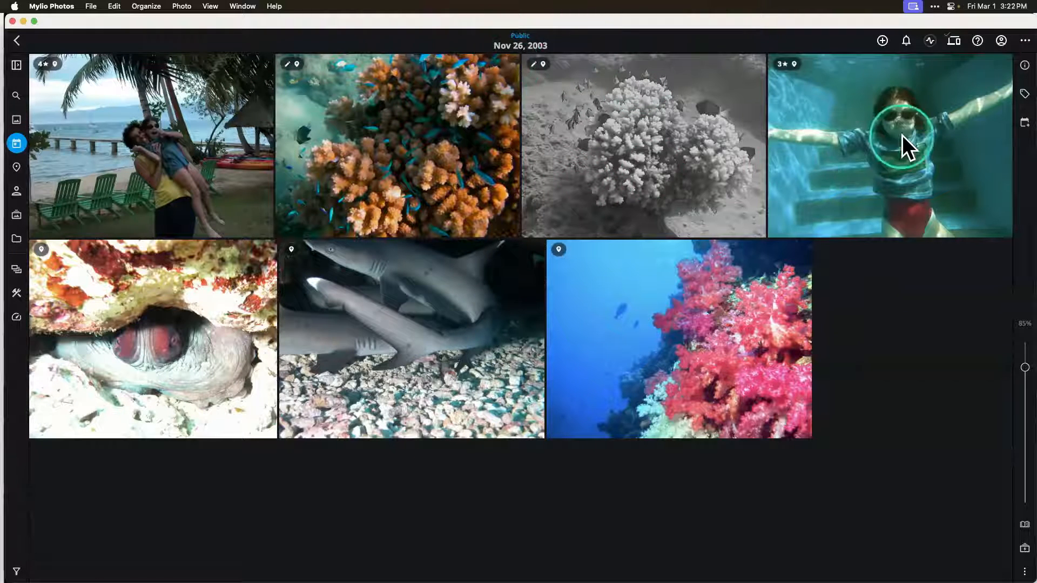
Step: Show the info details and examine the metadata of the orange coral photo with the blue fish
click(1019, 66)
click(875, 62)
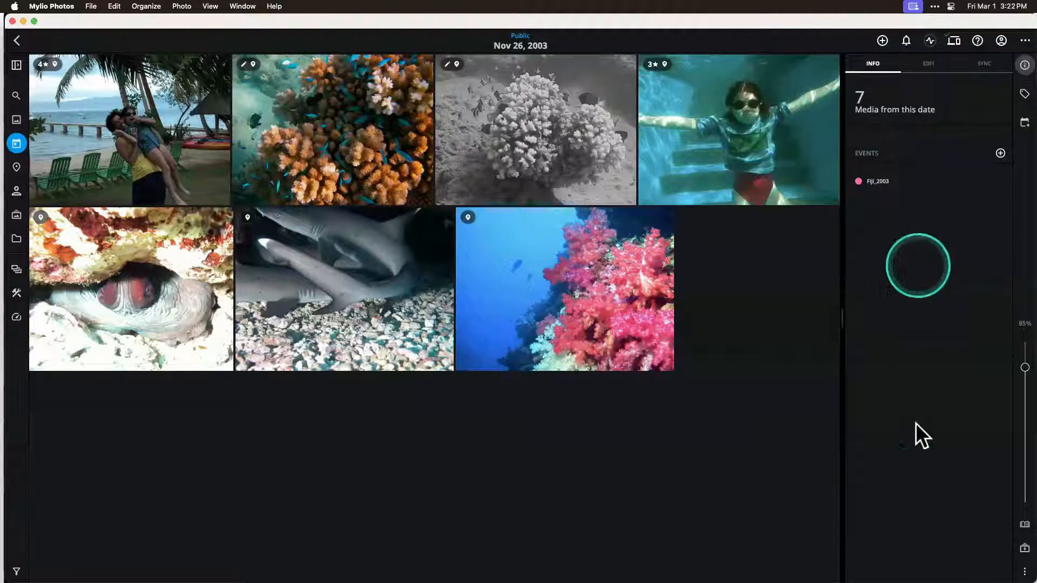
click(357, 143)
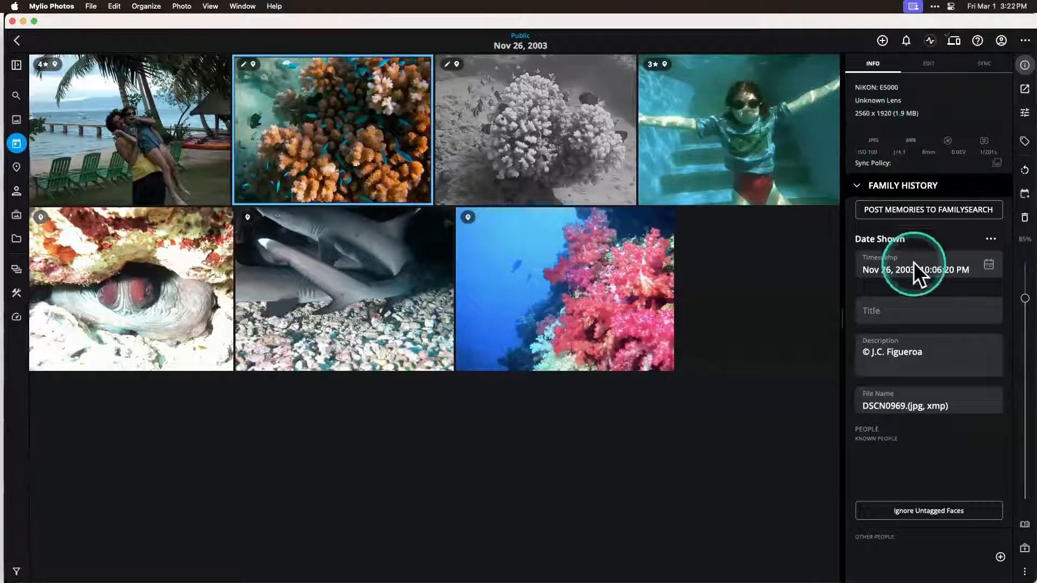
scroll(916, 423, down, 3)
scroll(915, 423, up, 2)
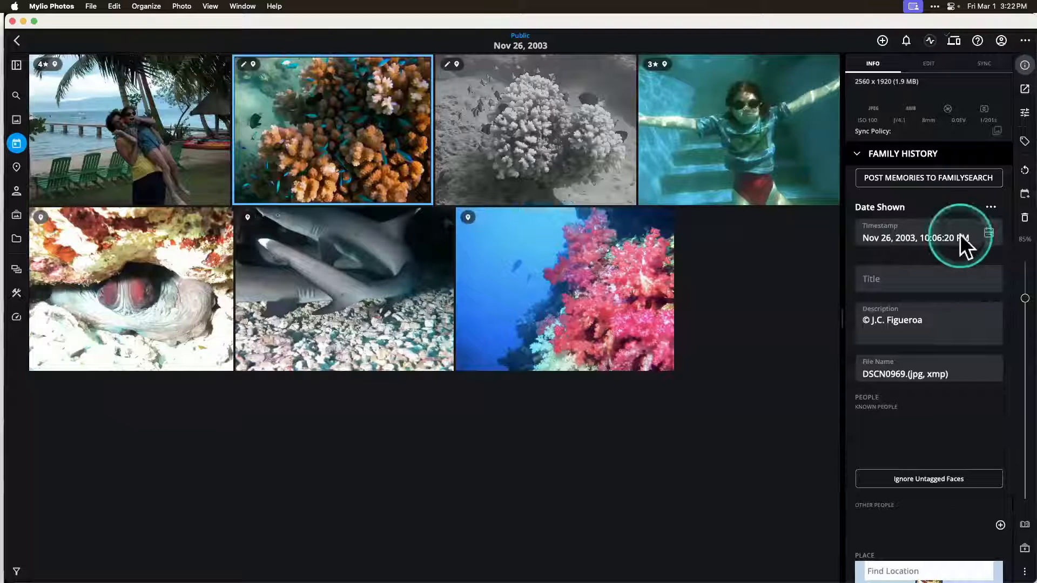
Step: Look at the coral photo's timestamp date picker and its date format options, then close them without changes
click(988, 233)
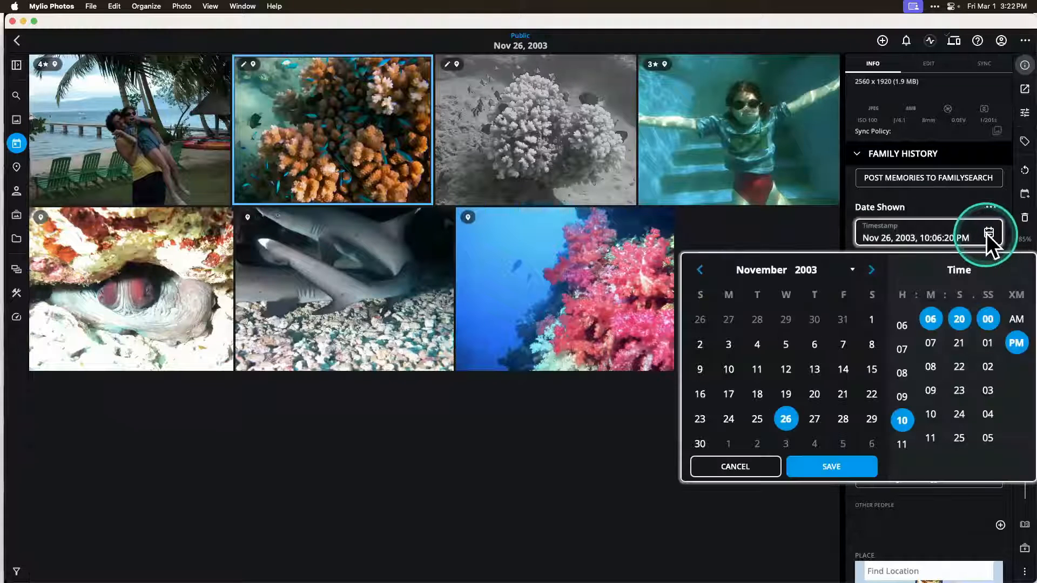
click(990, 206)
click(990, 206)
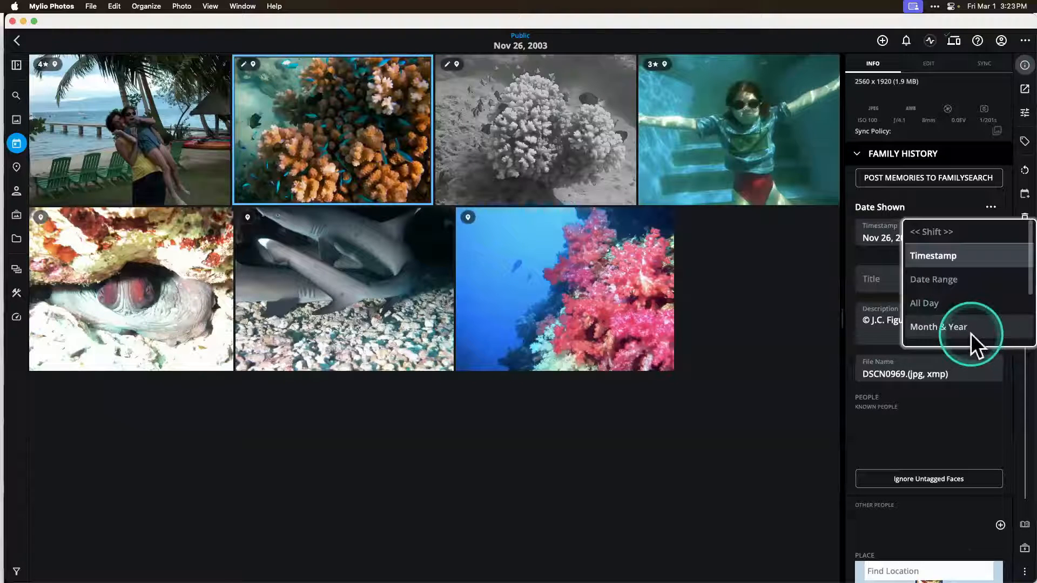
click(773, 383)
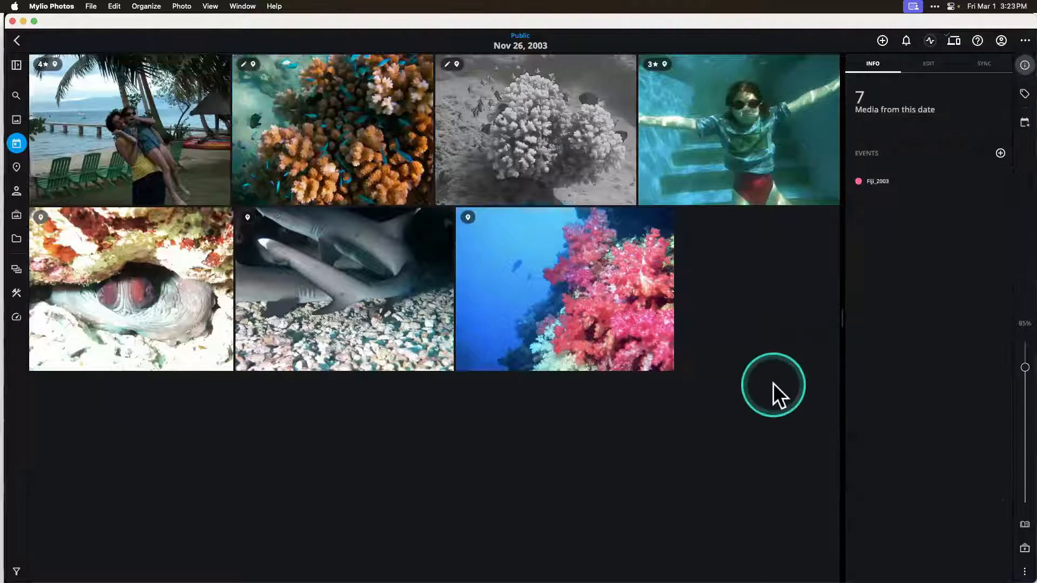
Step: Return to the calendar overview of years and open the Undated group at its beginning
click(16, 144)
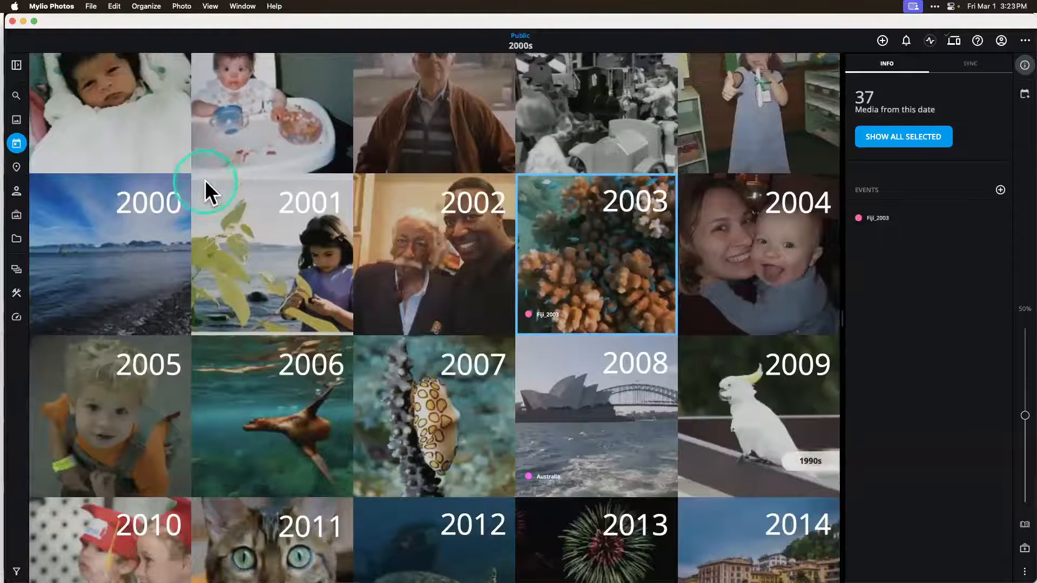
scroll(205, 180, up, 15)
scroll(205, 180, up, 3)
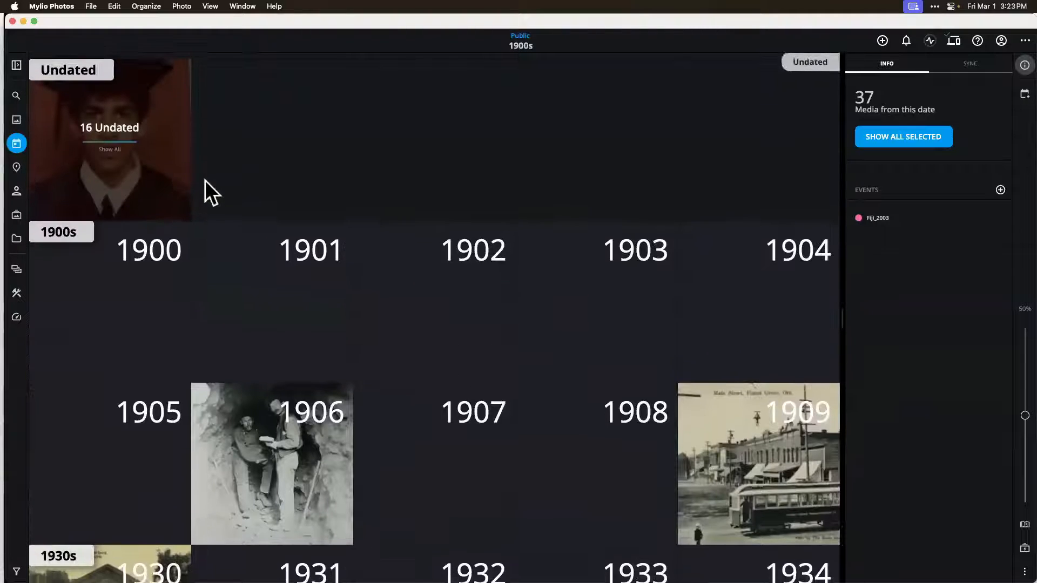
click(122, 177)
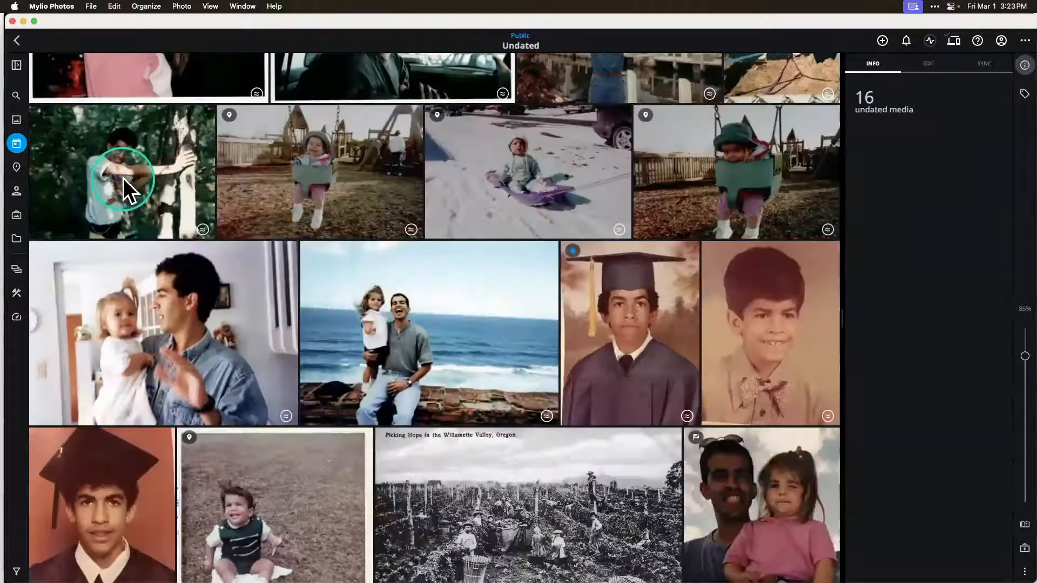
Step: Look over the undated photos and select the first one of the child in the green swing
scroll(417, 200, up, 3)
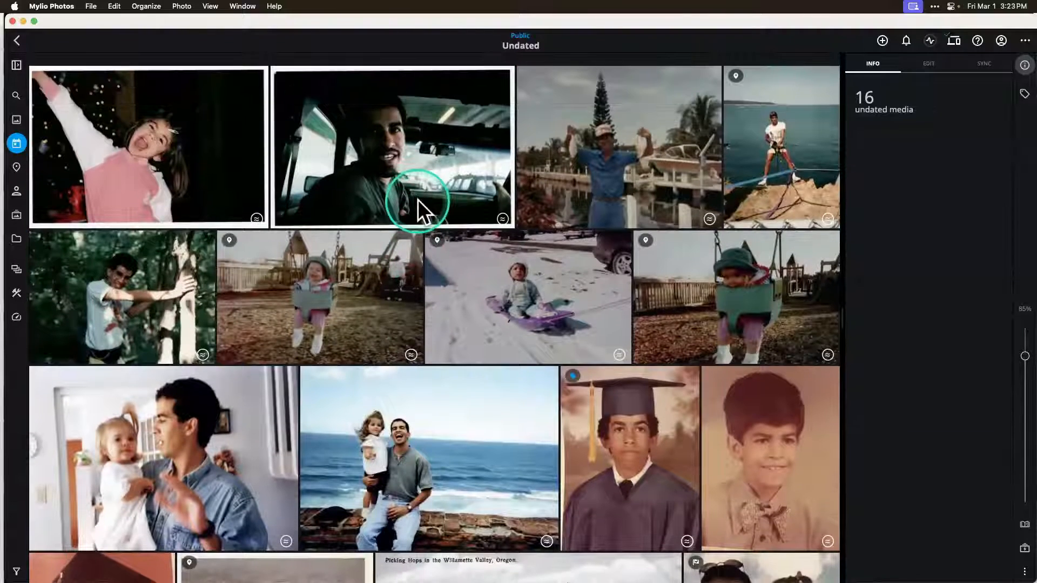
scroll(417, 199, down, 2)
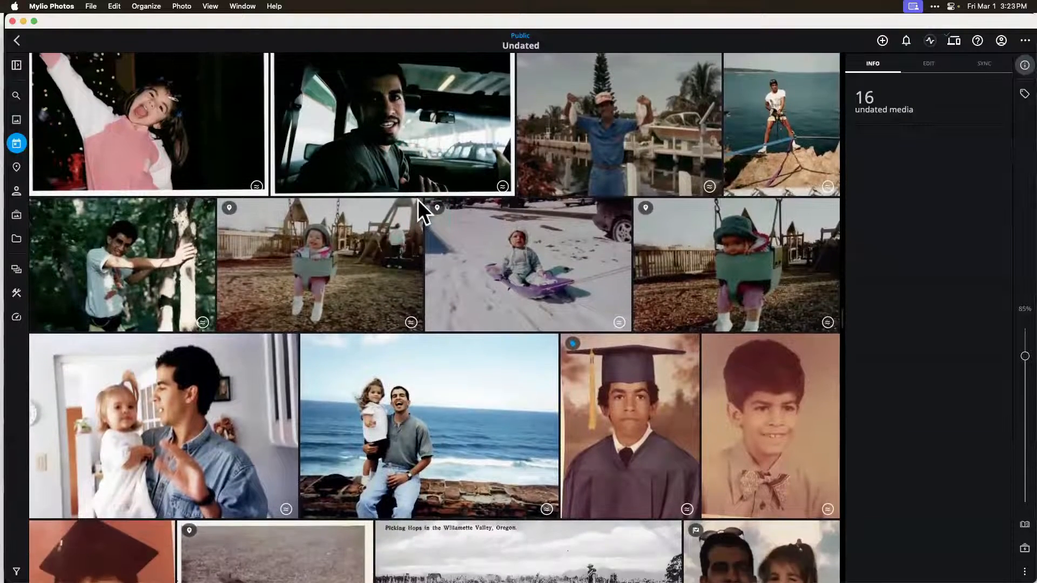
click(354, 287)
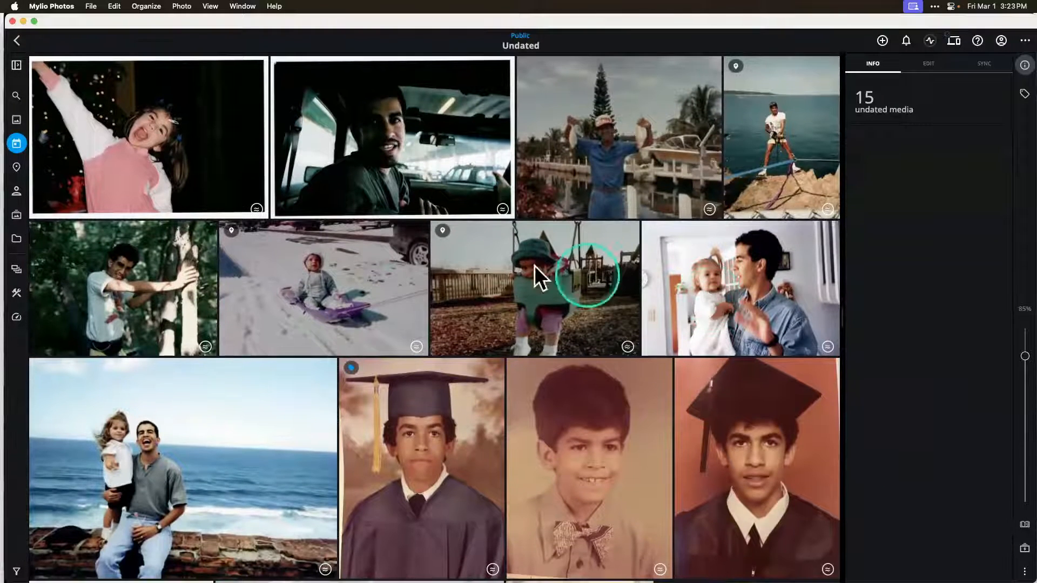
Step: Open the undated photo of the man in the car and select the text of its date field
click(412, 160)
double_click(413, 161)
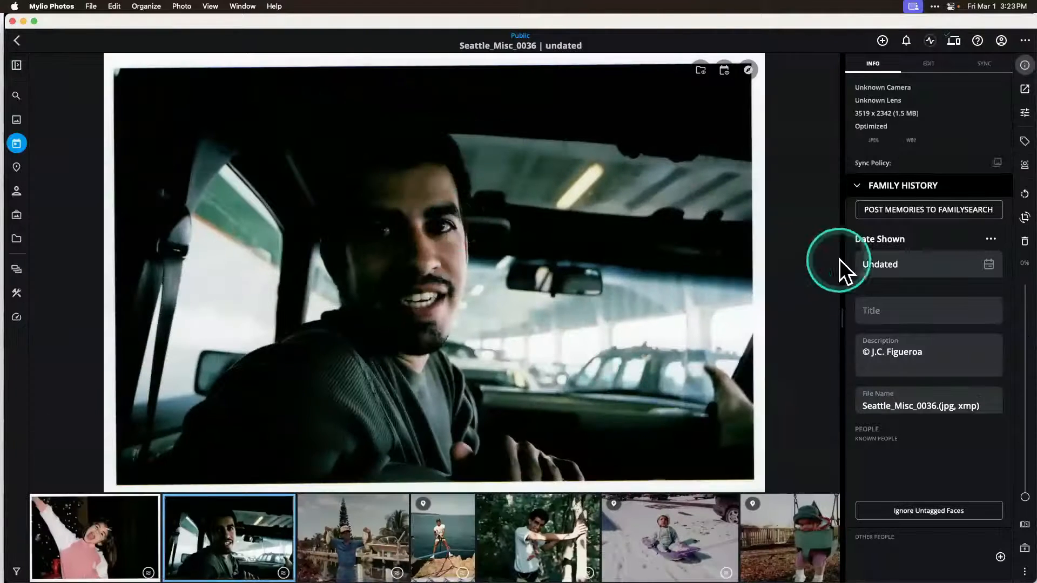
click(889, 273)
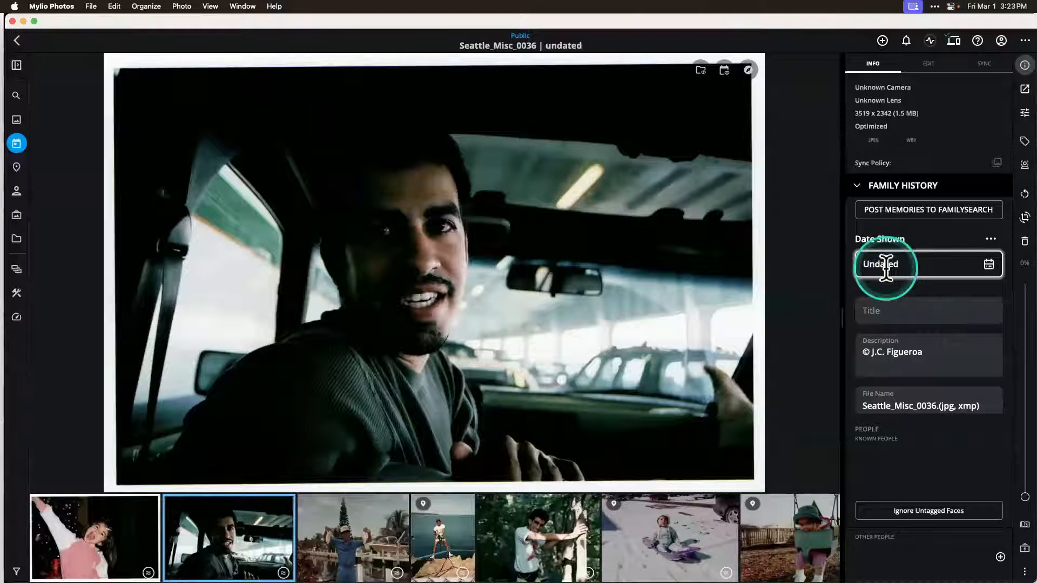
drag(909, 264, 849, 264)
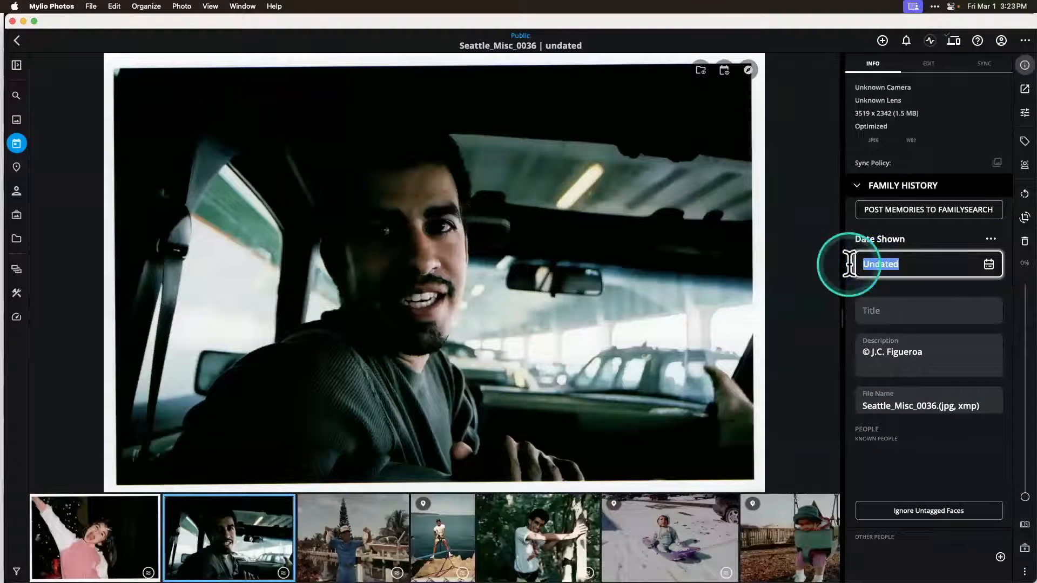
Step: Return to the calendar overview of years and look through the decades from the 1900s to the 2000s
click(19, 142)
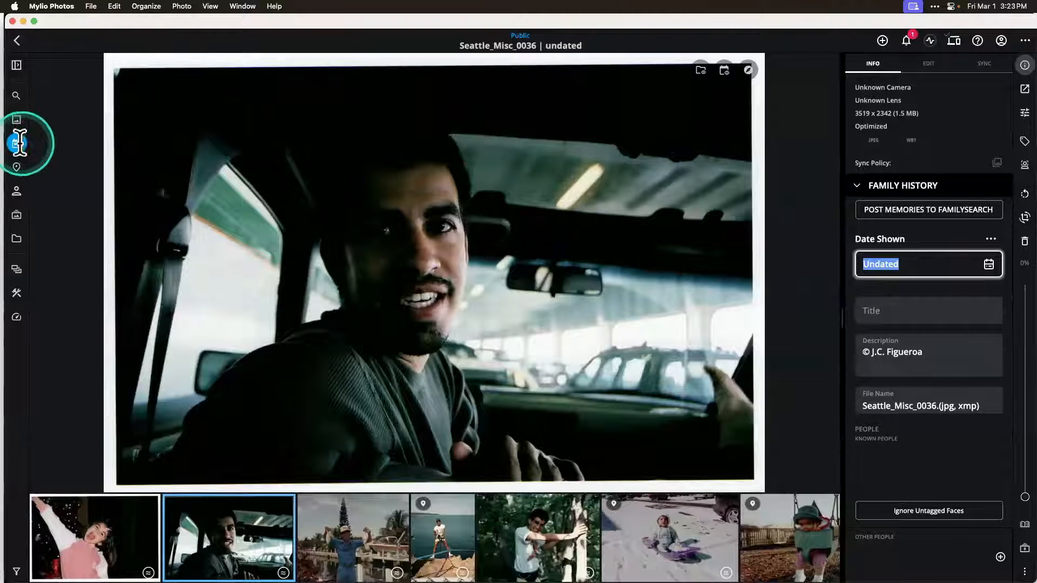
click(95, 93)
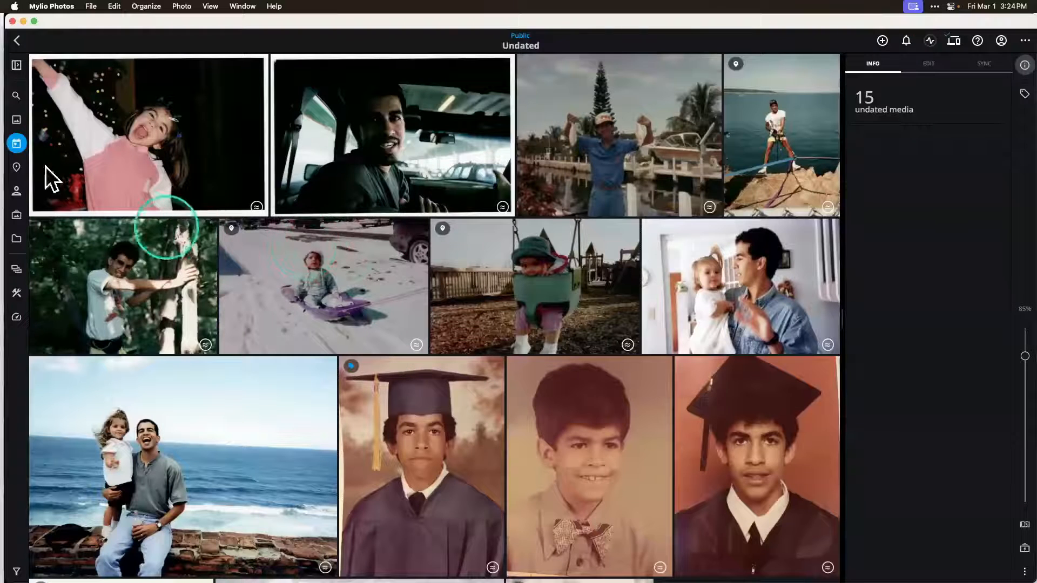
click(17, 144)
scroll(225, 374, down, 20)
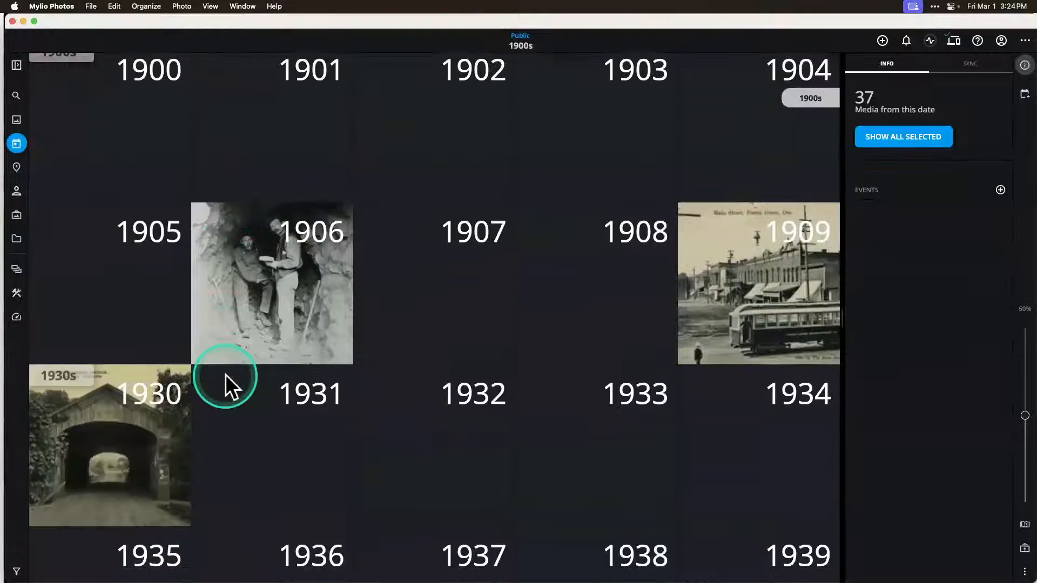
scroll(225, 374, down, 4)
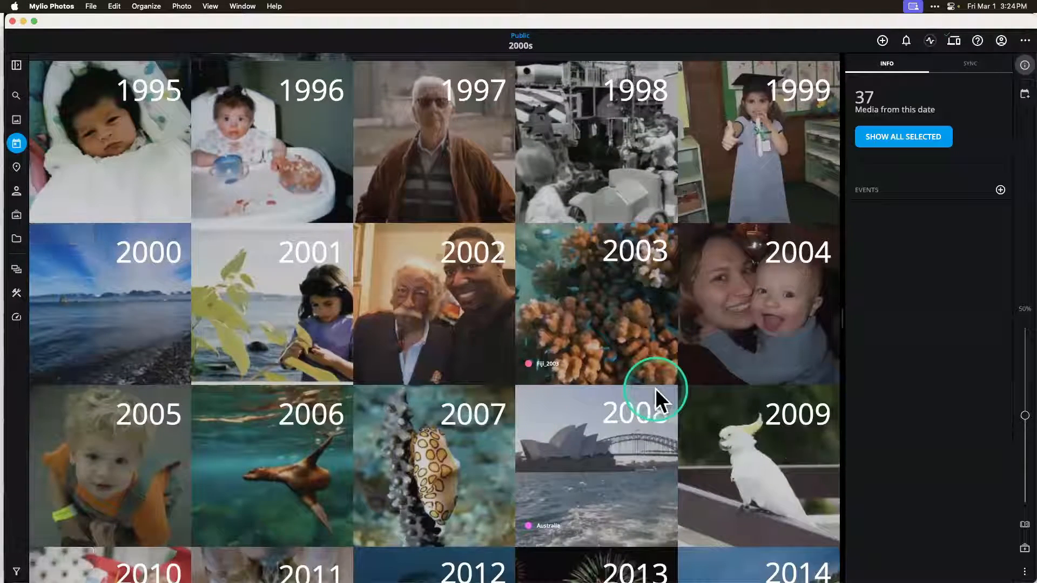
click(498, 361)
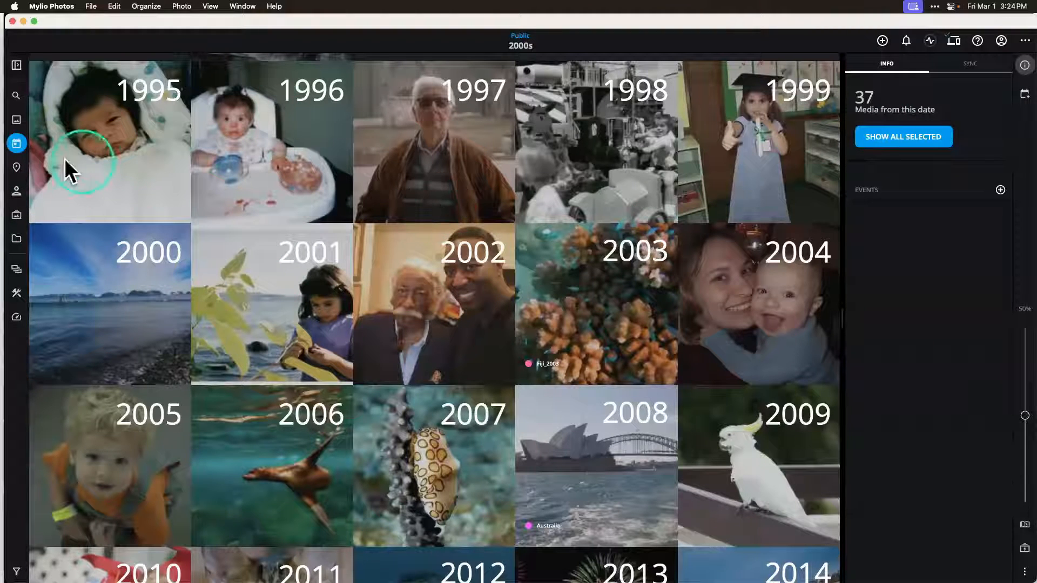
Step: Open the photo map without the info details, zoomed out fully, and look over the pins across North America and Europe
click(18, 166)
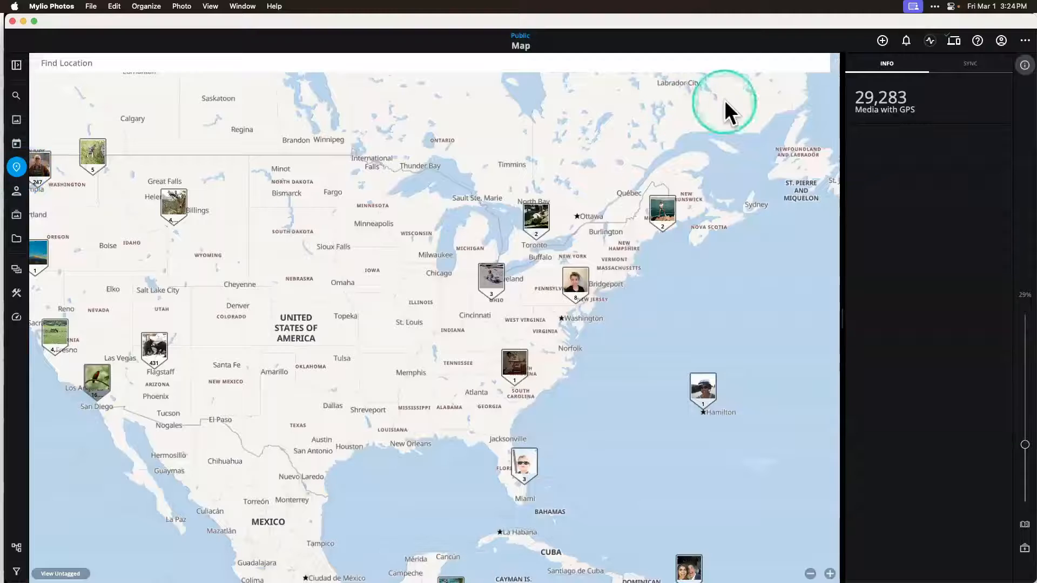
click(1024, 64)
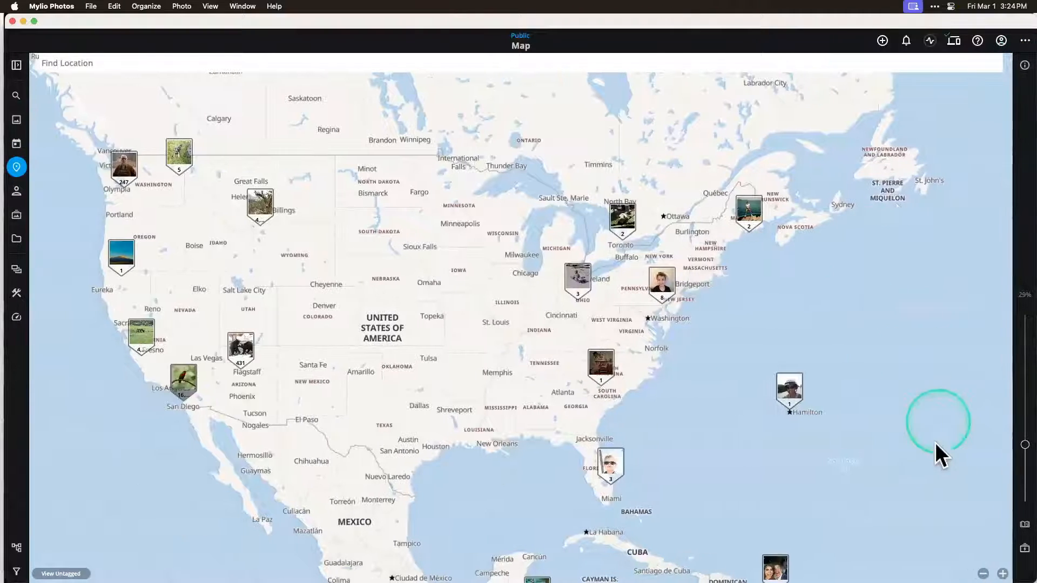
drag(1024, 444, 1018, 546)
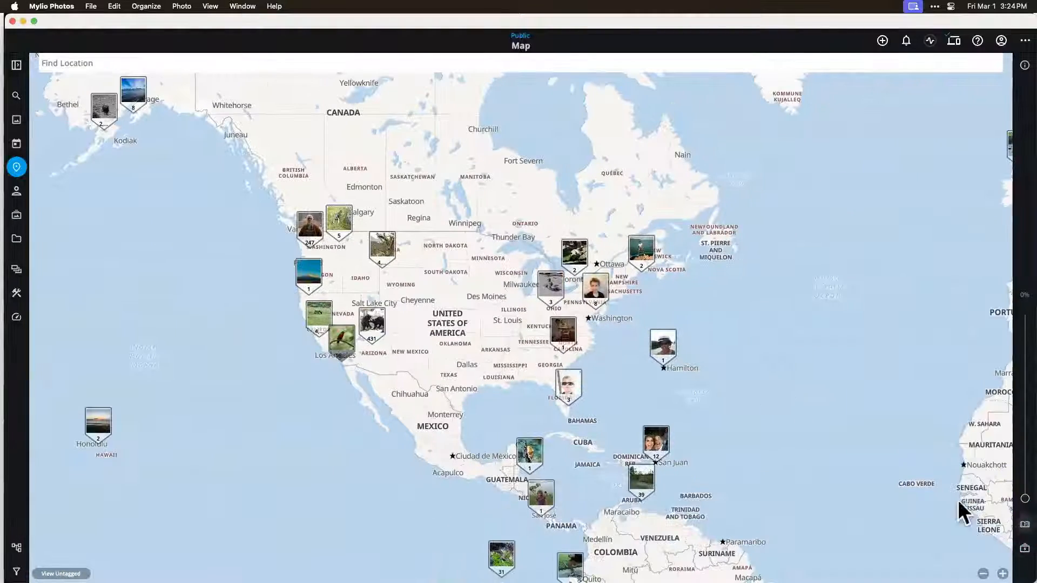
click(834, 308)
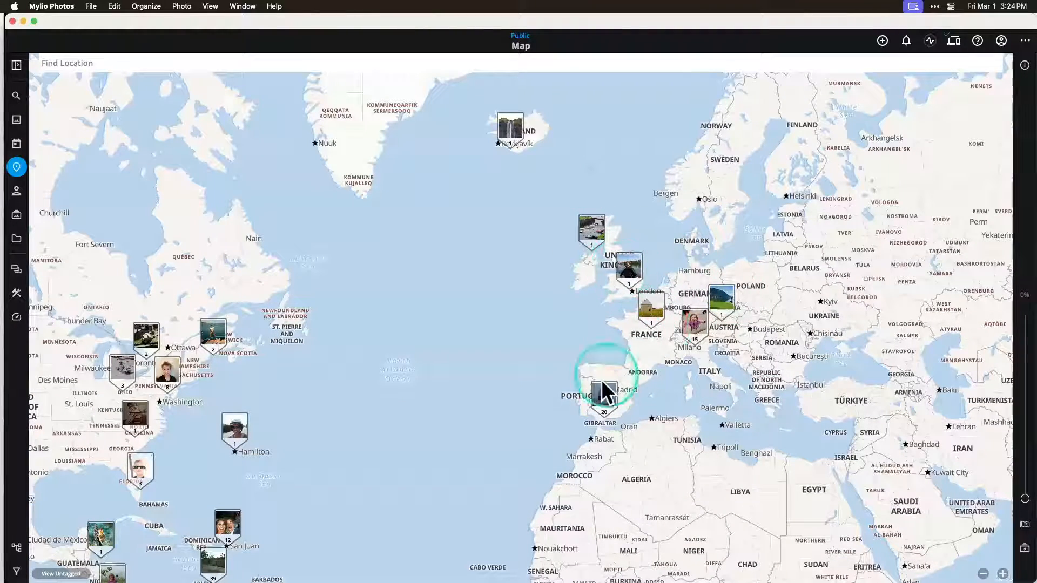
scroll(526, 350, left, 5)
scroll(526, 350, left, 4)
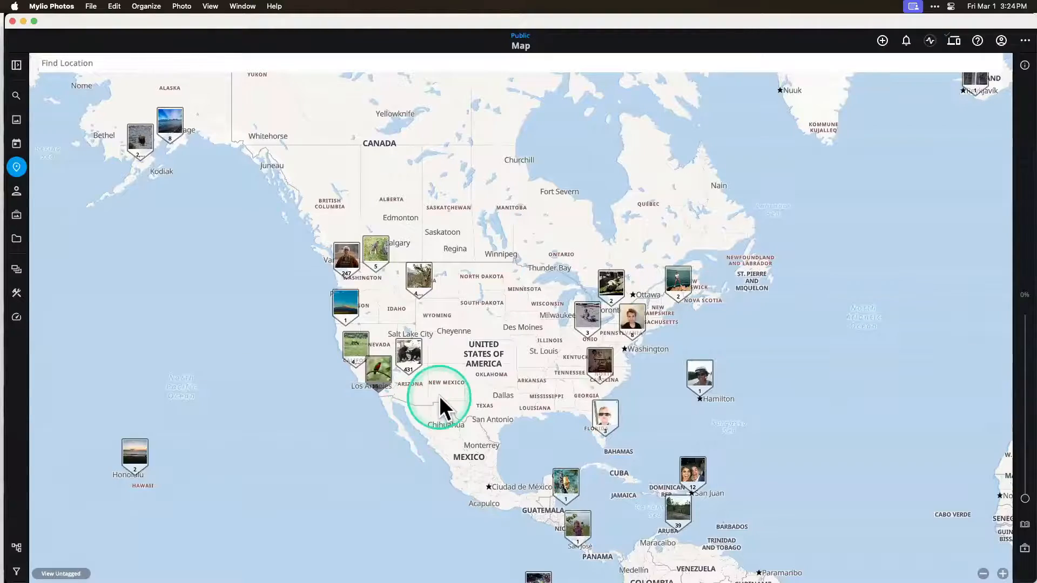
Step: Zoom the map in on the photo pins along the Southern California coast between Carlsbad and San Diego
scroll(439, 396, up, 8)
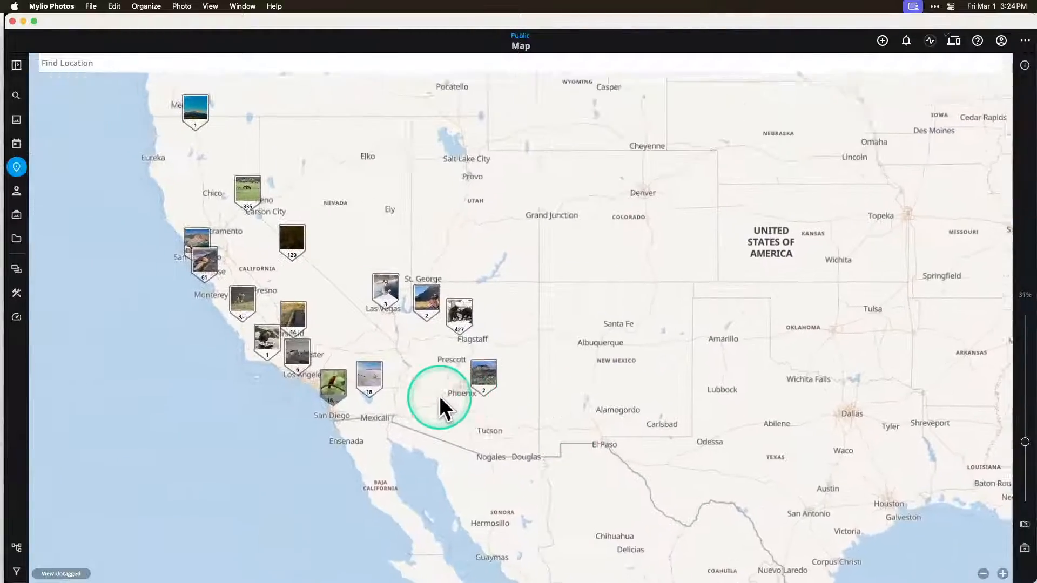
scroll(445, 370, left, 5)
scroll(445, 370, up, 5)
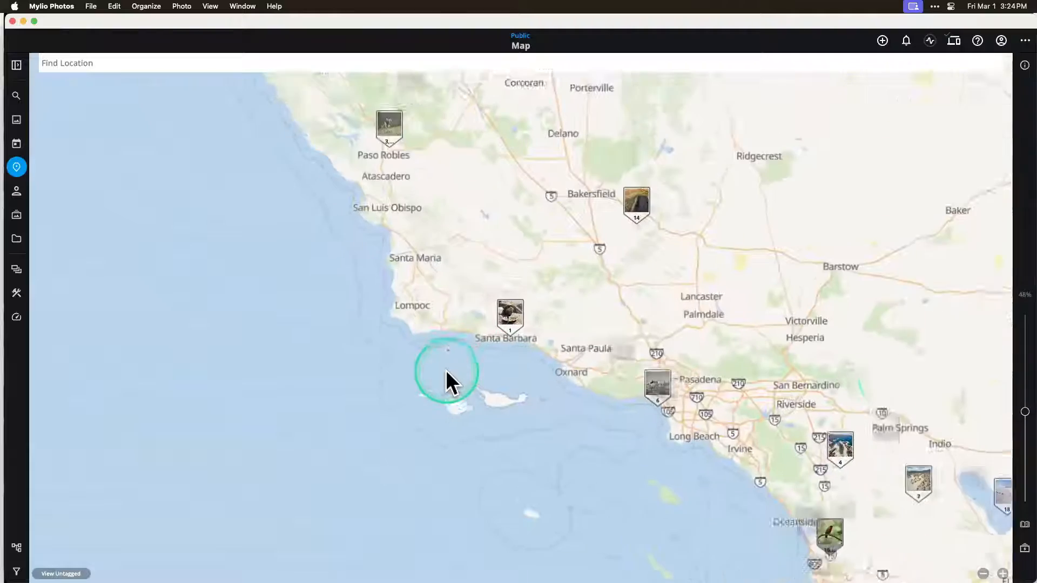
scroll(903, 377, right, 5)
scroll(902, 377, down, 2)
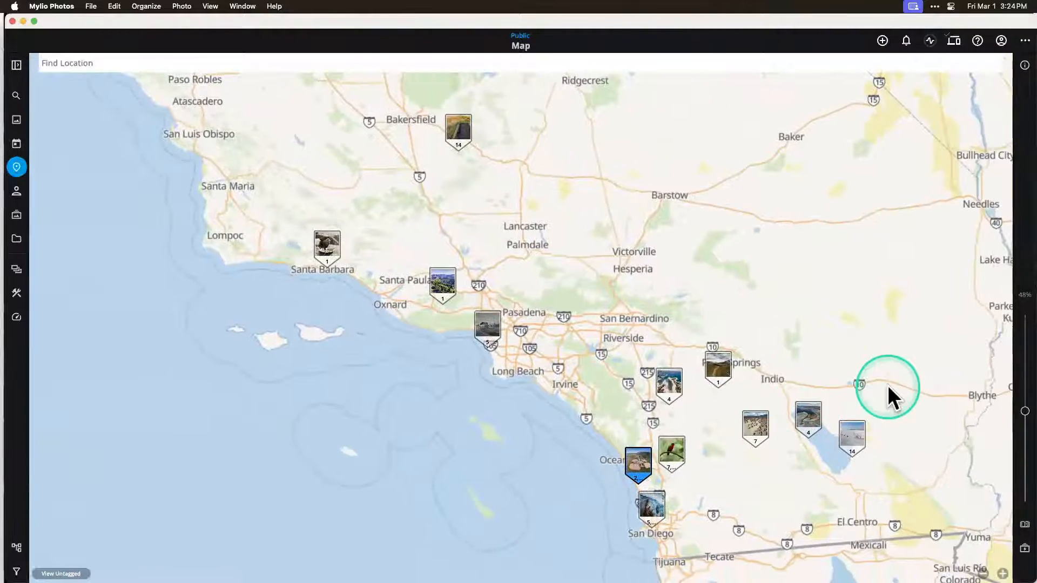
scroll(691, 456, up, 3)
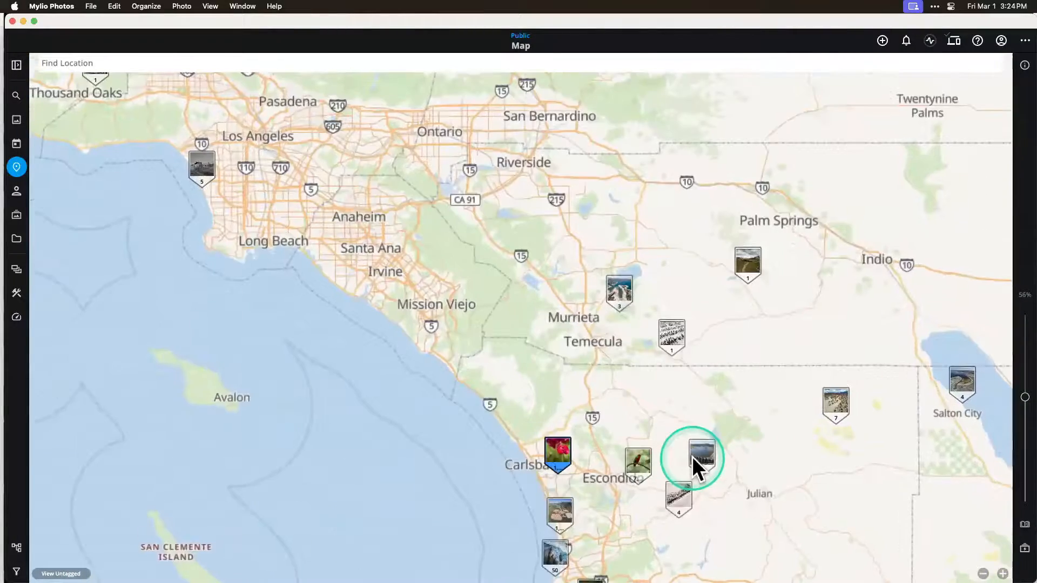
scroll(691, 456, down, 3)
scroll(669, 422, up, 2)
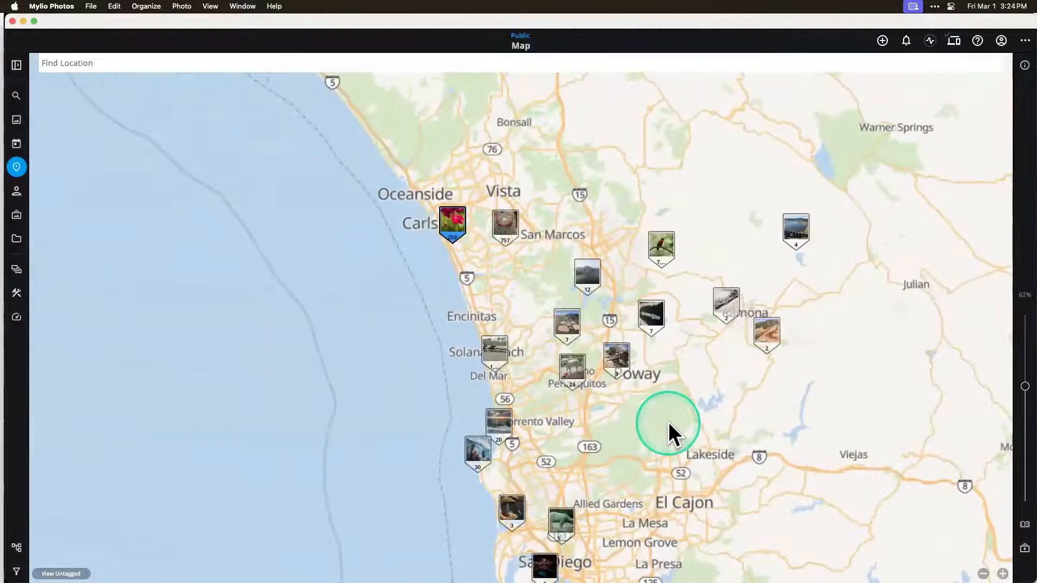
scroll(668, 432, up, 1)
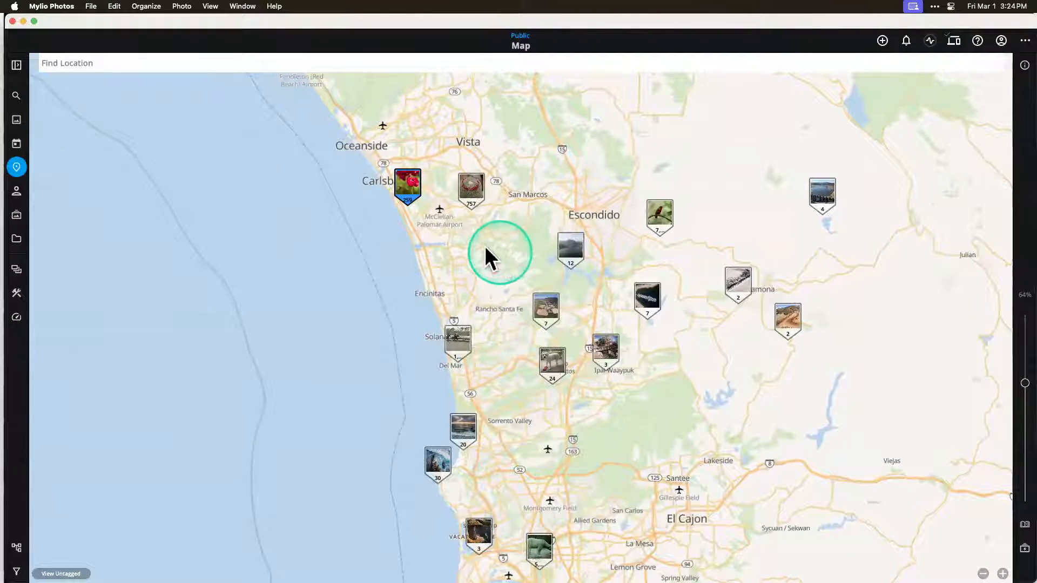
Step: Open the photos grouped at the Carlsbad pin and look over the flower field pictures
key(ctrl)
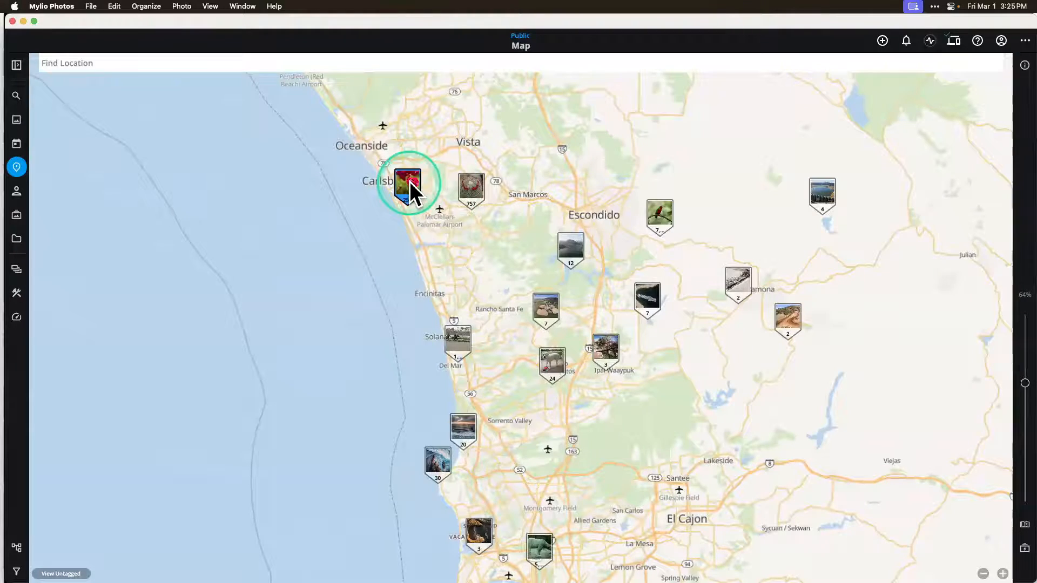
click(410, 182)
scroll(705, 237, up, 10)
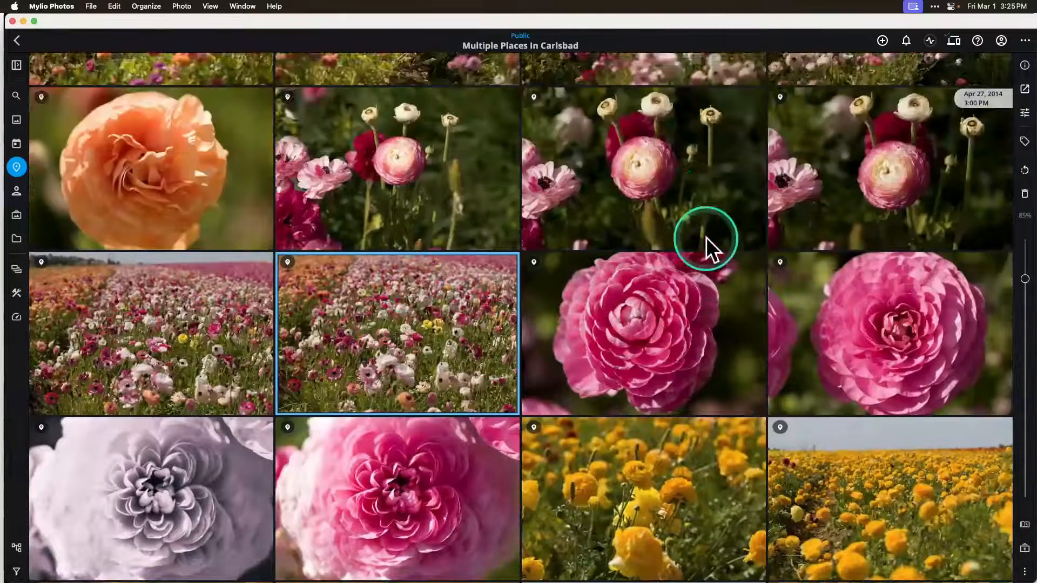
scroll(705, 237, up, 6)
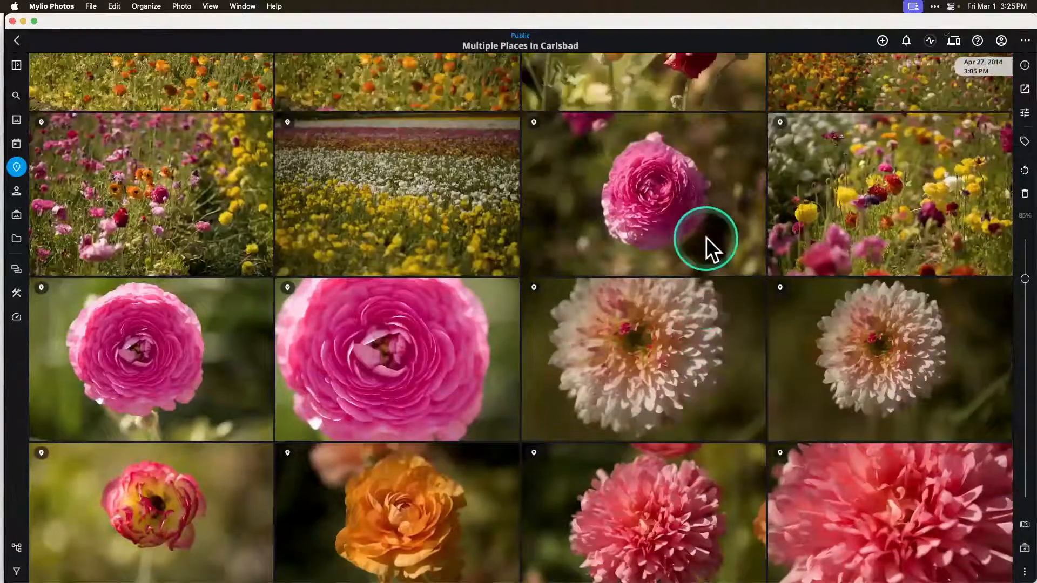
scroll(705, 237, down, 5)
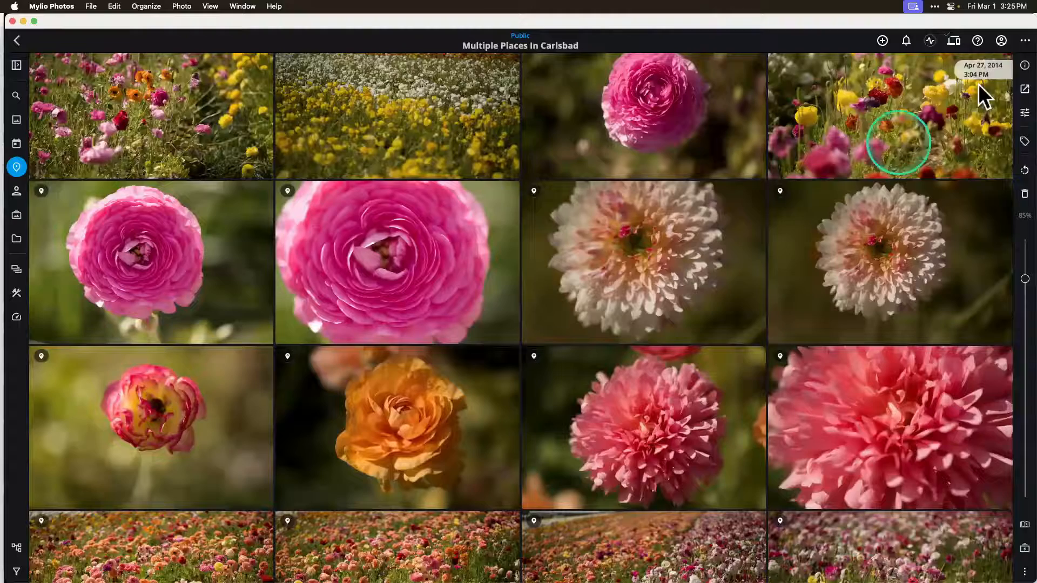
Step: Show the info details of the selected Carlsbad photo and expand its place map beside the photo grid
click(1024, 66)
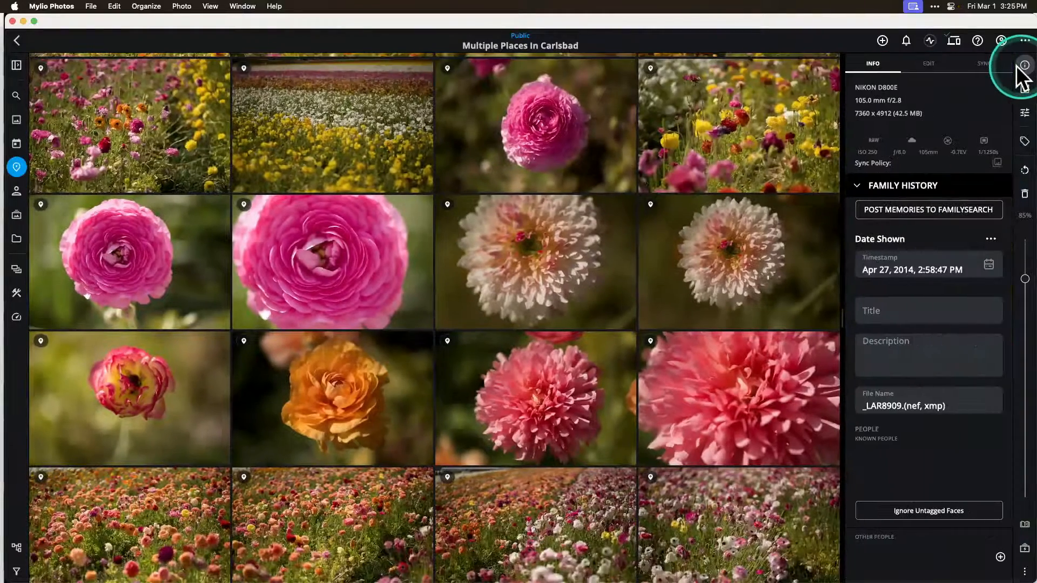
click(934, 349)
scroll(935, 348, down, 5)
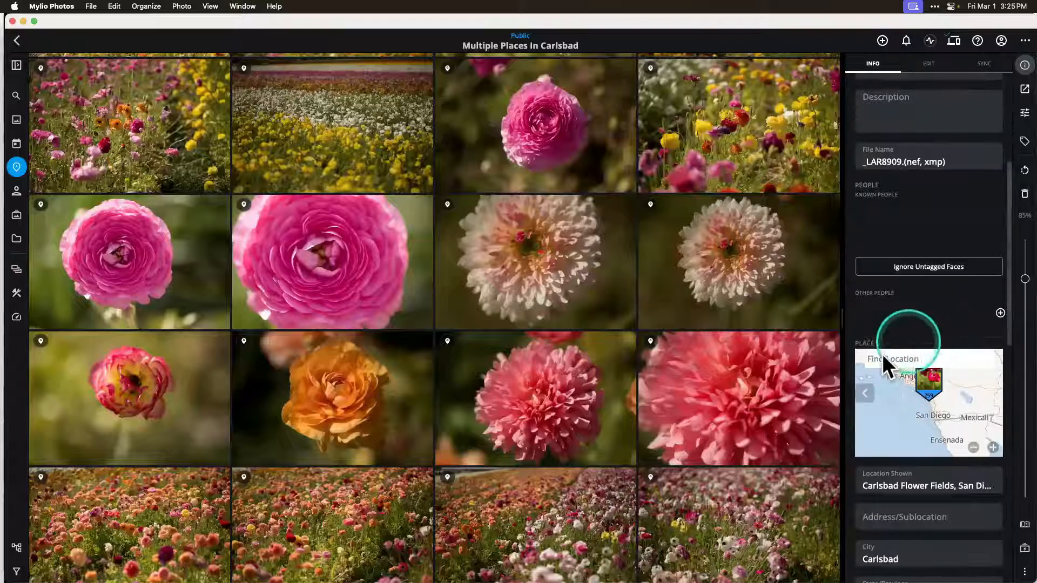
click(864, 391)
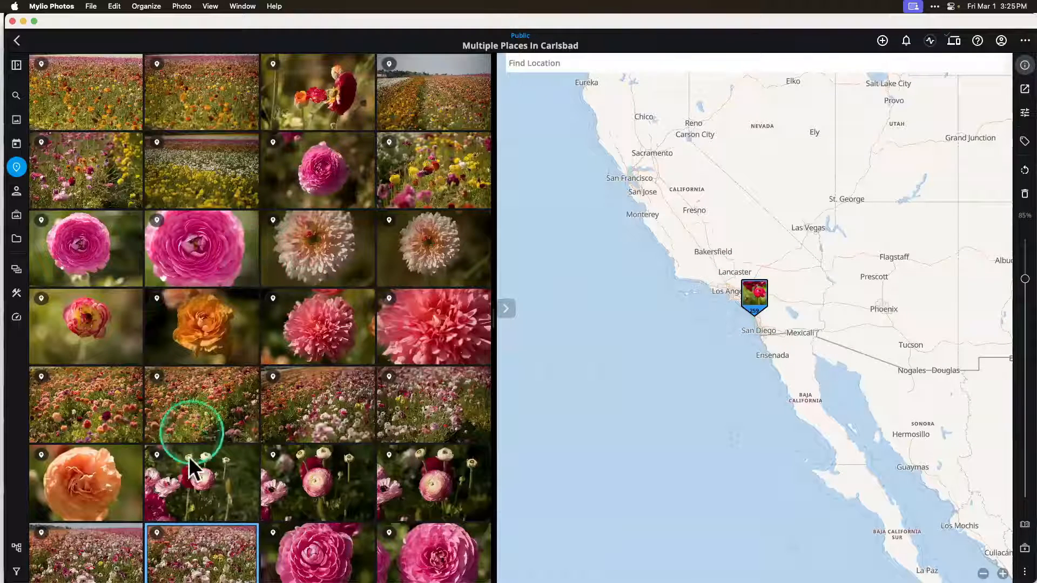
Step: Try placing the red-and-yellow flower photo on the map near Fresno, discard the new location and collapse the map
click(90, 315)
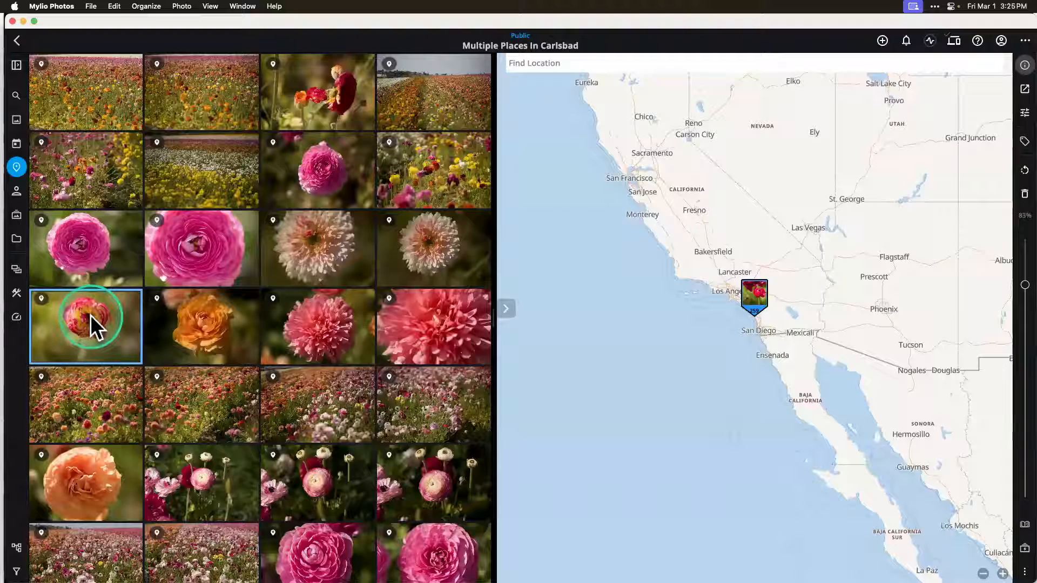
drag(92, 316, 692, 207)
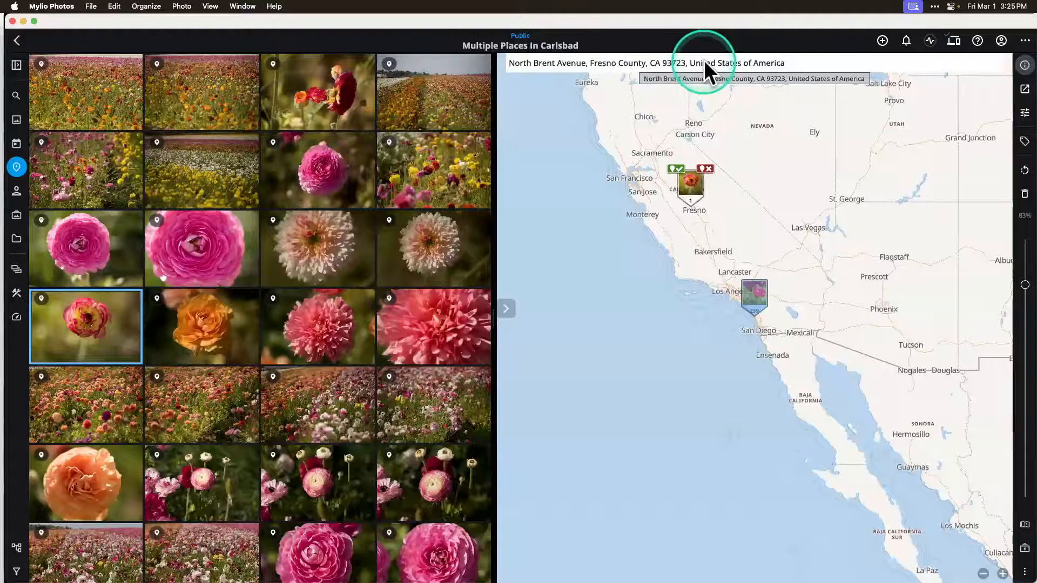
click(710, 169)
click(505, 308)
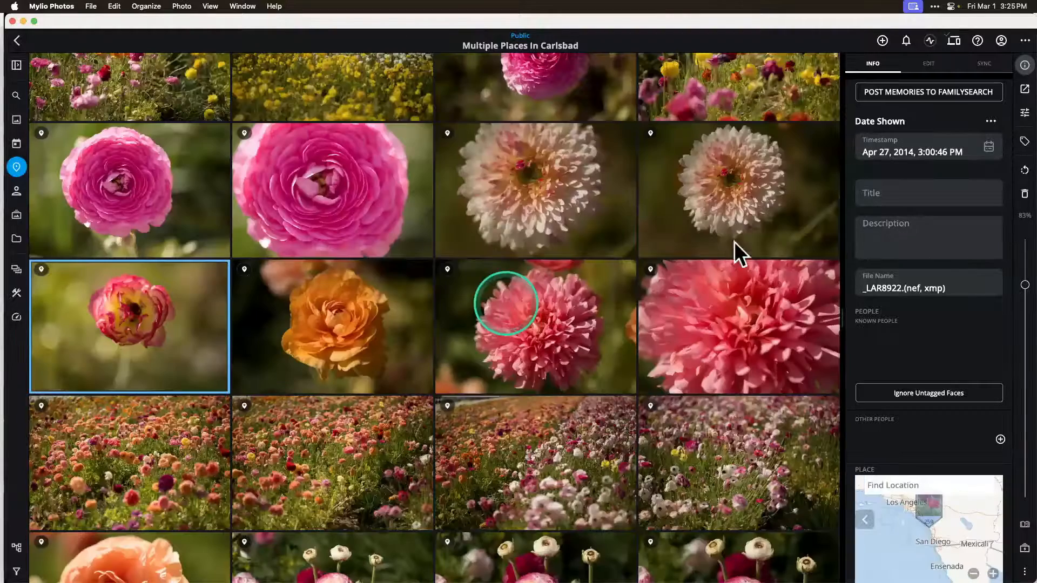
Step: Review the red-and-yellow flower photo's place metadata and look up its historical location
scroll(941, 319, down, 5)
scroll(940, 318, down, 2)
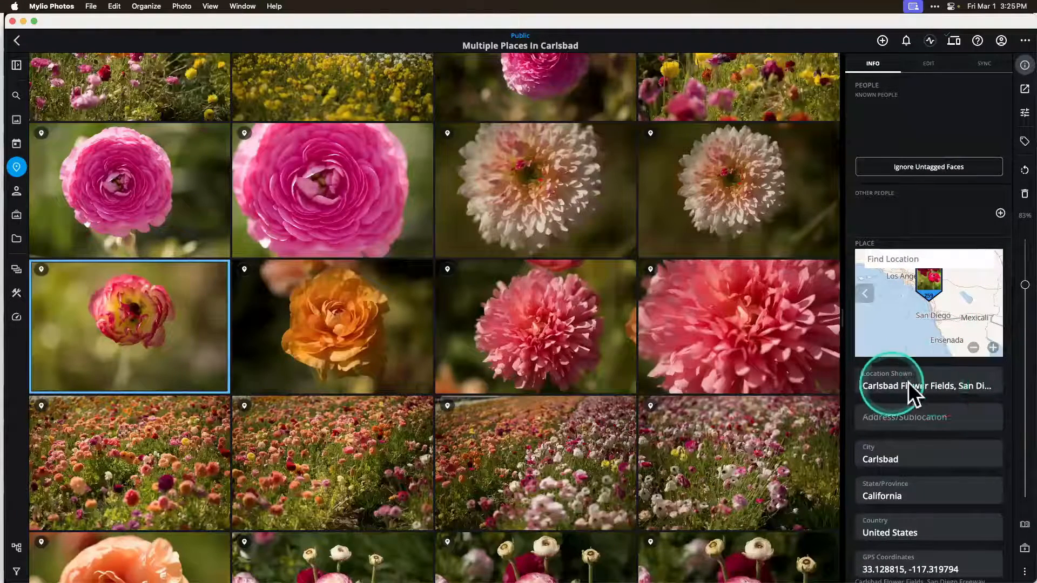
scroll(945, 429, down, 2)
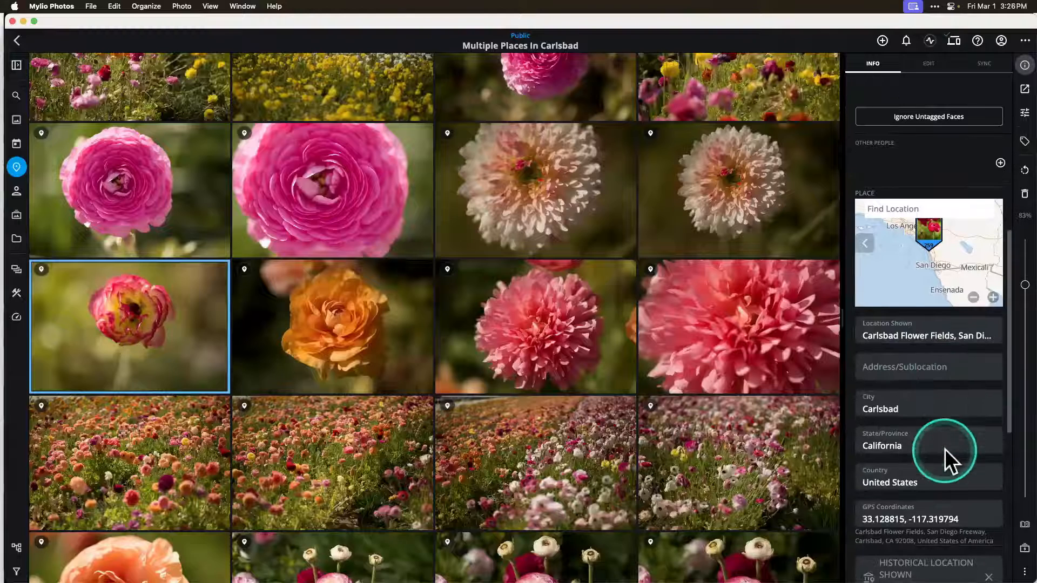
scroll(944, 448, down, 3)
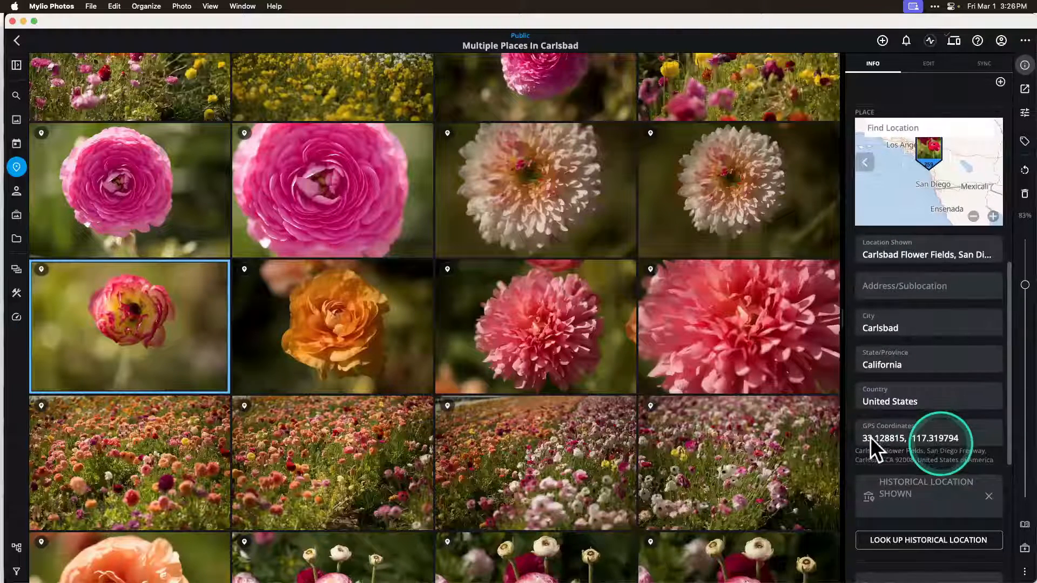
scroll(964, 438, down, 2)
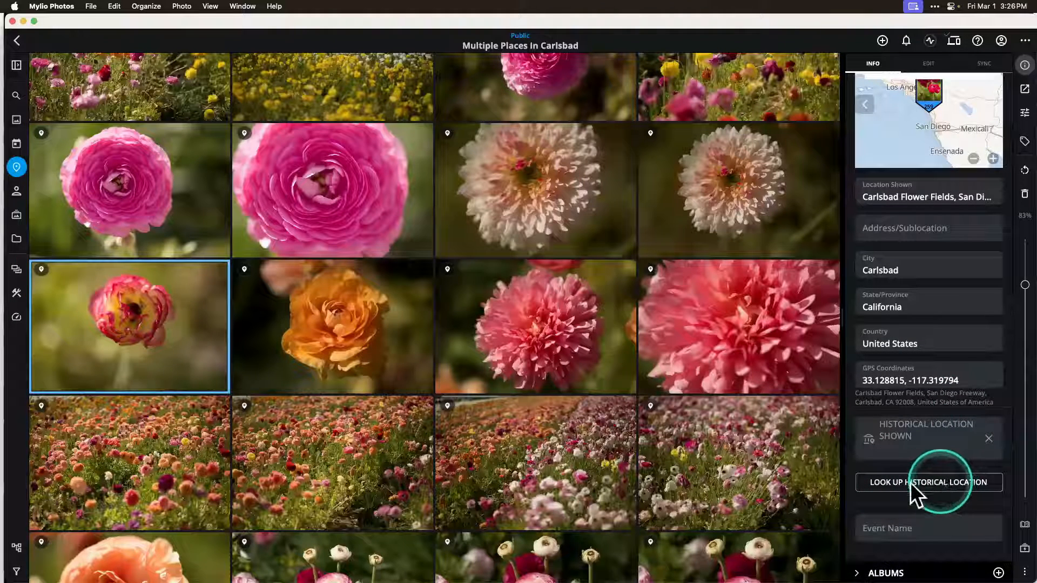
click(937, 481)
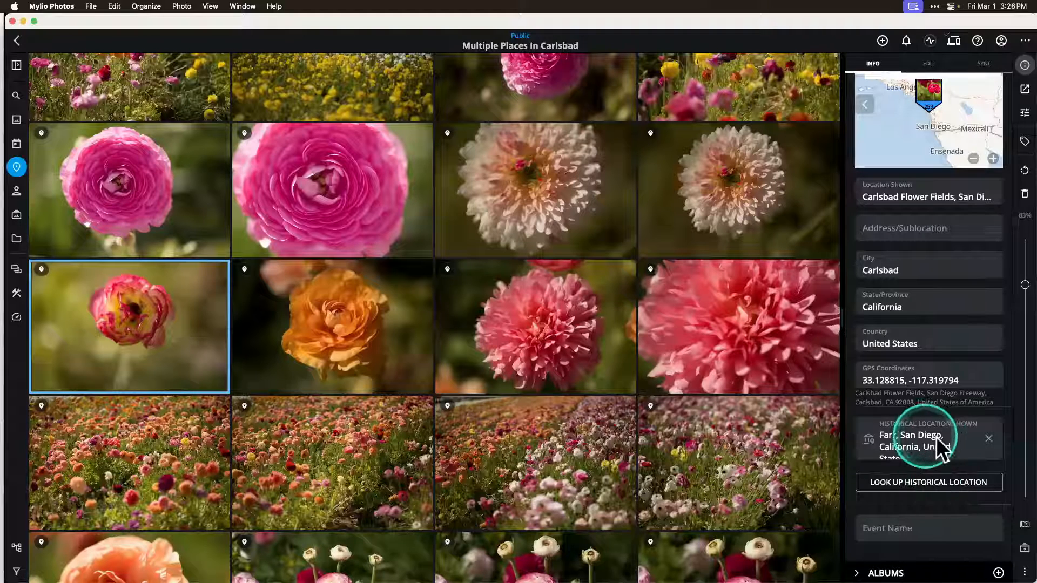
scroll(935, 436, down, 1)
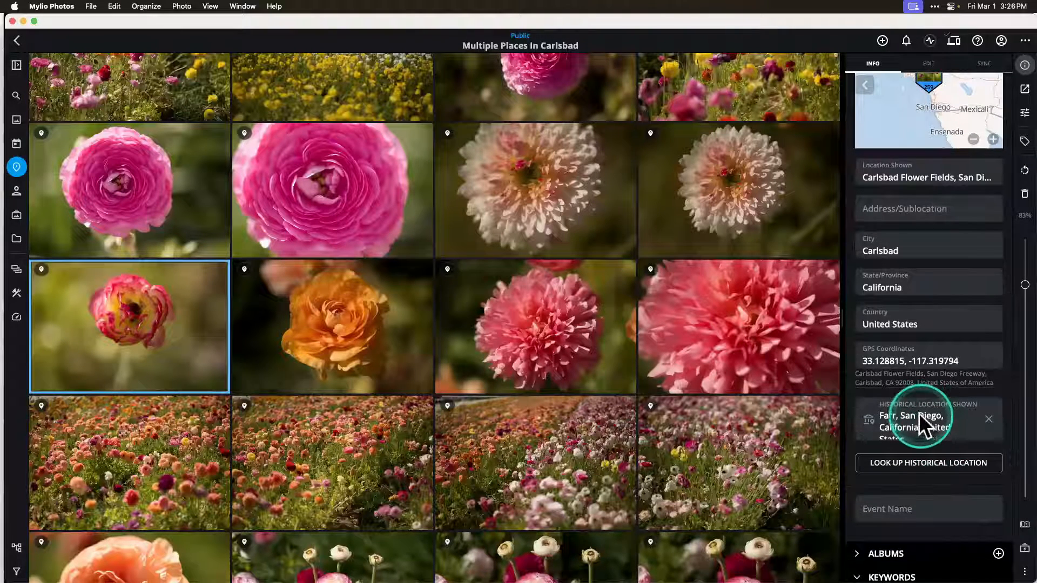
Step: Open the red-and-yellow flower photo at full size and use PhotoExplorer to explore its location on the map
scroll(906, 455, up, 5)
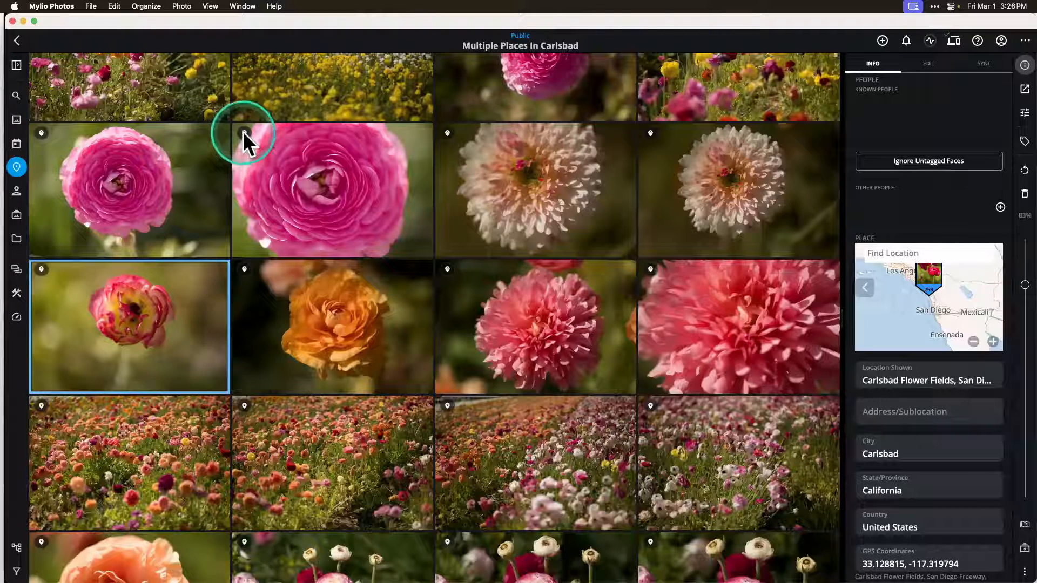
double_click(170, 312)
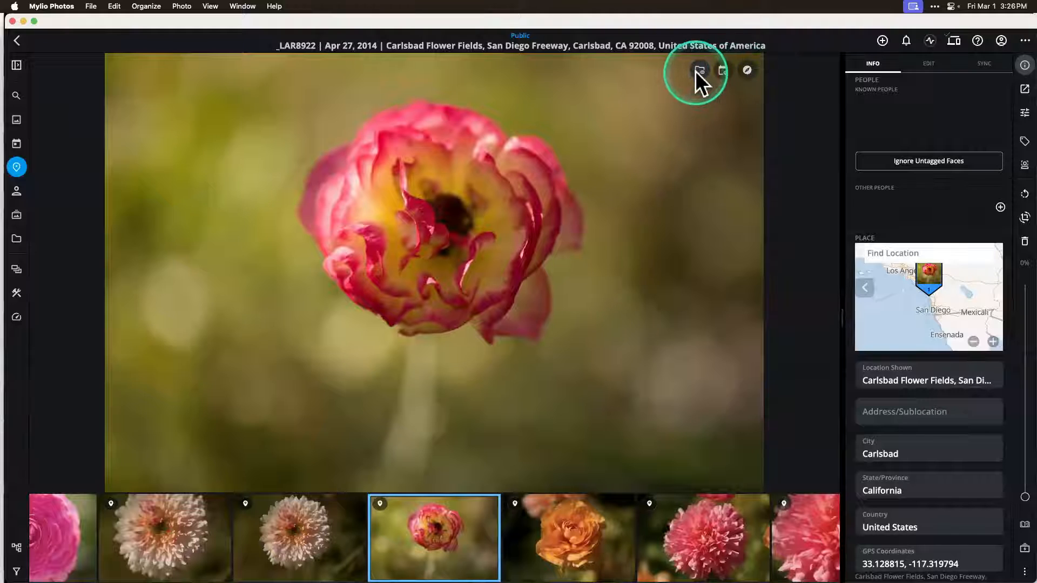
click(748, 68)
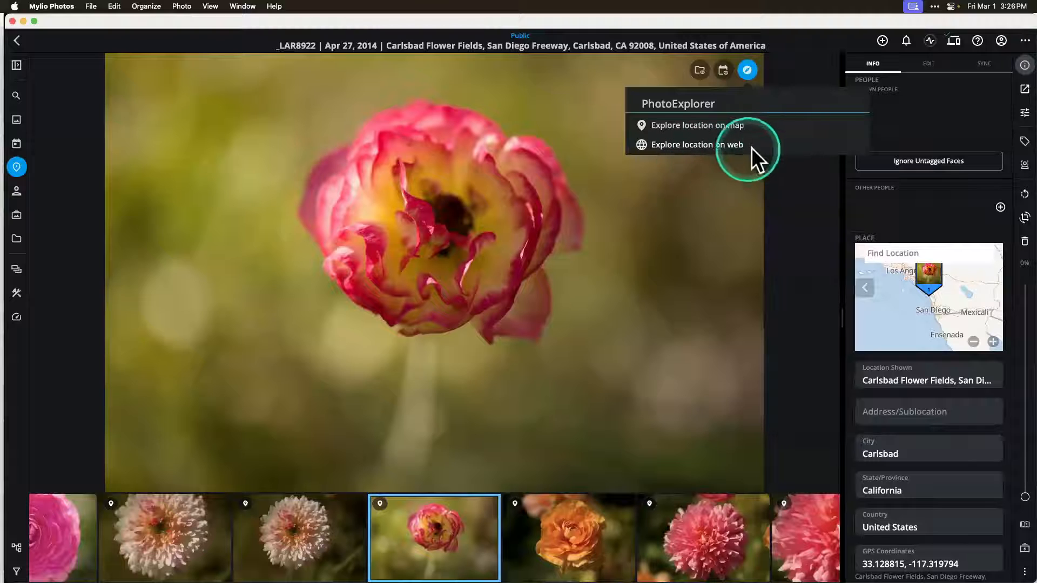
click(756, 130)
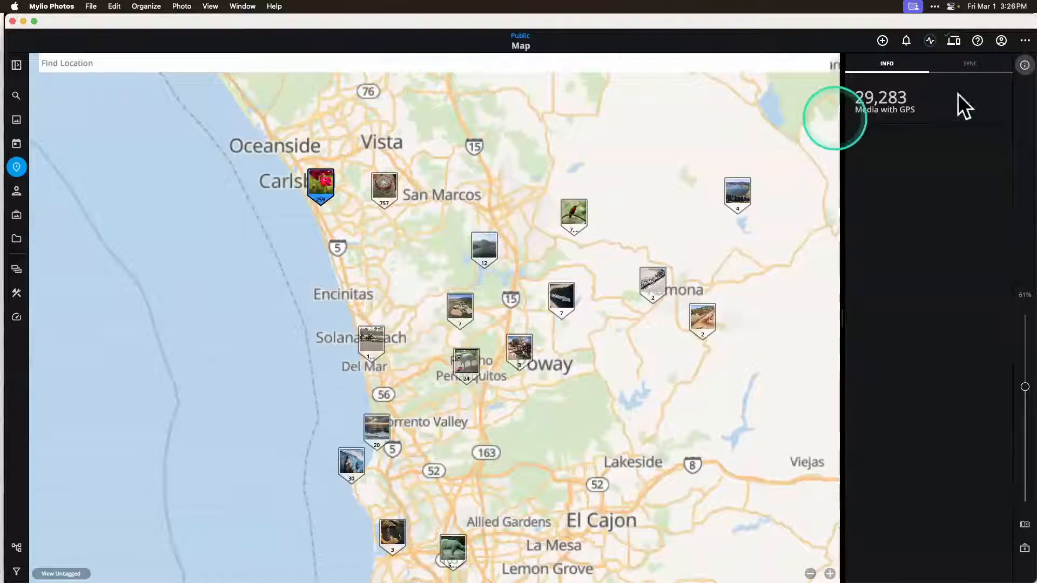
Step: Hide the info details and widen the map from the San Diego area to show photo pins across North America
click(1015, 66)
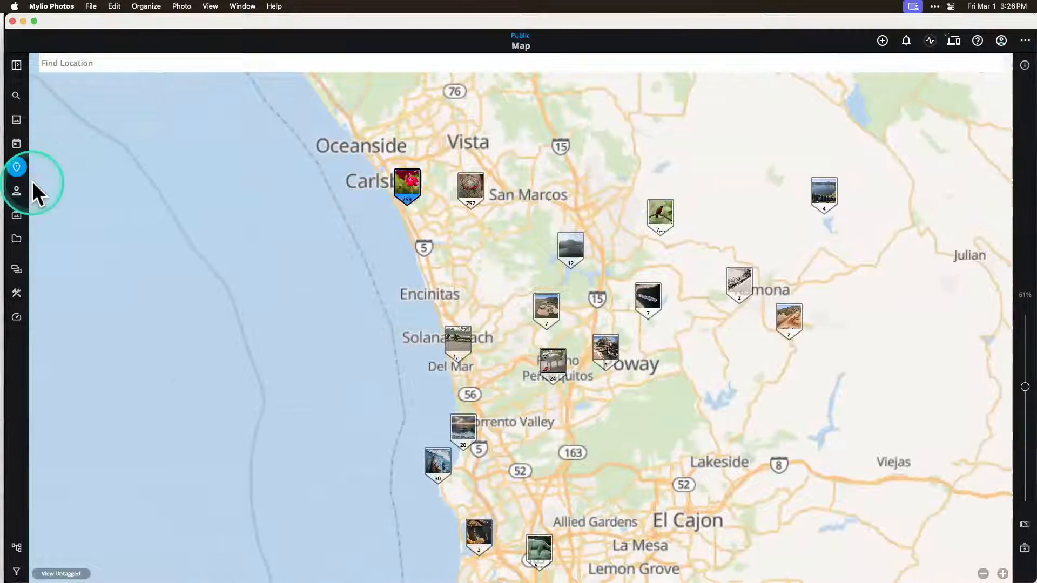
scroll(140, 261, down, 3)
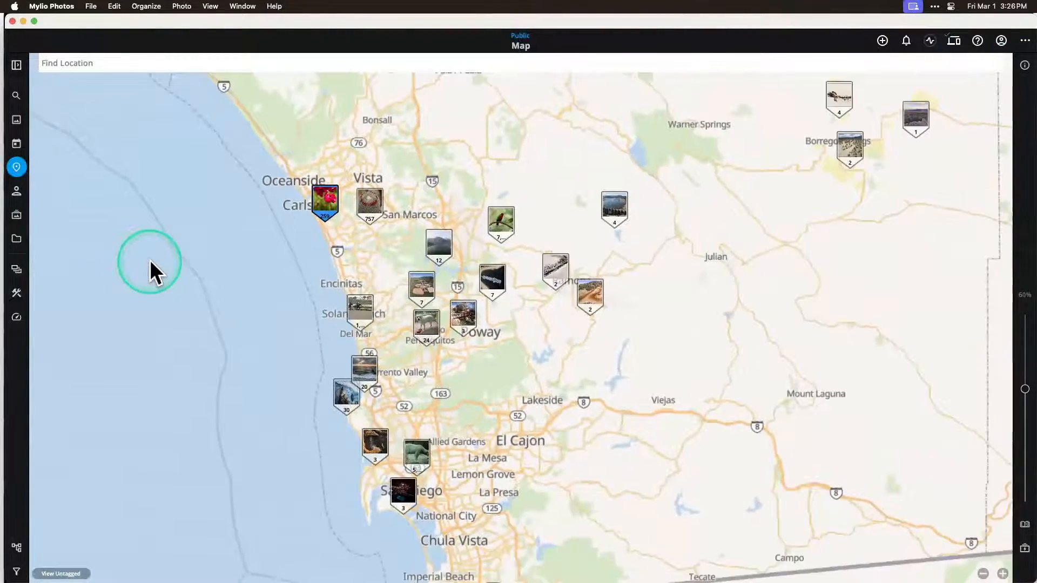
scroll(158, 260, down, 5)
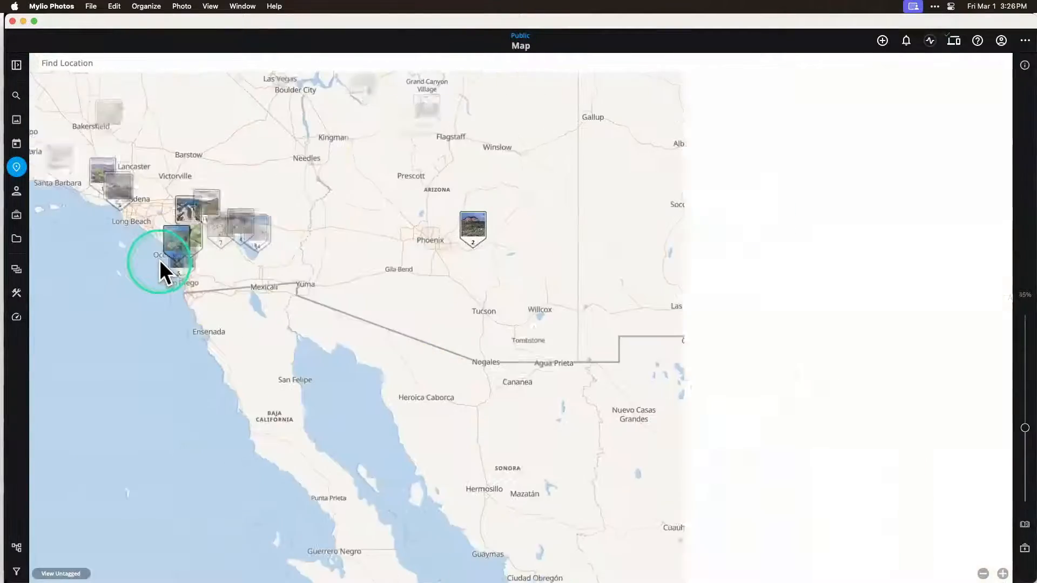
scroll(173, 257, down, 5)
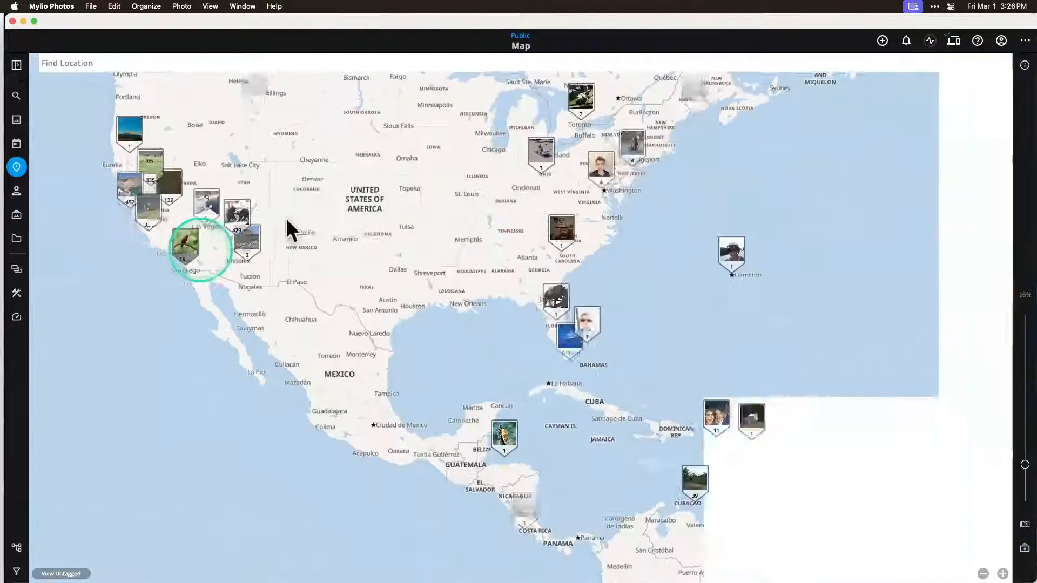
drag(325, 199, 444, 297)
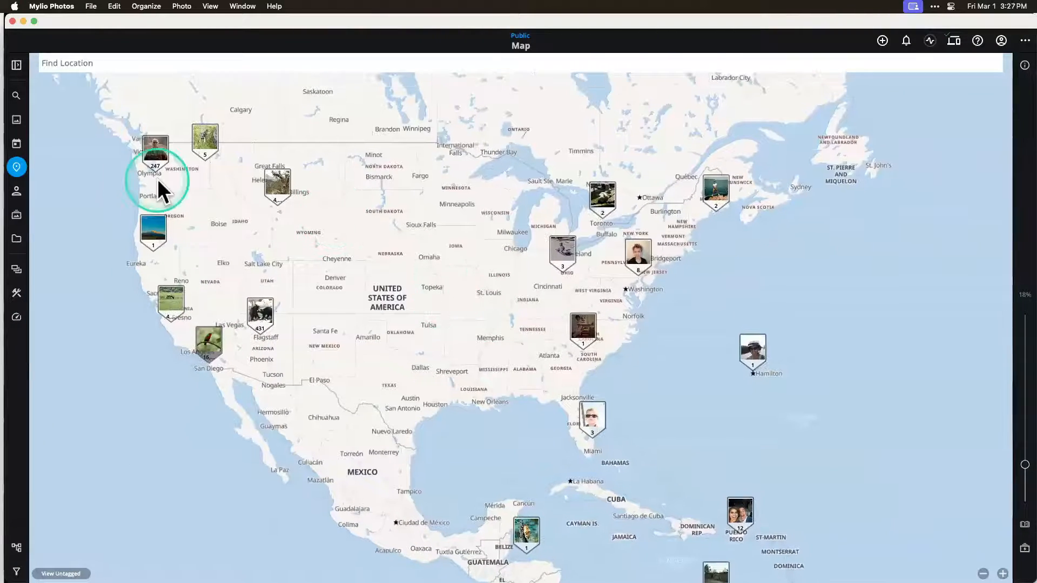
Step: Switch to the People view and open the photos of the woman in the green shirt standing beside a horse
click(17, 191)
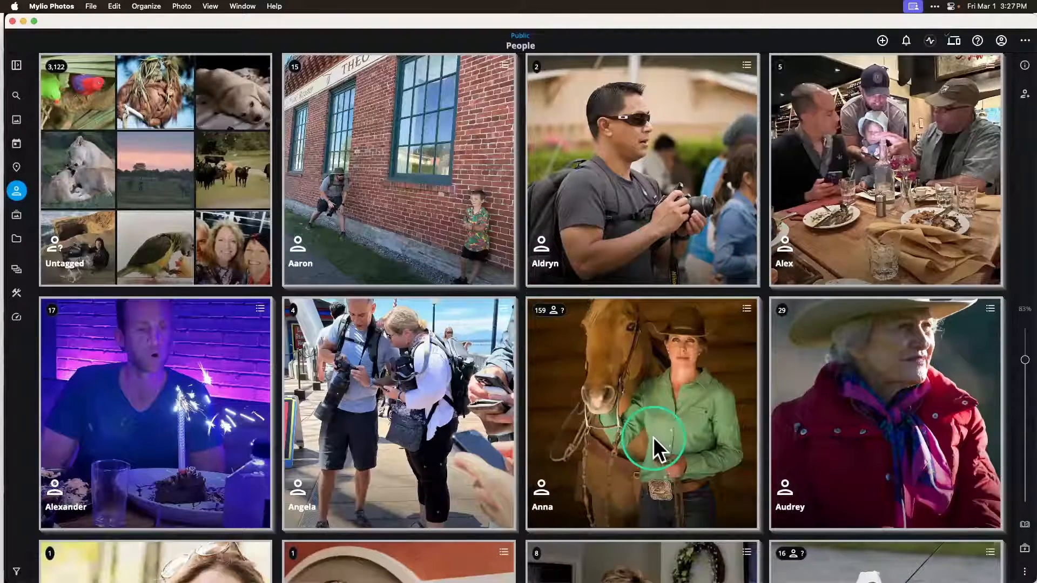
scroll(652, 437, down, 4)
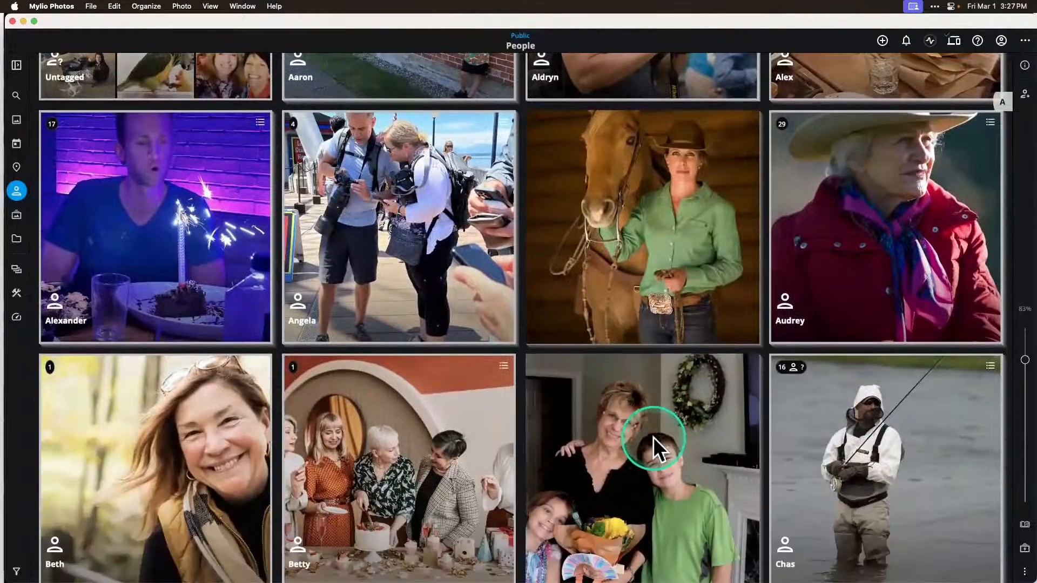
scroll(652, 437, up, 2)
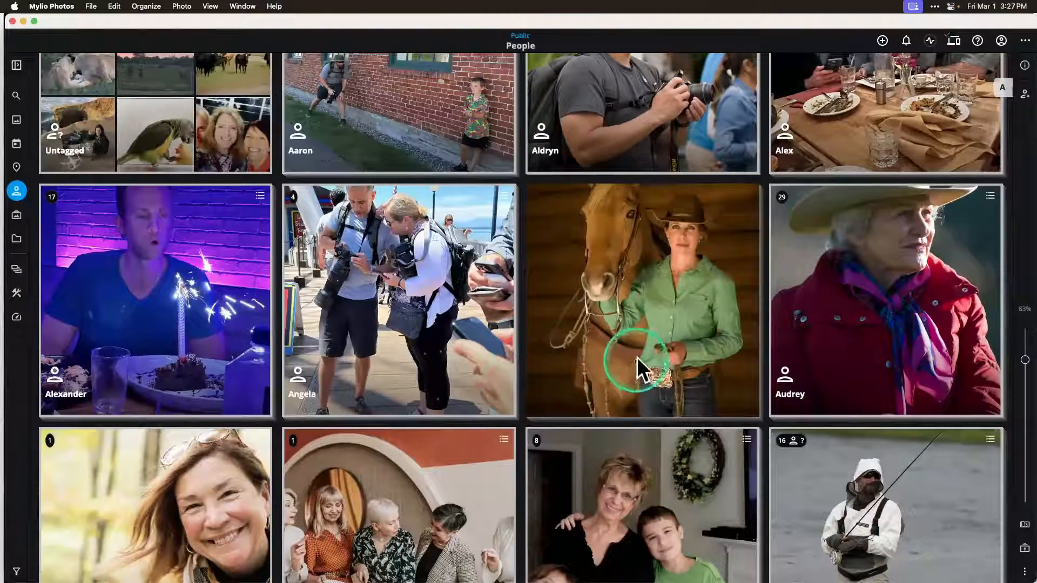
click(636, 358)
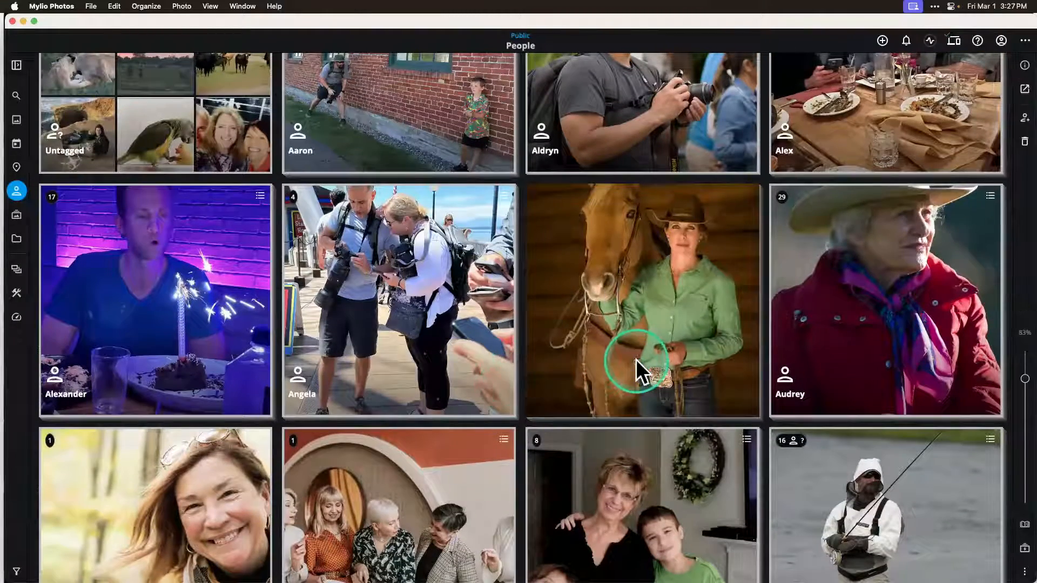
double_click(636, 359)
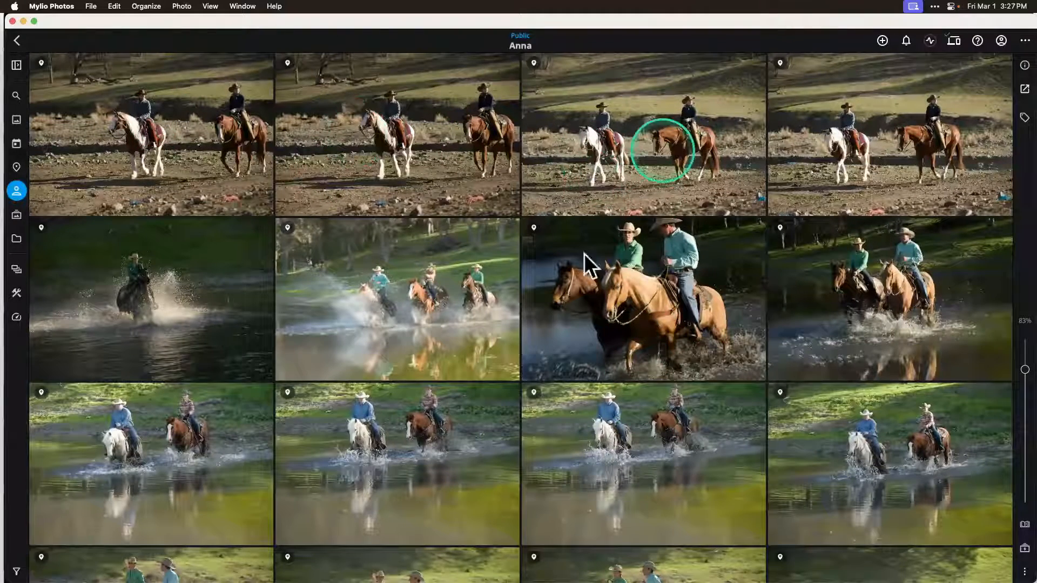
Step: Open the close-up photo of two riders crossing the water and turn on face tagging
click(634, 288)
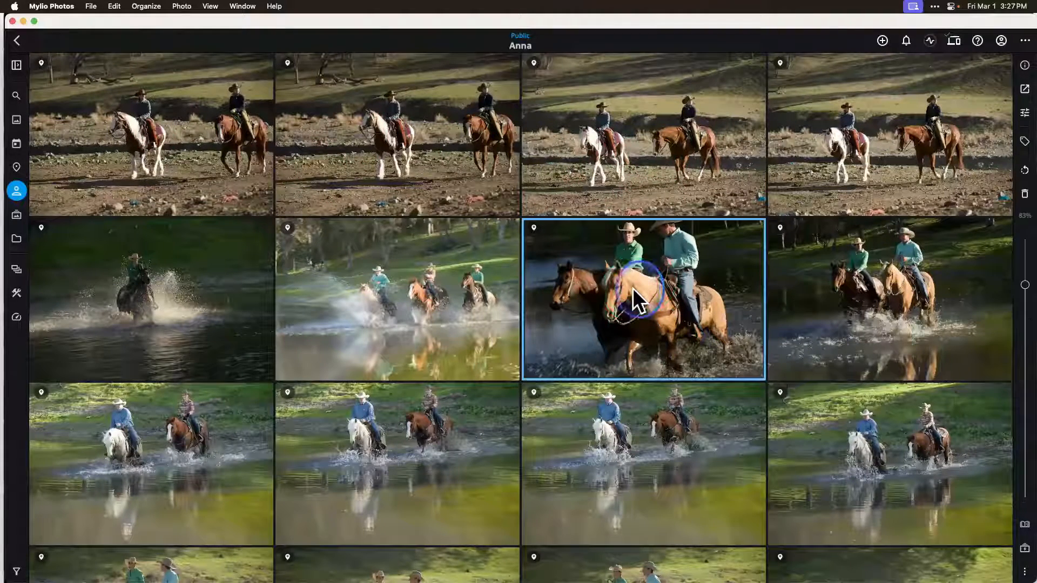
double_click(633, 287)
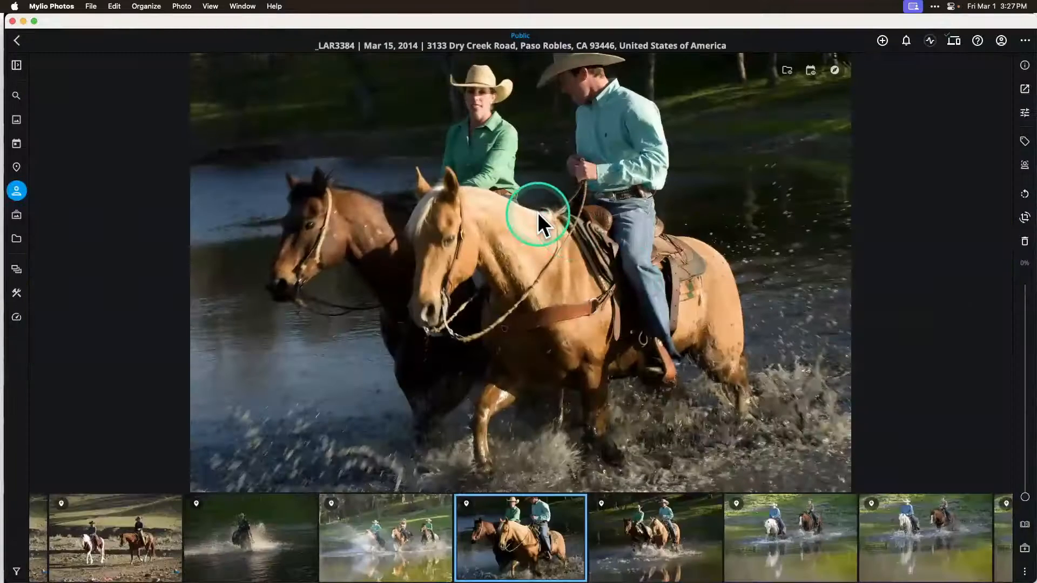
click(1021, 162)
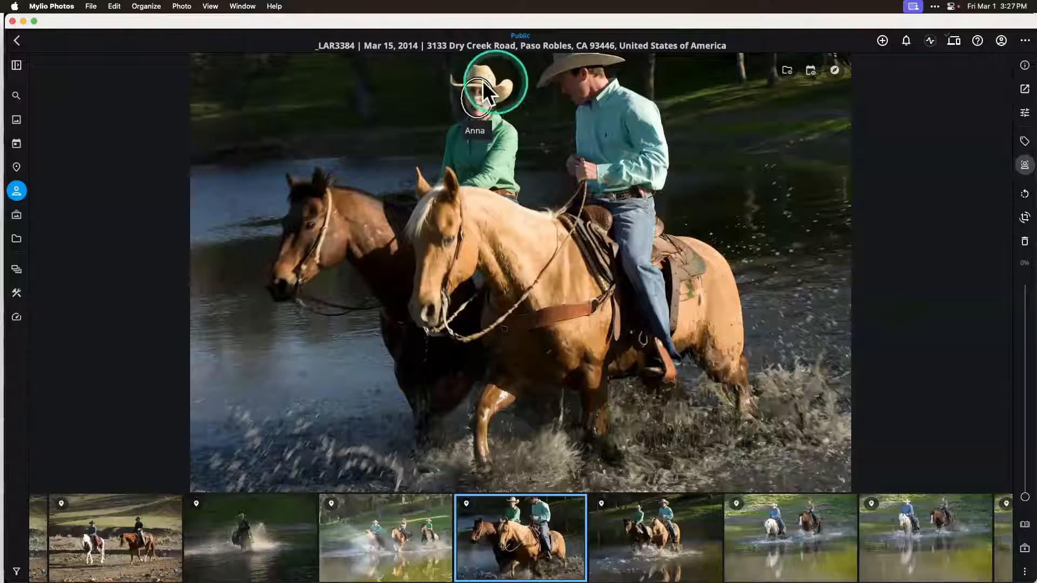
Step: In the following photo, tag the unnamed rider with the first suggested person and return to the photo grid
click(659, 543)
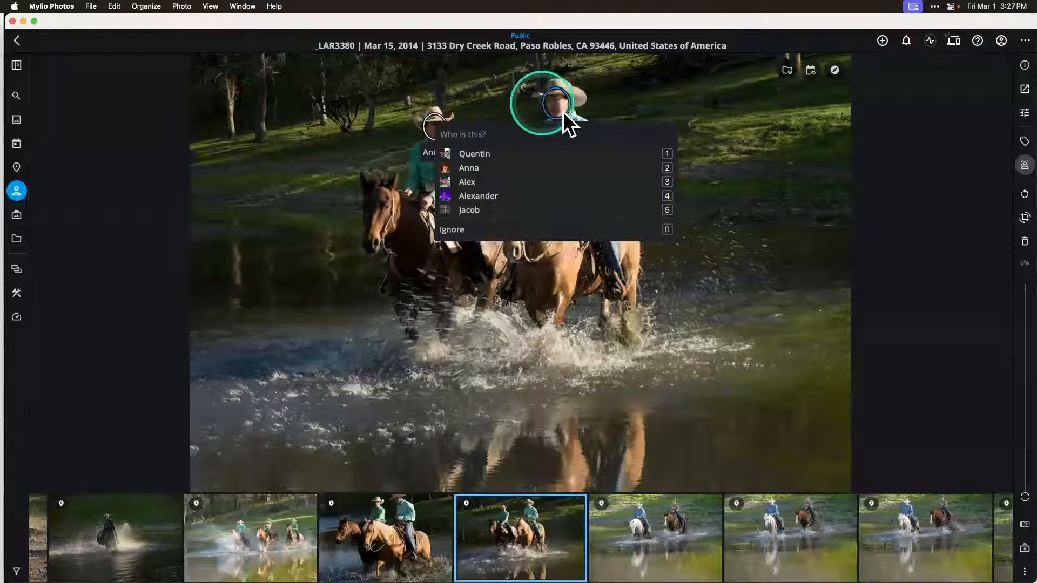
click(489, 156)
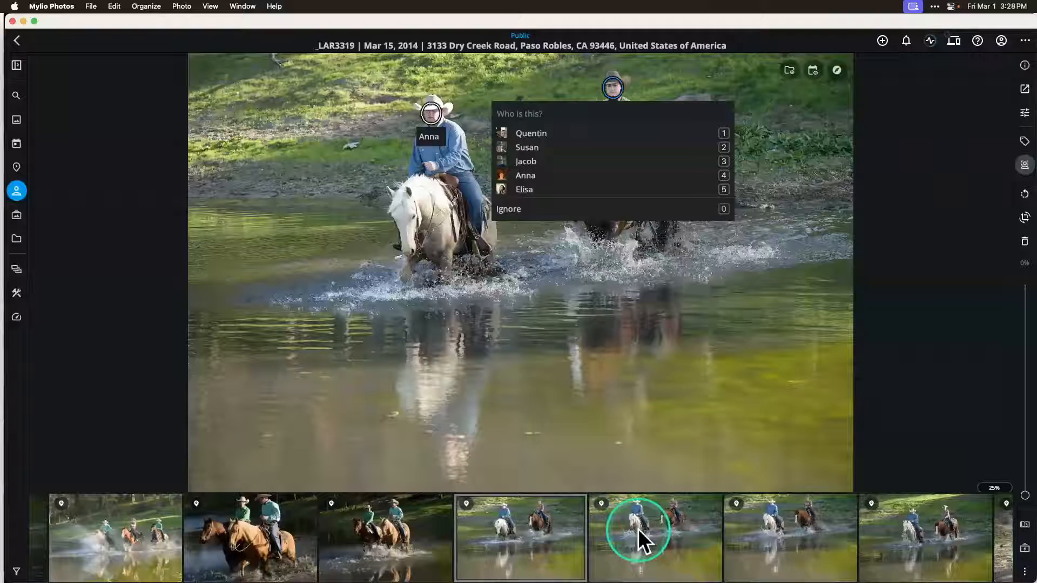
double_click(604, 329)
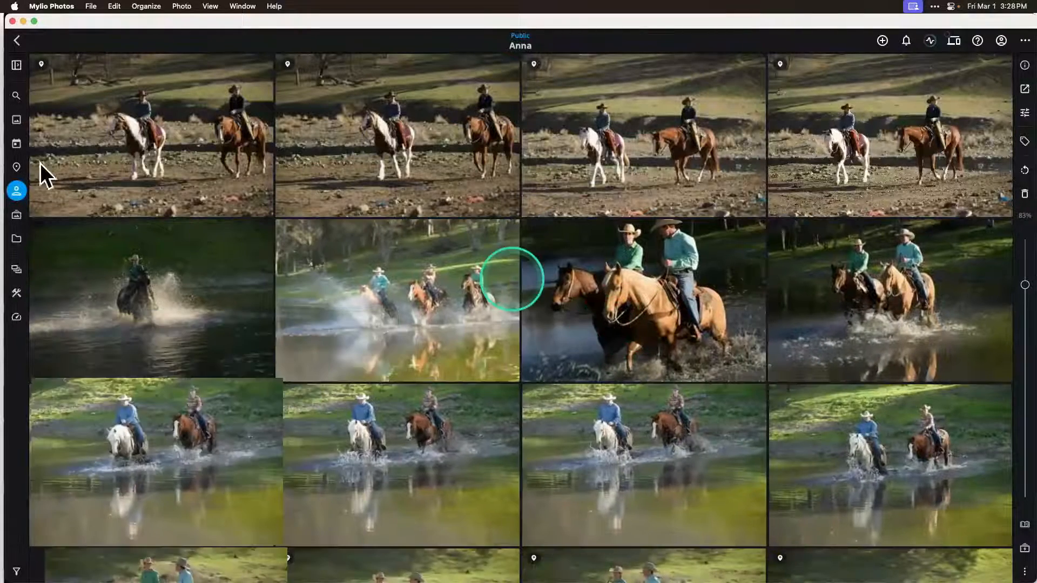
Step: Return to the People view and open the photos of the woman in black pictured with two children
click(16, 190)
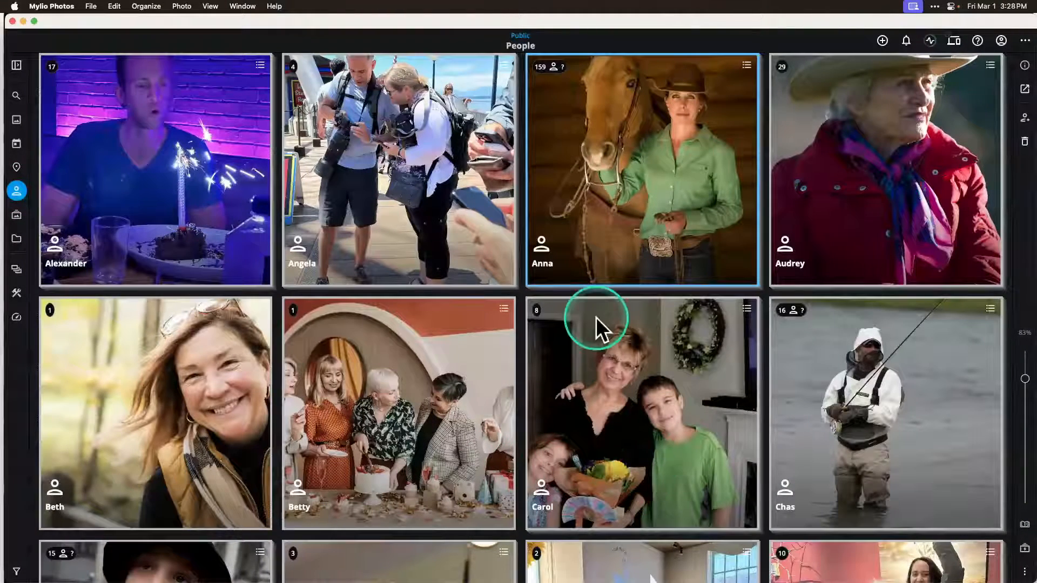
click(610, 385)
double_click(610, 385)
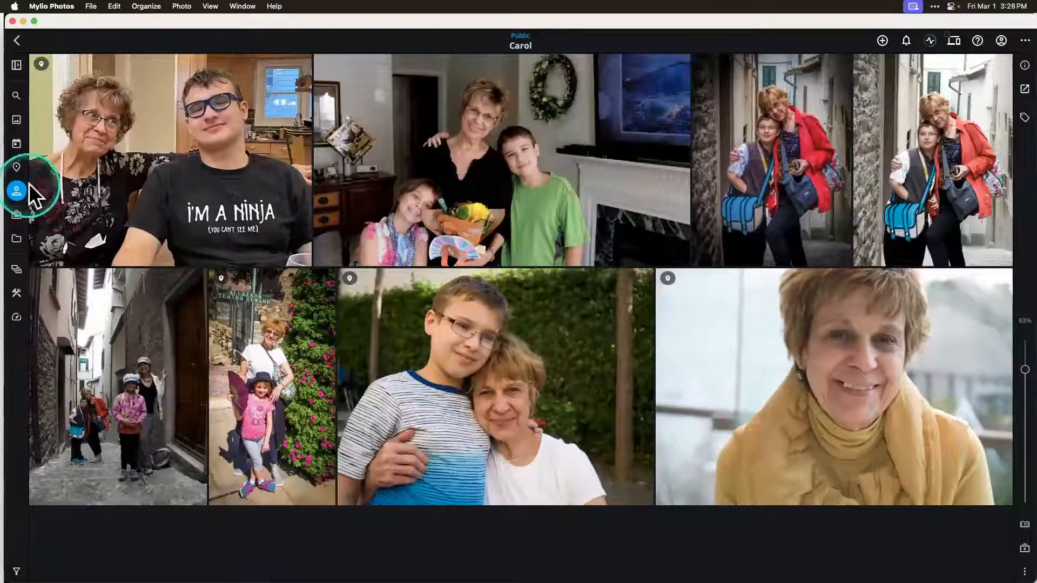
Step: Go back to the People view, open the Untagged collection and look through its old family portraits and other photos
click(13, 192)
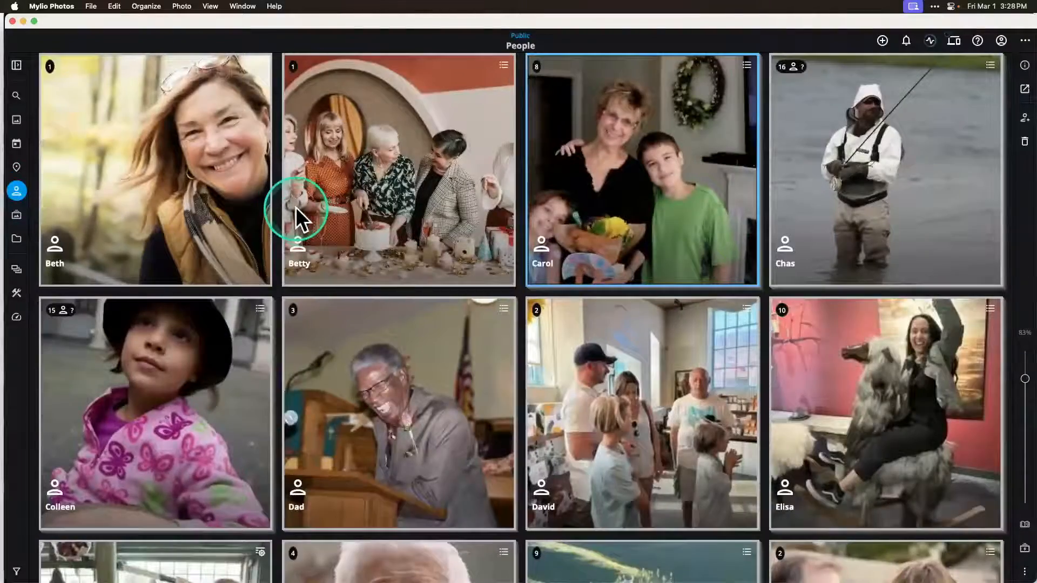
scroll(296, 207, up, 10)
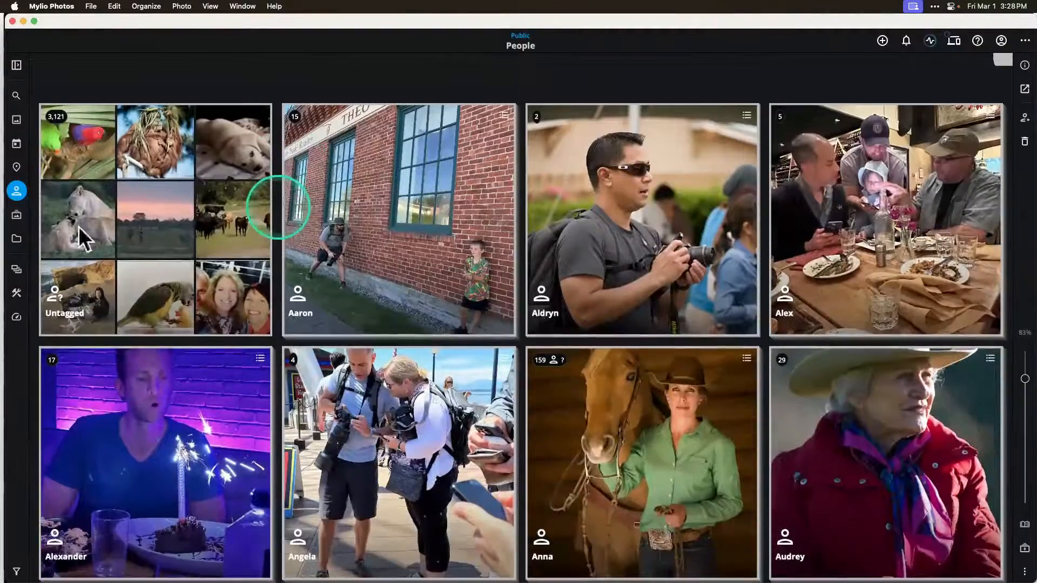
scroll(277, 205, down, 2)
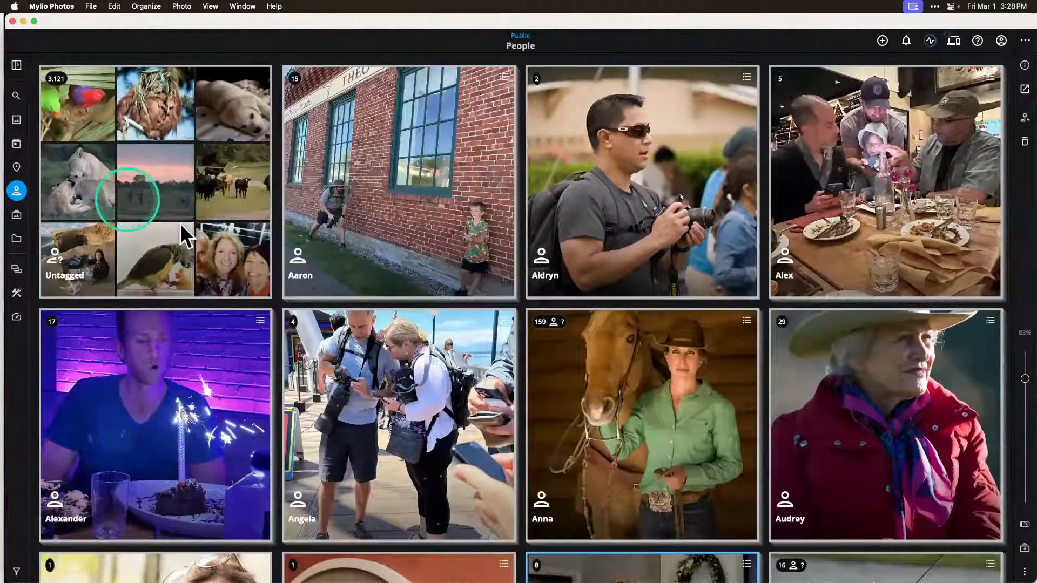
click(160, 189)
double_click(159, 189)
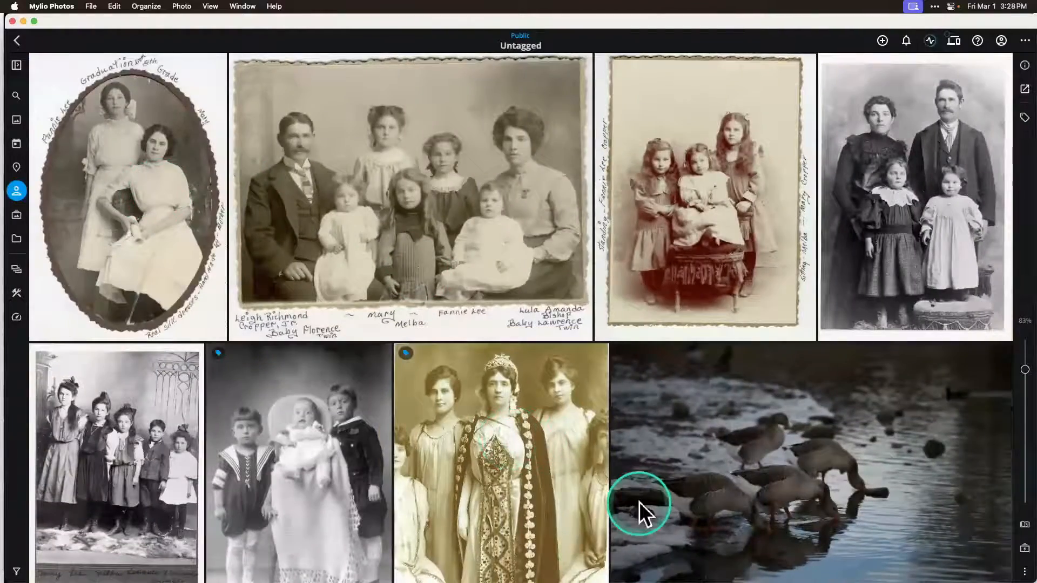
scroll(639, 501, down, 8)
scroll(639, 501, up, 4)
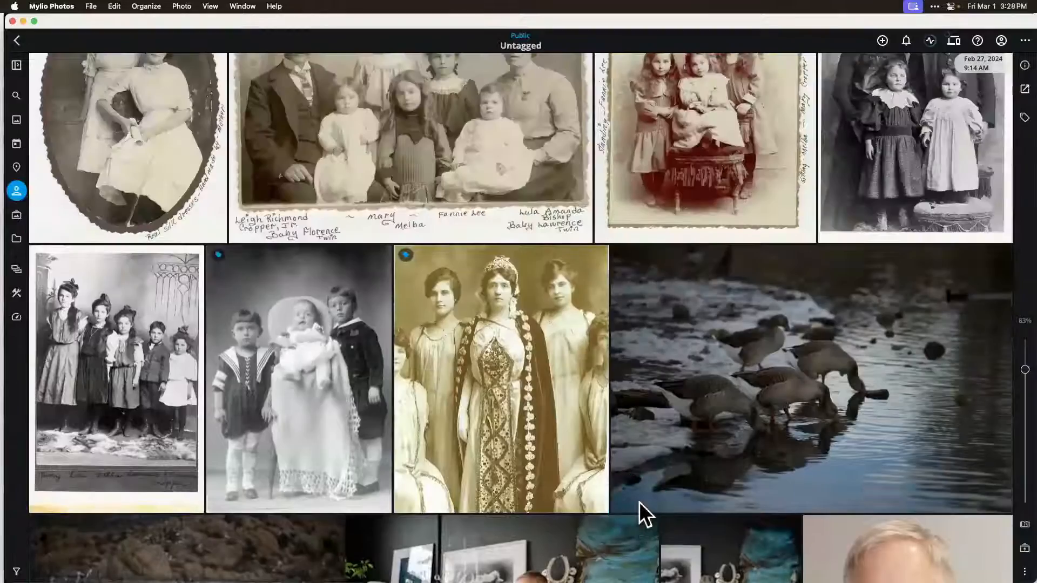
scroll(639, 501, down, 7)
scroll(639, 501, down, 11)
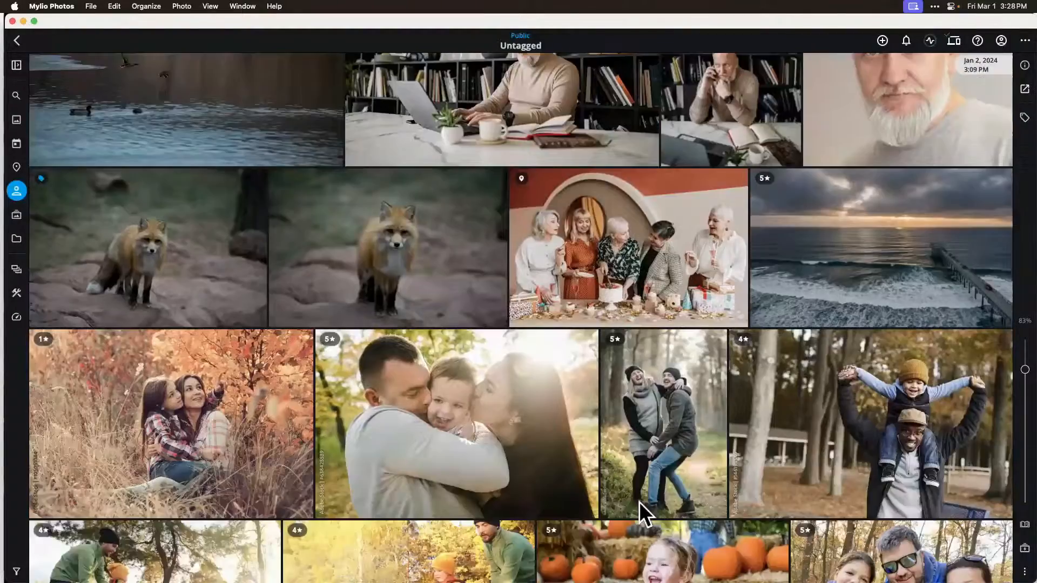
scroll(639, 501, up, 15)
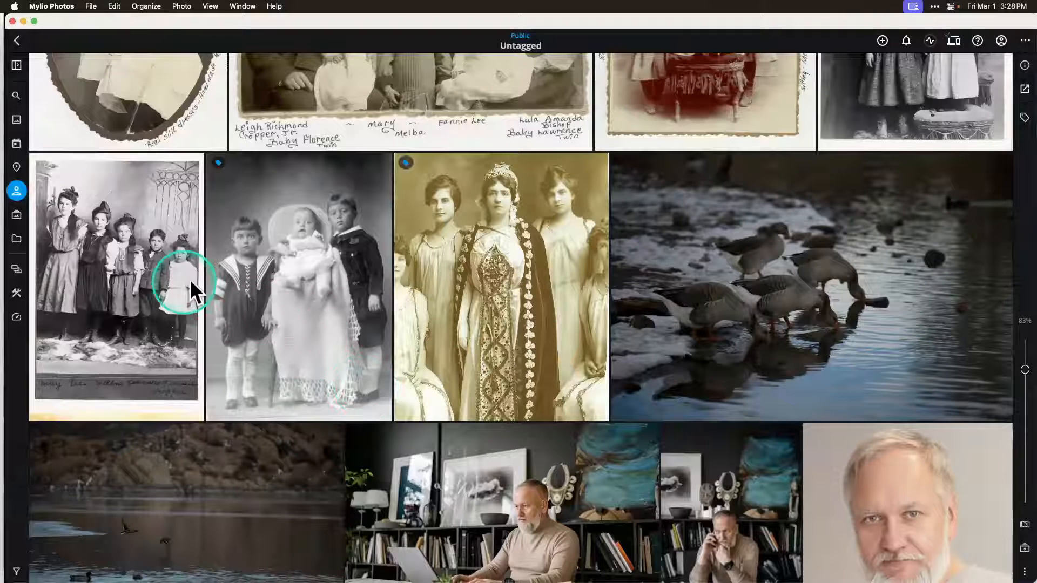
scroll(190, 280, up, 4)
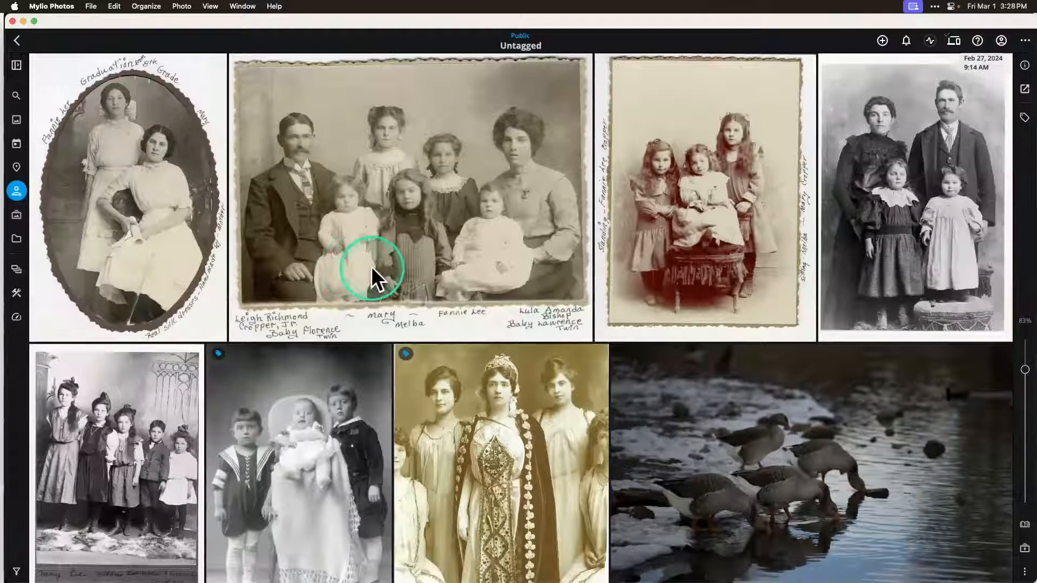
Step: Start Batch Face Tagging and review the first suggested group, opening its first photo of two riders in the water
click(18, 293)
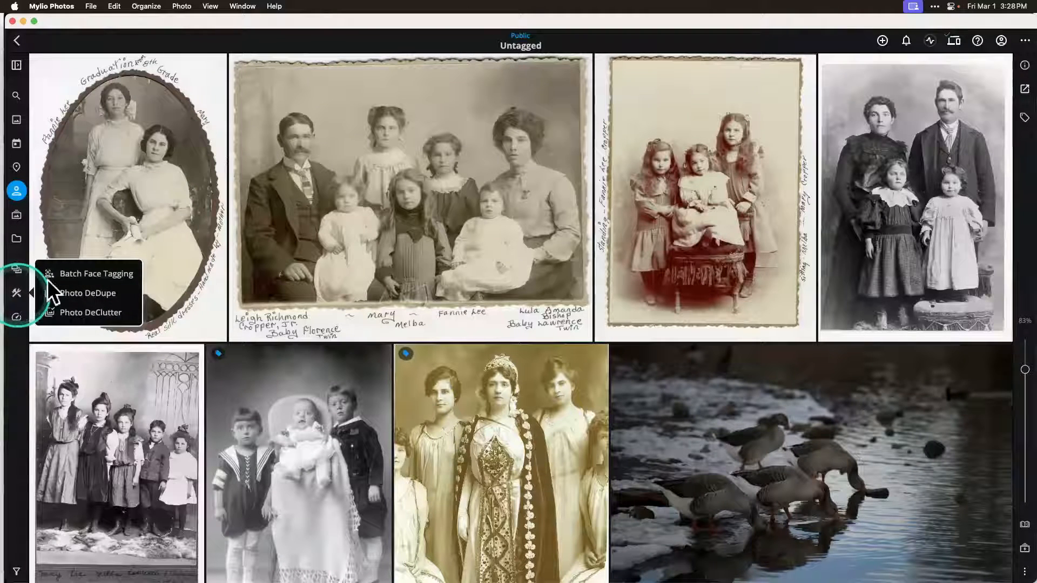
click(112, 276)
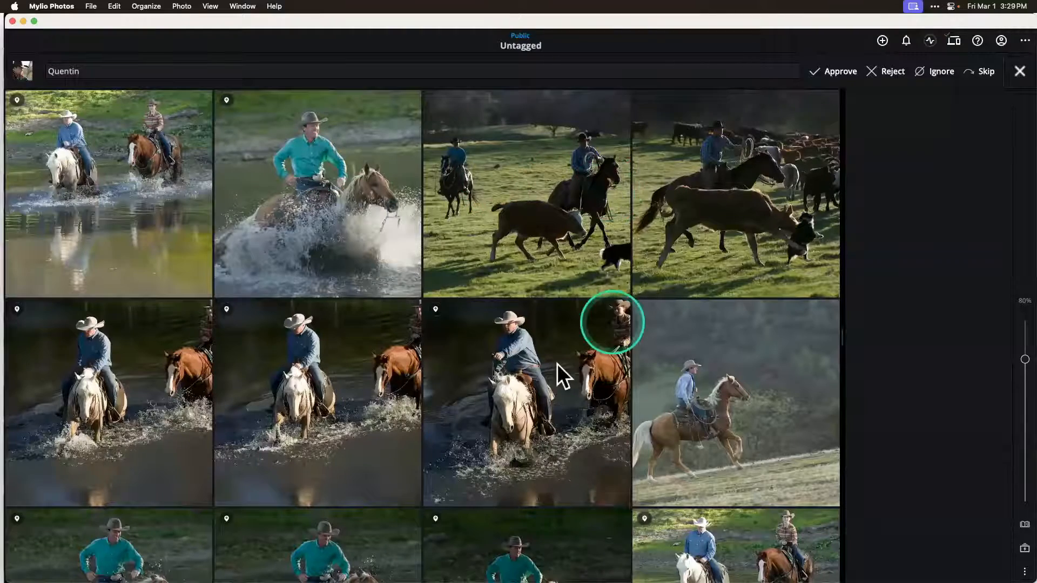
scroll(557, 365, down, 2)
scroll(557, 365, down, 9)
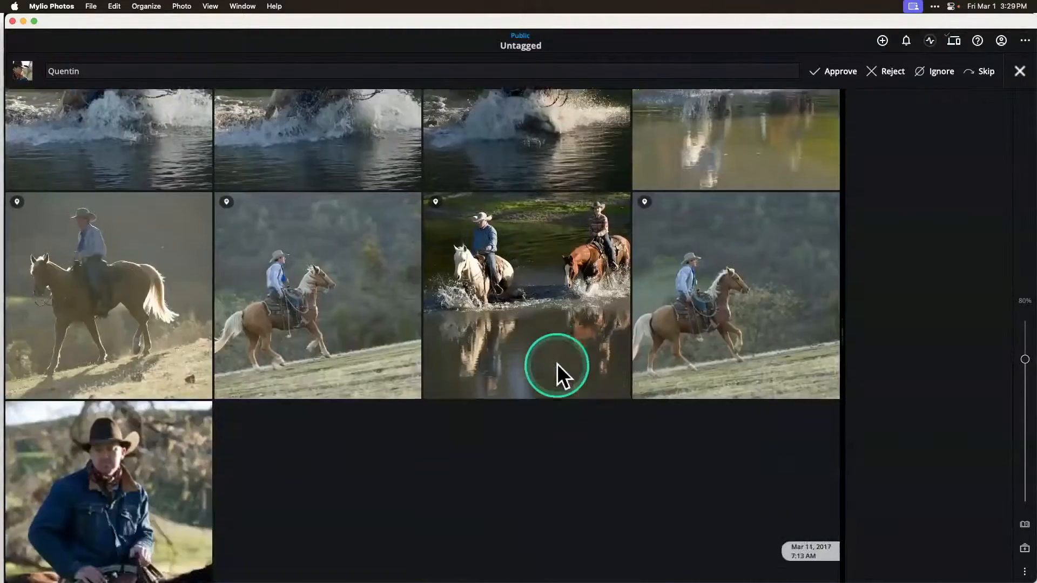
scroll(557, 365, up, 10)
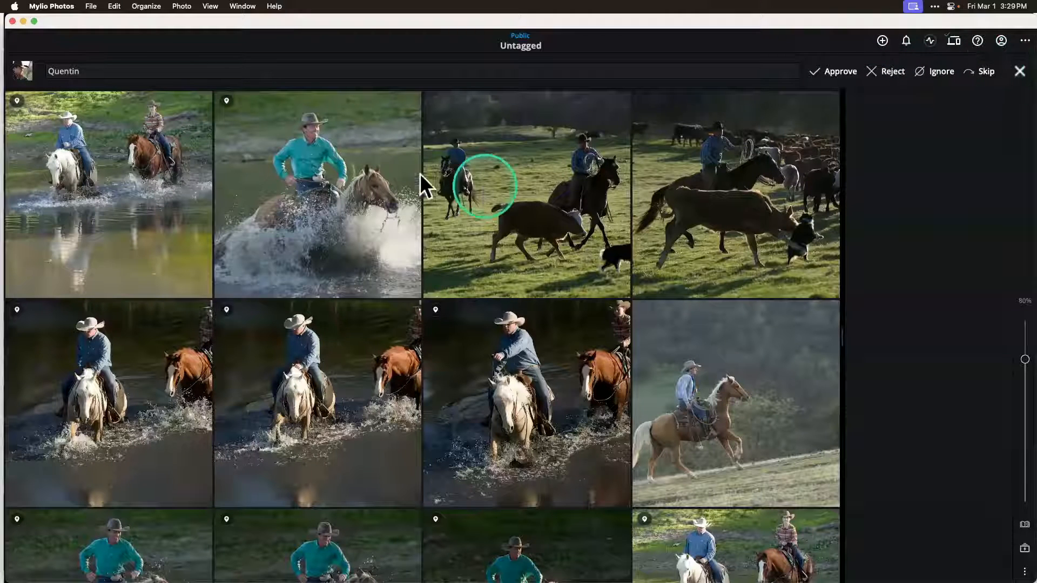
double_click(113, 183)
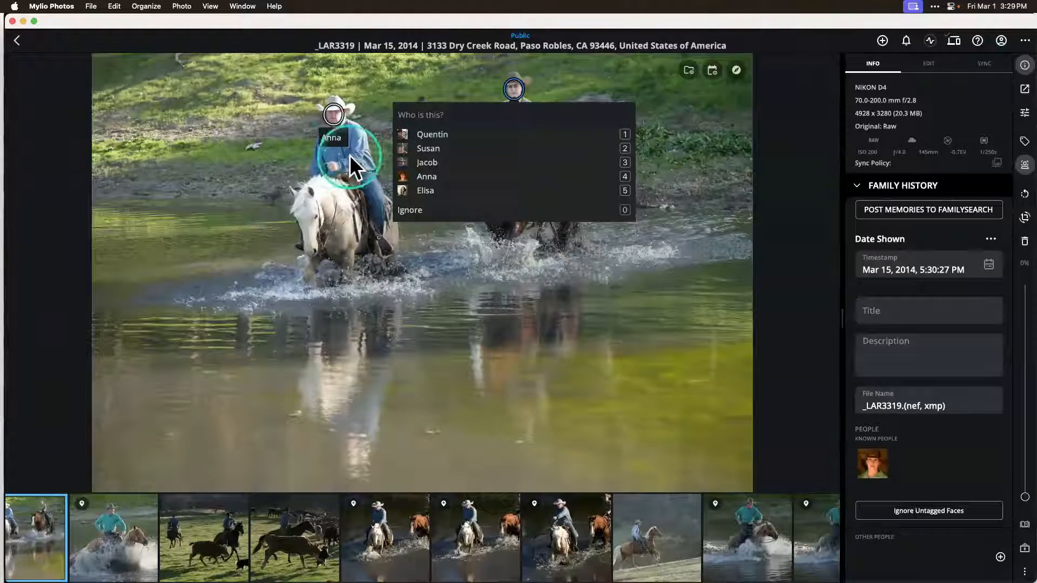
Step: Tag the second rider's face with the third suggested person, return to the suggested group and look through its remaining photos
click(436, 163)
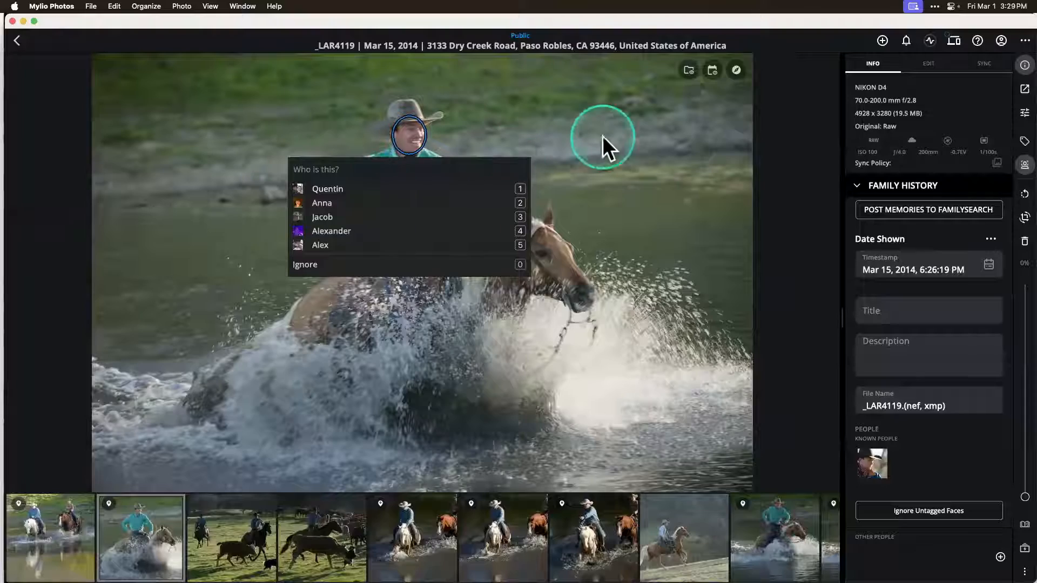
click(22, 43)
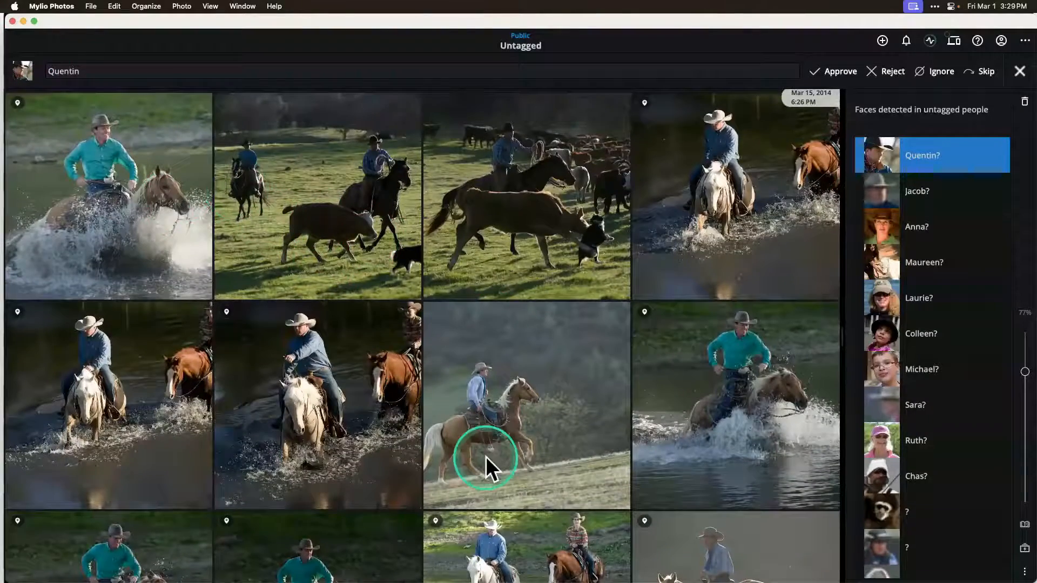
scroll(484, 456, down, 5)
scroll(485, 456, down, 3)
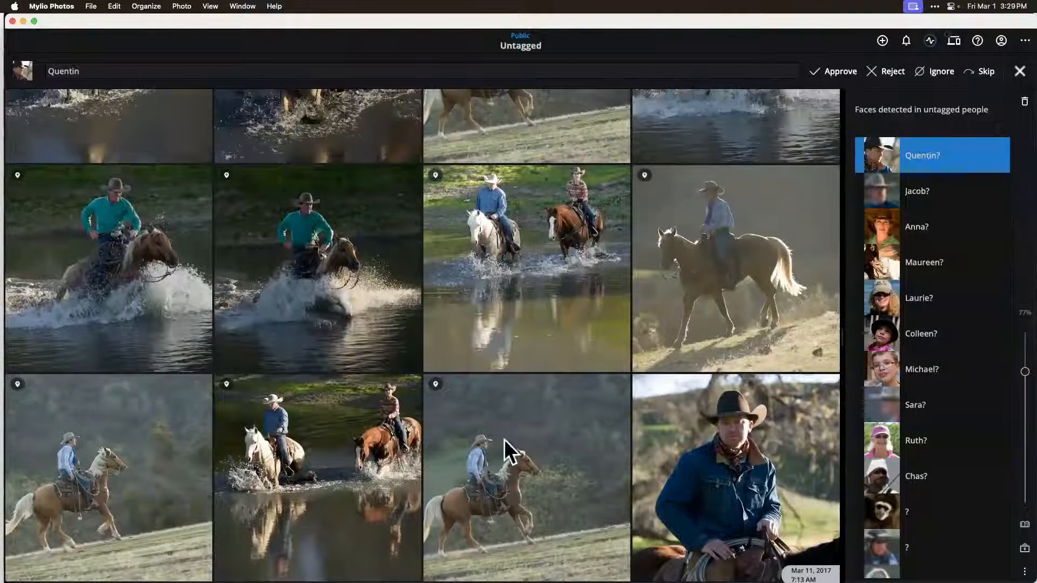
Step: View the photos of the third suggested group in the detected faces list and close Batch Face Tagging
click(828, 70)
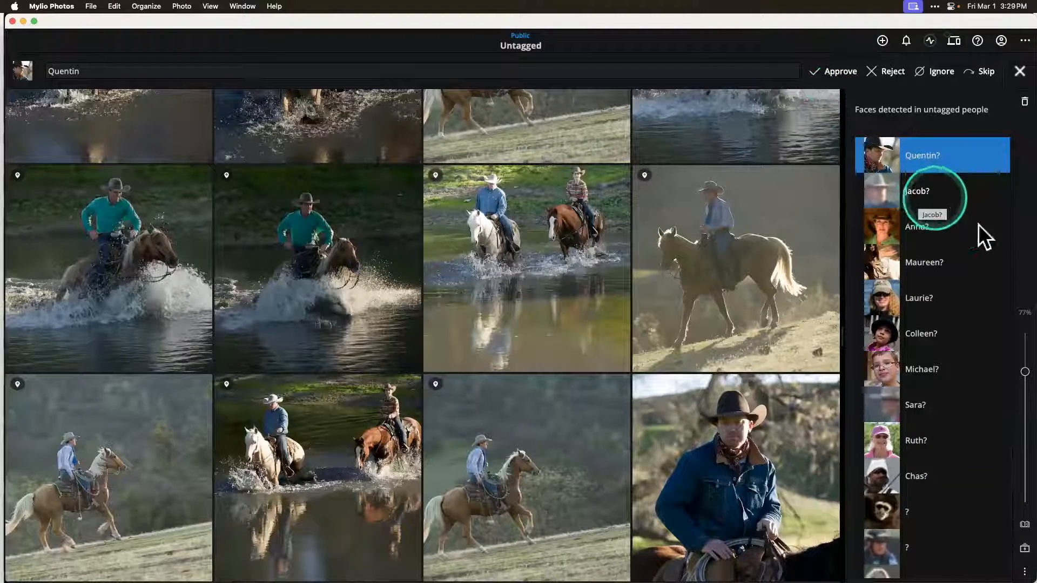
click(958, 231)
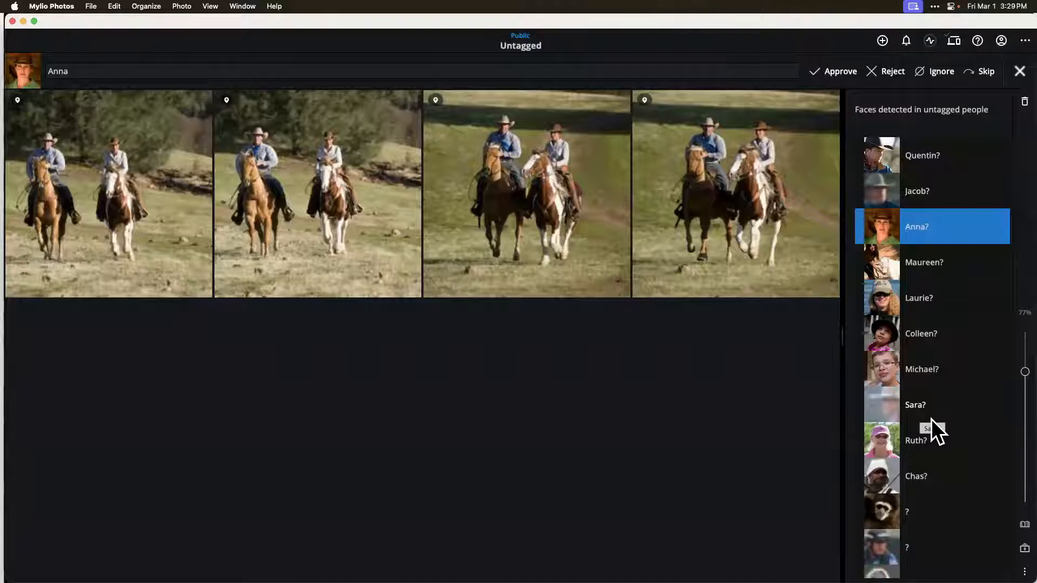
click(1019, 76)
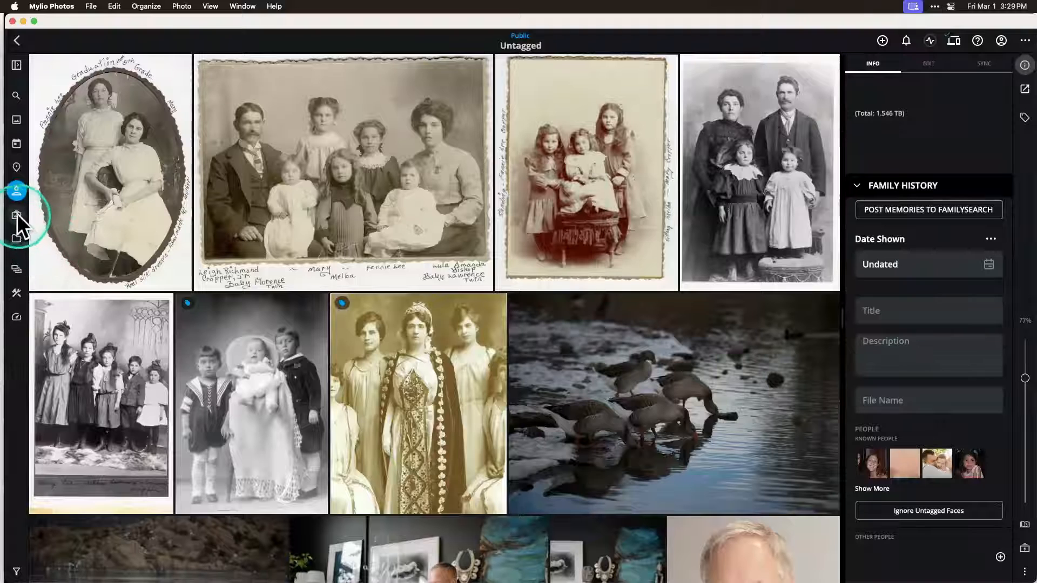
Step: Switch to the Keynote presentation
mouse_move(132, 577)
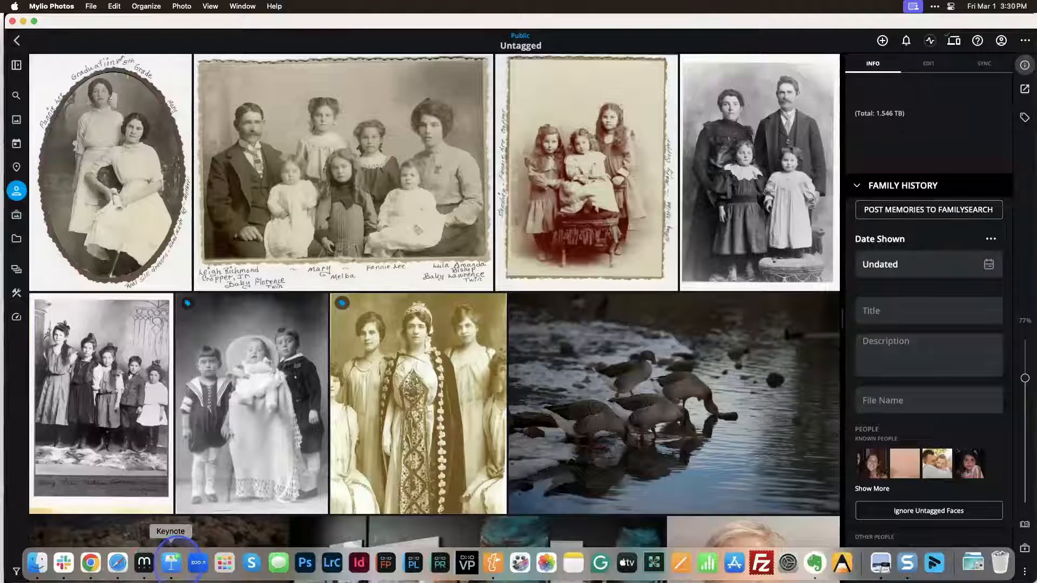
click(167, 567)
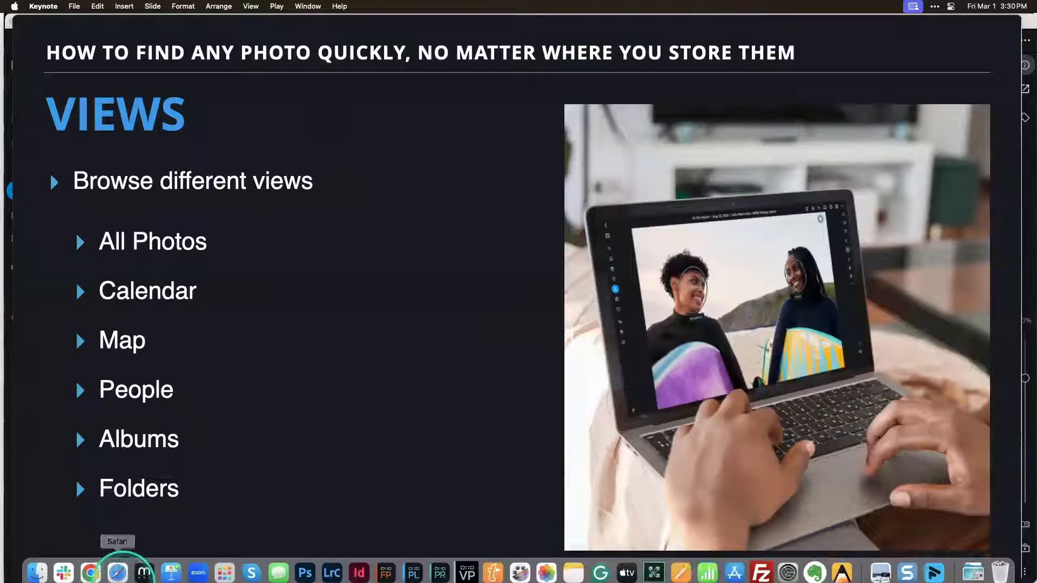
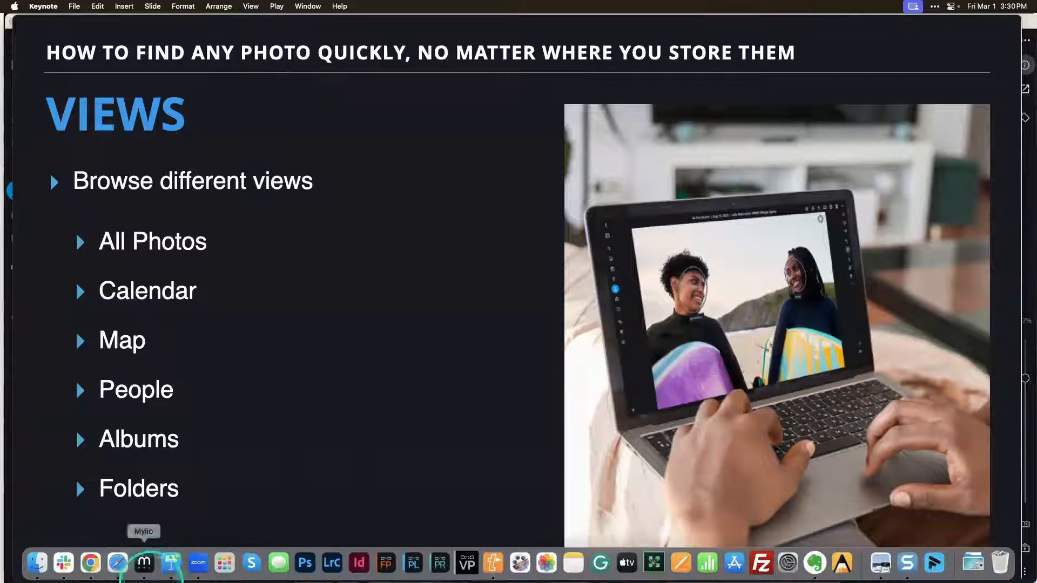
Step: Switch to Mylio Photos, show the Folders view with the info panel hidden and look over the folder groups
click(143, 564)
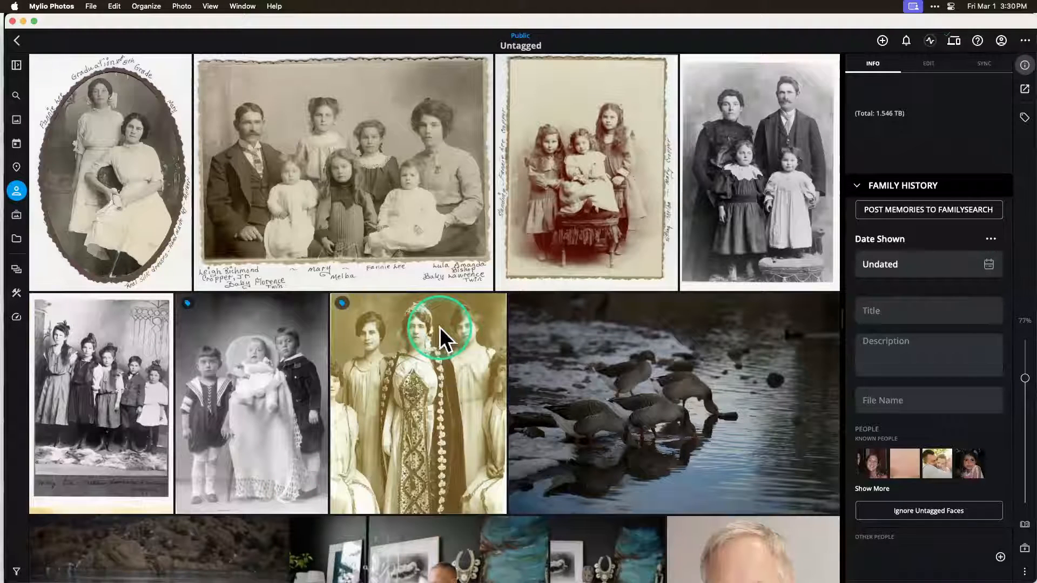
click(16, 238)
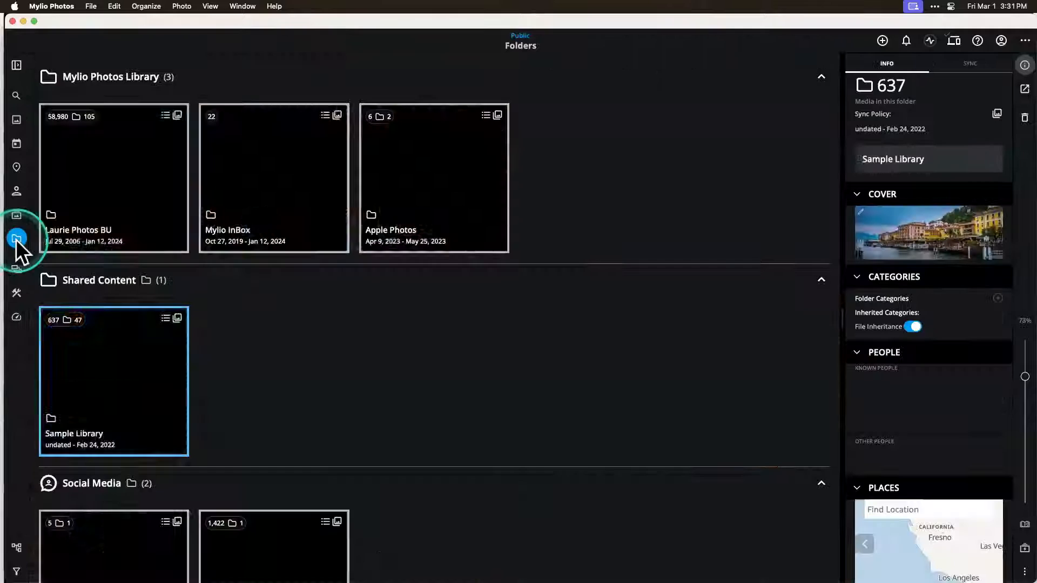
click(1024, 65)
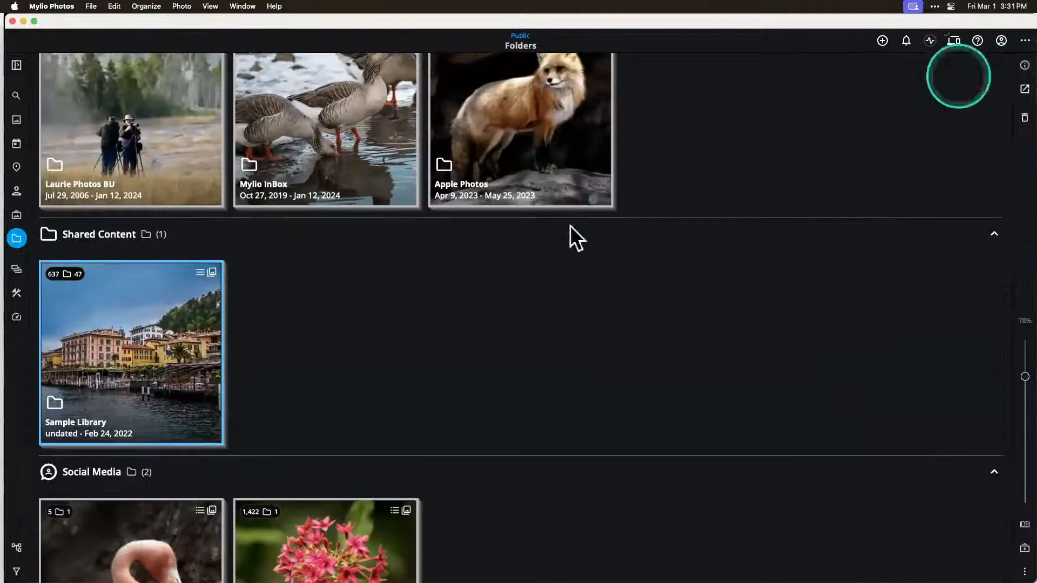
scroll(577, 248, up, 3)
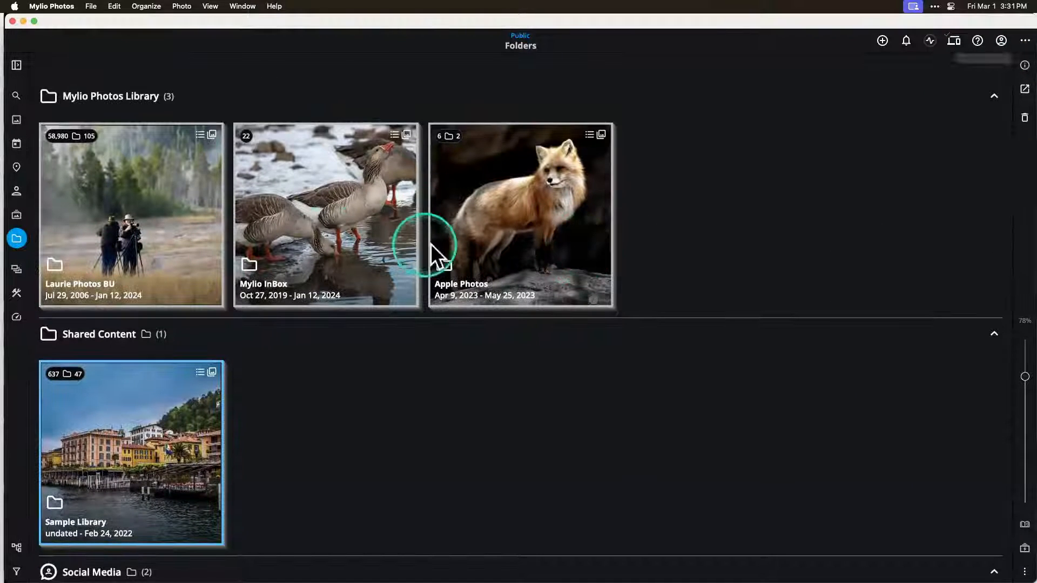
scroll(377, 383, down, 2)
scroll(378, 384, up, 2)
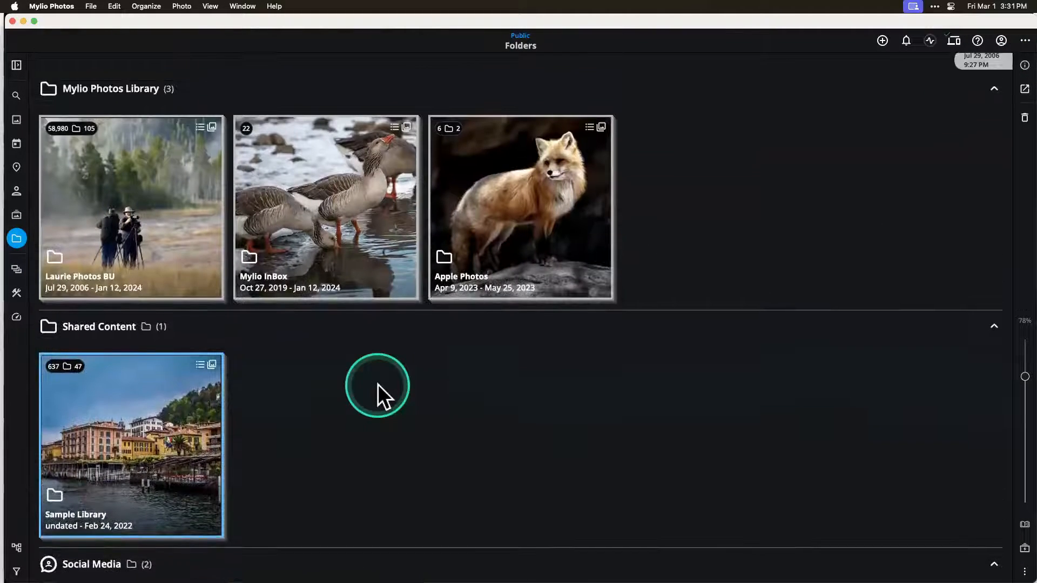
scroll(378, 384, down, 1)
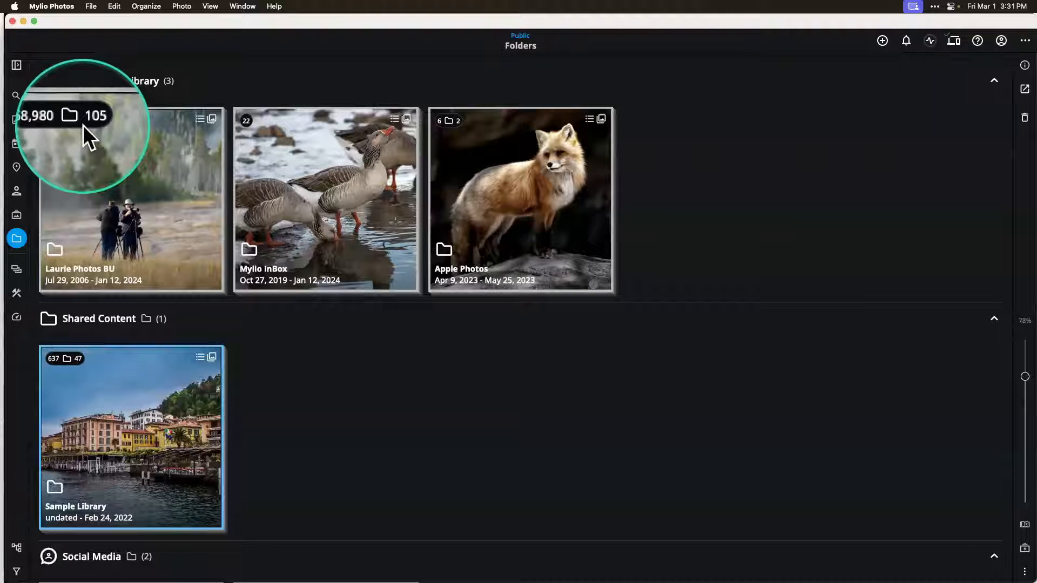
Step: View the subfolders of the first folder in the Mylio Photos Library group and return to the folders overview
click(122, 198)
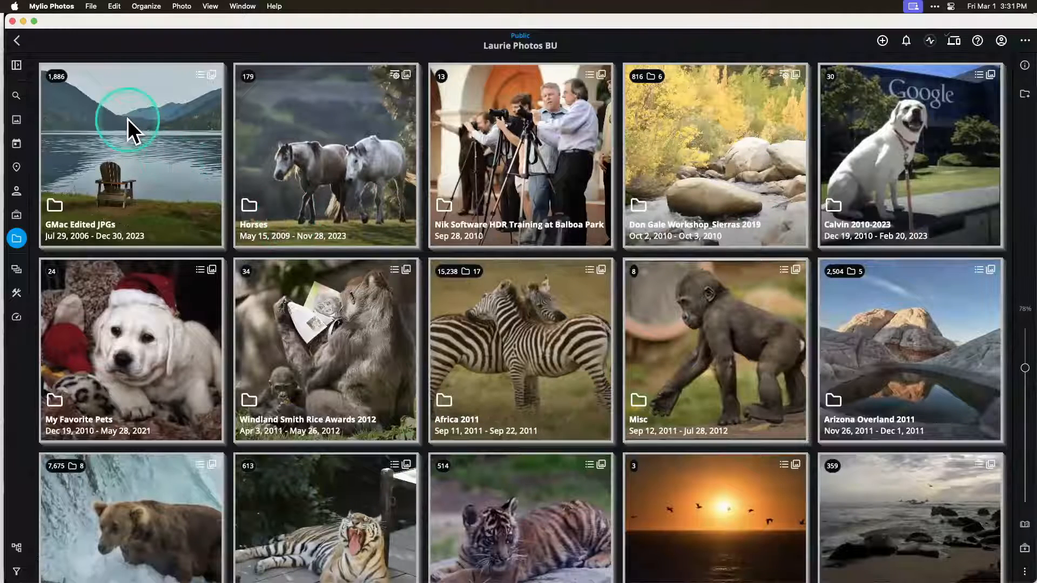
key(Escape)
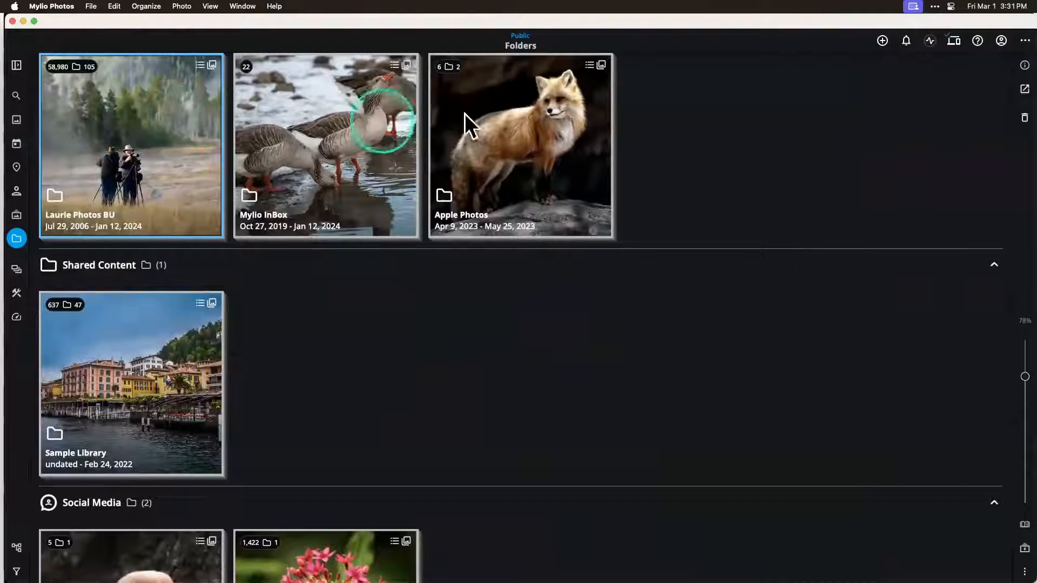
scroll(211, 381, down, 2)
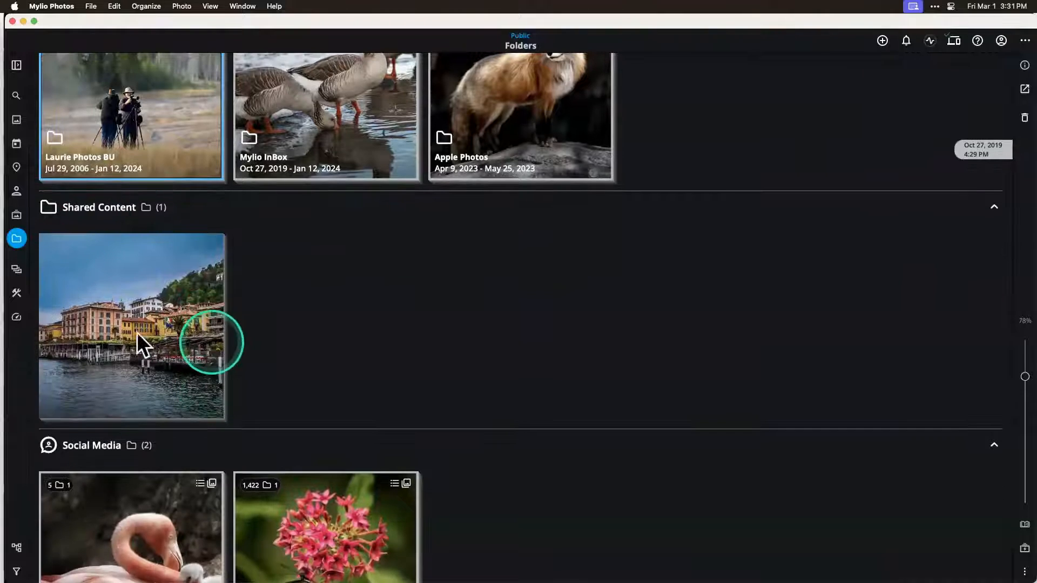
Step: Open the Sample Library folder, look through the photos in its Scans subfolder and return to Sample Library
click(121, 328)
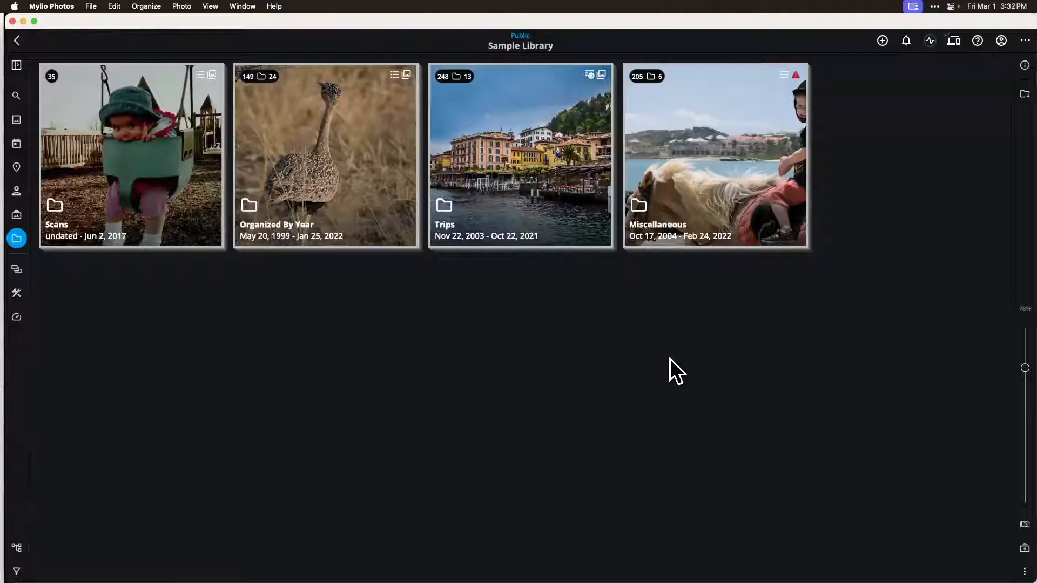
click(275, 7)
click(123, 167)
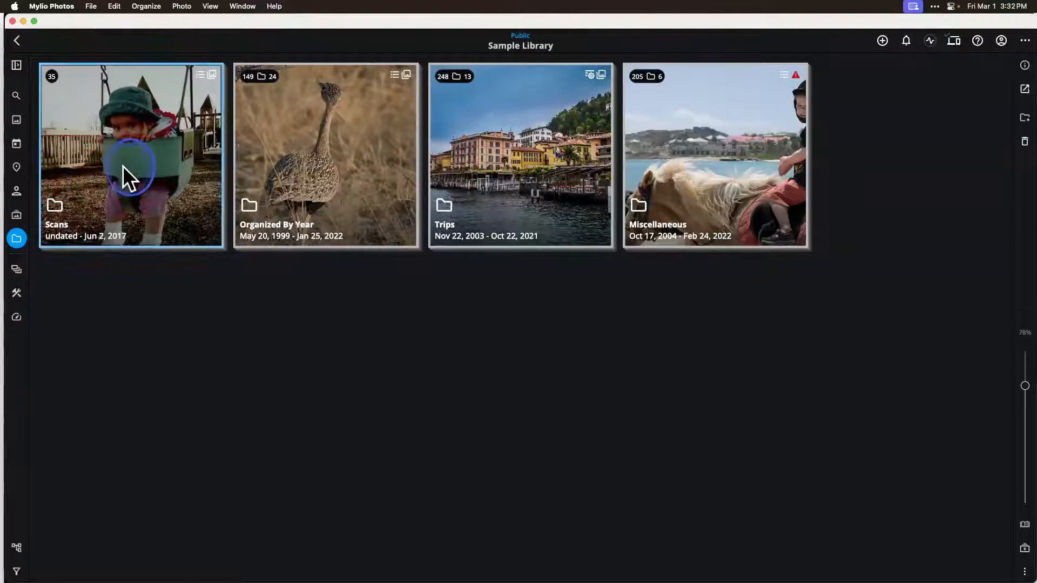
double_click(123, 166)
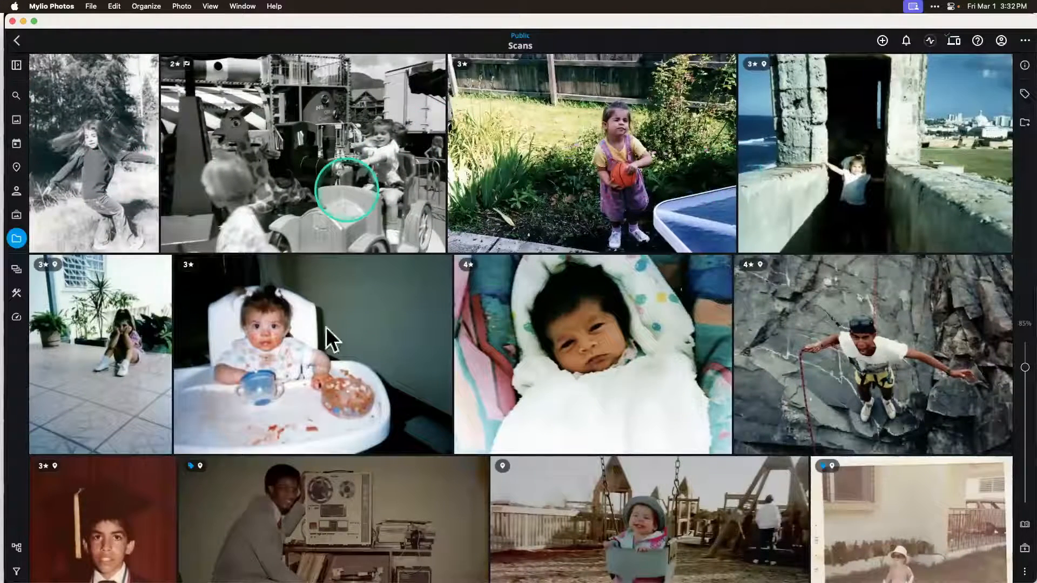
scroll(315, 436, down, 5)
scroll(314, 436, up, 4)
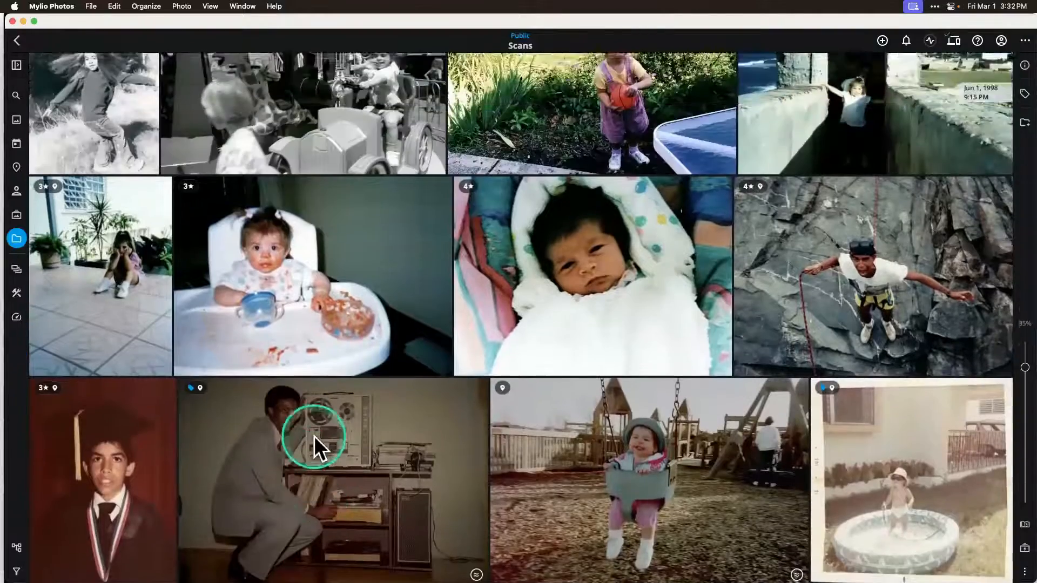
scroll(313, 435, up, 2)
key(Escape)
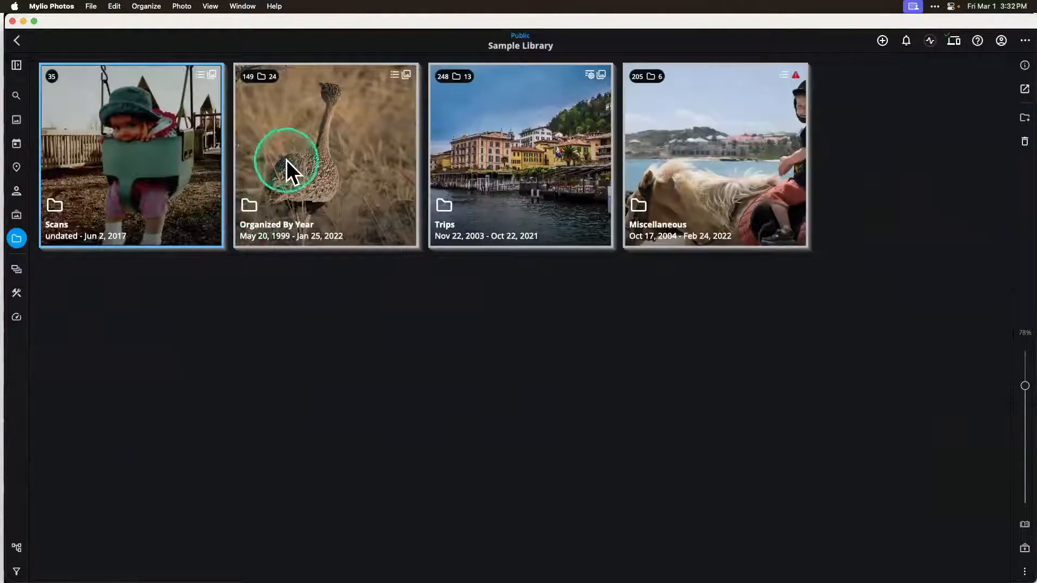
Step: Browse the Organized By Year folder, view the contents of its 1999 subfolder and return to Sample Library
click(310, 153)
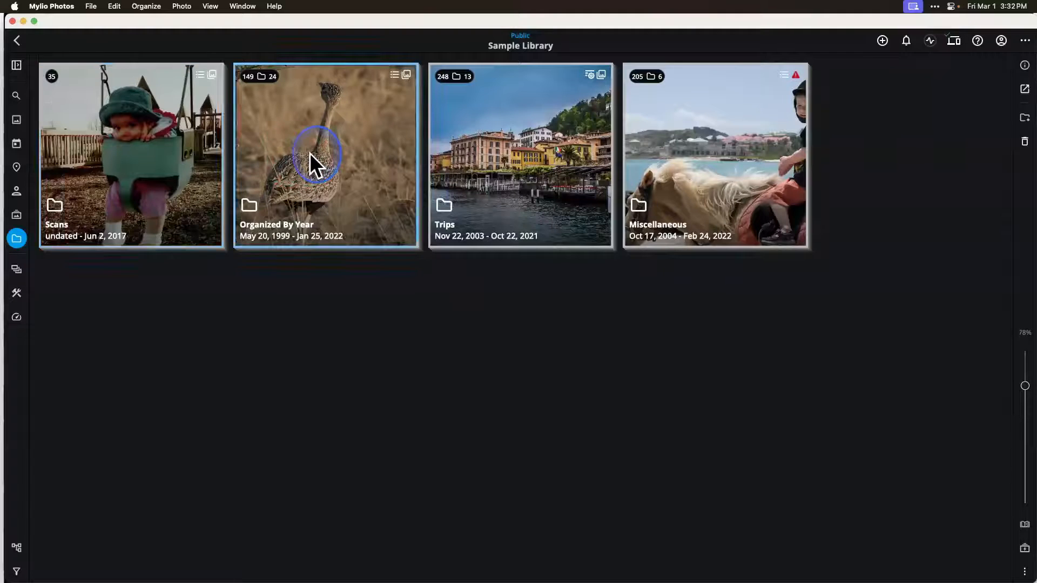
click(309, 153)
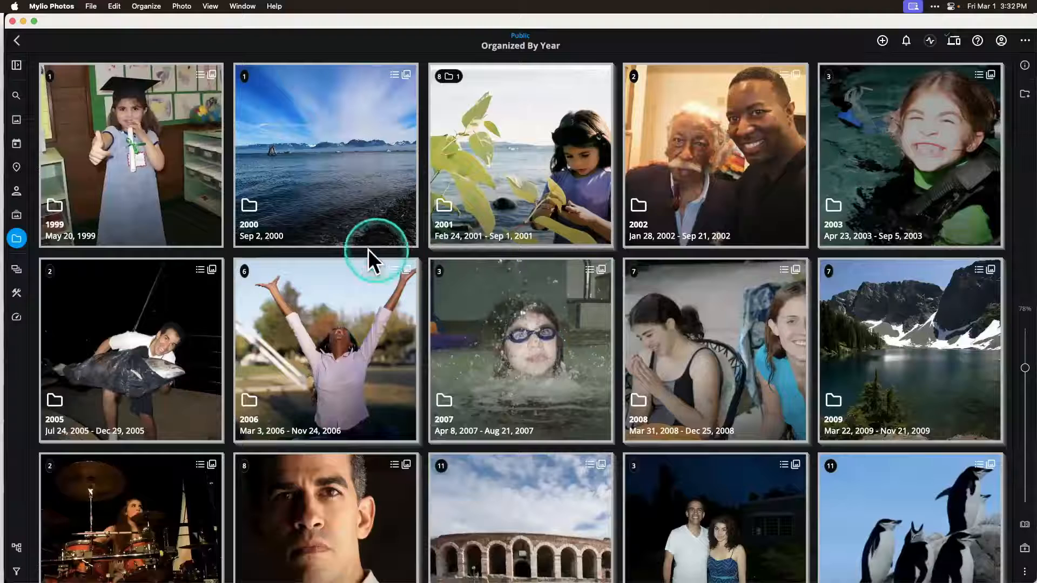
double_click(122, 216)
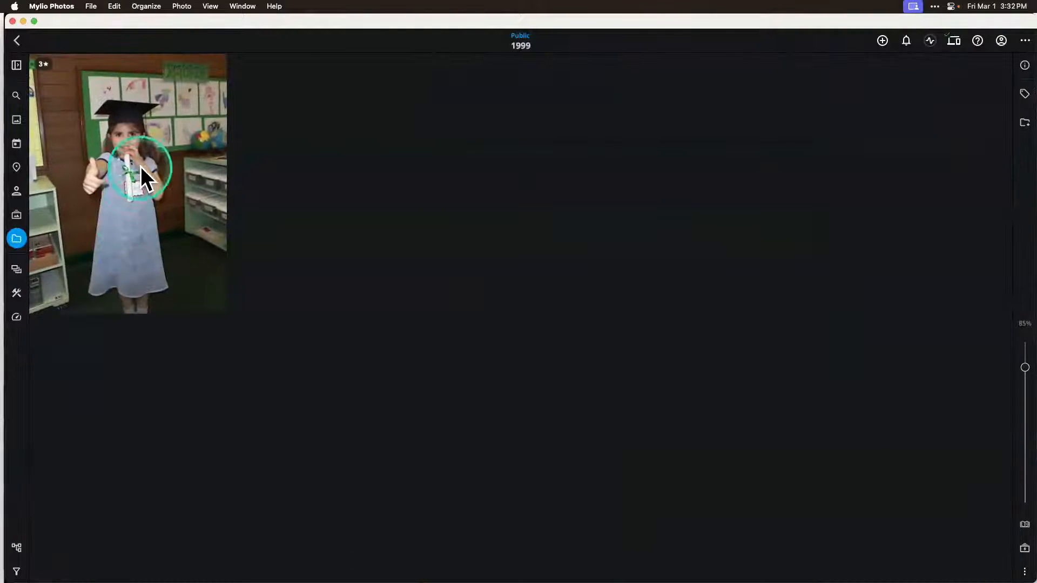
click(17, 43)
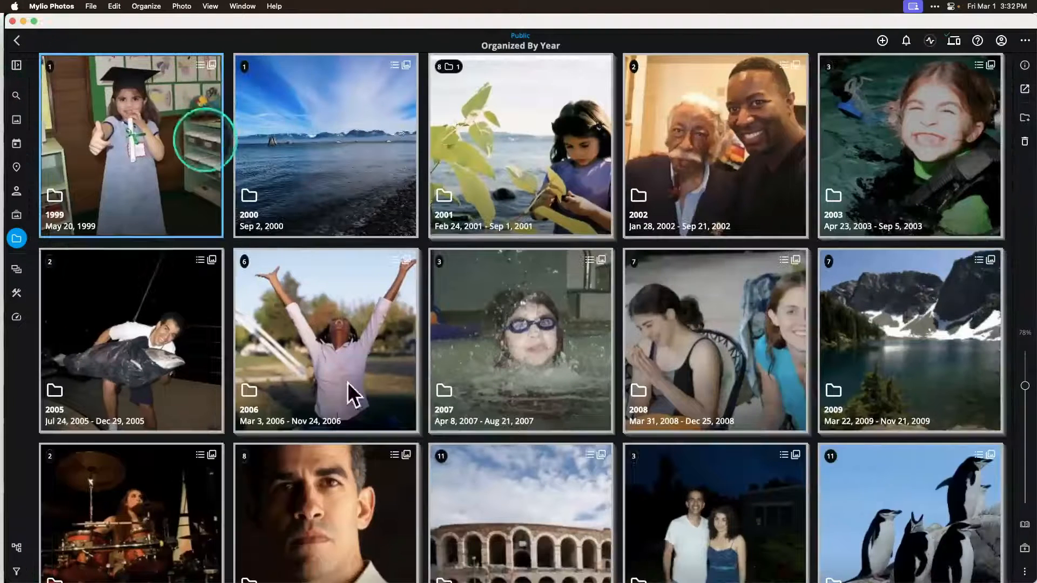
scroll(603, 475, down, 7)
scroll(604, 475, up, 4)
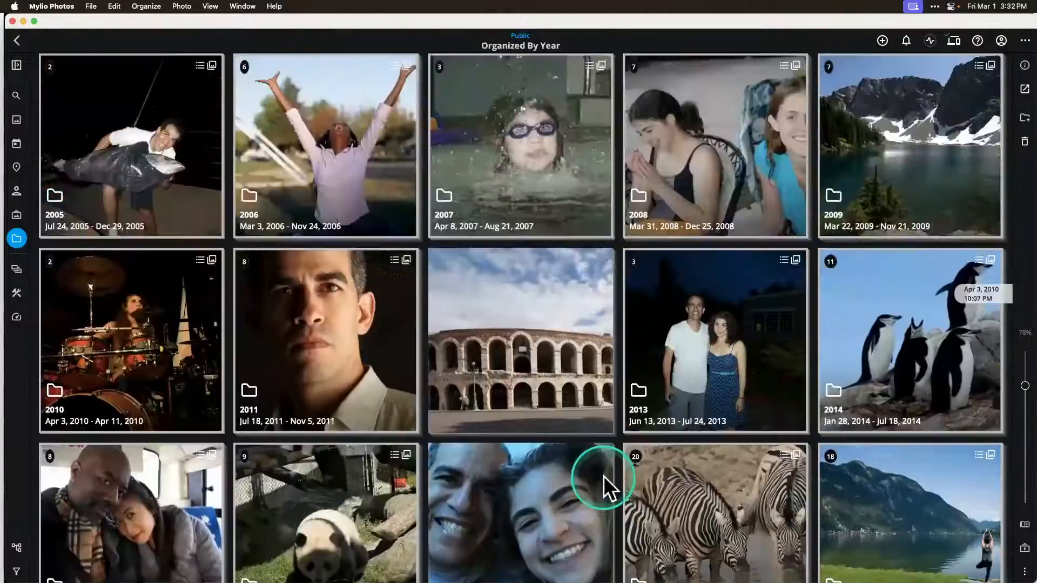
scroll(604, 475, up, 4)
key(Escape)
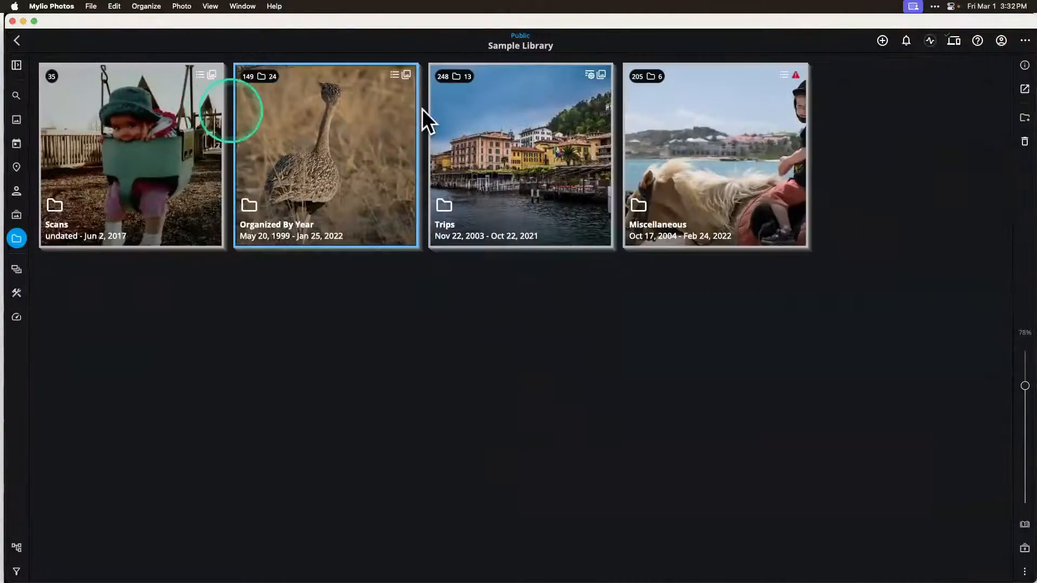
Step: View the subfolders of Trips and of Miscellaneous, returning to Sample Library after each
double_click(492, 166)
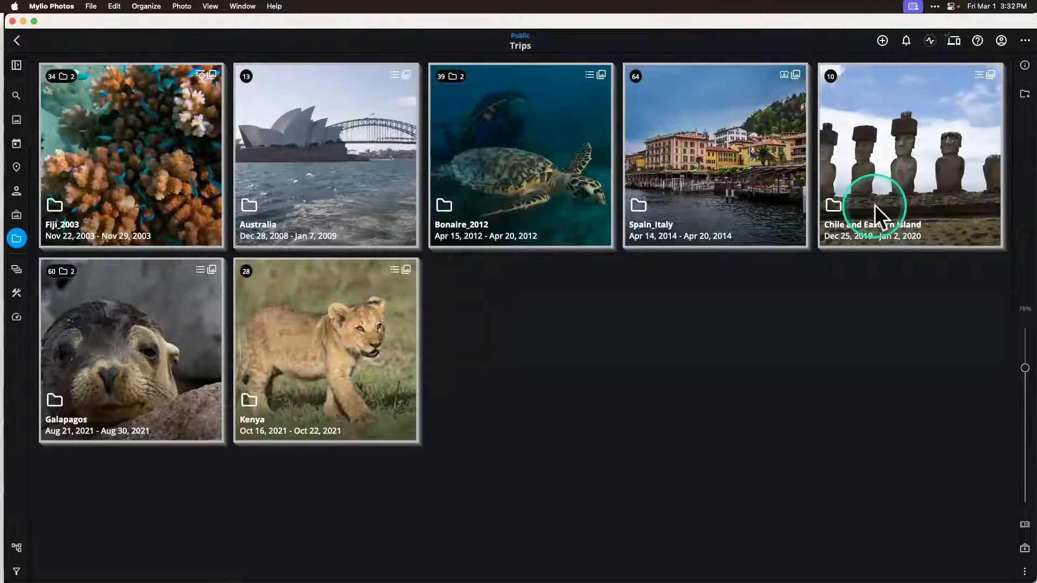
key(Escape)
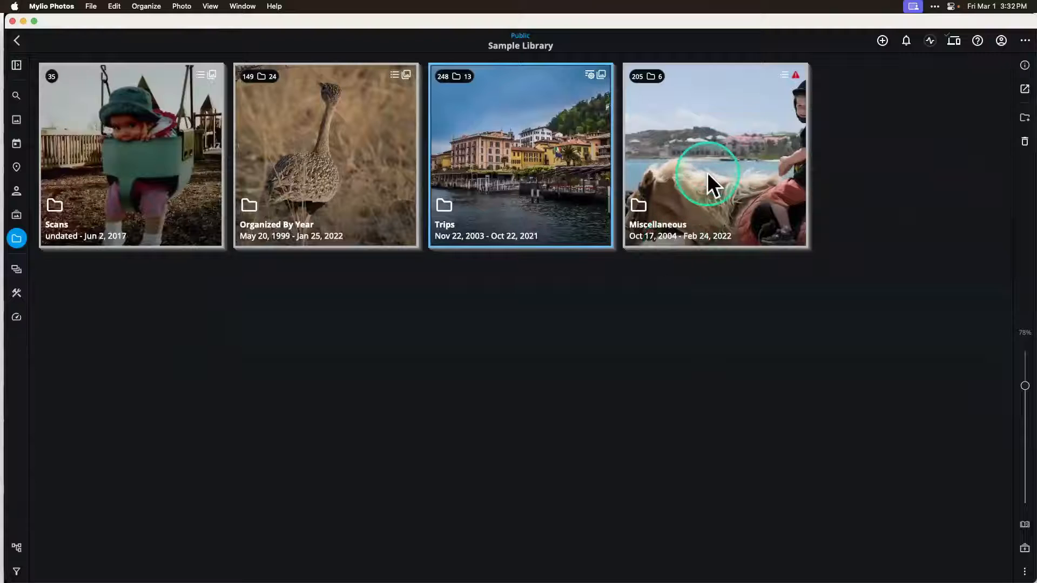
double_click(707, 173)
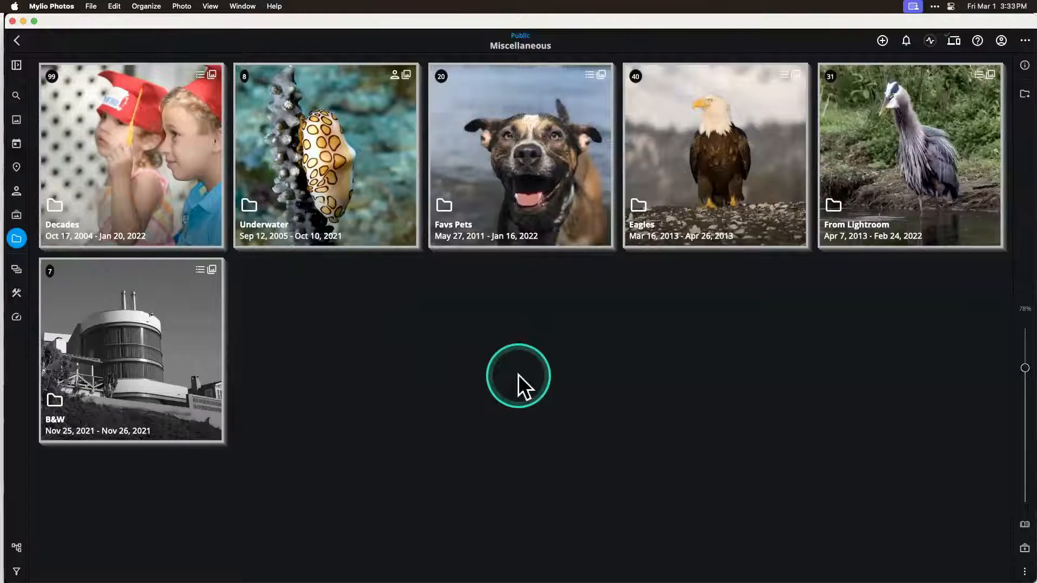
key(Escape)
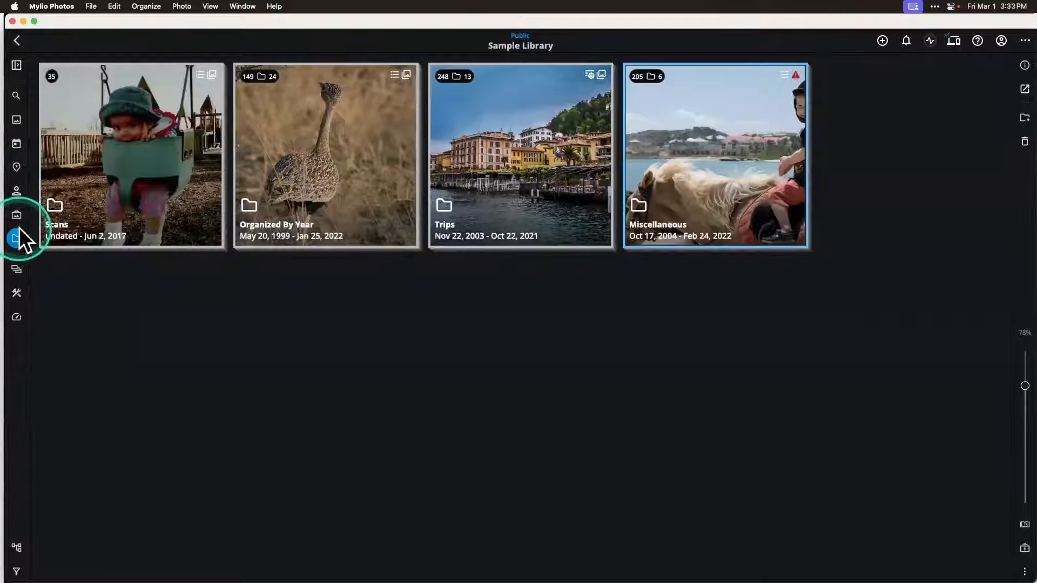
Step: Return to the folders overview and display the folder tree, expanding and collapsing Apple Photos in it
click(16, 237)
click(112, 468)
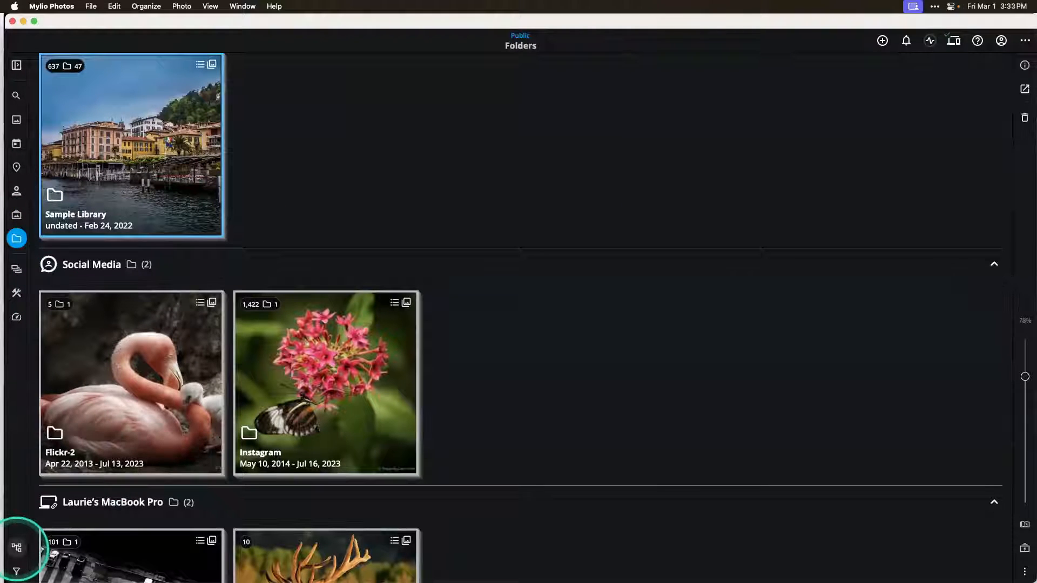
click(16, 546)
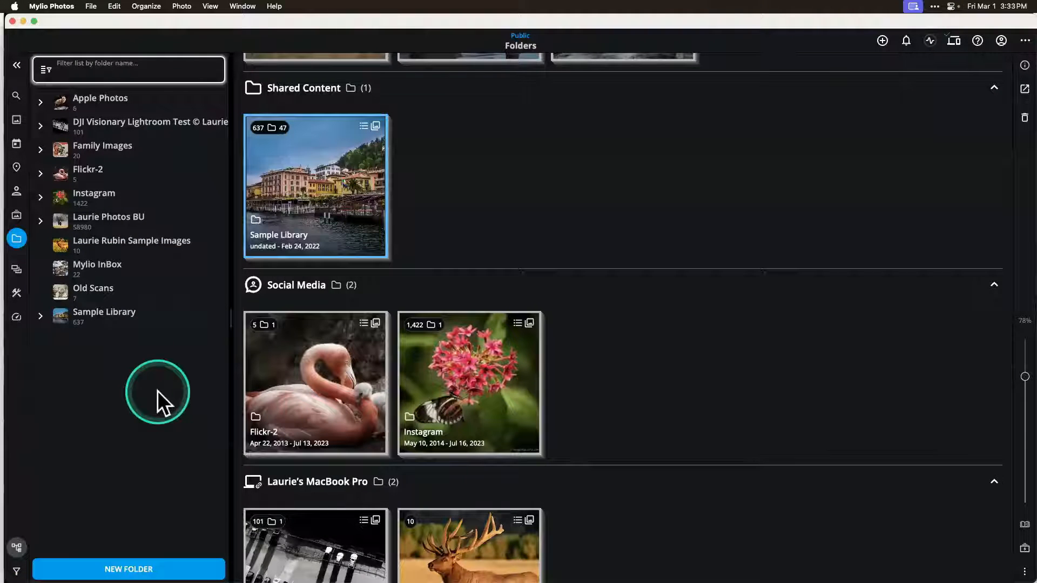
click(41, 102)
click(40, 103)
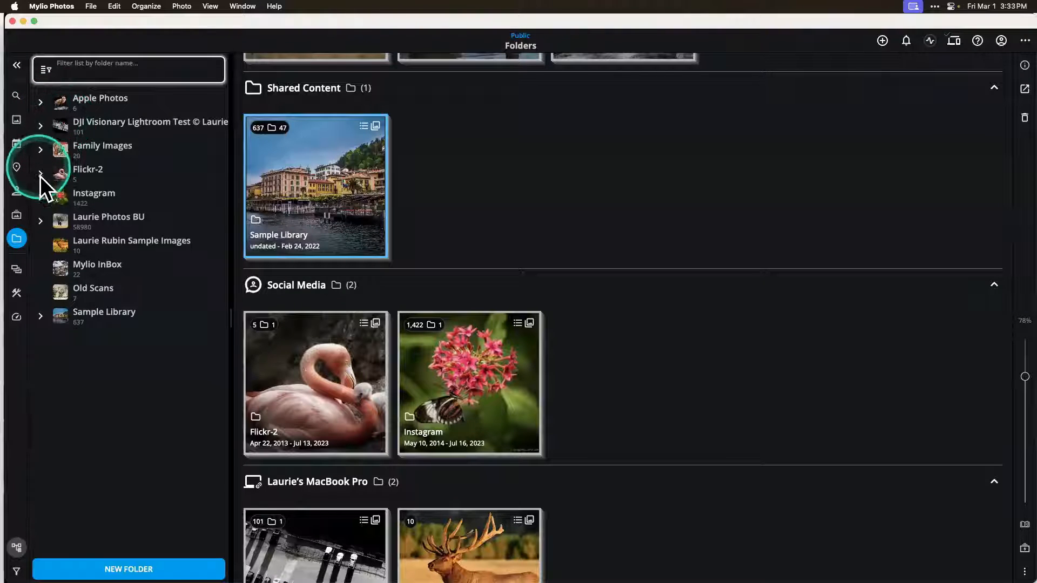
Step: Expand Family Images in the folder tree, view the photos of its first displayed subfolder, collapse it and return to the folders overview
click(40, 150)
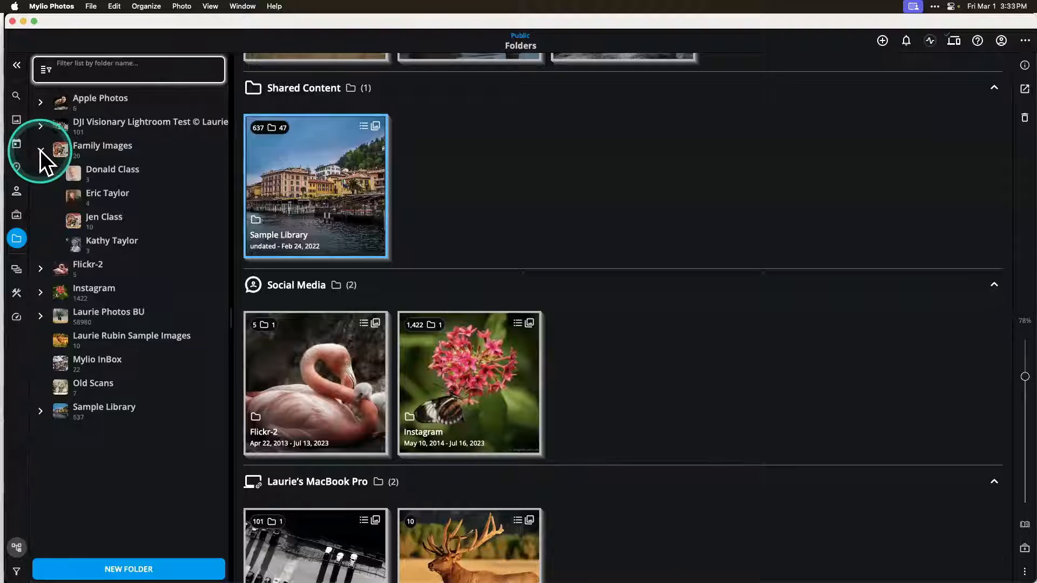
click(62, 148)
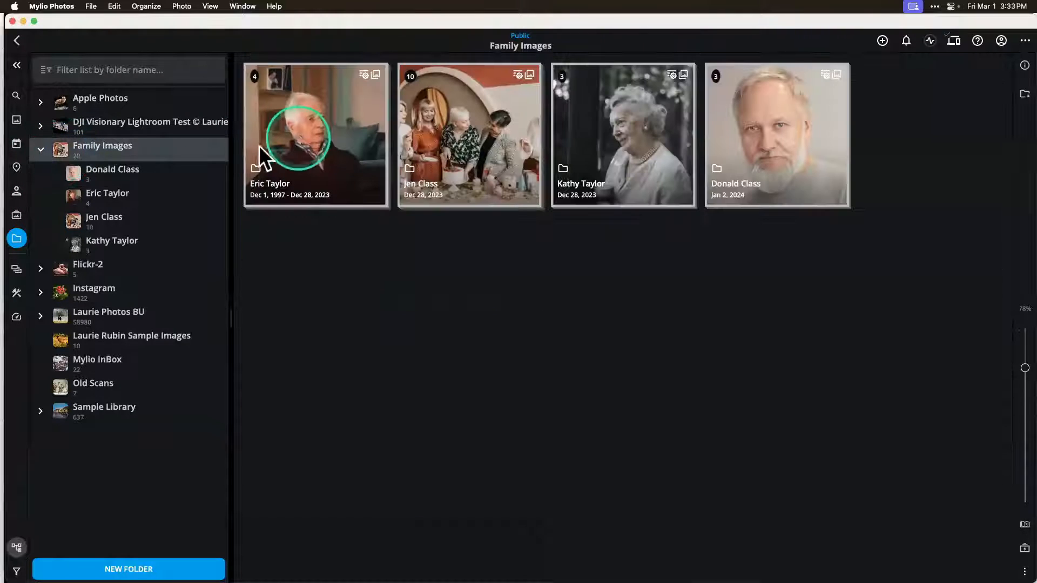
click(335, 151)
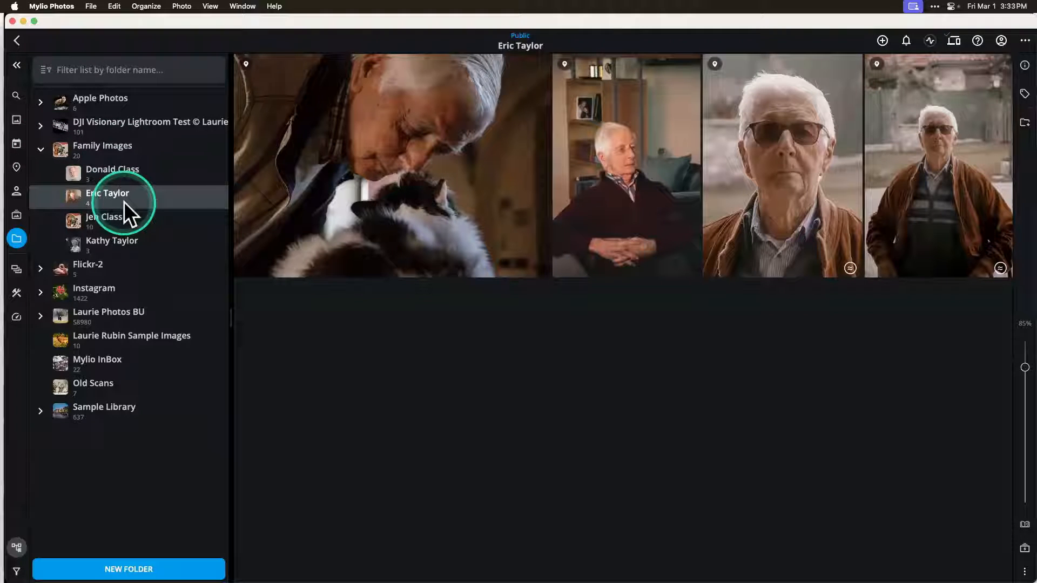
click(41, 150)
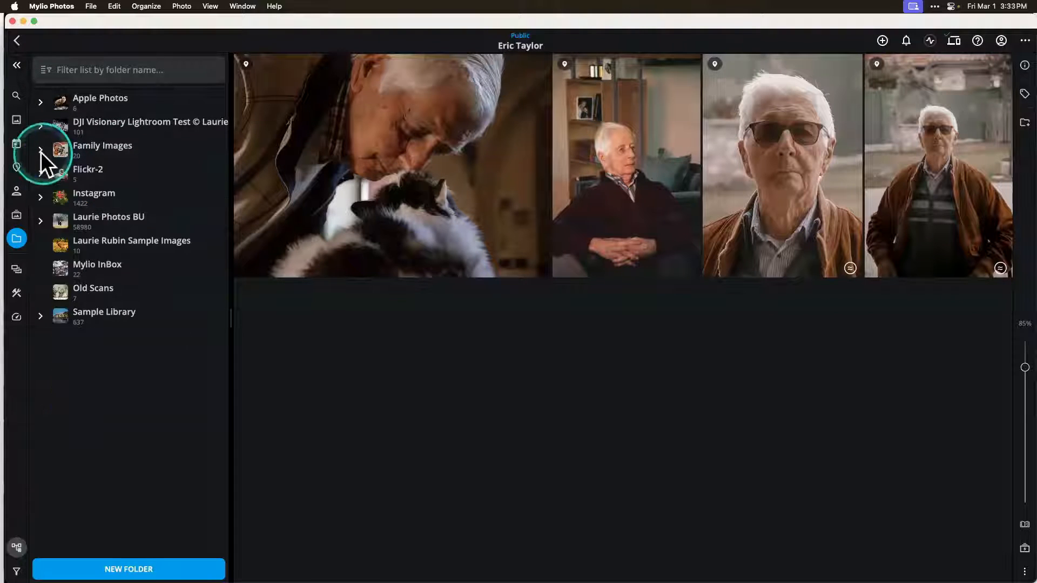
click(16, 236)
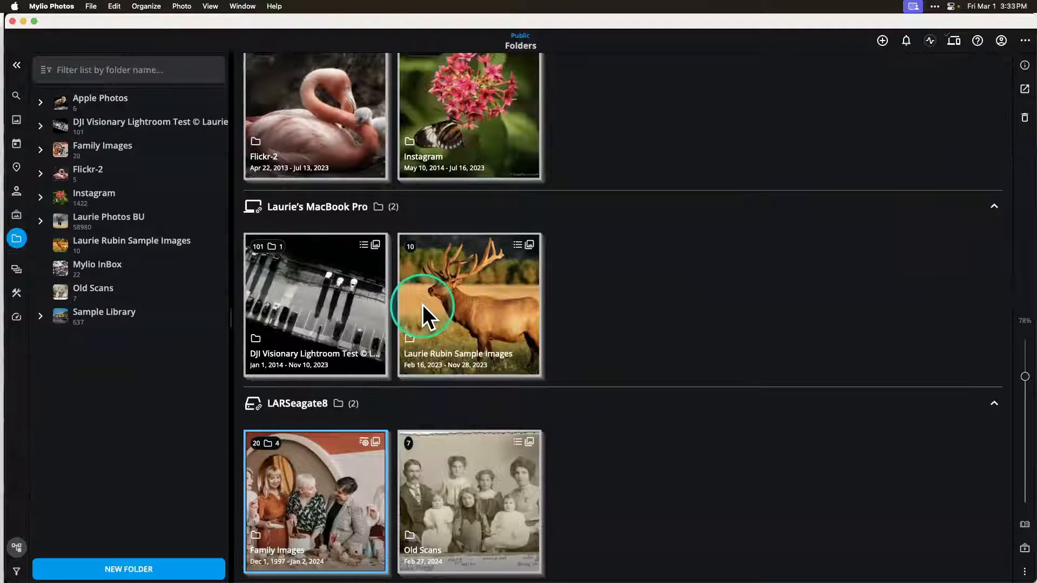
scroll(422, 303, up, 10)
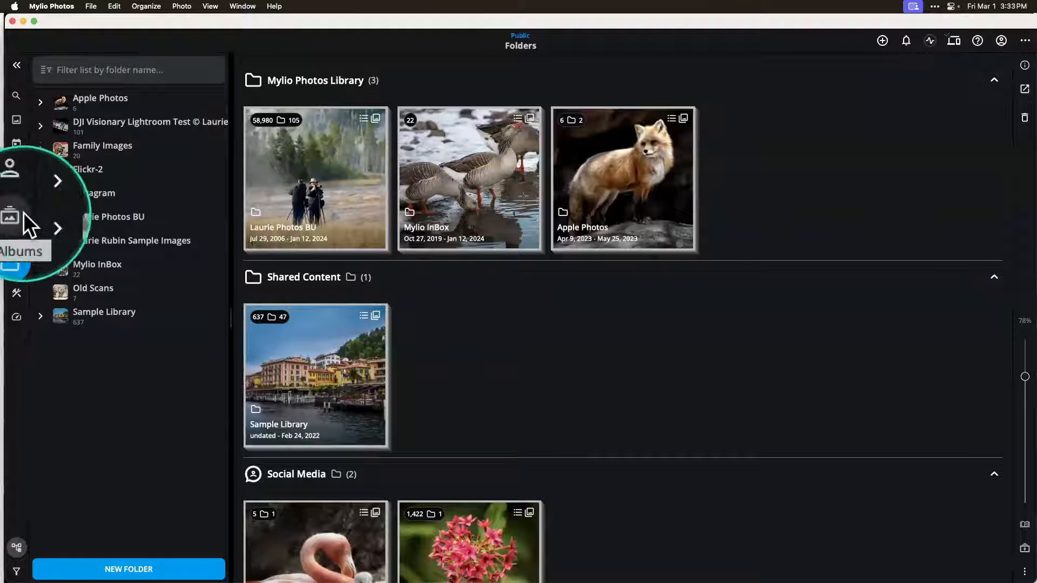
Step: Open the Albums view and look over the albums
click(21, 213)
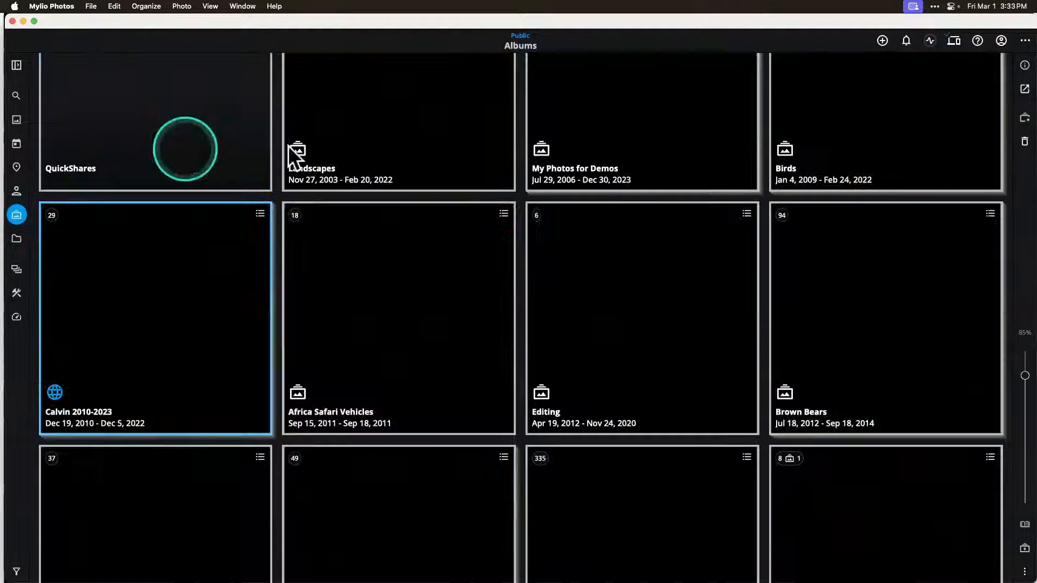
scroll(474, 255, up, 5)
scroll(474, 254, down, 3)
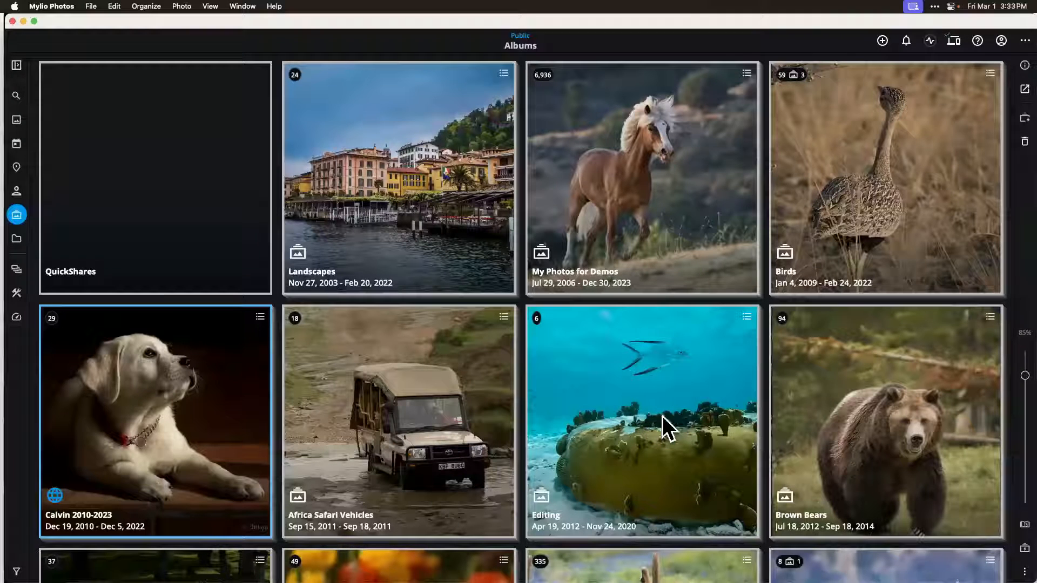
Step: Open the My Photos for Demos album and browse to the photos of cowboys and running horses
scroll(869, 451, down, 1)
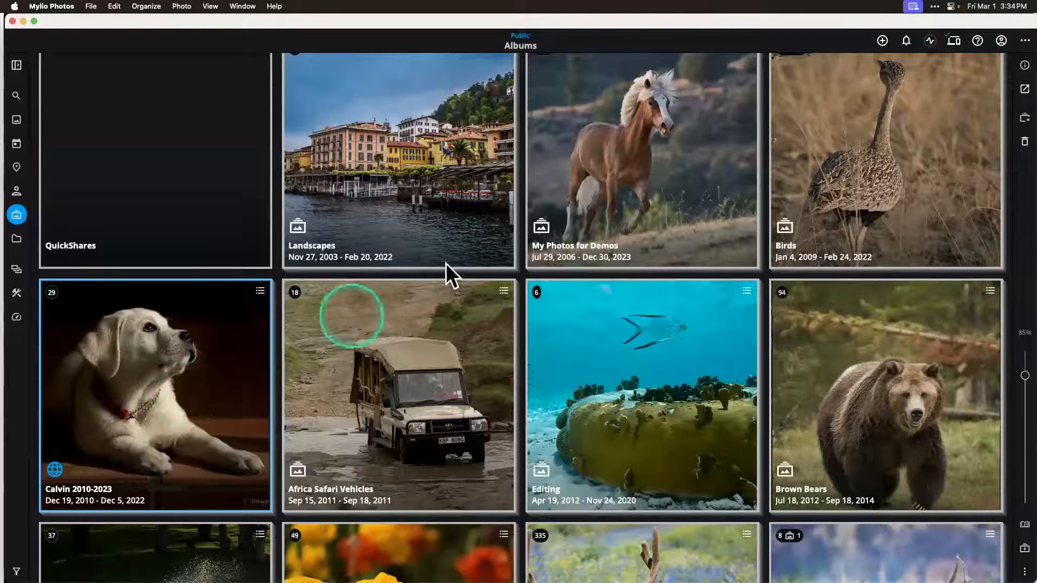
scroll(650, 174, up, 1)
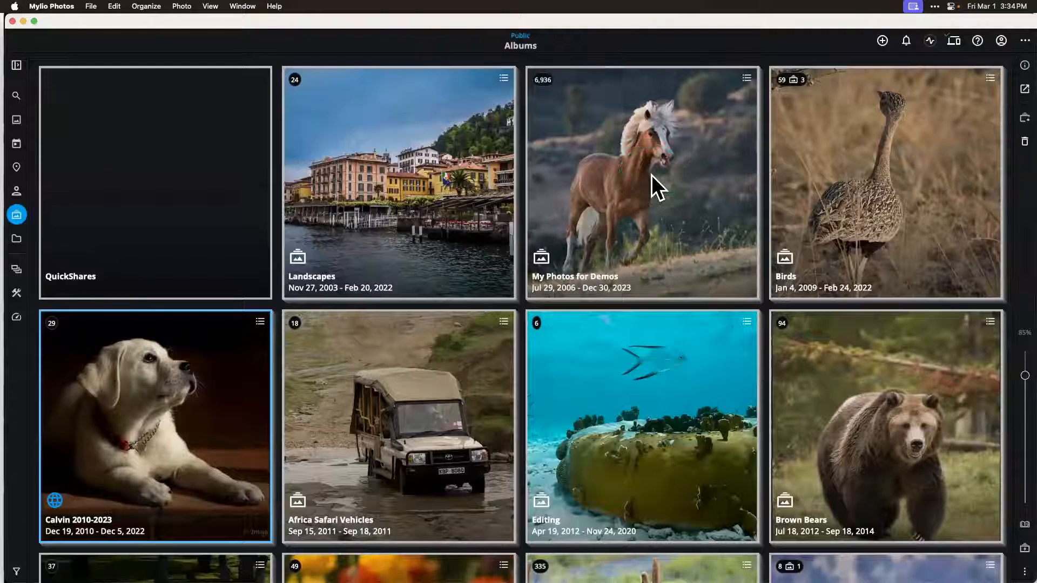
click(642, 175)
click(612, 206)
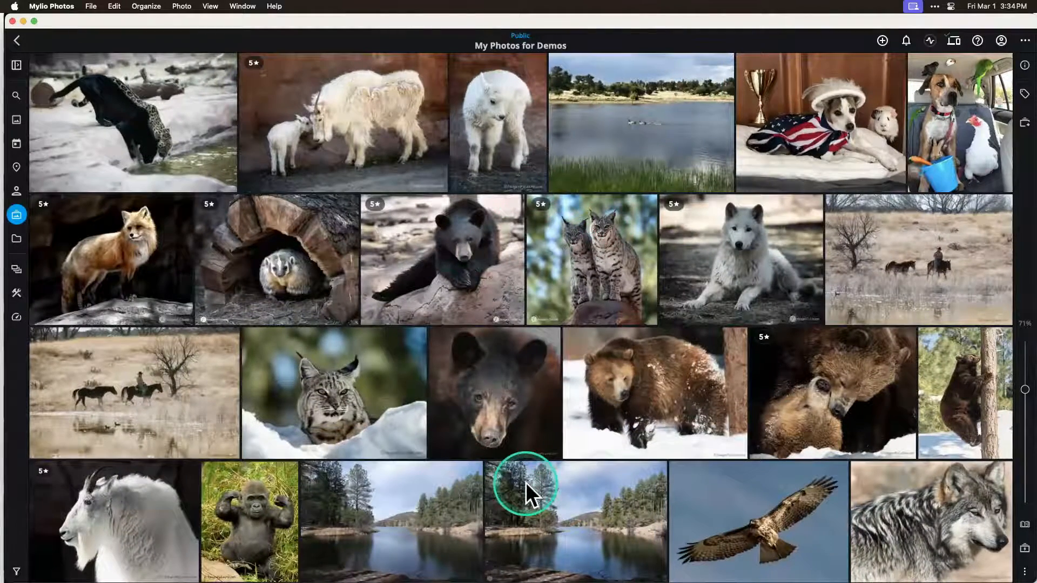
scroll(526, 481, down, 10)
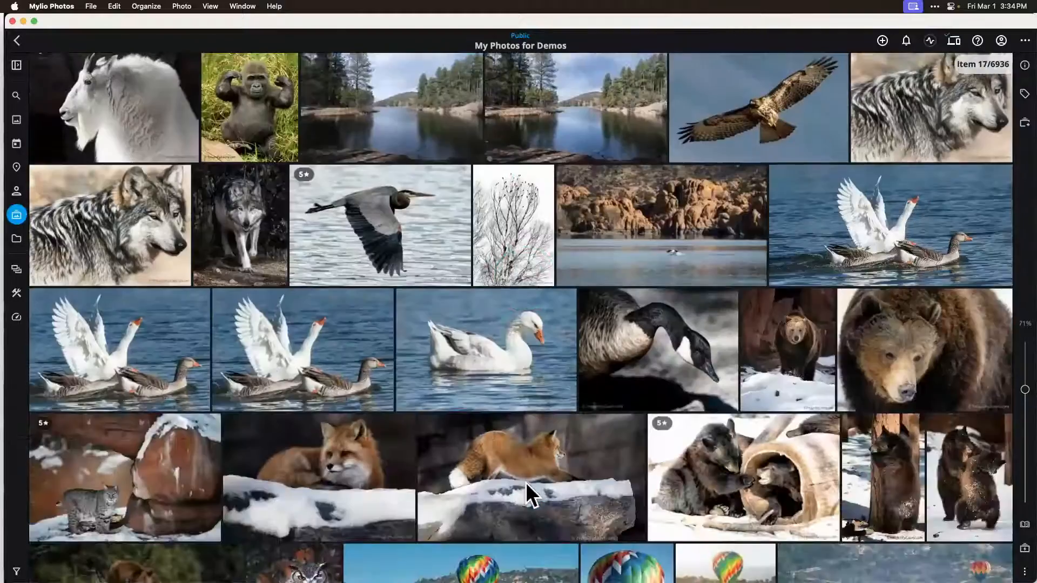
scroll(526, 481, down, 10)
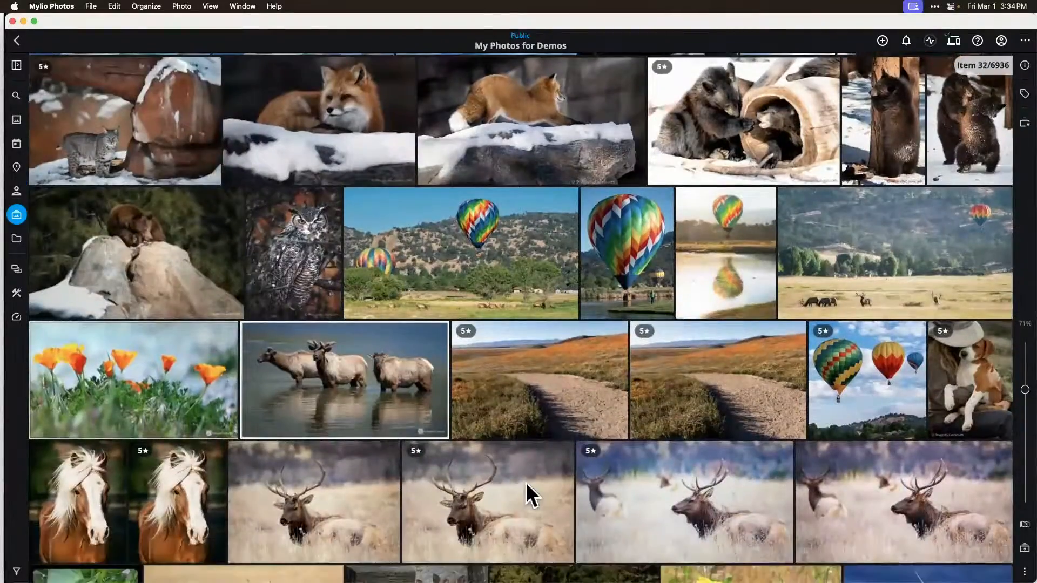
scroll(525, 481, down, 6)
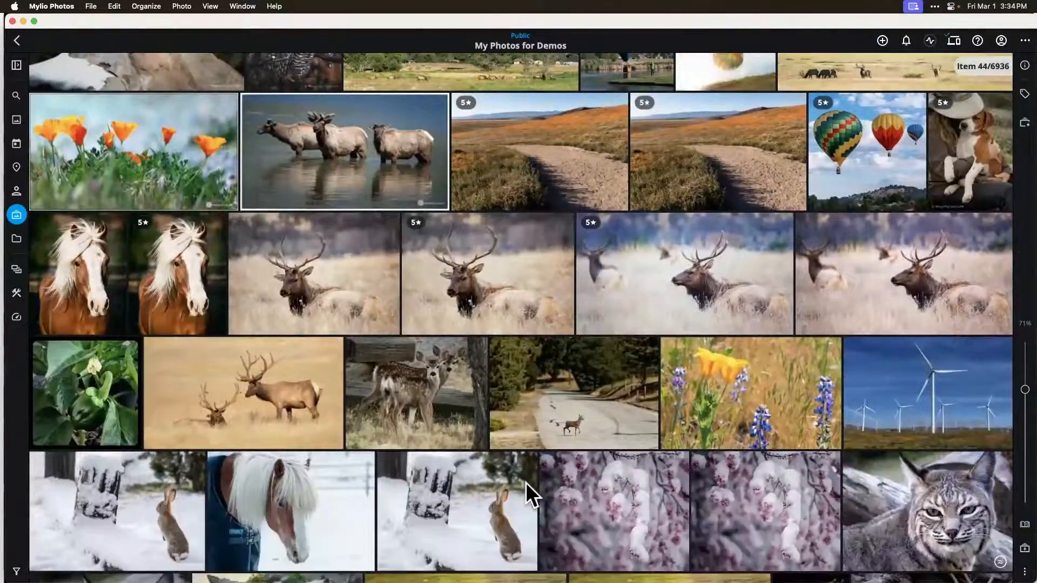
scroll(525, 482, down, 3)
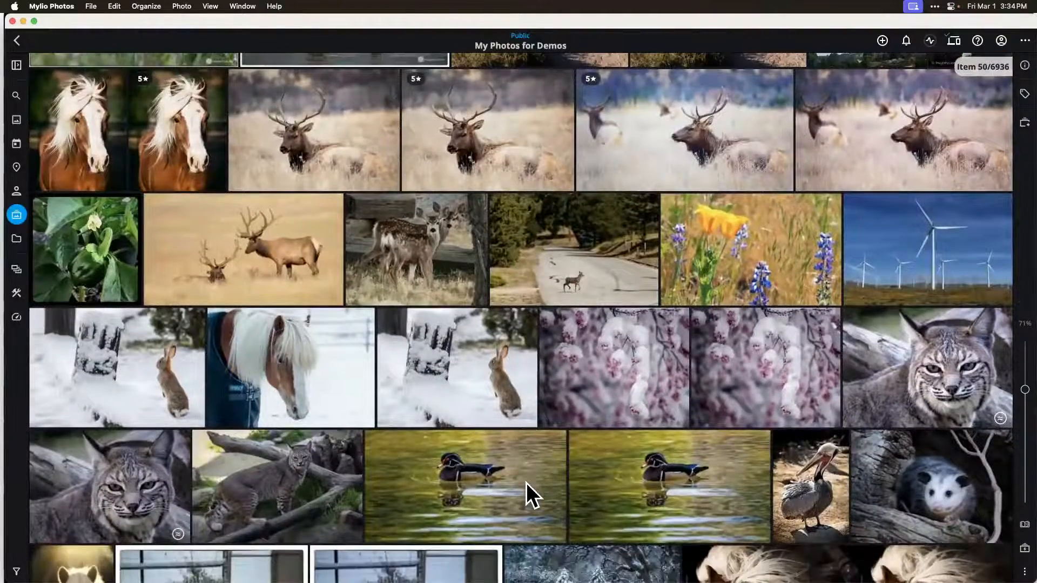
scroll(526, 481, down, 10)
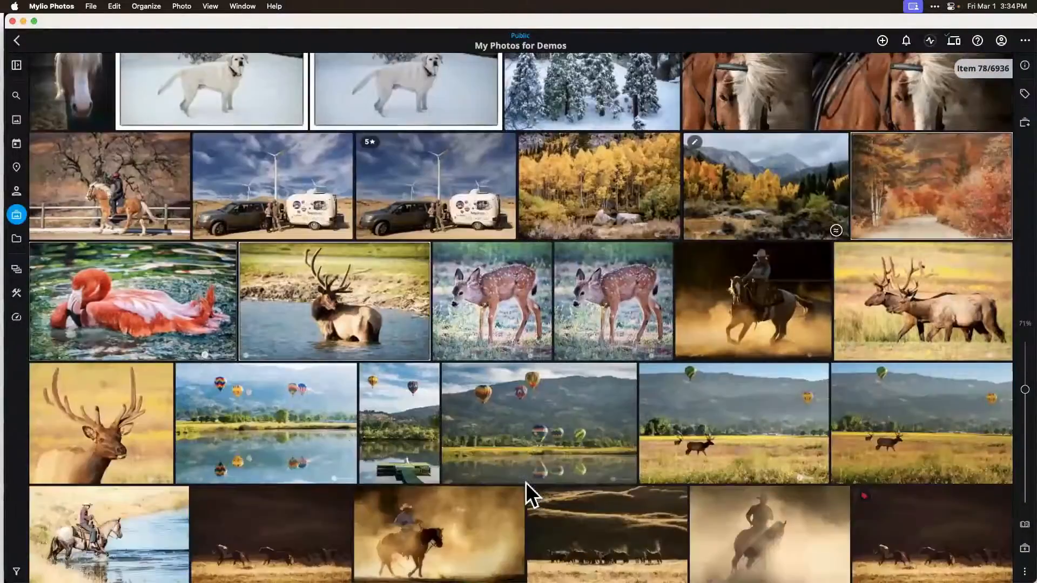
scroll(525, 482, down, 4)
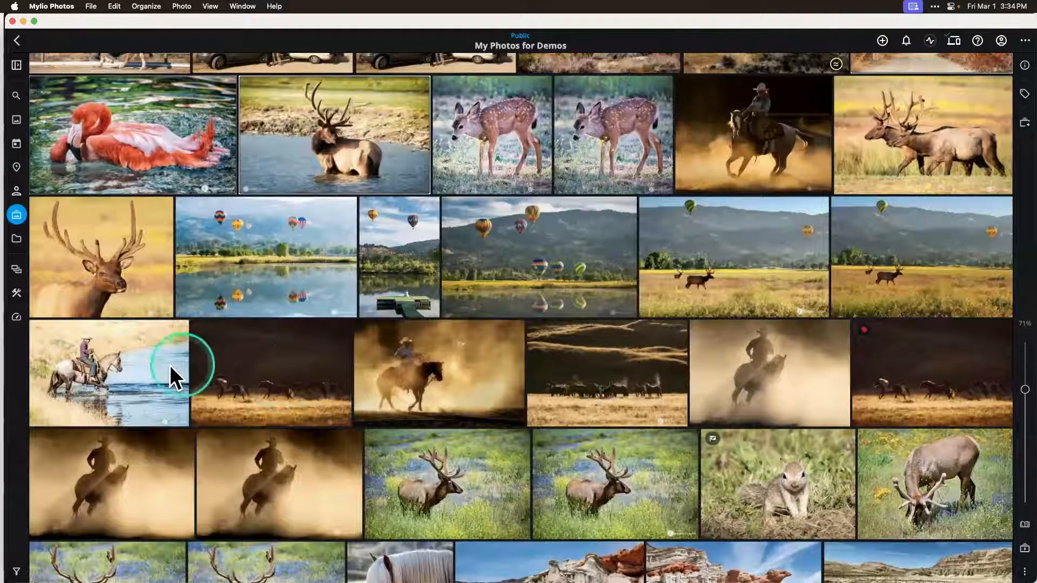
Step: Try selecting the consecutive photos from the rider in the water through the second cowboy silhouette in the row below
click(119, 372)
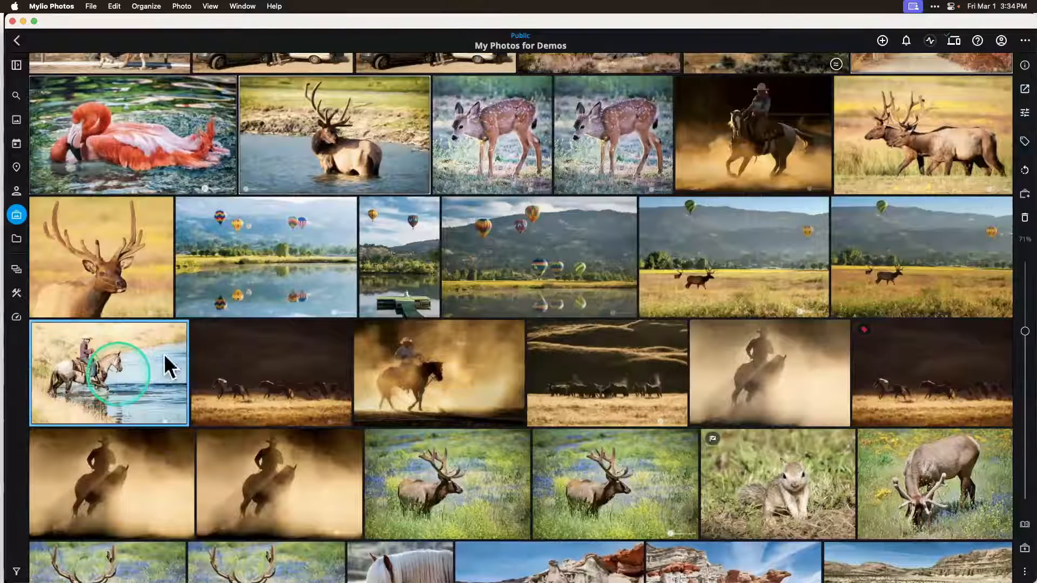
shift+click(285, 482)
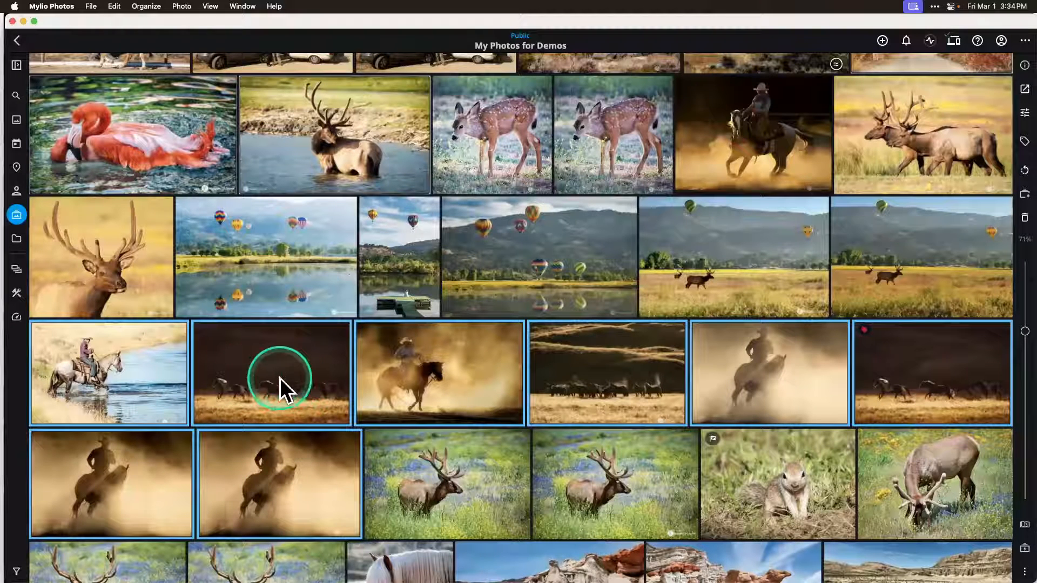
right_click(280, 474)
click(297, 486)
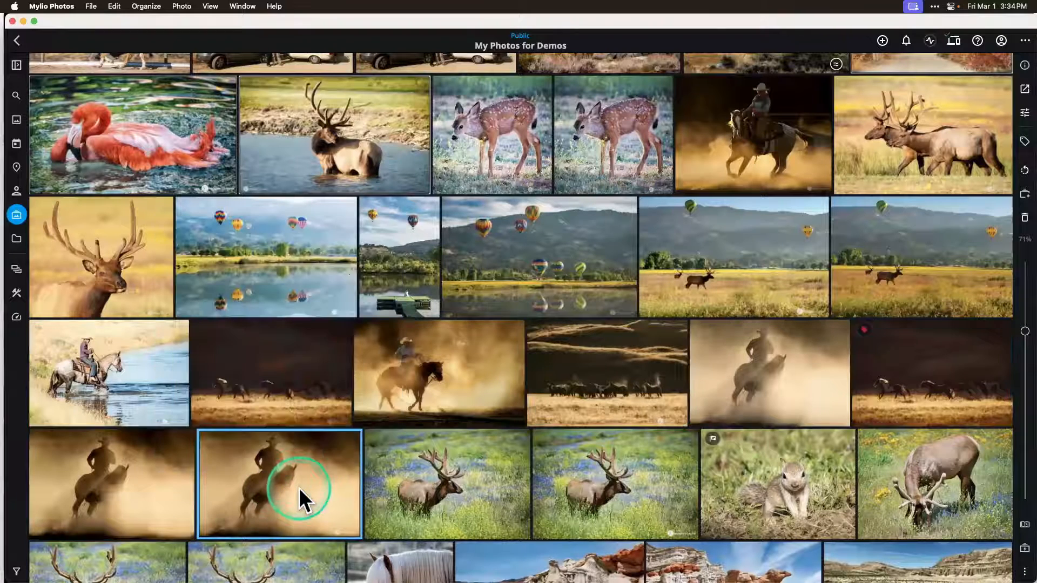
Step: Select six individual photos: the rider in water, both dark running-horse shots, the rider in golden dust, the distant herd and the second cowboy silhouette
click(146, 395)
right_click(309, 387)
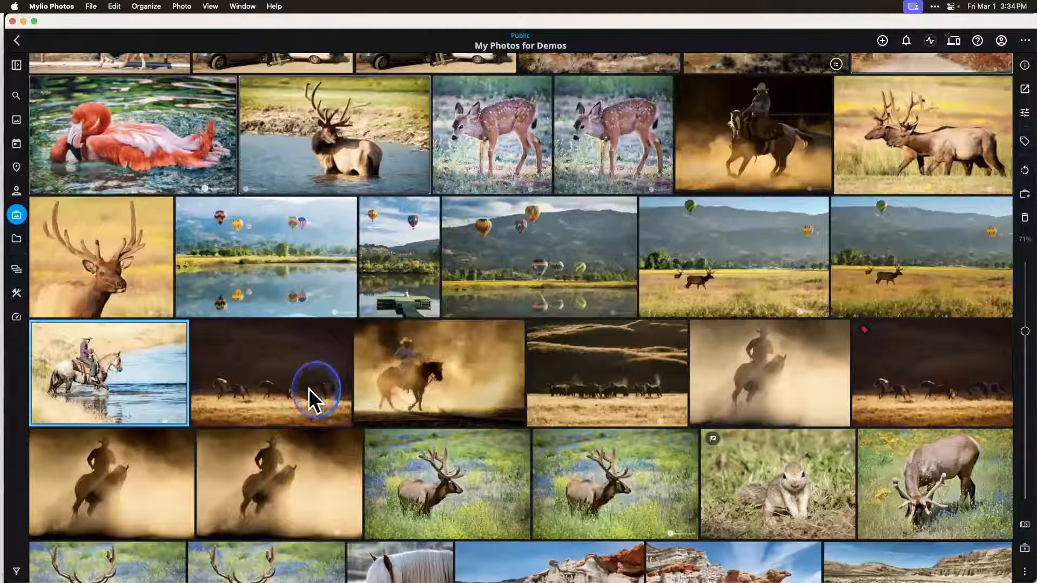
click(294, 413)
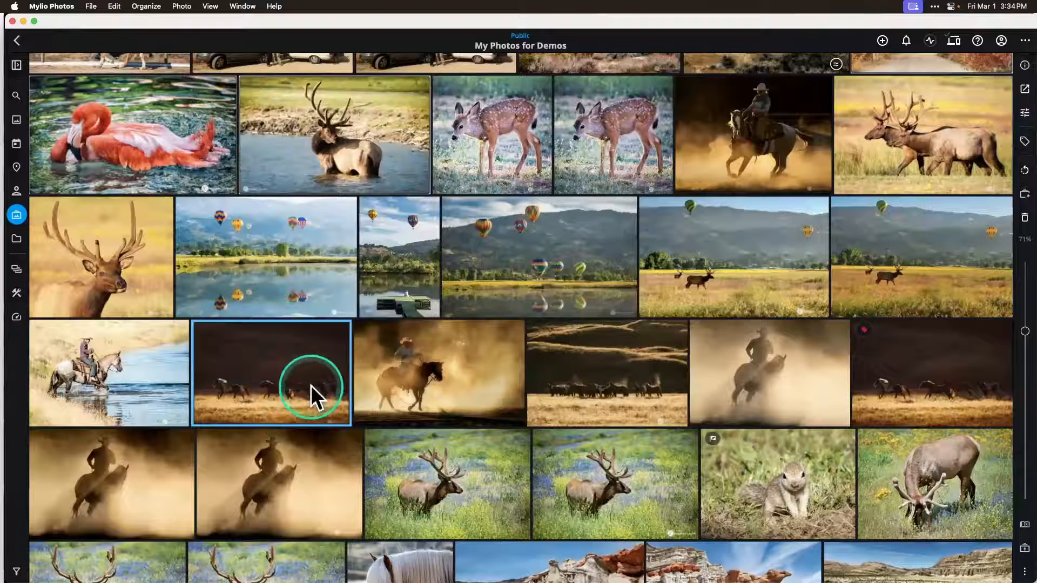
super+click(153, 372)
super+click(435, 380)
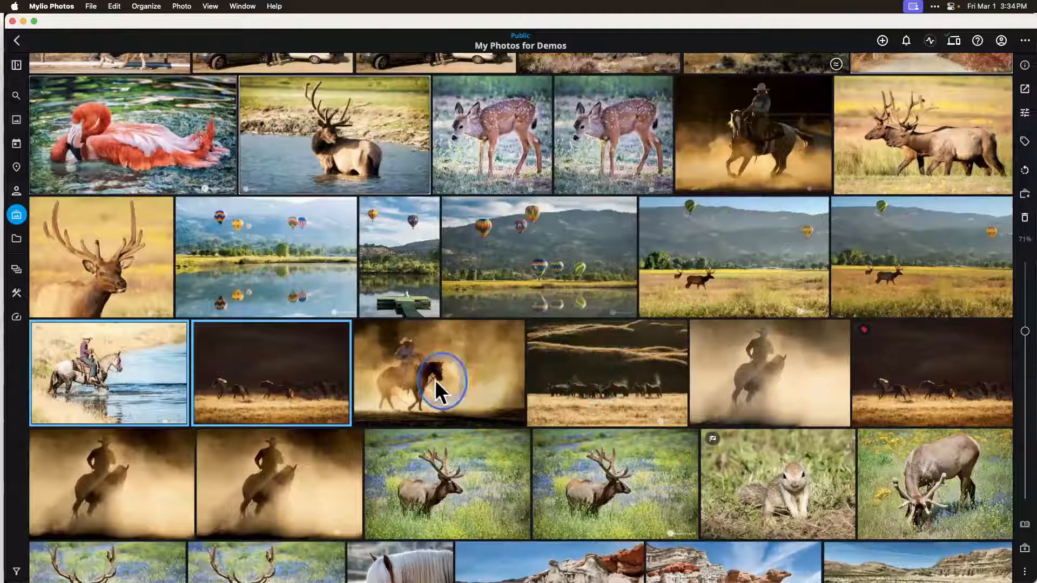
super+click(608, 373)
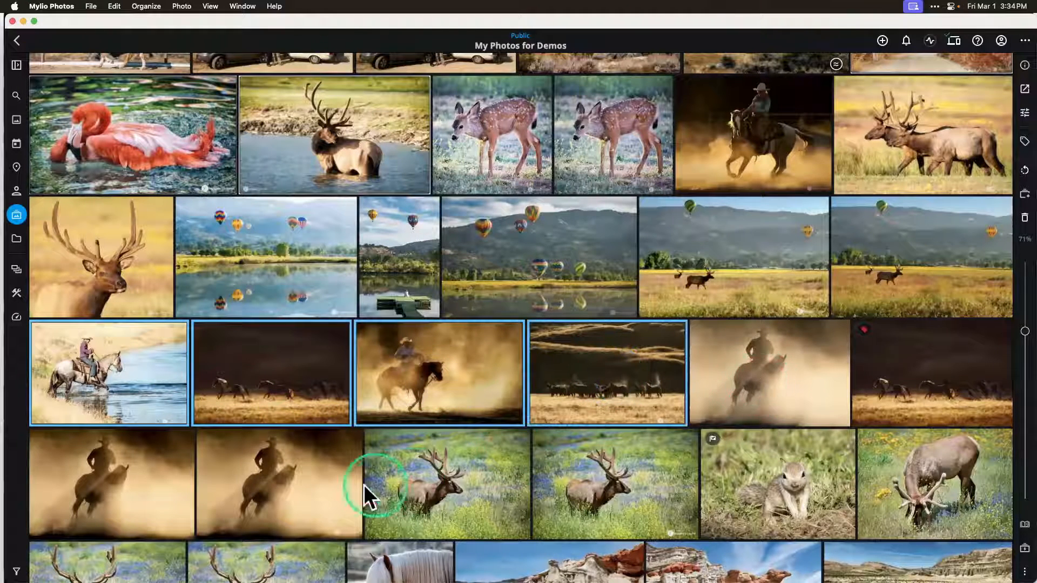
super+click(288, 494)
super+click(934, 373)
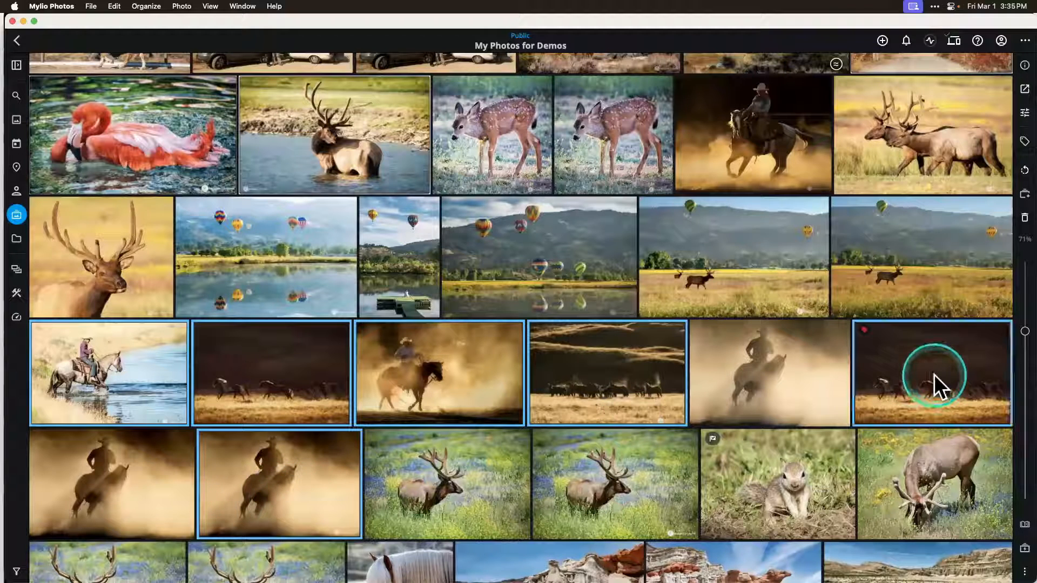
Step: Add the selected photos to a new top-level album named Cowboy Test
right_click(905, 367)
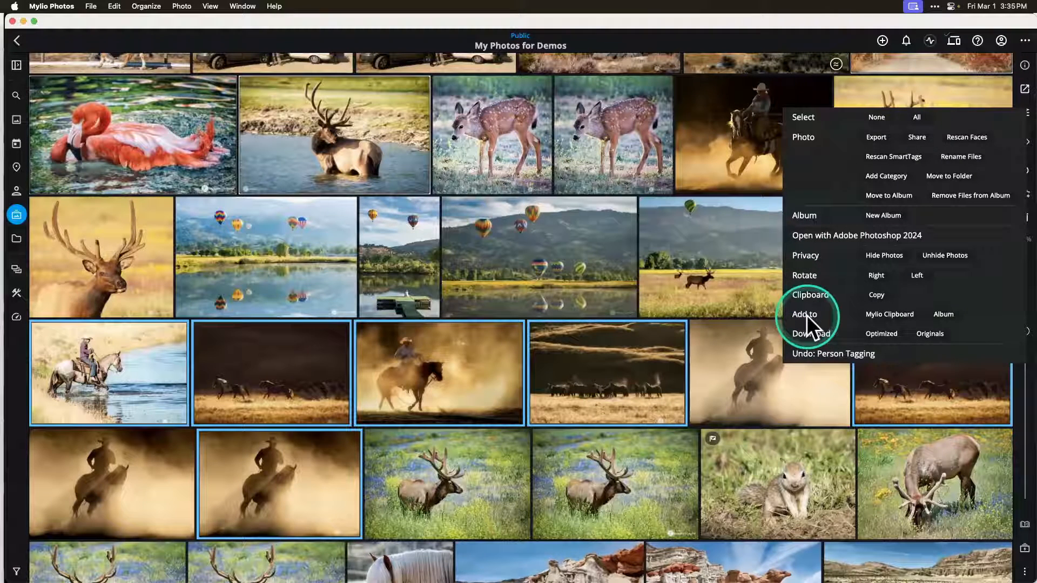
click(940, 314)
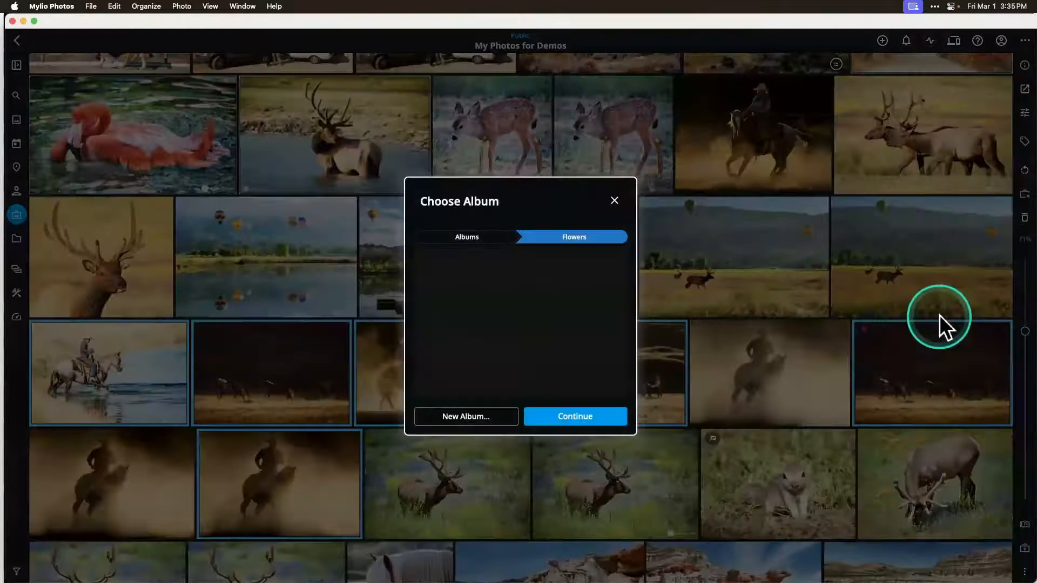
click(474, 237)
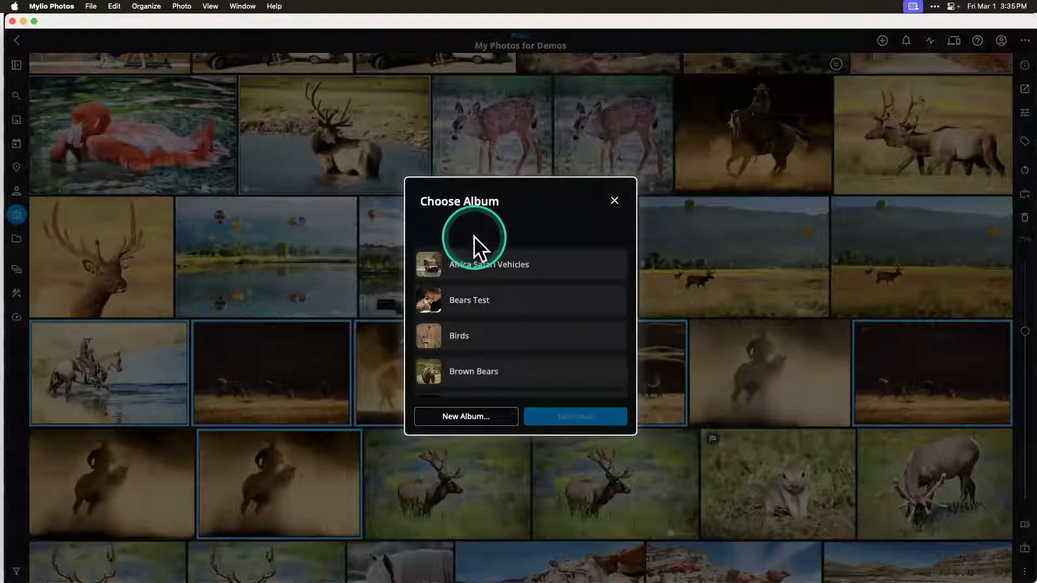
click(474, 416)
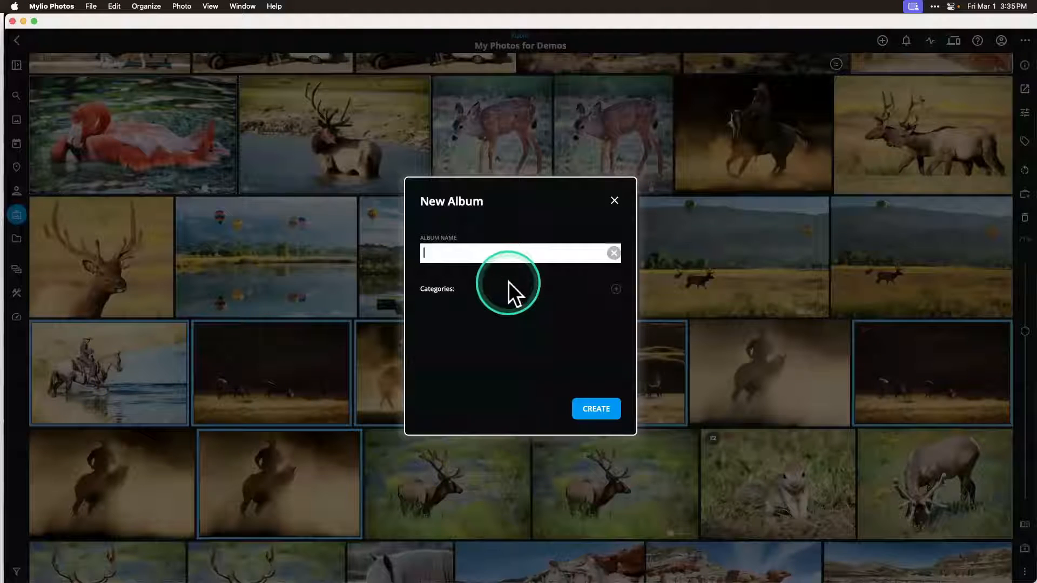
text(Cowbo)
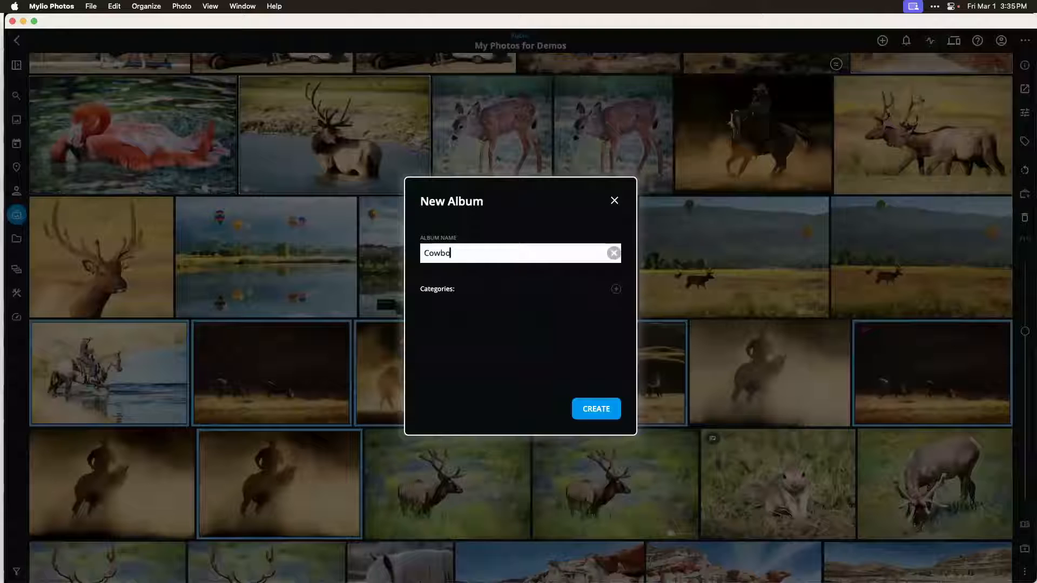
text(y Test)
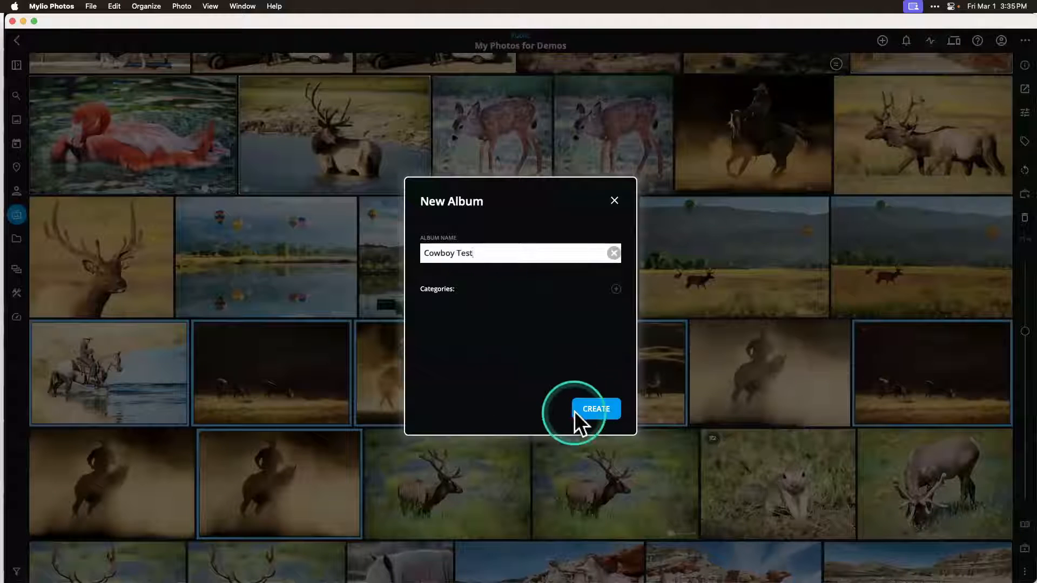
click(594, 409)
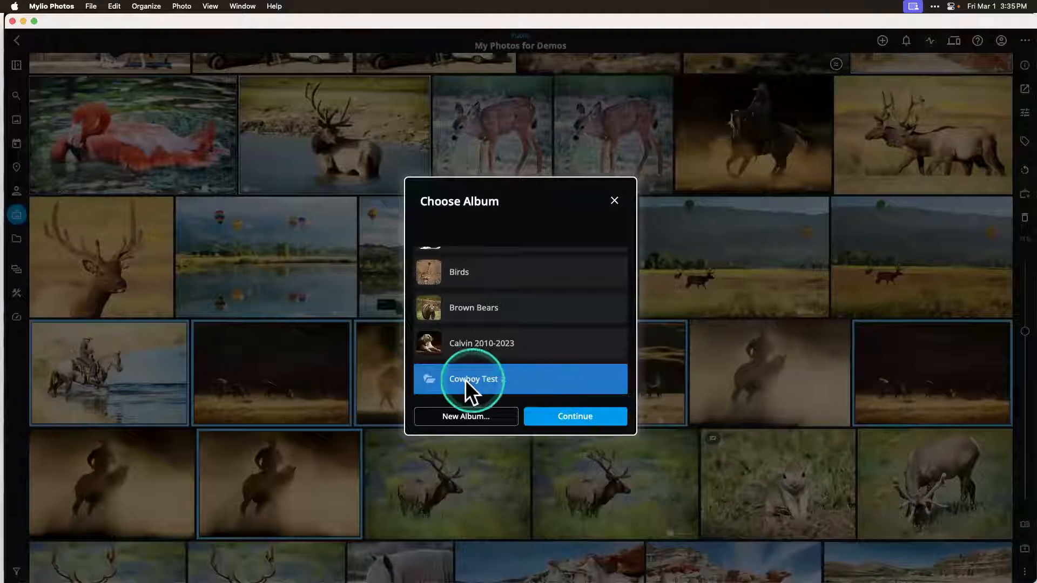
click(560, 416)
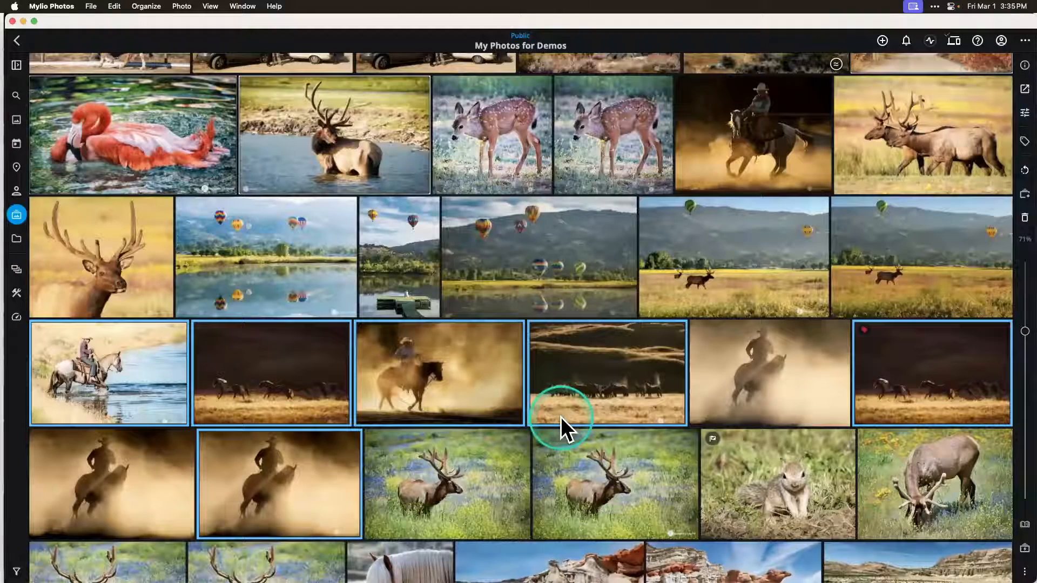
Step: Return to the albums overview and open the Cowboy Test album to view its photos
click(16, 215)
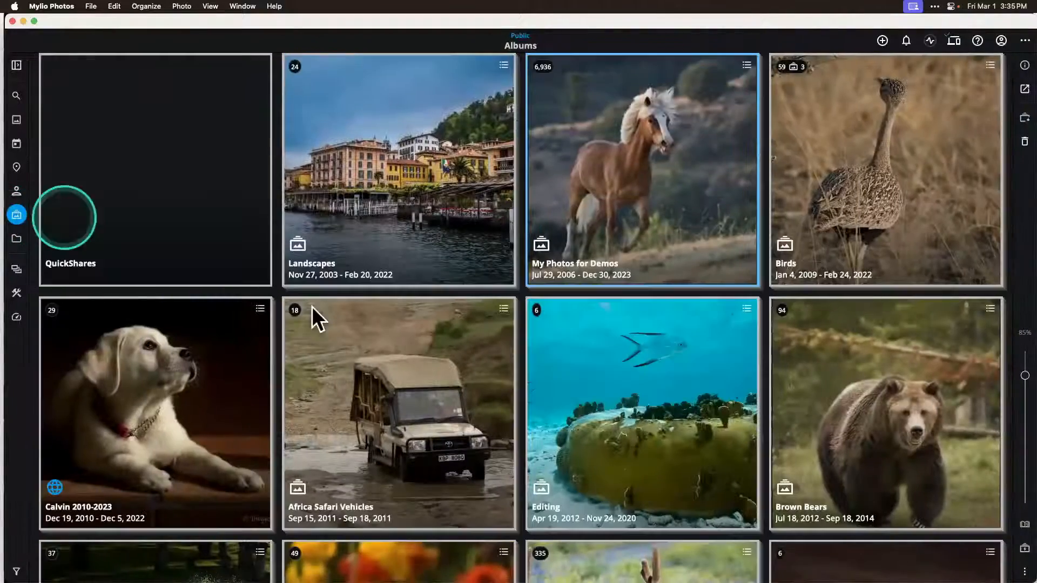
scroll(397, 404, down, 7)
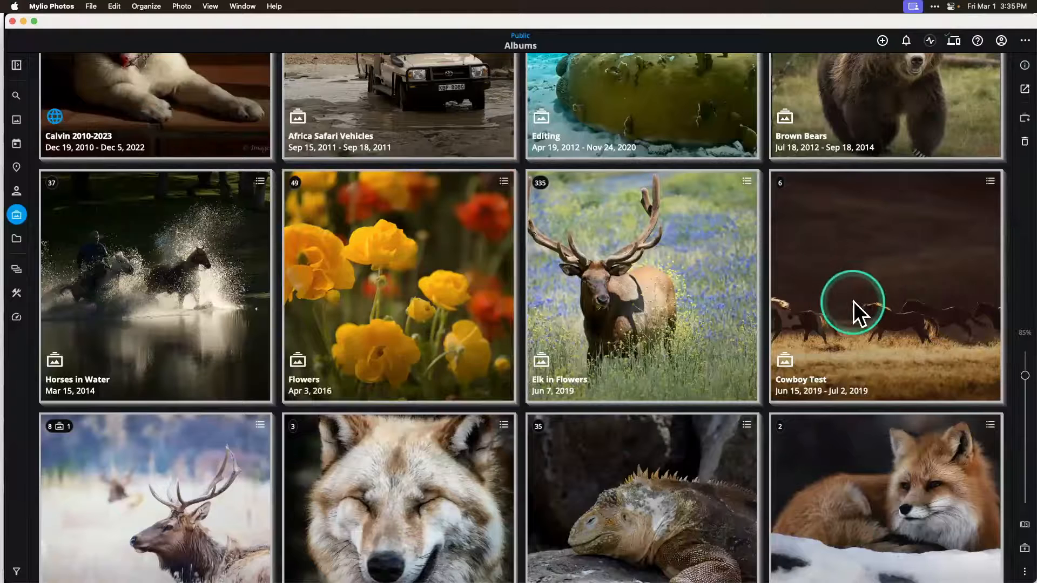
click(853, 301)
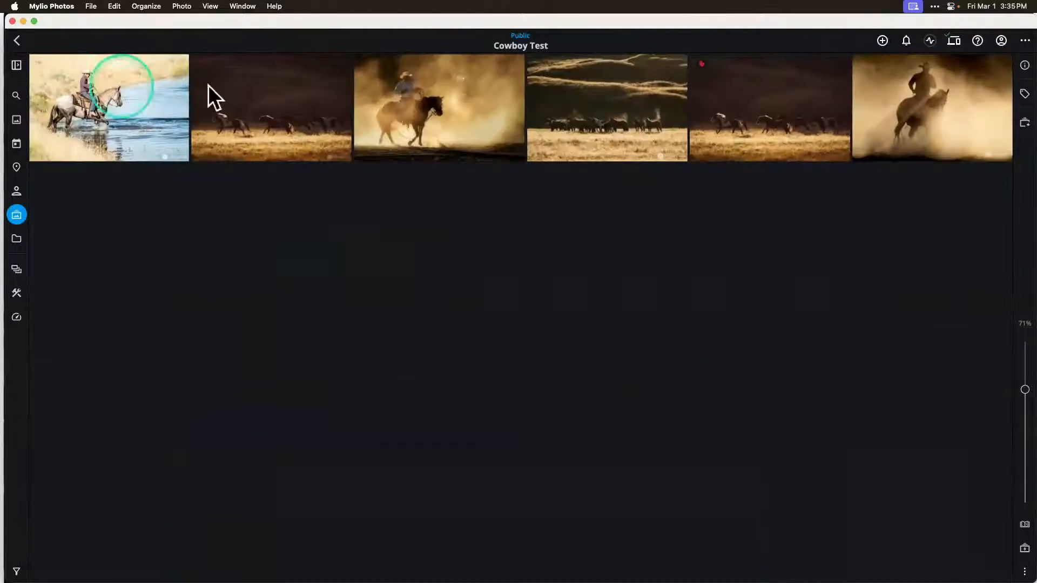
Step: Return to the albums overview and pin the cowboy silhouette in the dust as the Cowboy Test album's cover photo
click(16, 214)
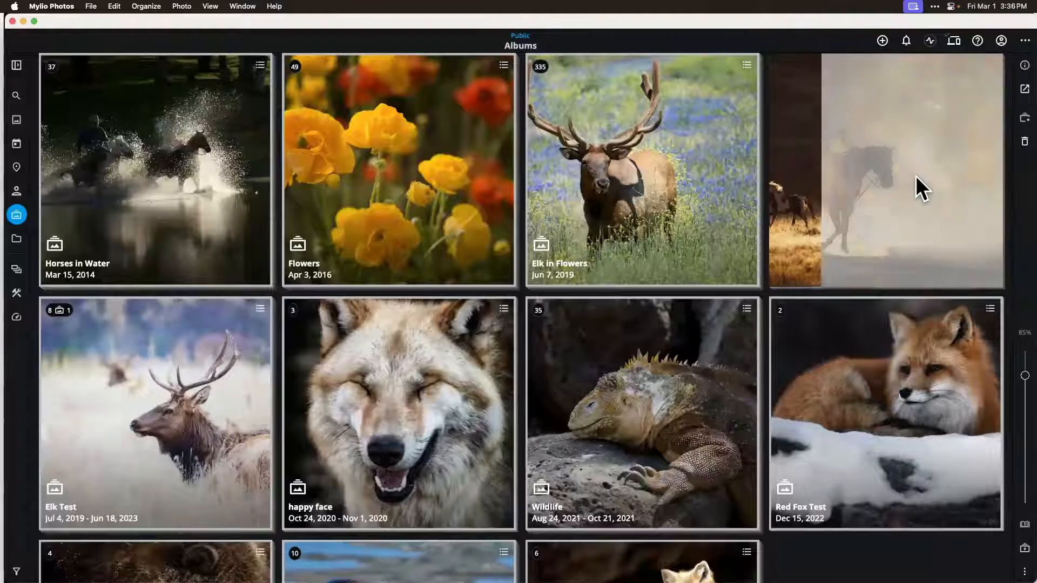
click(793, 259)
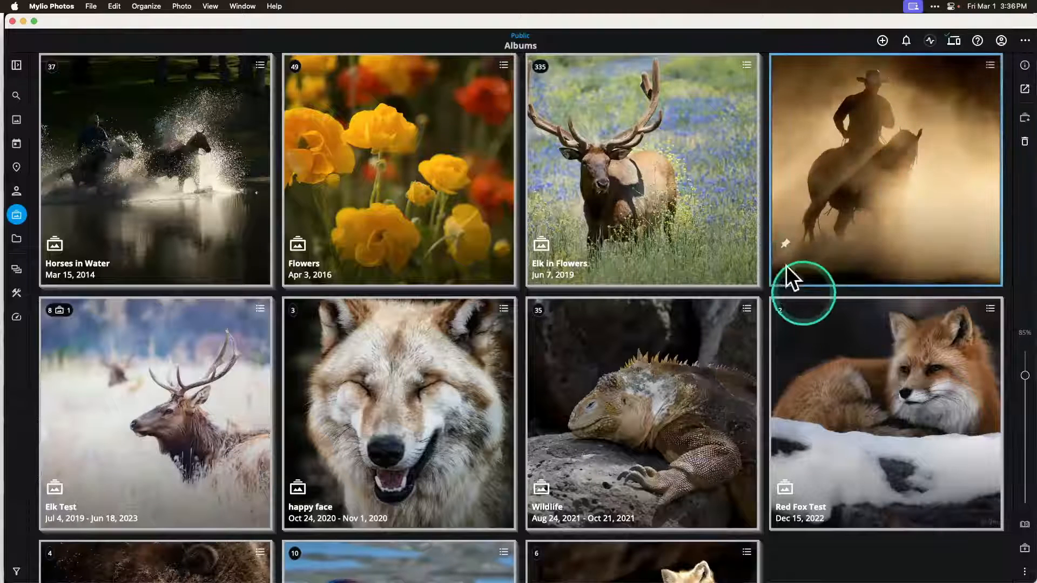
click(785, 245)
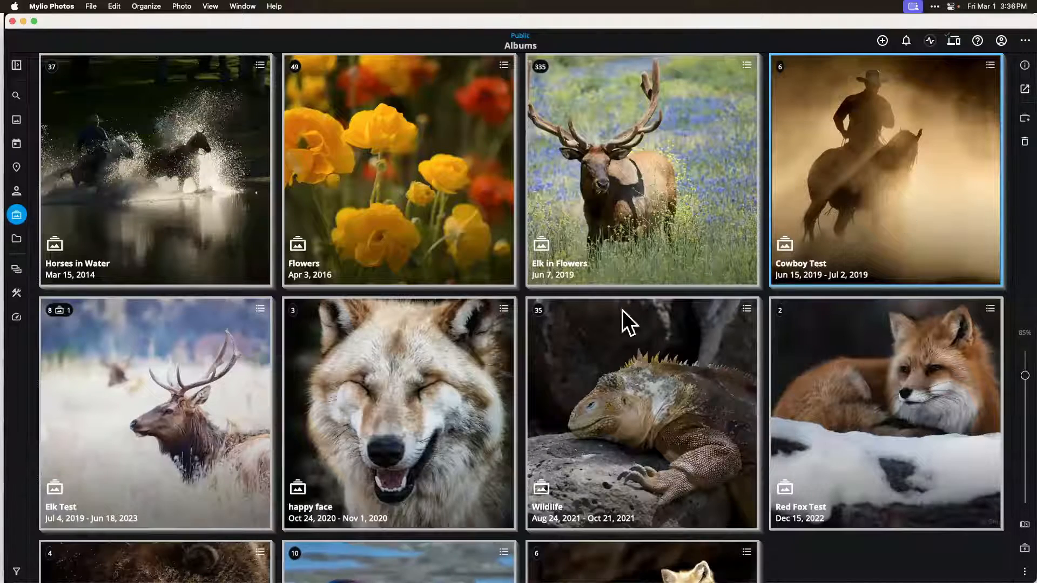
Step: Look over the remaining albums and open the Calvin 2010-2023 album
scroll(559, 391, down, 5)
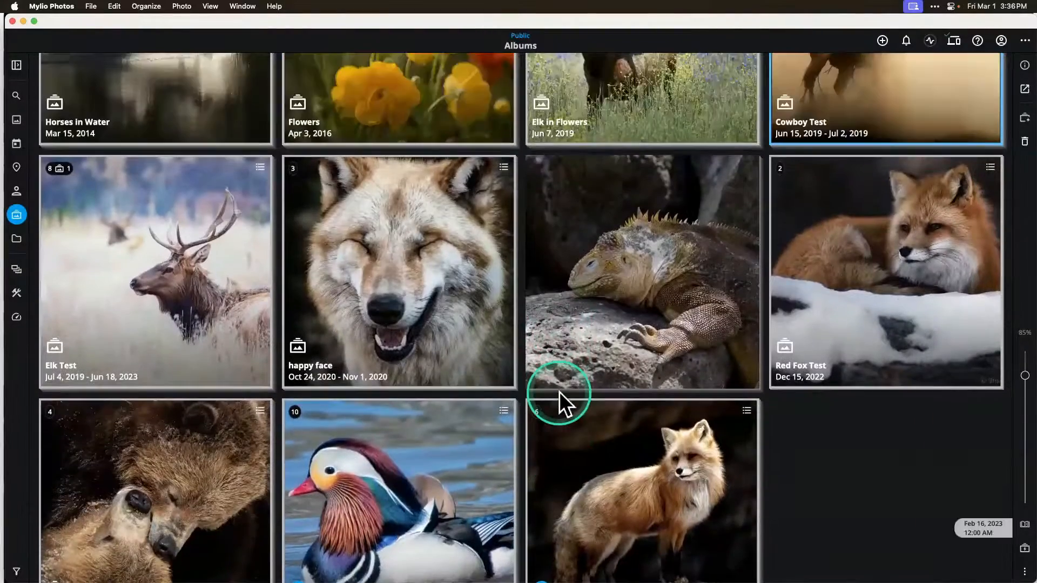
scroll(559, 391, up, 10)
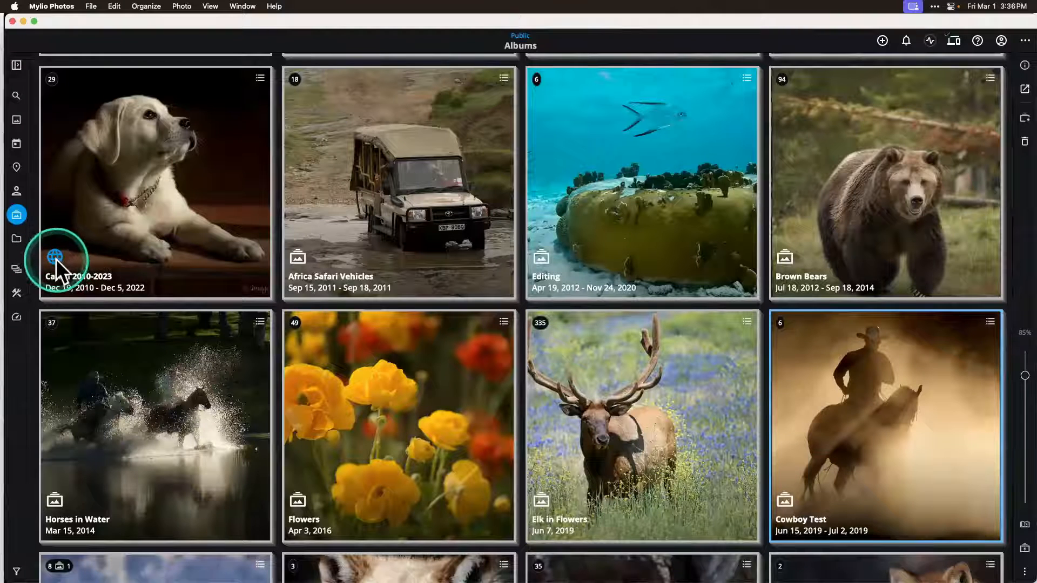
click(128, 199)
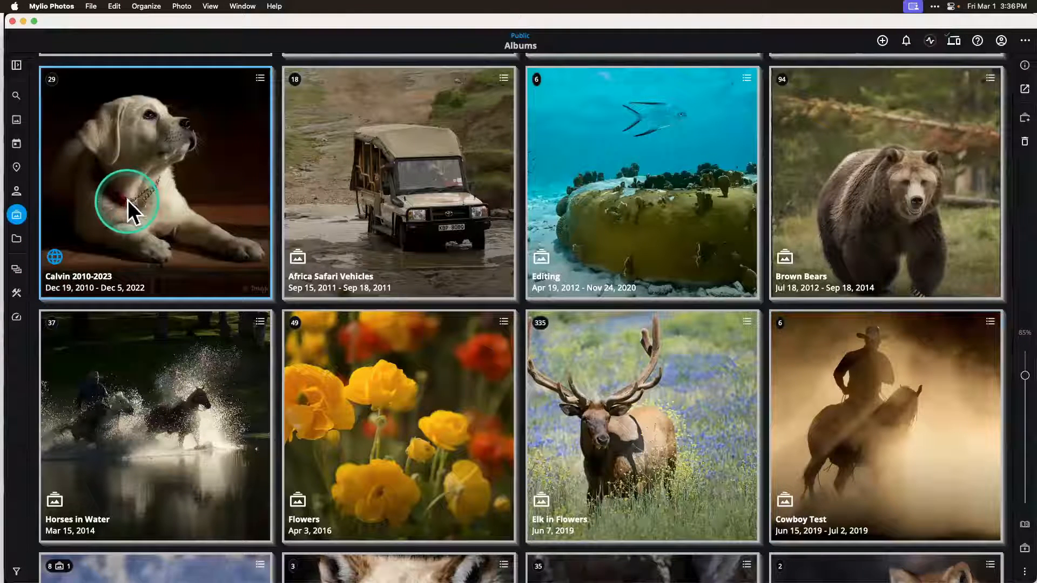
double_click(127, 199)
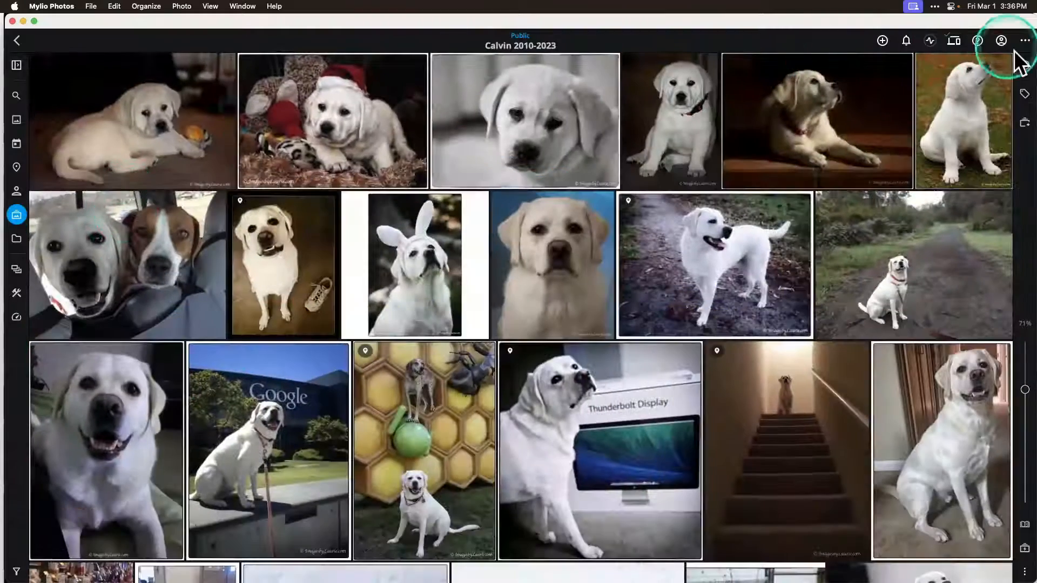
Step: Show the Calvin 2010-2023 album's information and copy its shared album link
click(1024, 65)
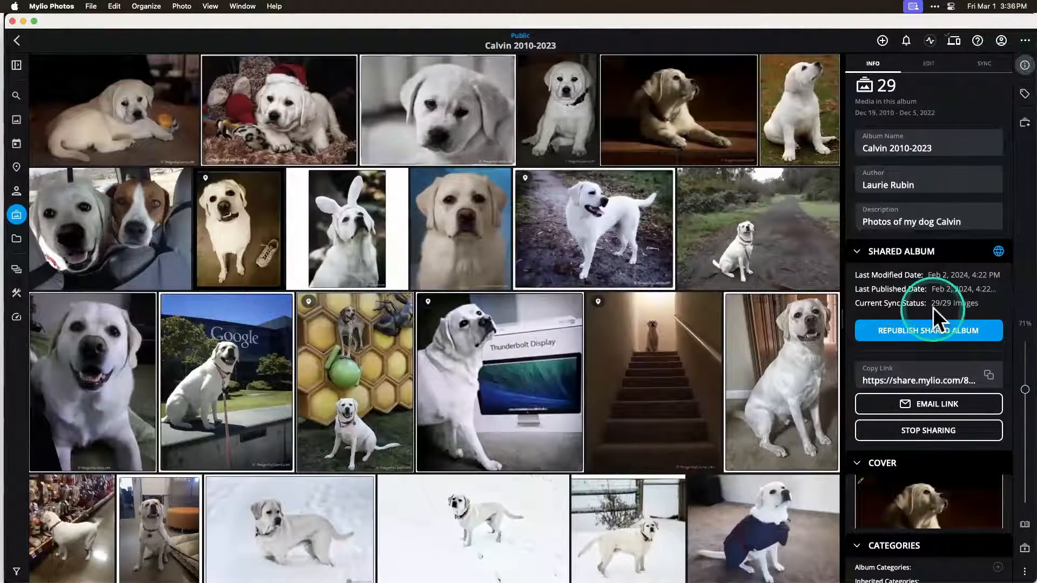
scroll(931, 244, down, 3)
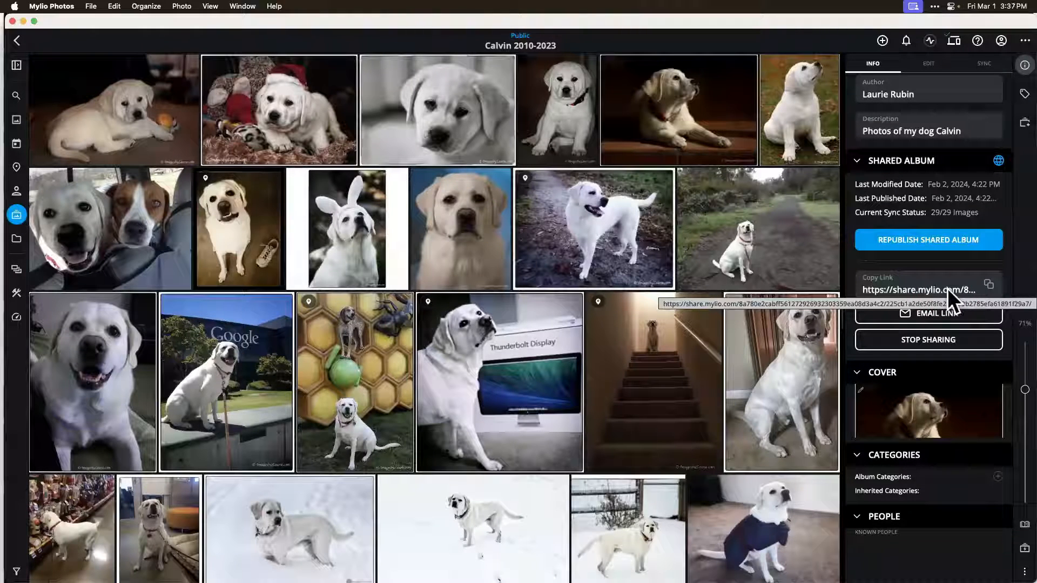
click(988, 284)
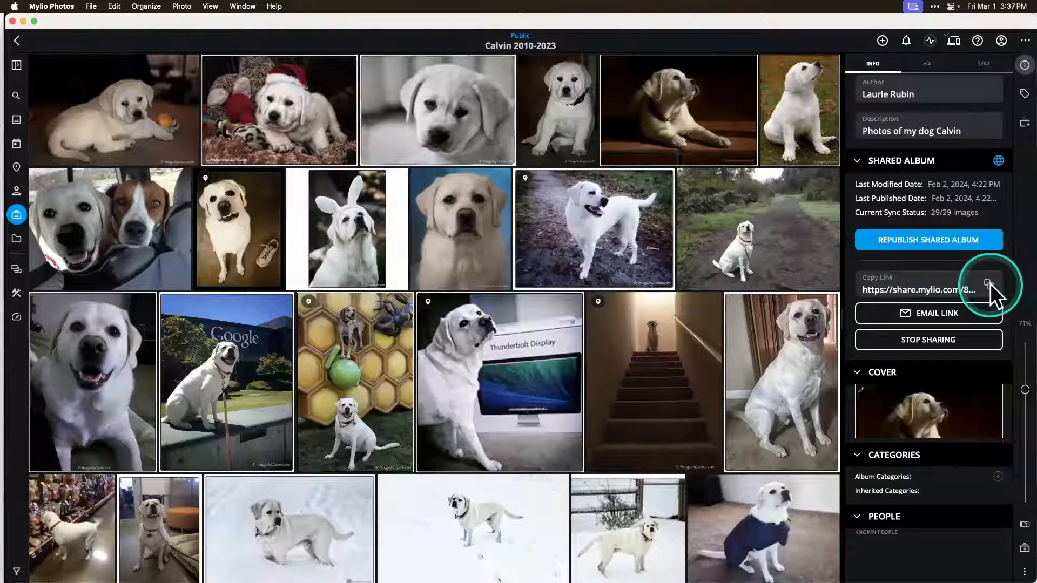
click(989, 283)
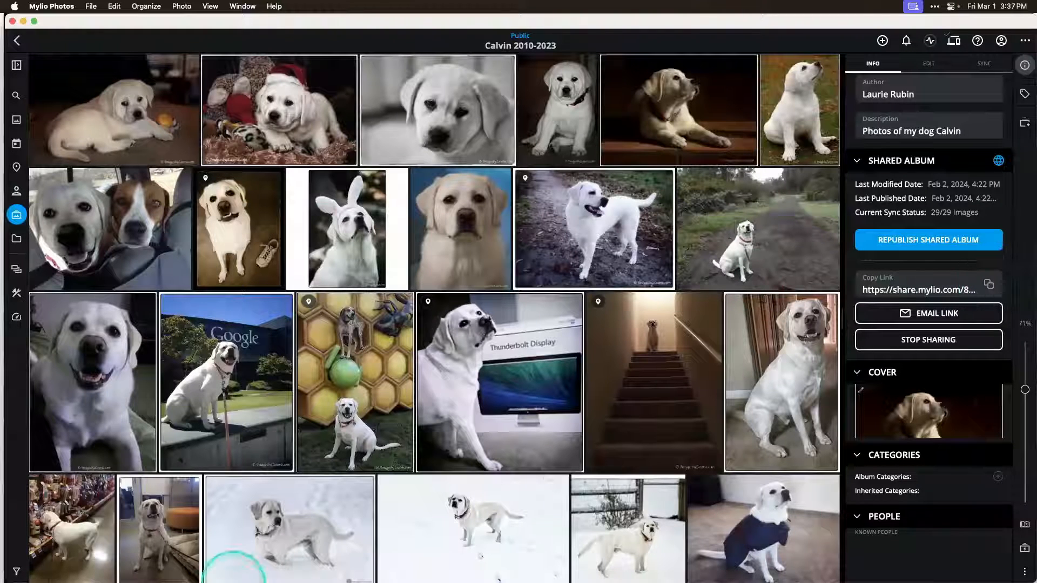
Step: Switch to Chrome and open the copied shared album link in the new tab
click(65, 571)
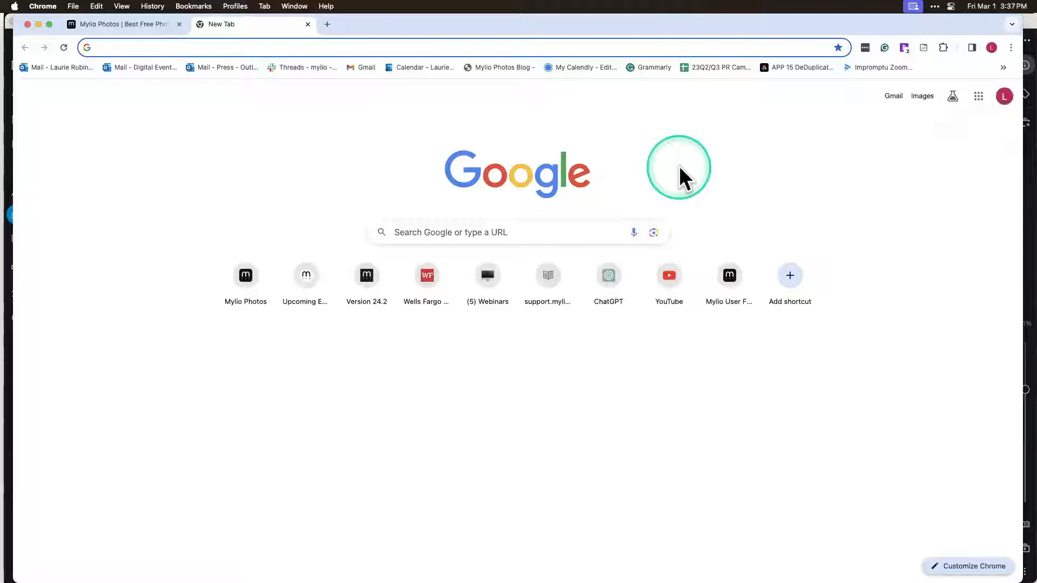
key(super+v)
key(Return)
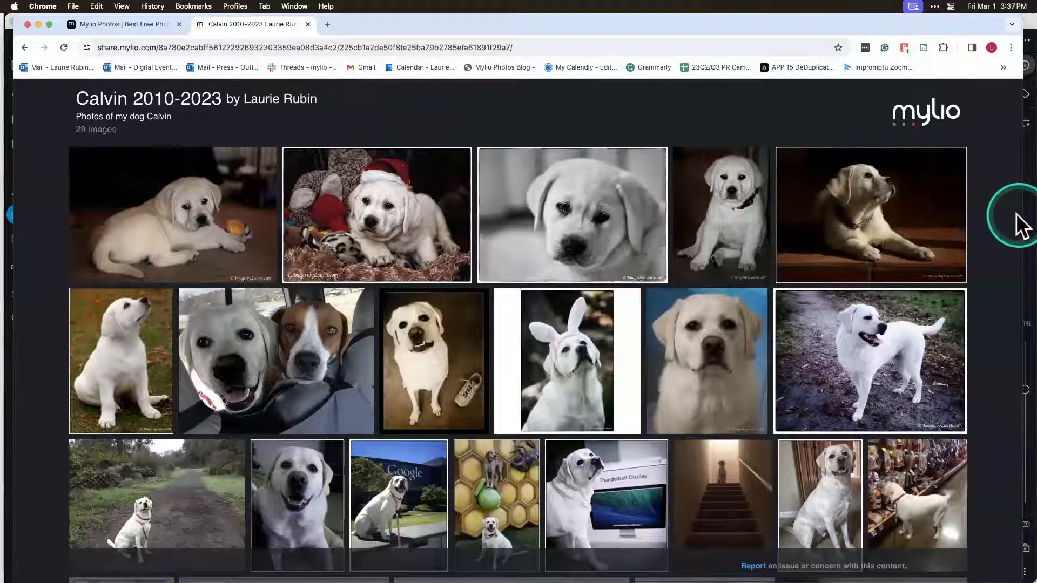
Step: Narrow the browser window to compare the shared page with the album's name, author, description and sharing options, and widen it again
drag(1018, 218, 823, 256)
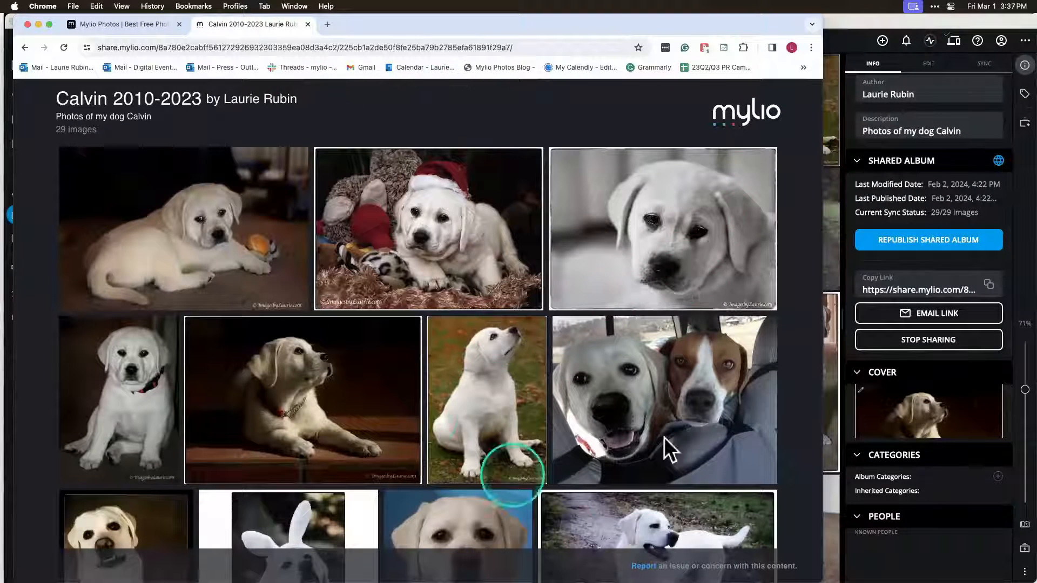
scroll(916, 186, up, 4)
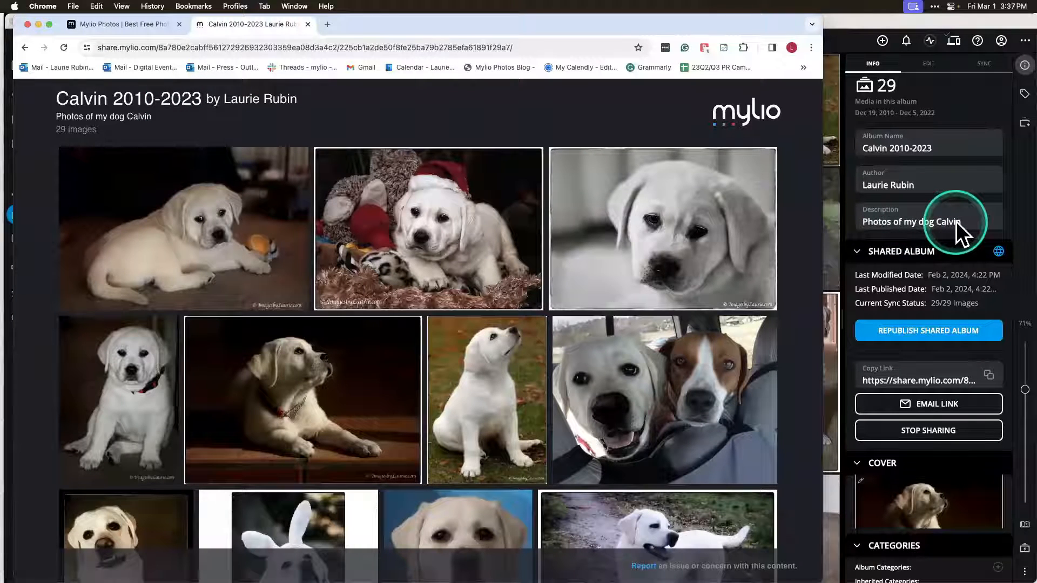
scroll(944, 291, down, 4)
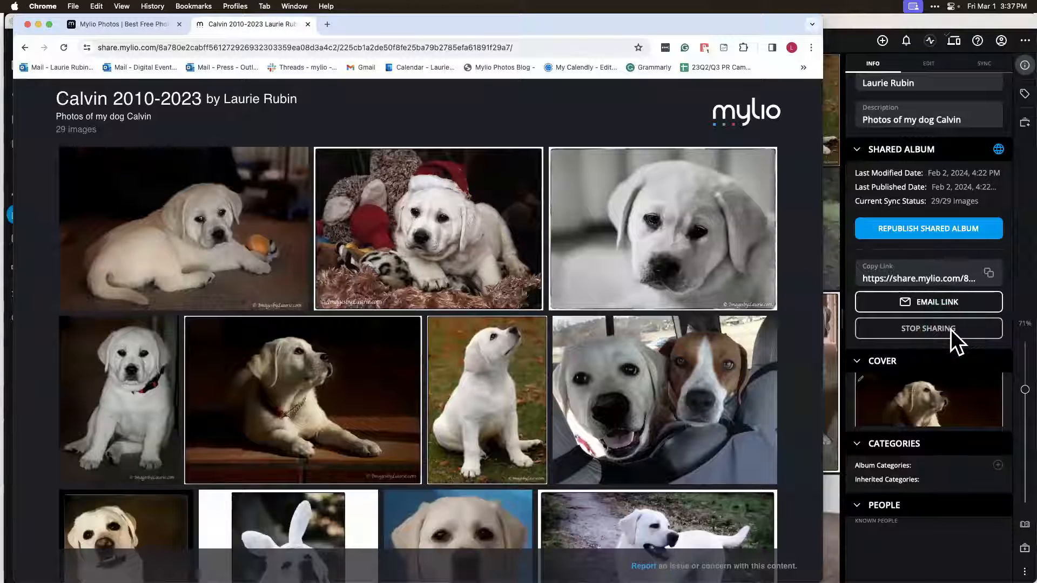
drag(821, 324, 1021, 314)
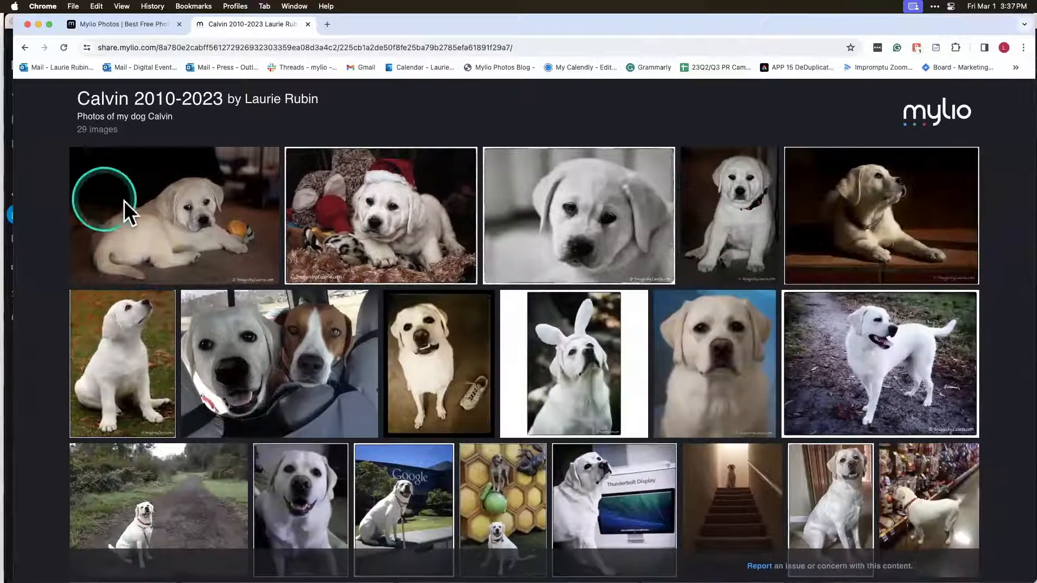
Step: Open the first photo of the shared album and page forward to the fourth photo
click(167, 216)
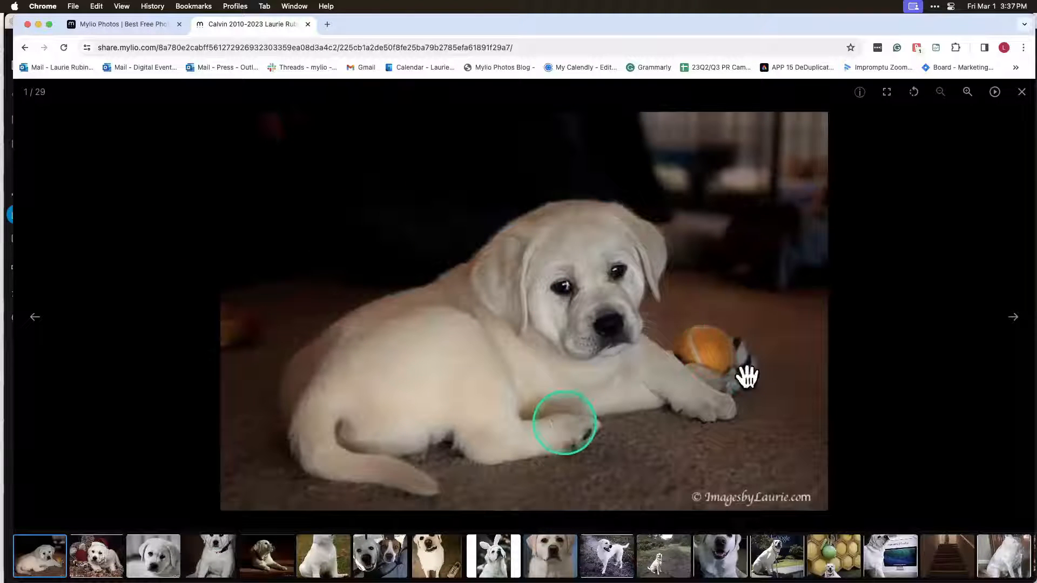
click(1009, 320)
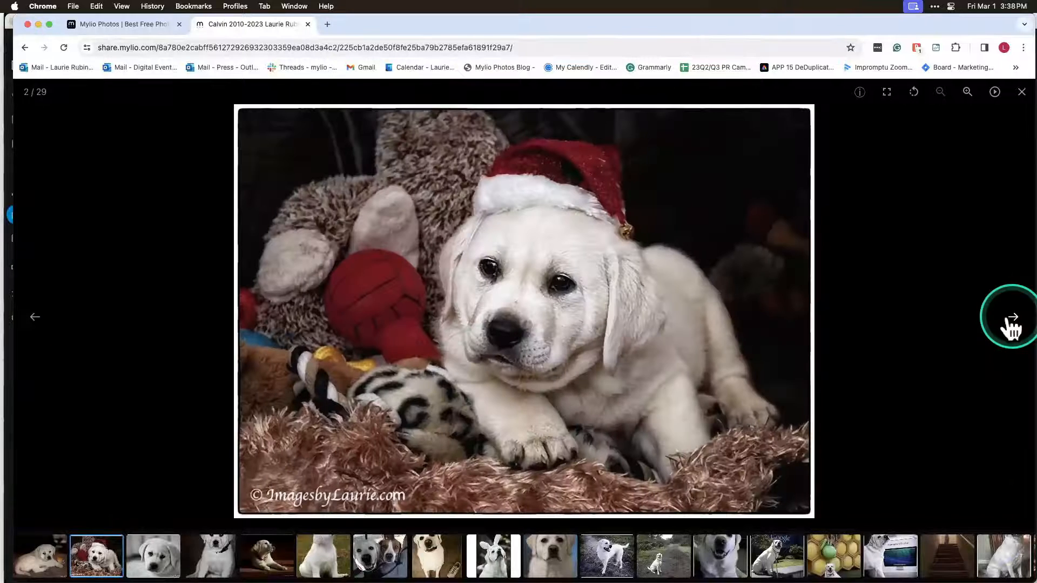
click(1010, 323)
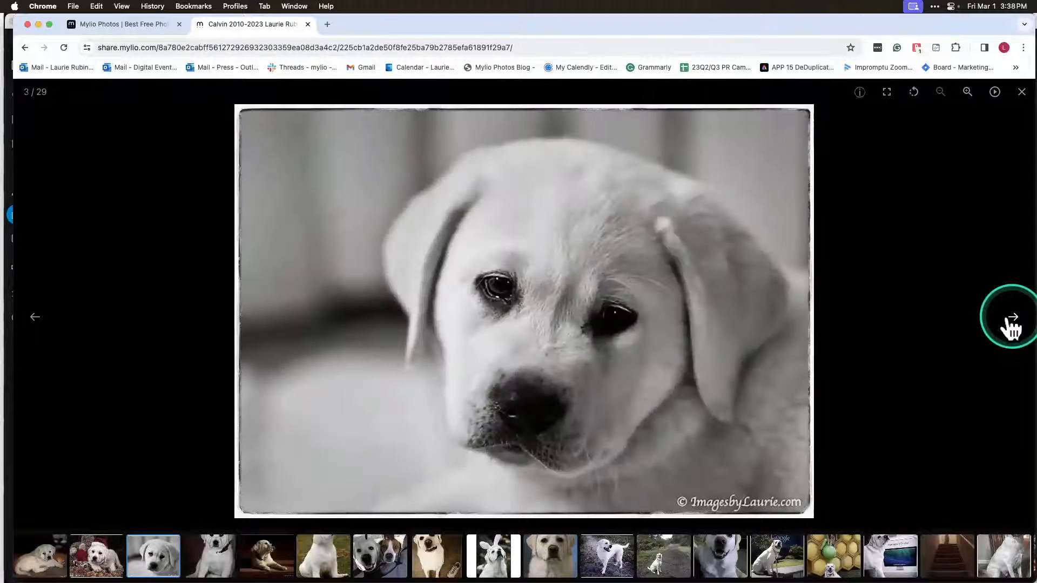
click(1009, 323)
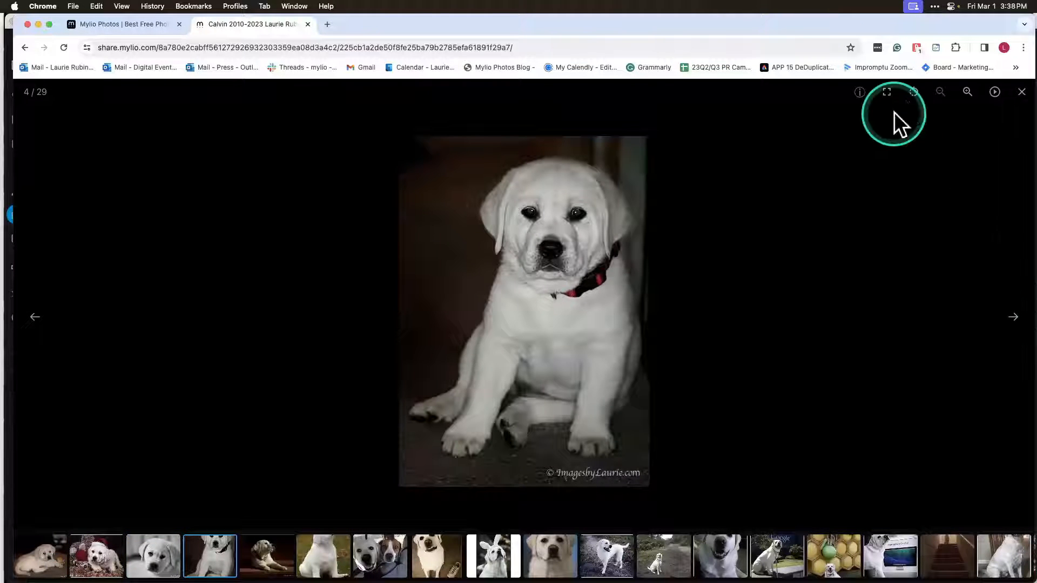
Step: Rotate the fourth photo through a full turn and play the slideshow briefly, closing the photo viewer at the end
click(913, 93)
click(913, 95)
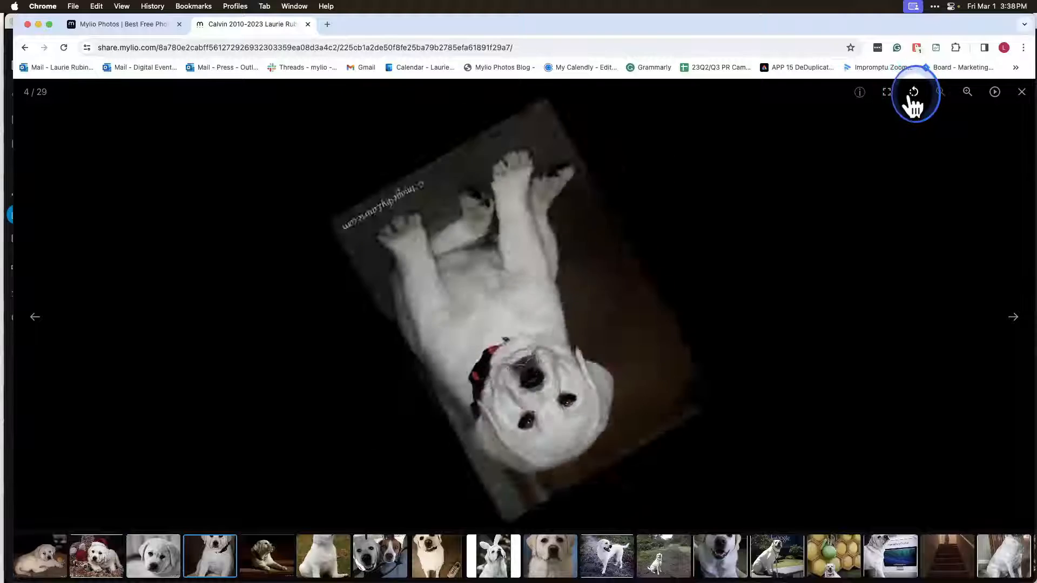
click(913, 94)
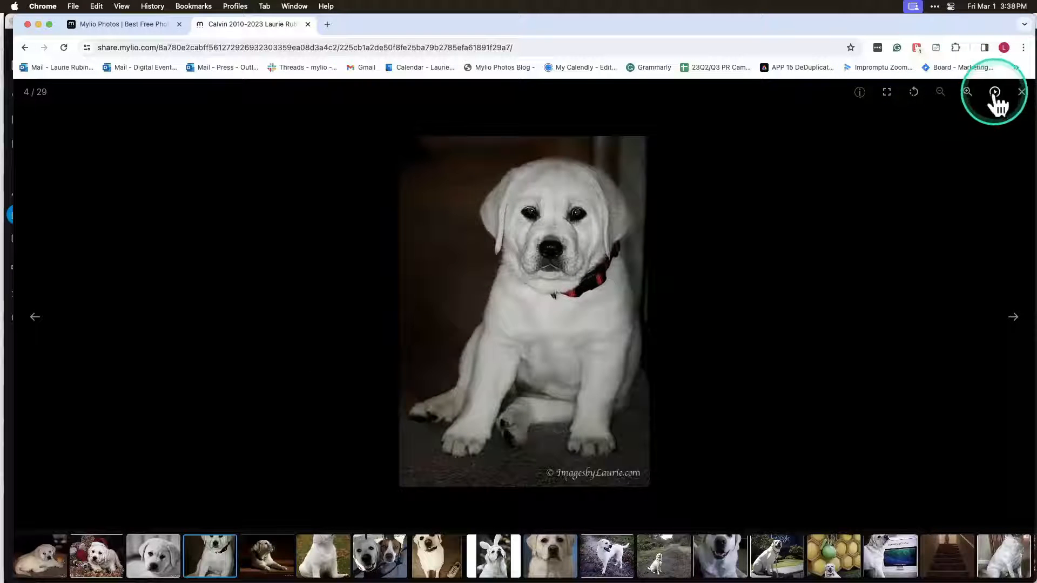
click(995, 93)
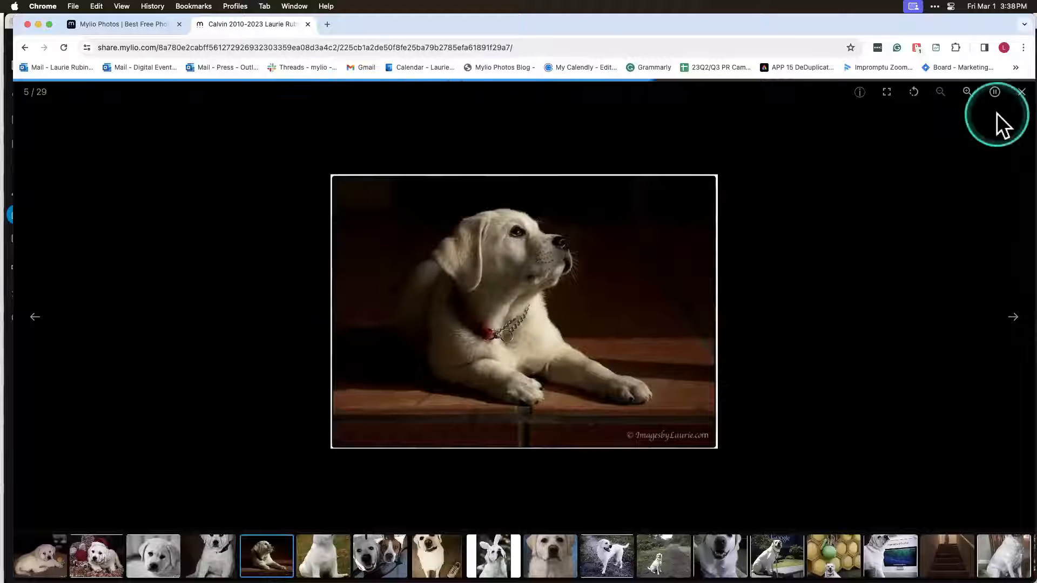
click(1019, 93)
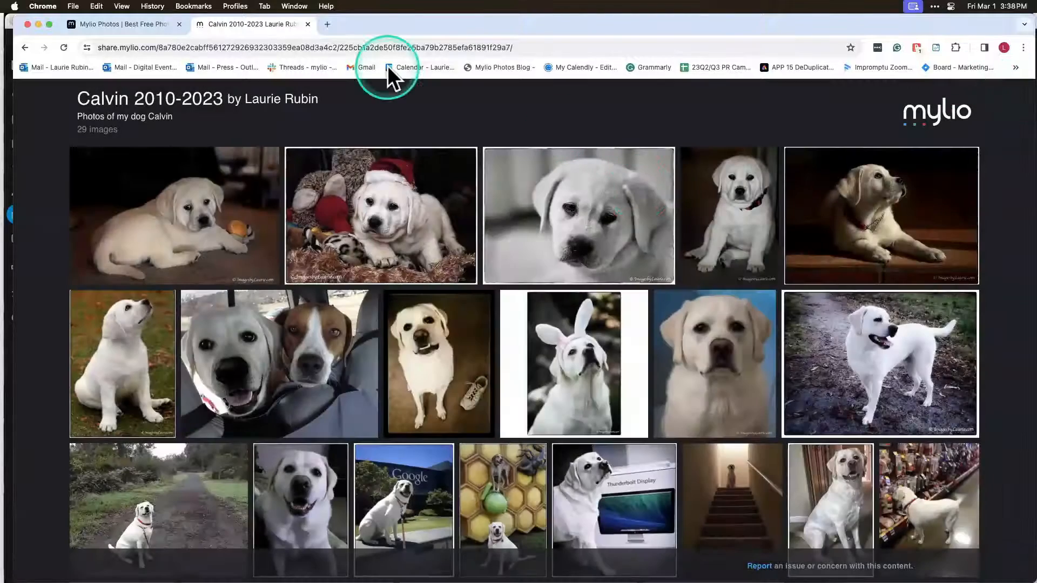
Step: Switch back to Mylio Photos and select the Cowboy Test album in the albums overview
mouse_move(216, 567)
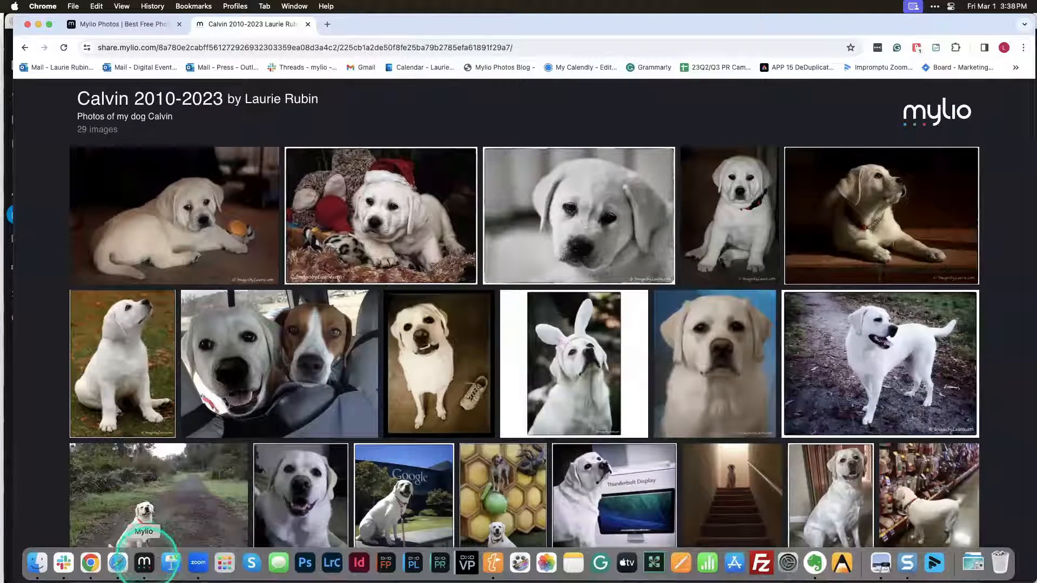
click(144, 563)
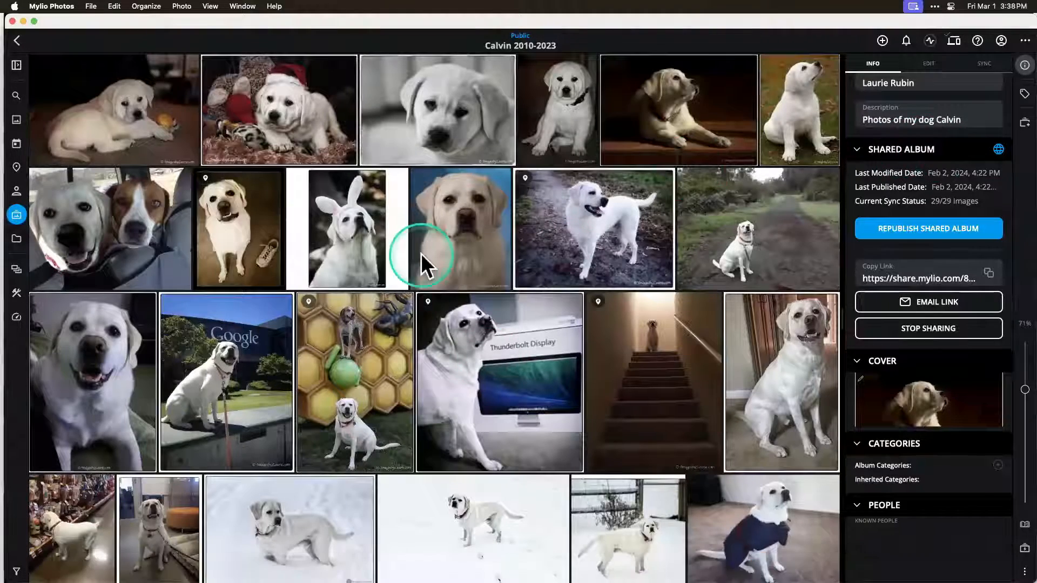
click(17, 214)
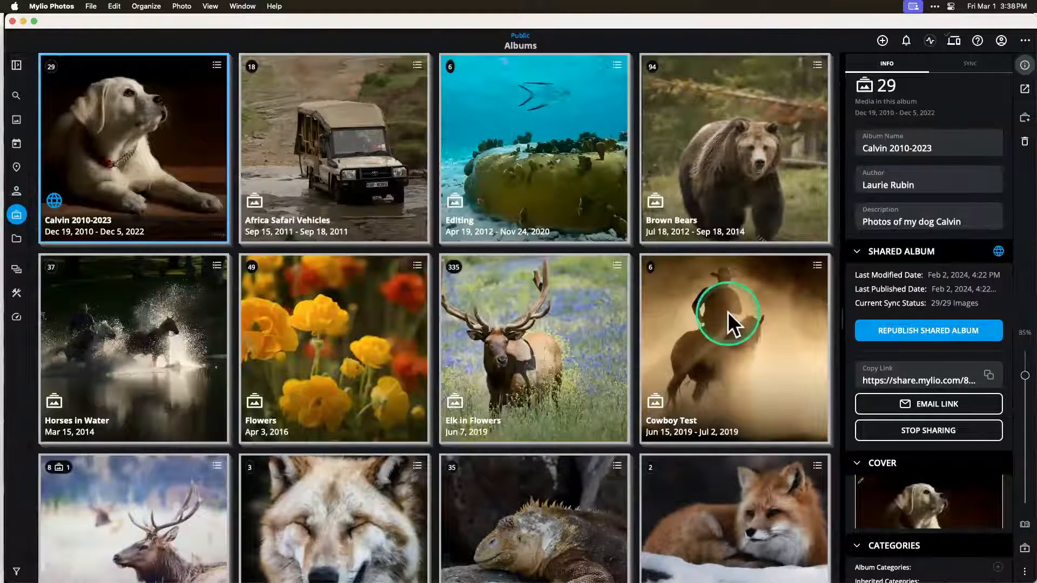
click(727, 372)
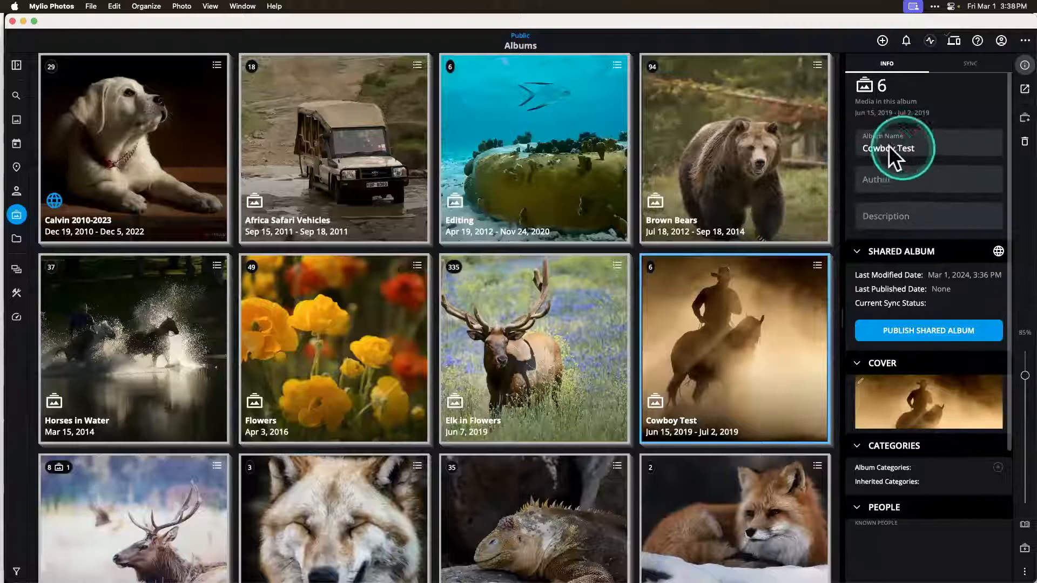
Step: Enter the author's first name and the description Workshop for the Cowboy Test album
click(902, 178)
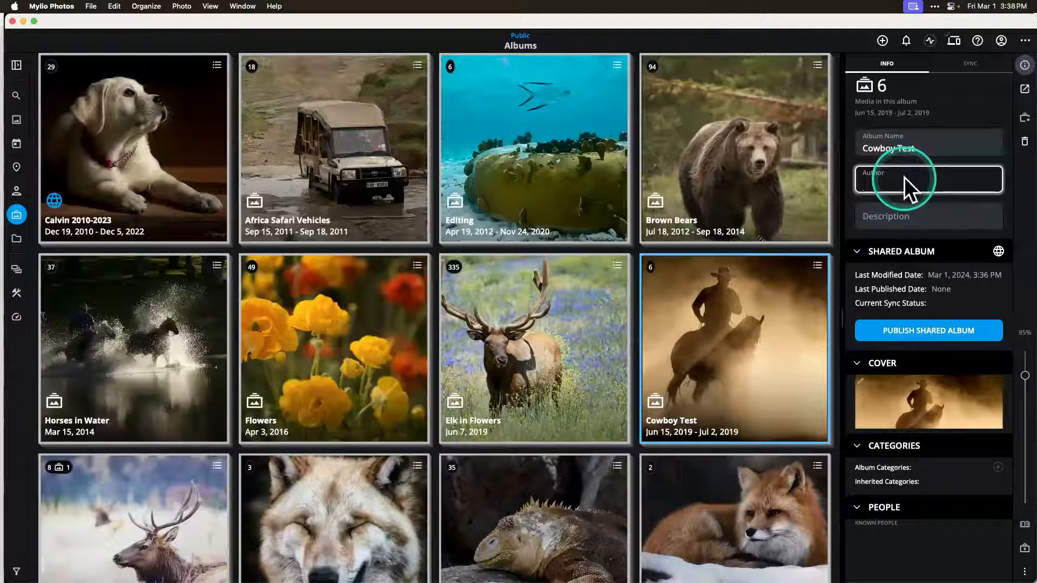
text(Lauir)
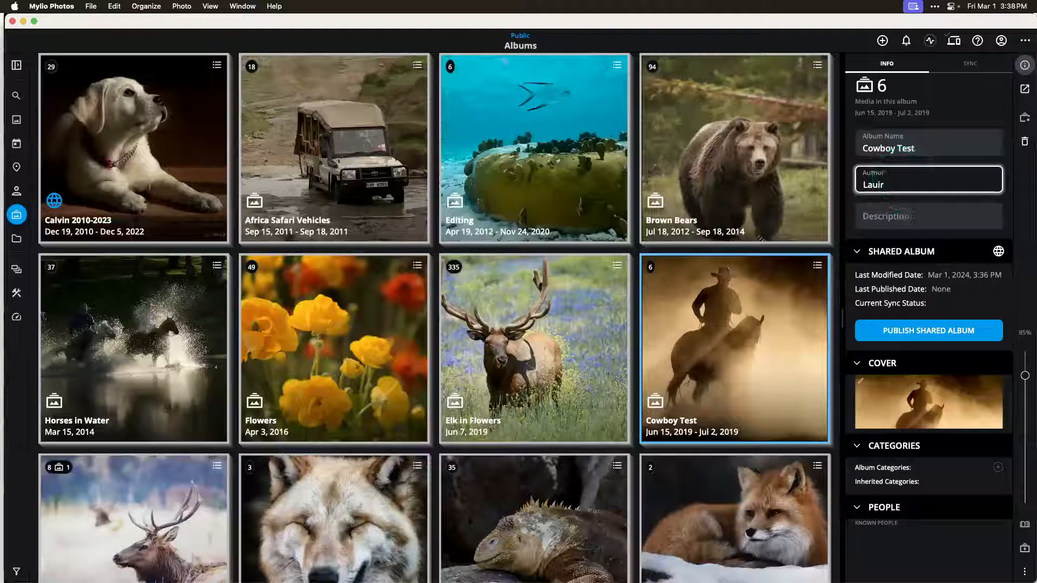
key(BackSpace)
key(BackSpace)
text(rie)
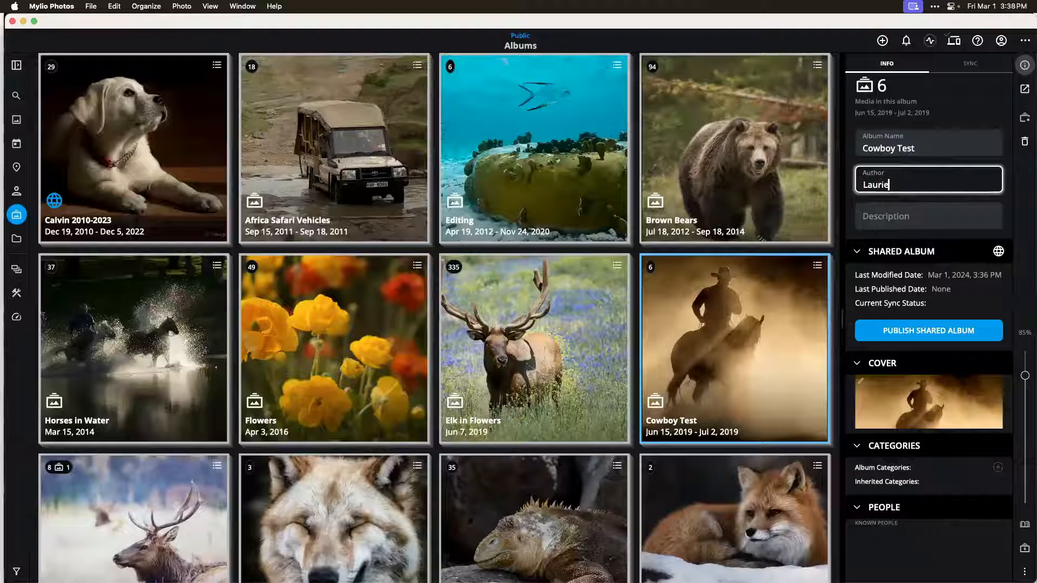
click(905, 218)
text(Works)
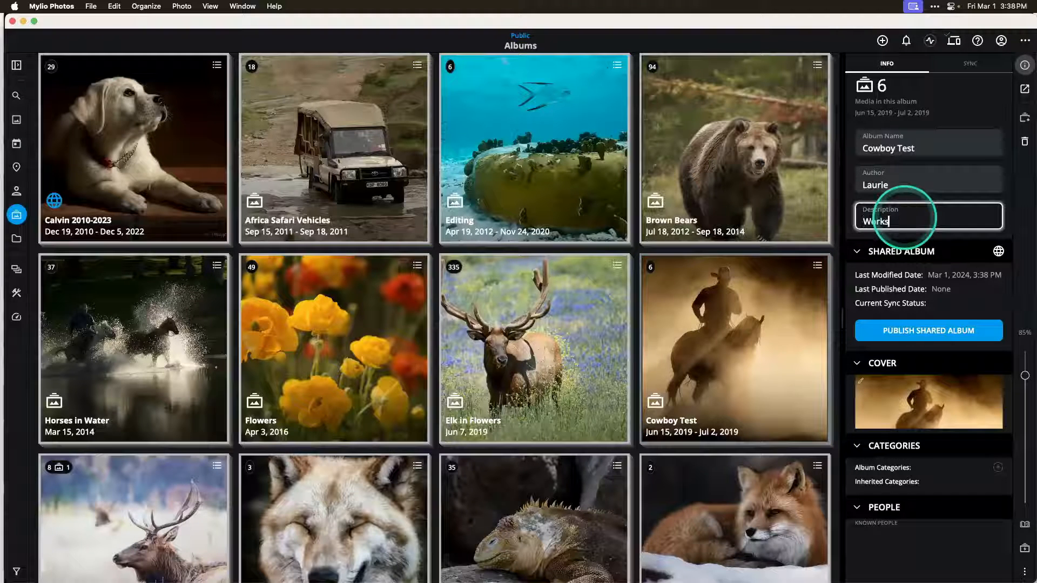
text(hop)
Step: Start publishing Cowboy Test as a shared album, accepting the Terms of Service and confirming the Right To Publish Content
click(953, 322)
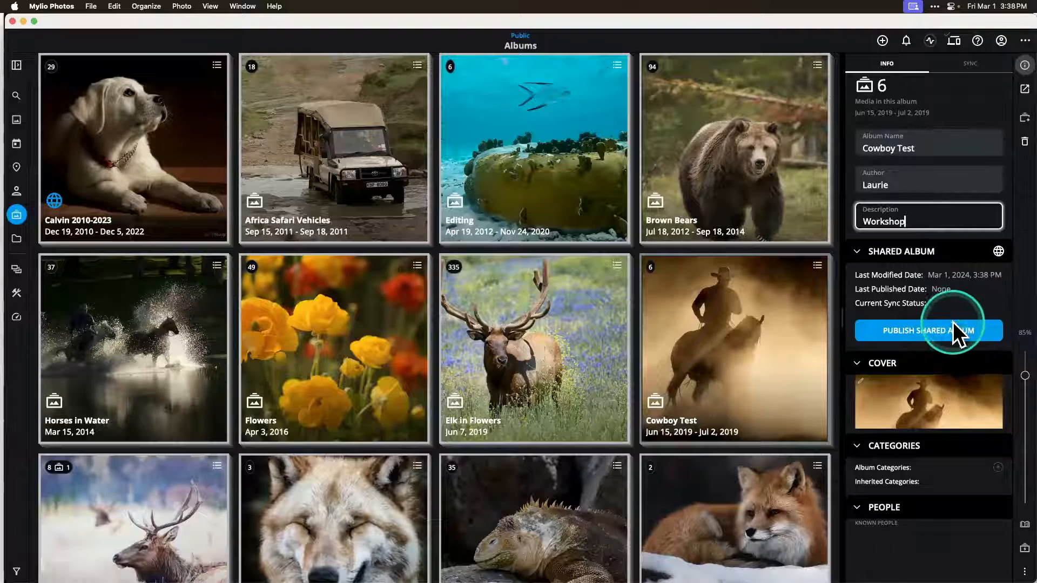
scroll(952, 321, down, 1)
click(964, 296)
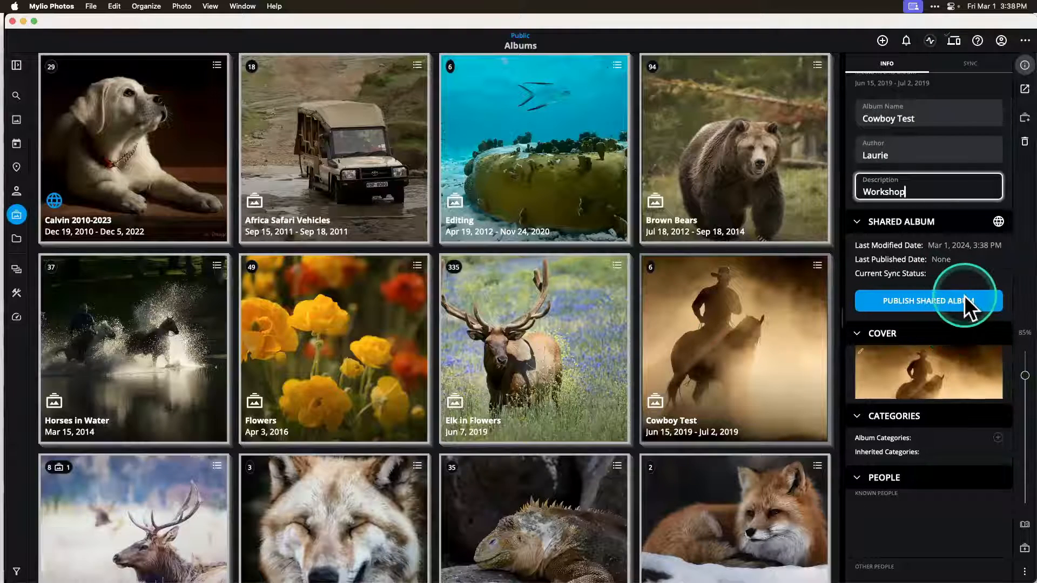
click(945, 297)
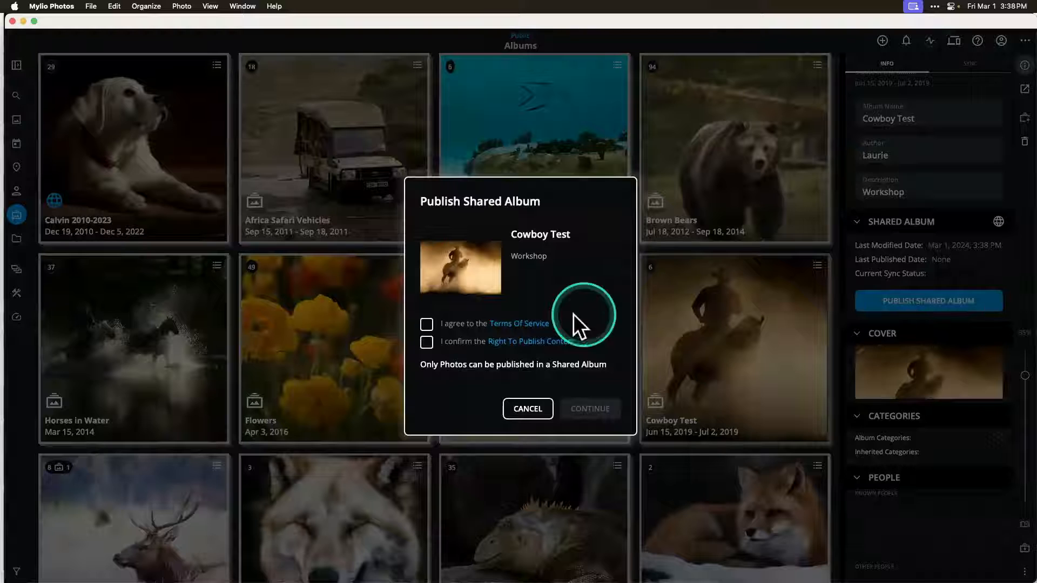
click(426, 323)
click(426, 342)
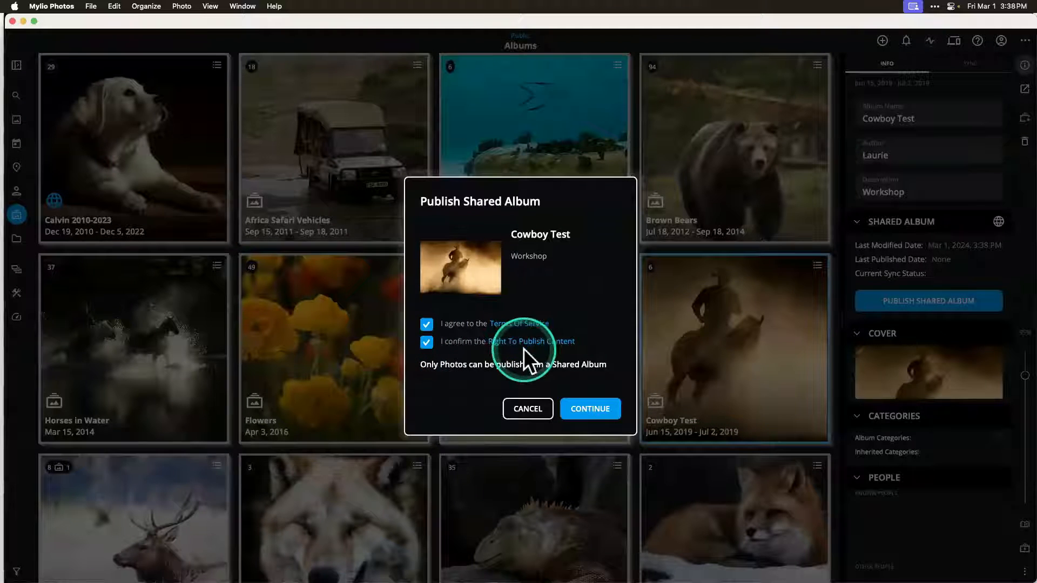
click(584, 406)
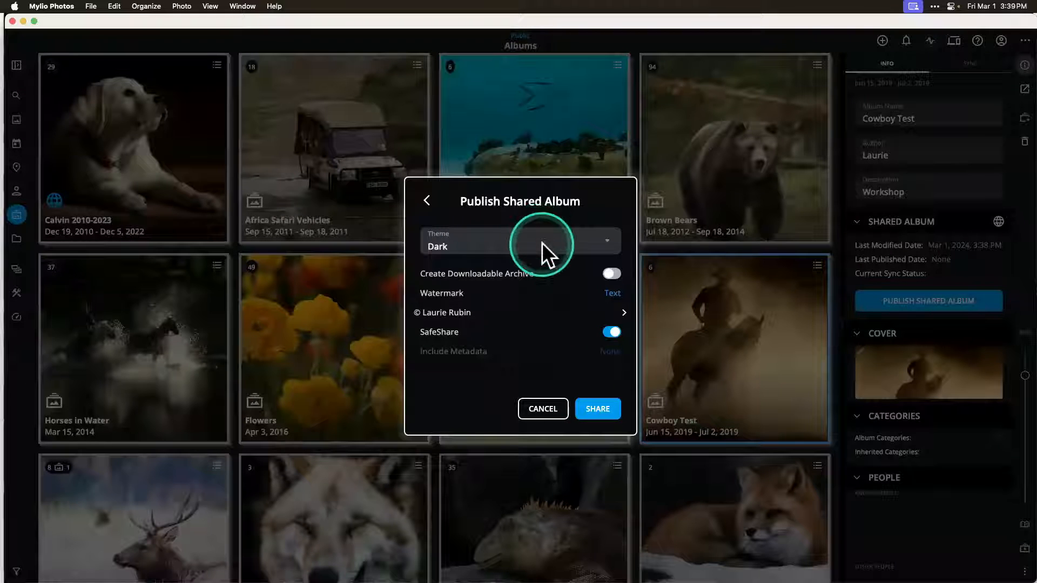
Step: Set the shared album's theme to Cream and turn off SafeShare
click(497, 247)
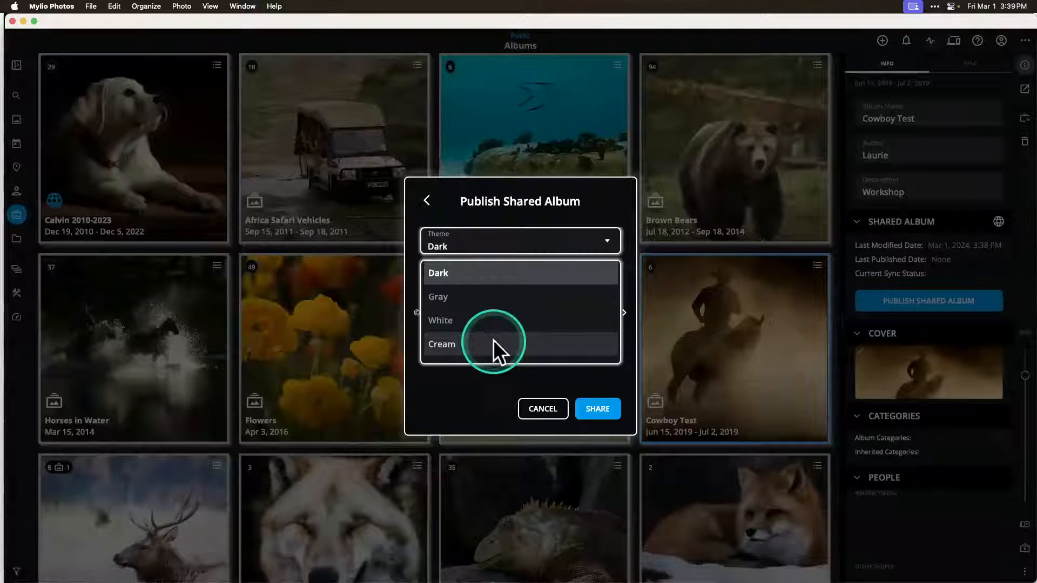
click(471, 342)
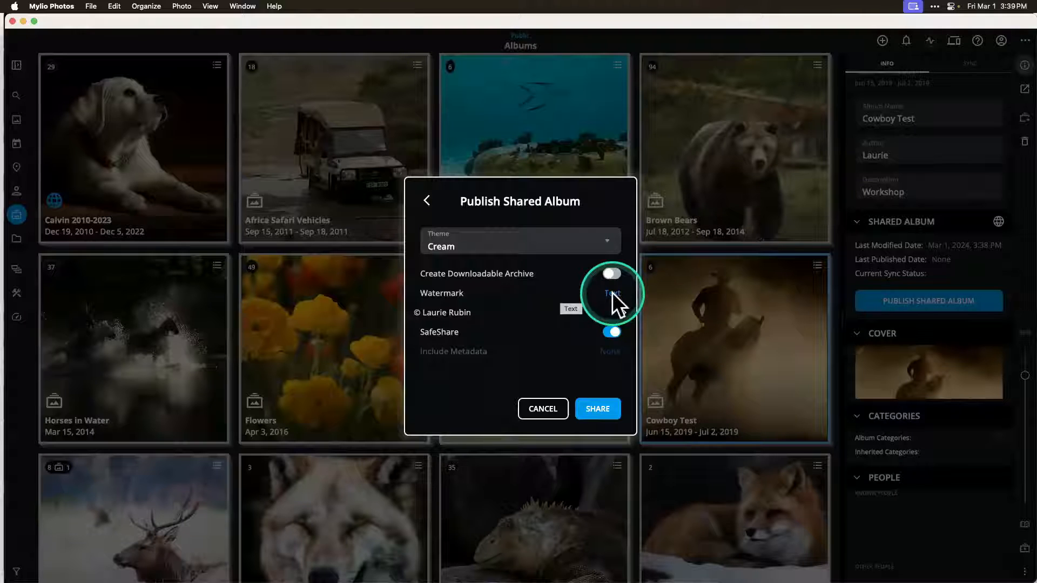
click(607, 332)
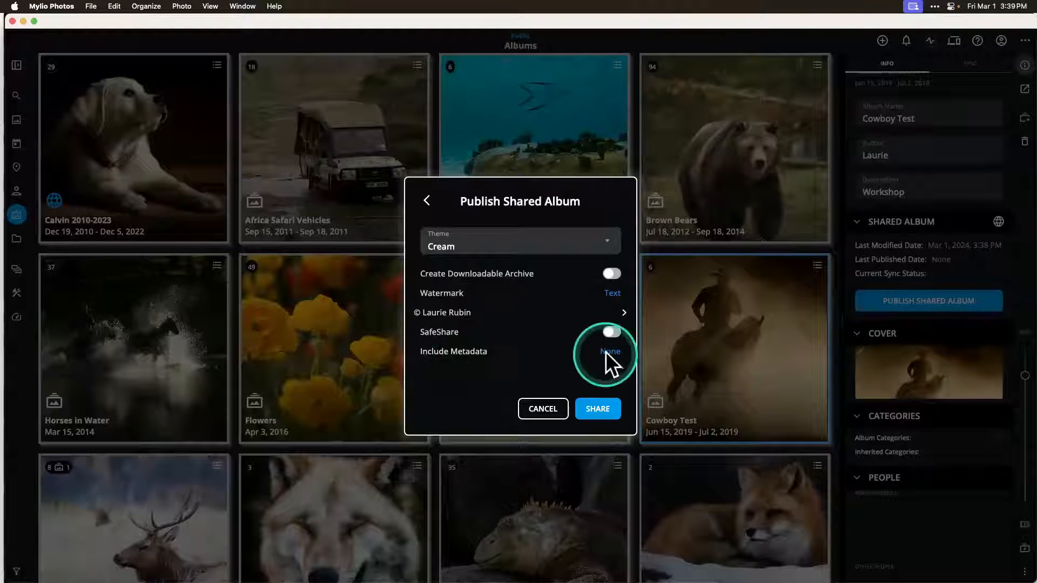
Step: Include only Copyright metadata in the shared album and share it
click(475, 355)
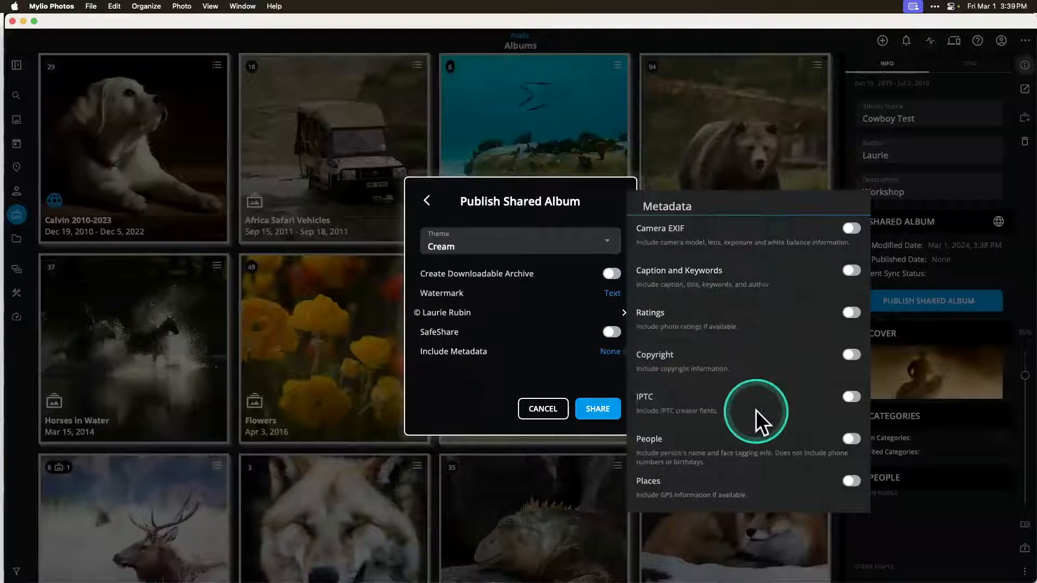
click(851, 352)
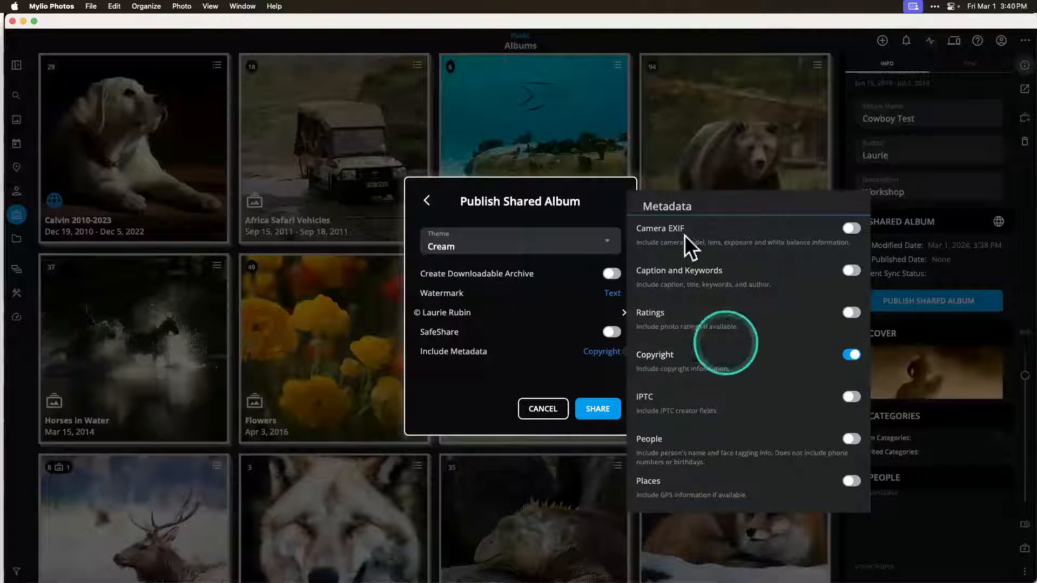
click(551, 373)
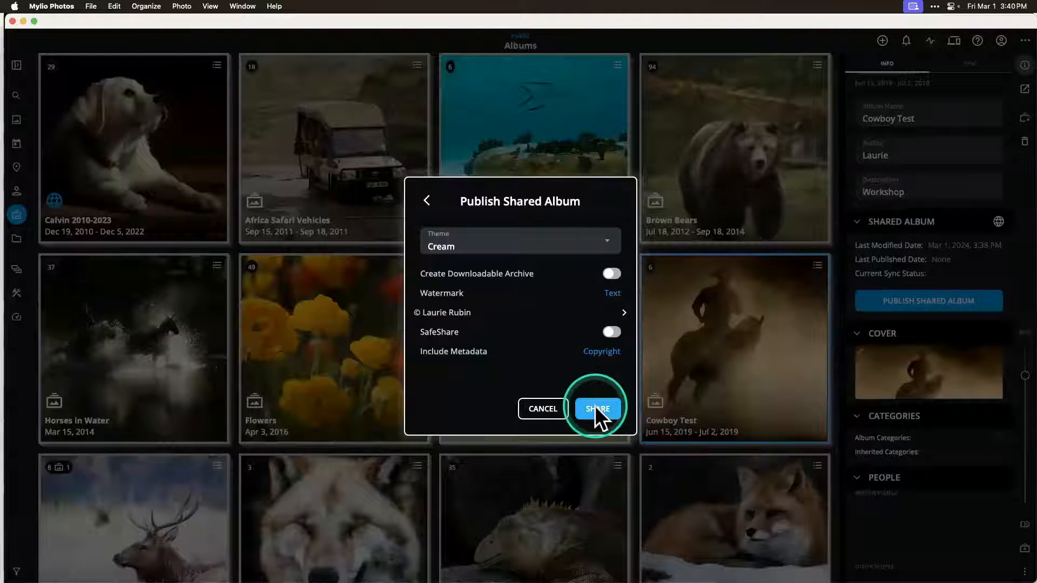
click(594, 406)
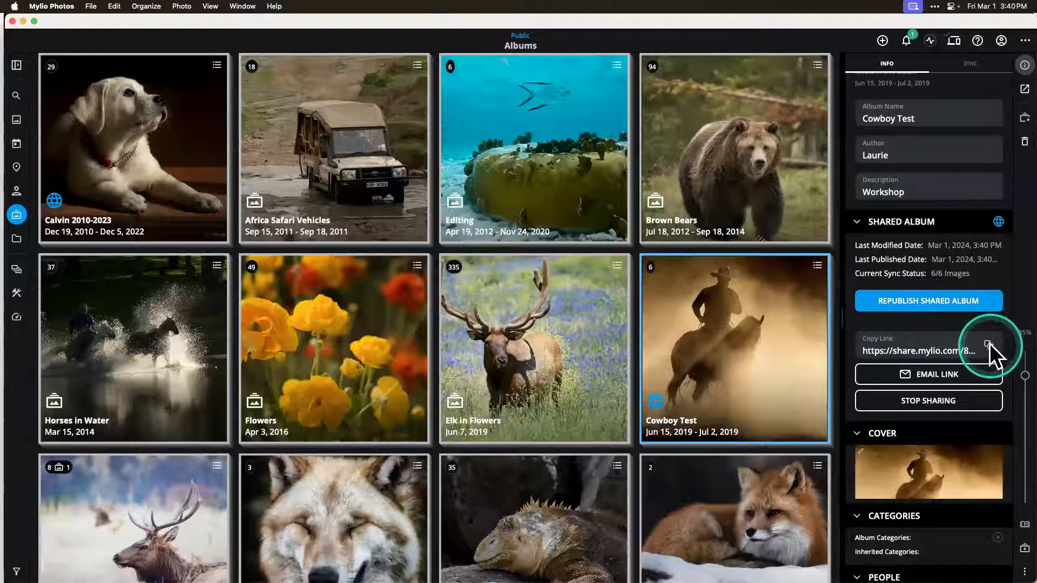
Step: Switch to Google Chrome and open the copied Cowboy Test share link in the new tab
mouse_move(200, 582)
click(95, 562)
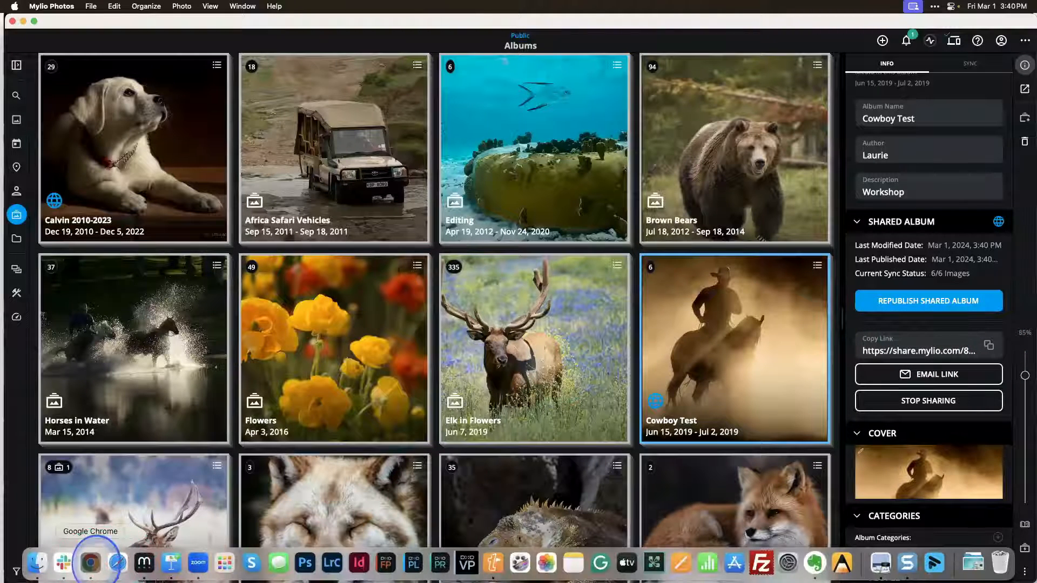
click(325, 26)
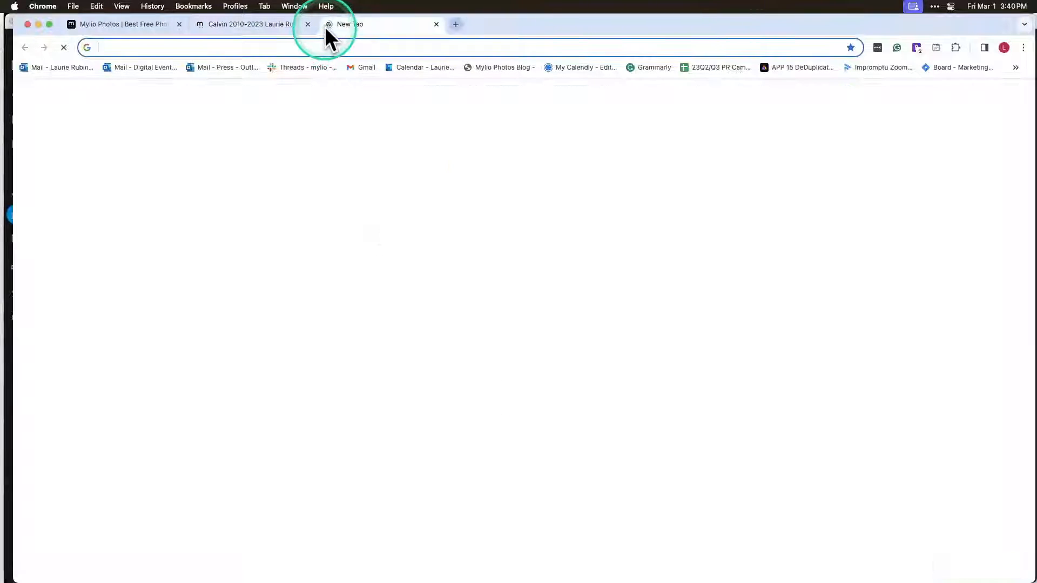
key(super+v)
key(Return)
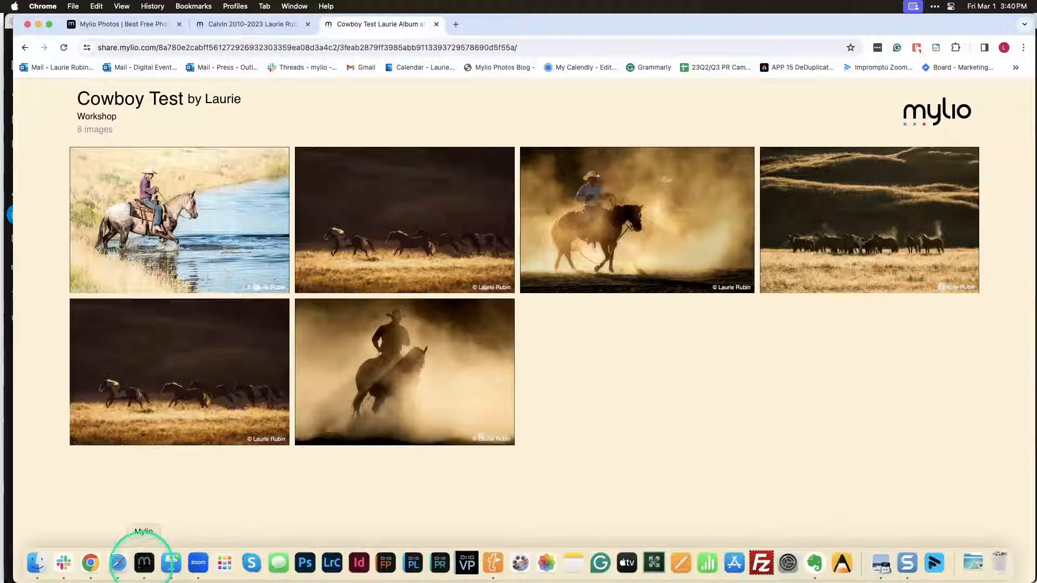
Step: Switch back to Mylio Photos and return to the Cowboy Test album in the albums overview
click(144, 562)
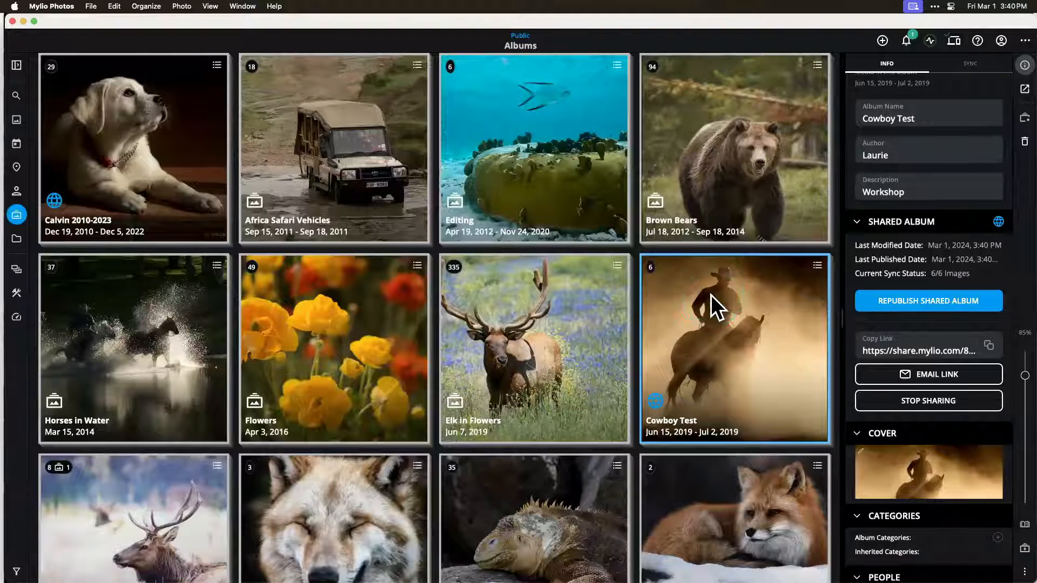
click(776, 332)
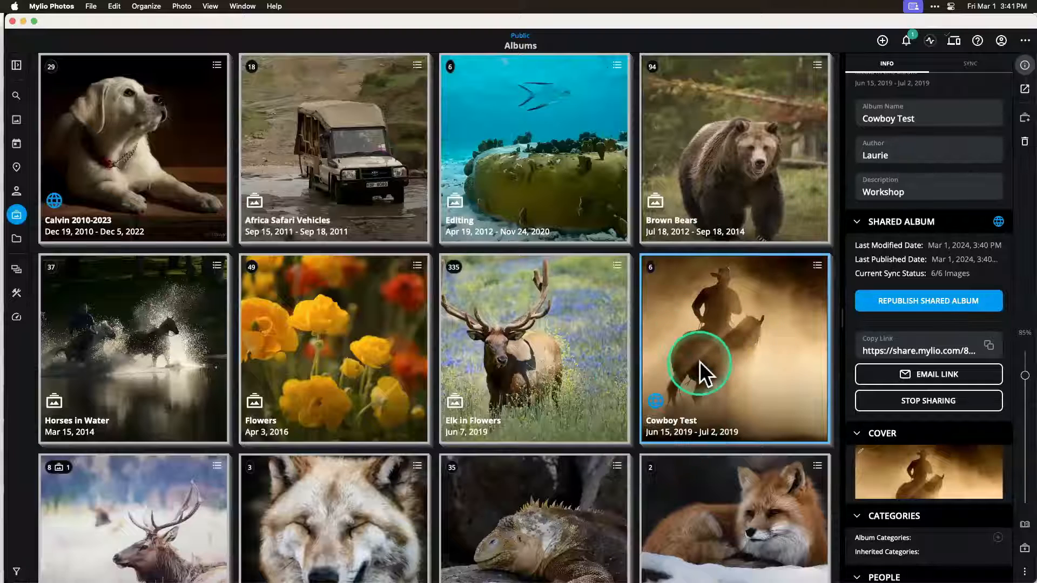
click(16, 214)
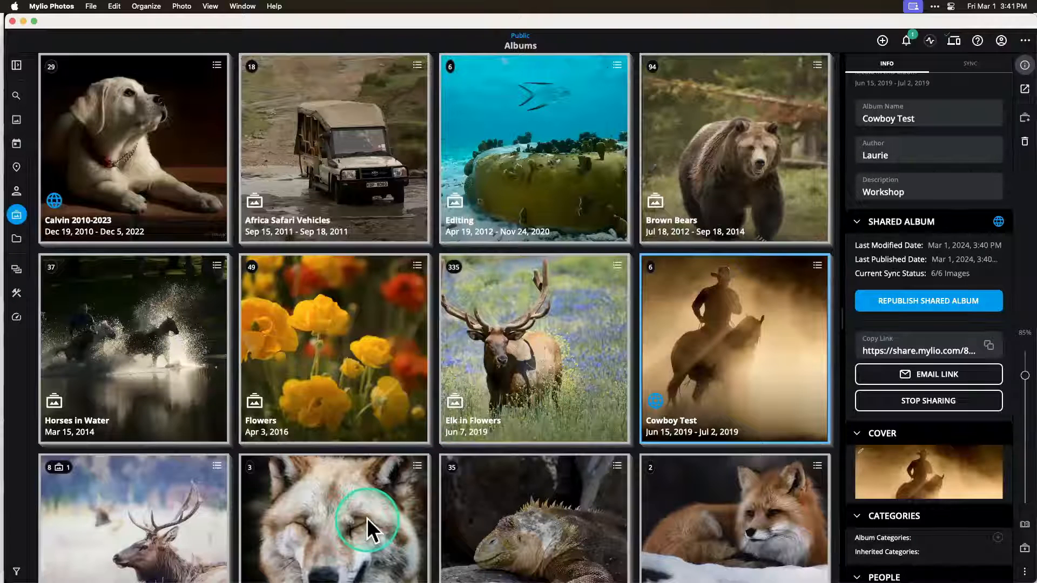
Step: Switch to Keynote and advance the presentation to the Backing Up slide
mouse_move(81, 578)
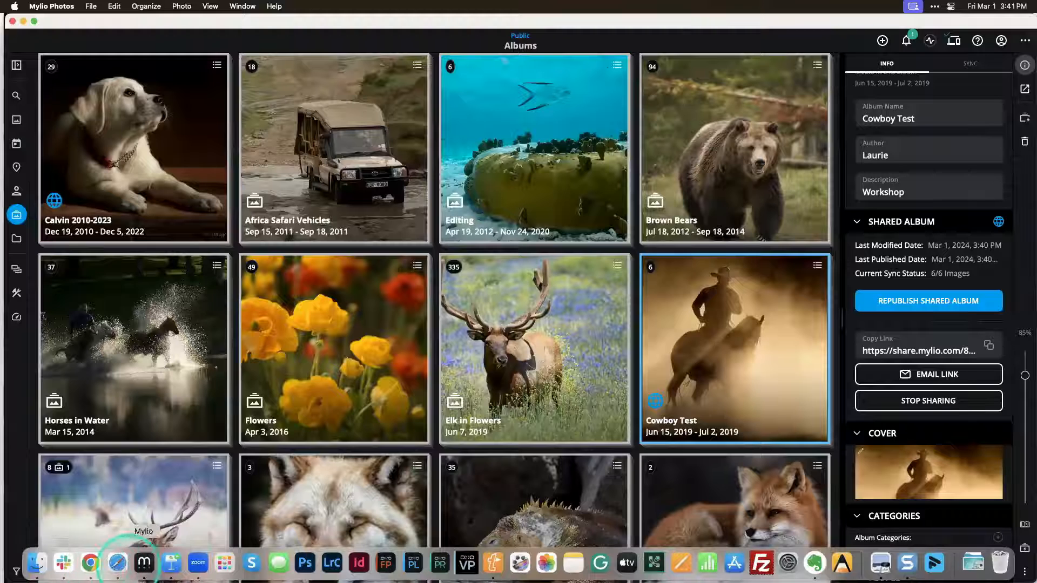
click(171, 563)
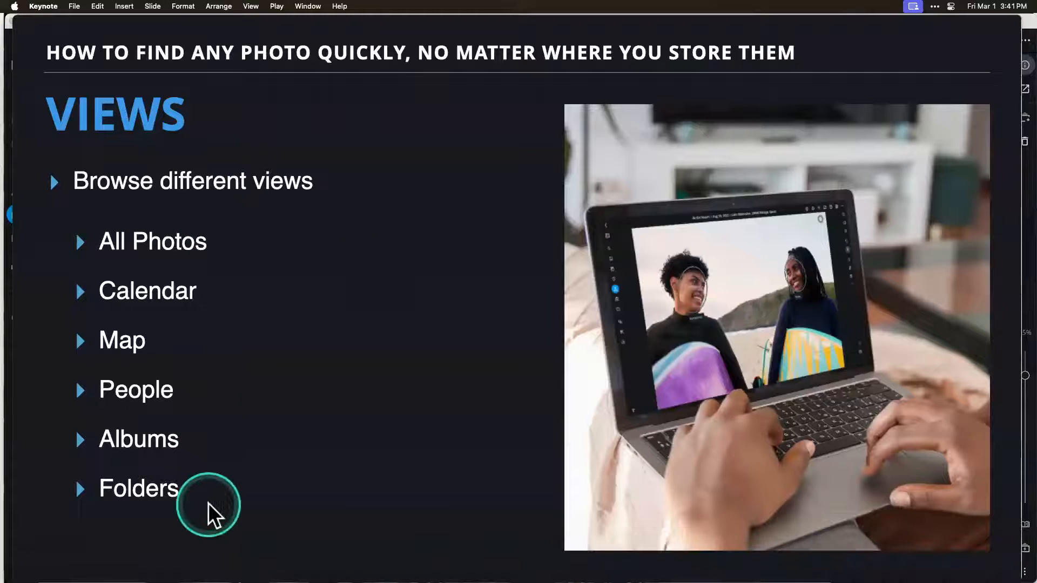
key(Right)
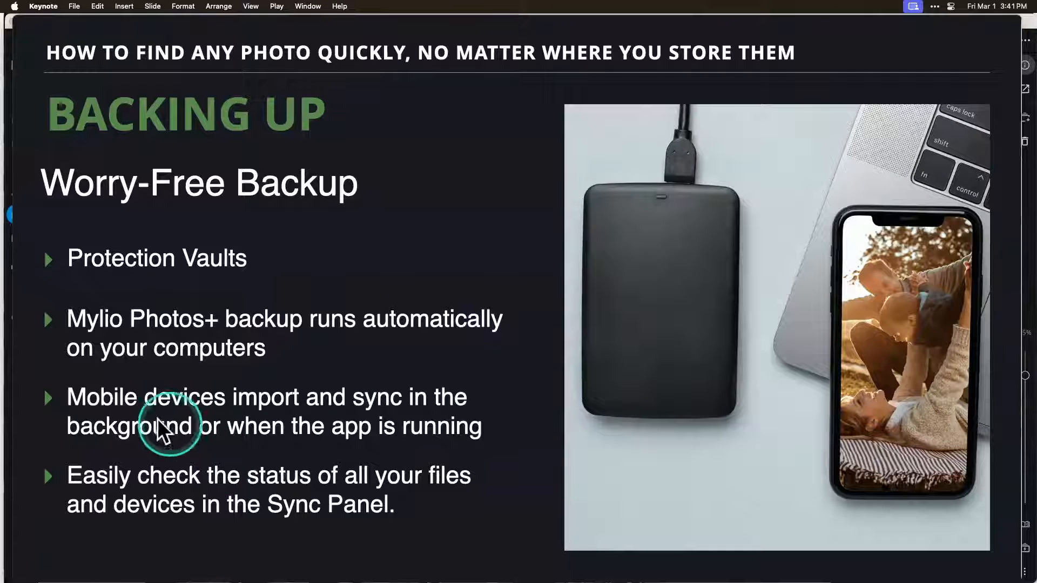
Step: Switch back to Mylio Photos, open the Dashboard and examine the full list of devices, drives and clouds
mouse_move(135, 582)
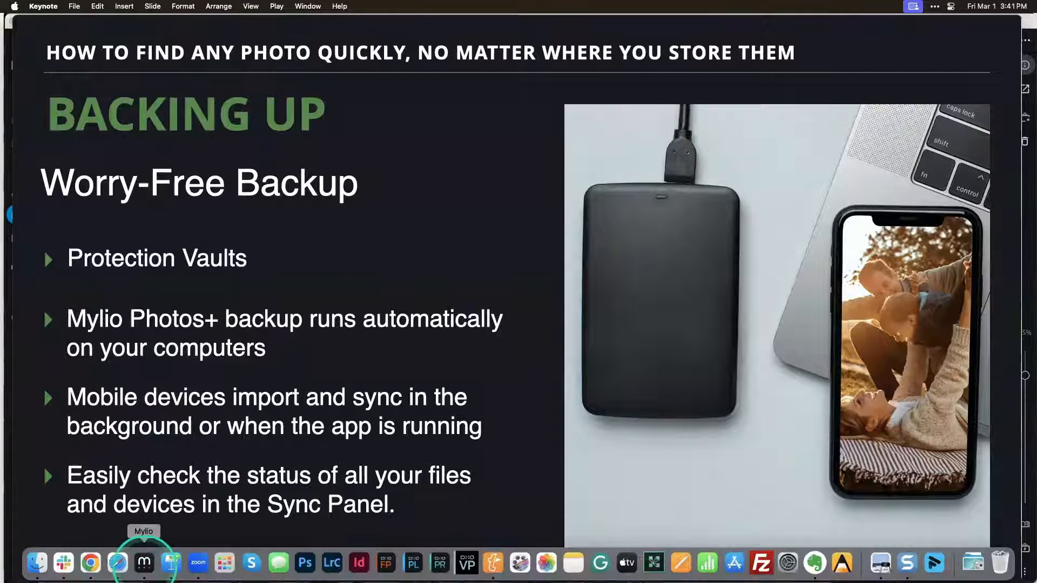
click(144, 561)
click(487, 194)
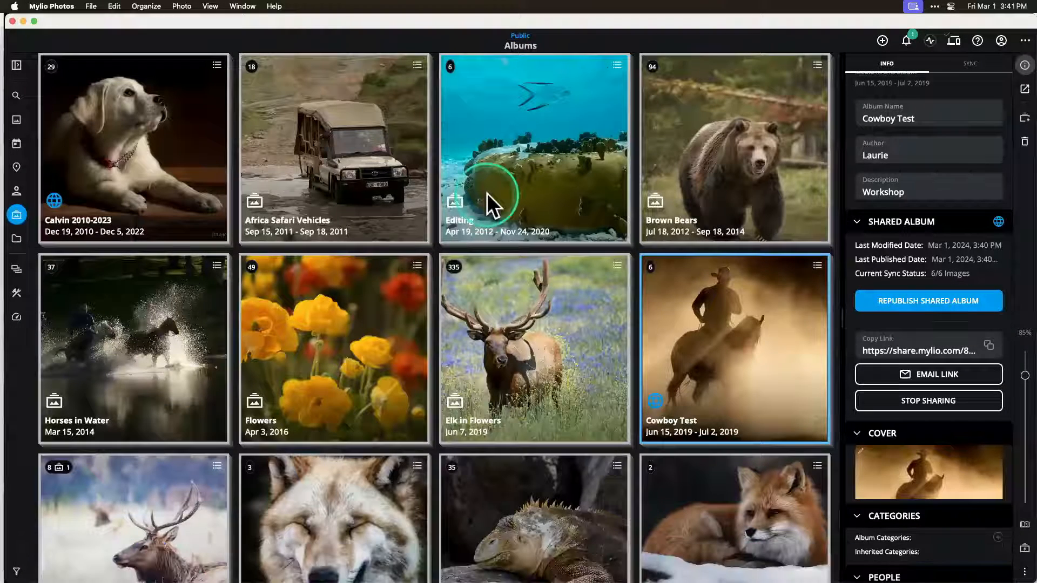
click(14, 320)
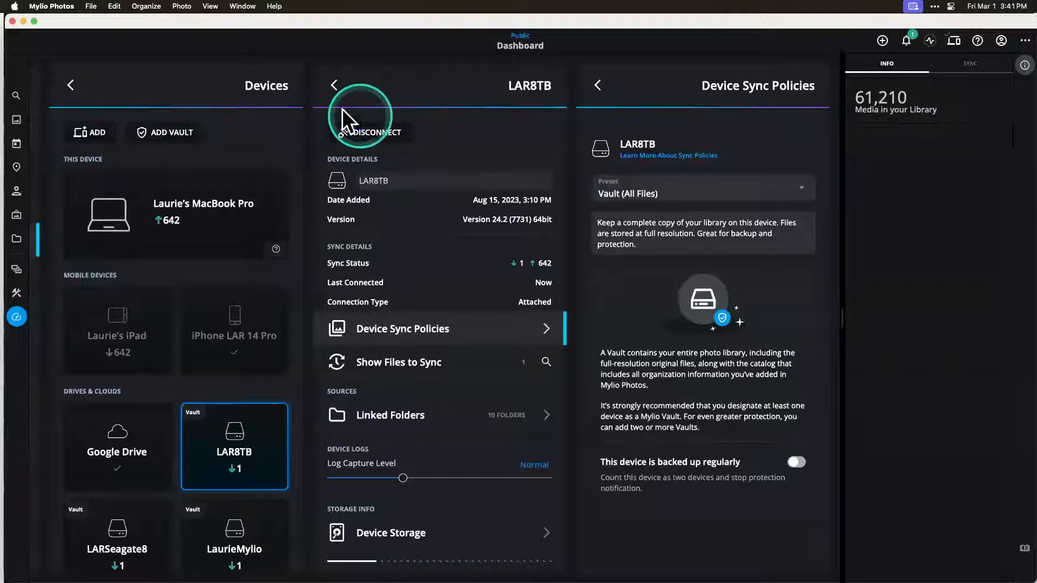
click(338, 86)
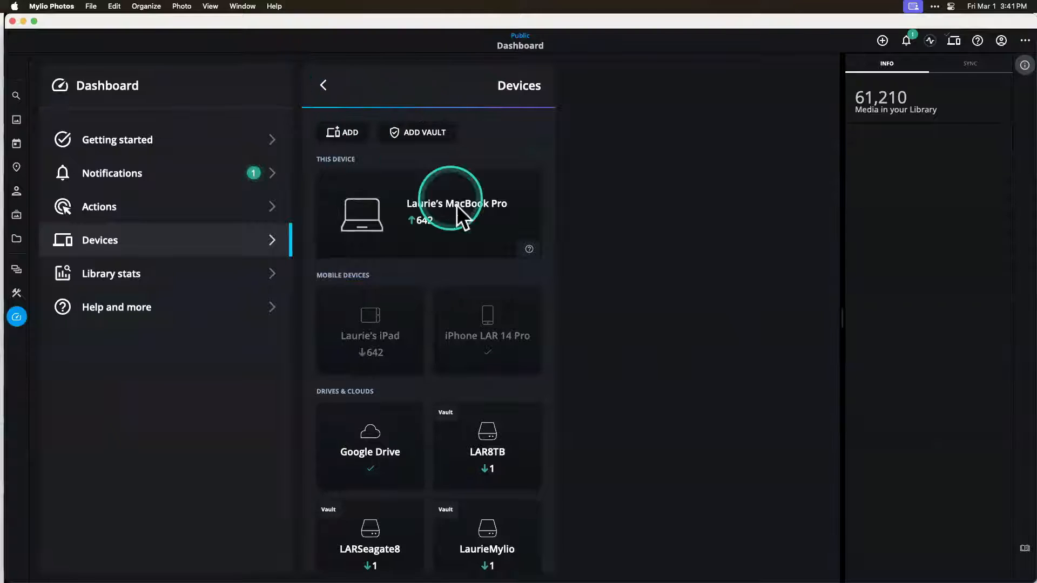
scroll(470, 260, down, 1)
scroll(470, 260, up, 1)
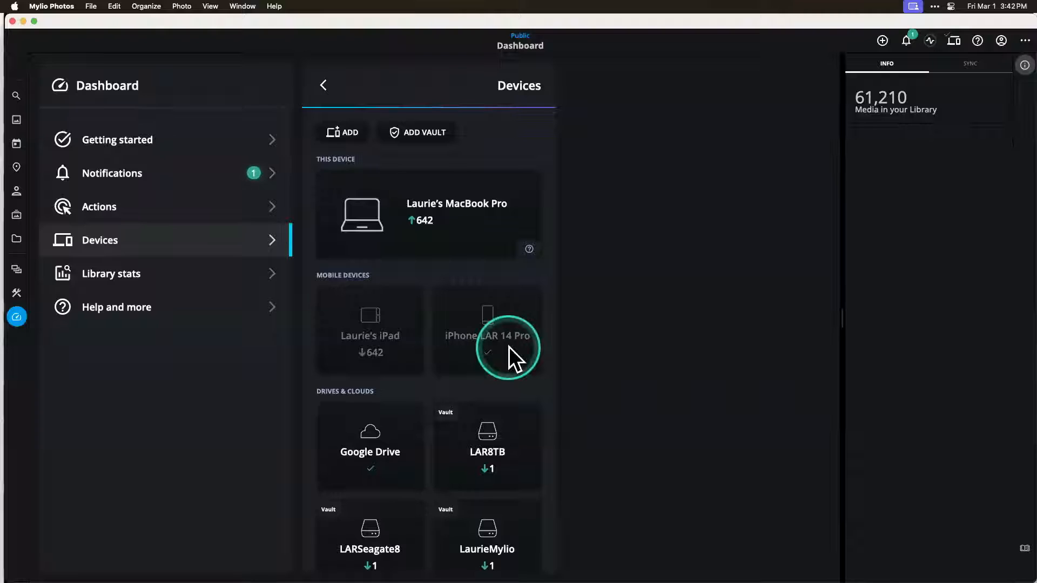
scroll(403, 472, down, 3)
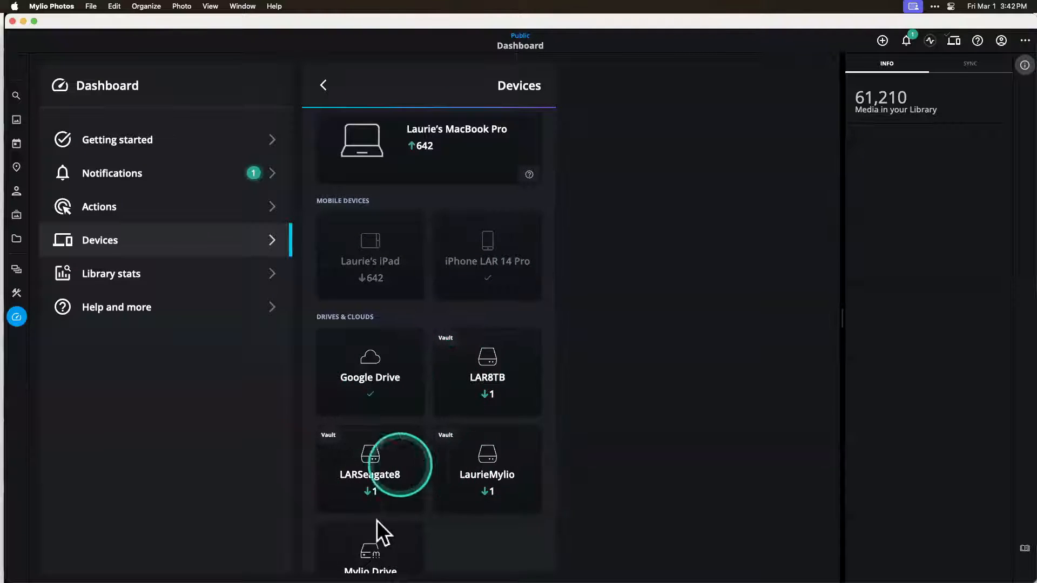
Step: Open the LARSeagate8 vault's device sync policies, hide the info panel and view the available presets
click(367, 469)
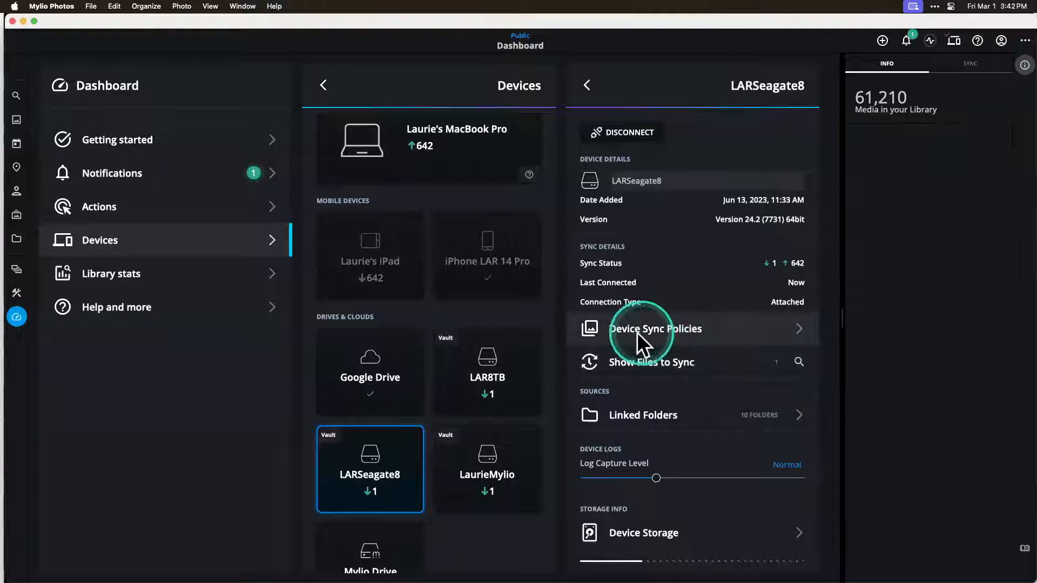
click(724, 329)
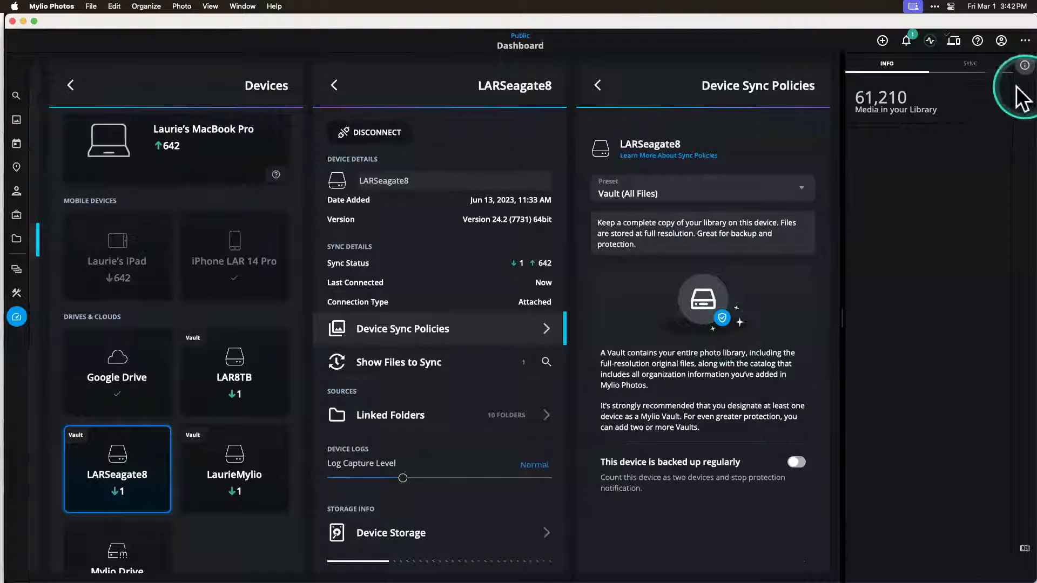
click(1019, 65)
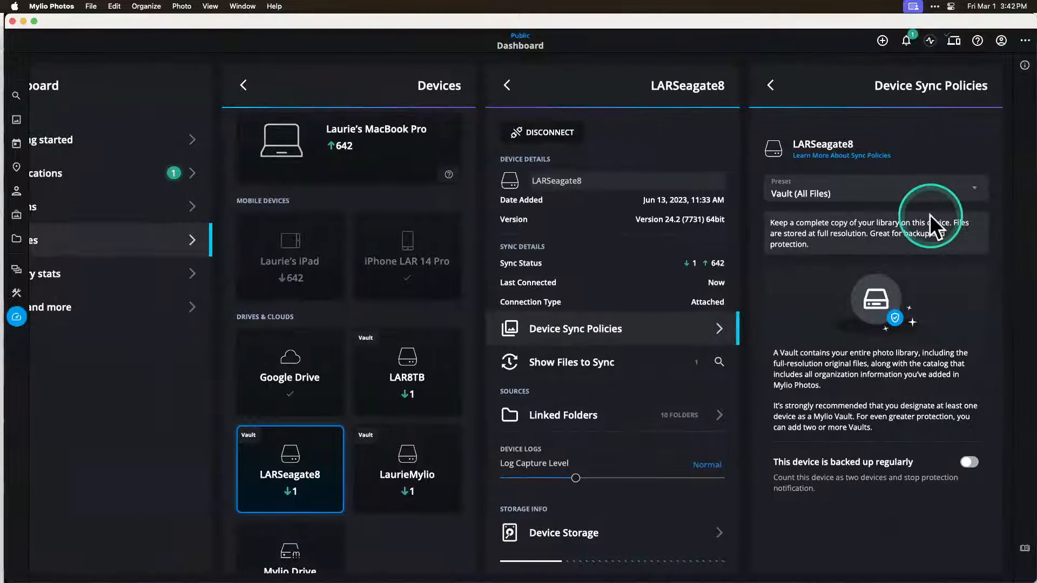
click(897, 189)
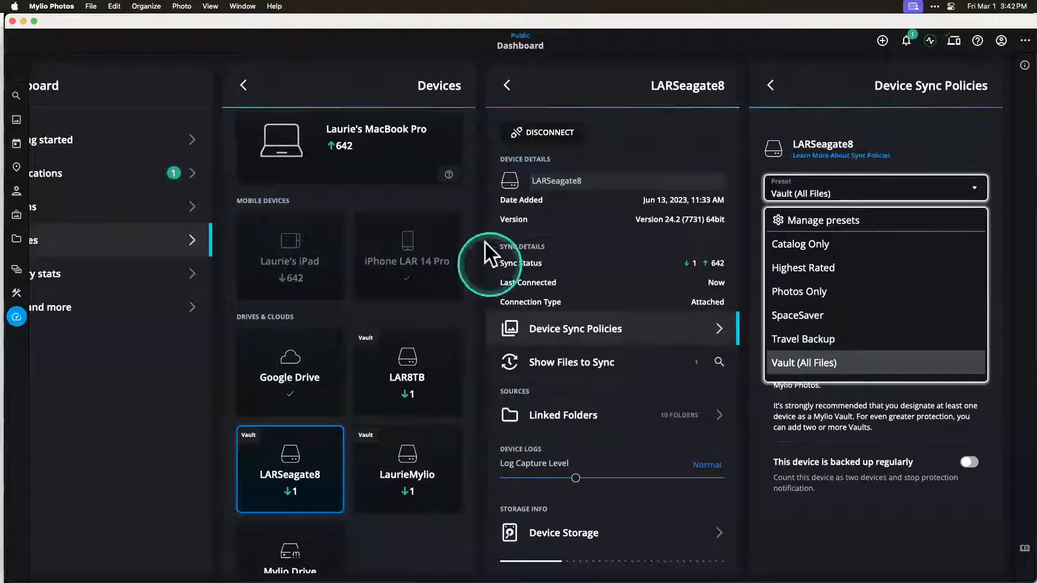
click(383, 143)
click(383, 144)
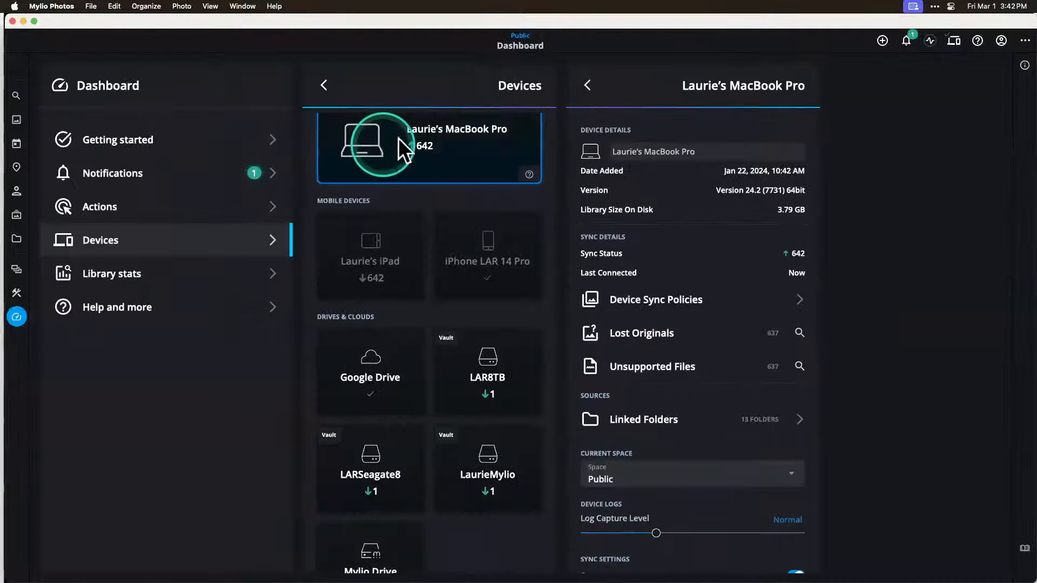
click(656, 300)
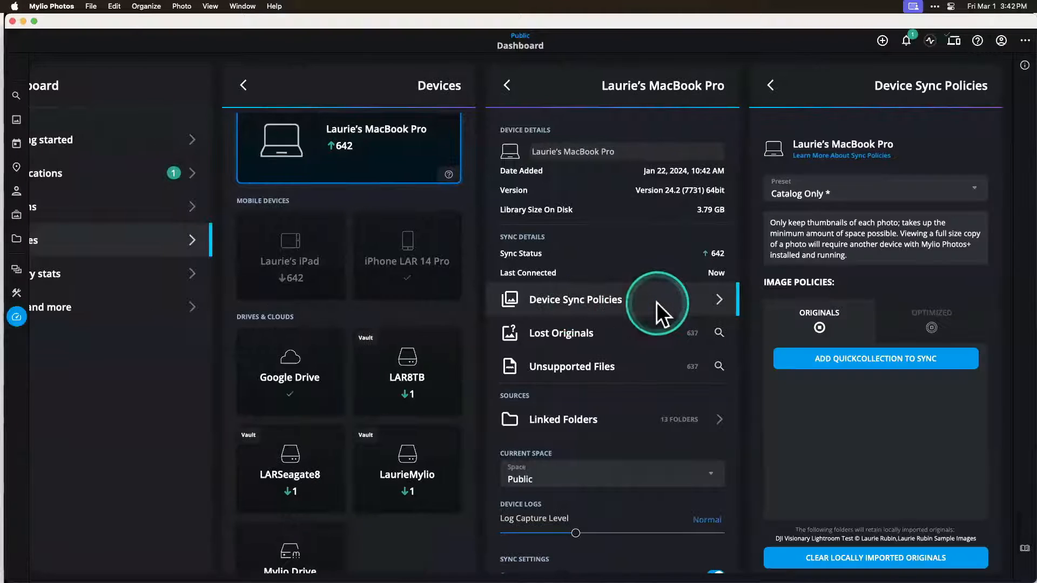
click(882, 193)
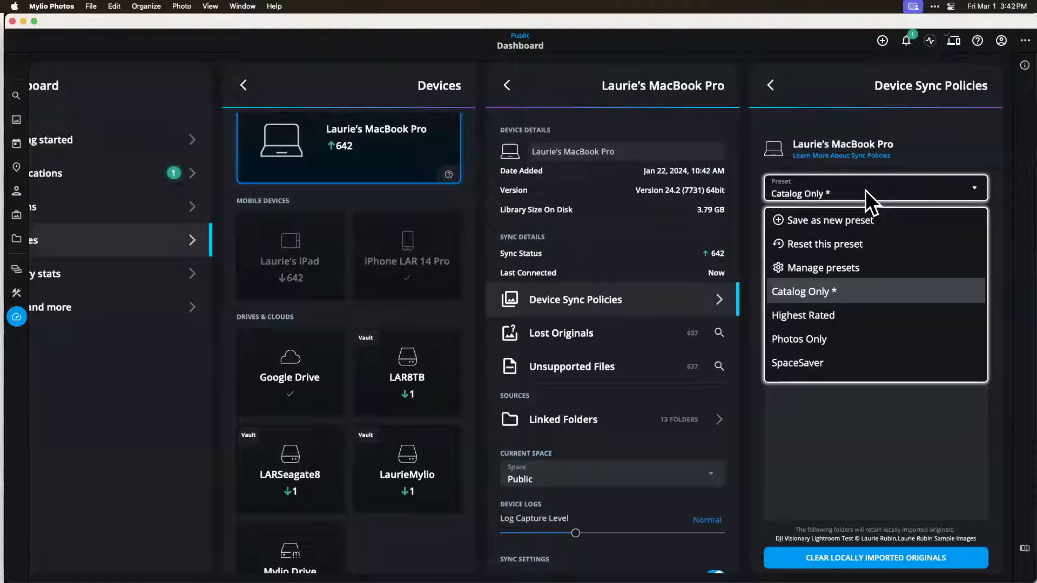
click(382, 140)
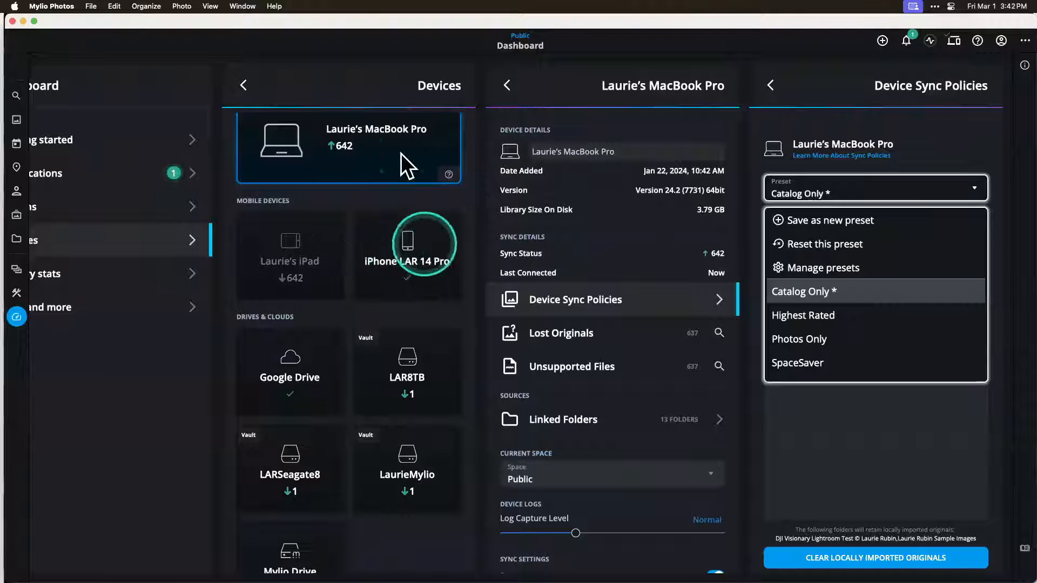
Step: View the sync policy presets available for the iPhone 14 Pro, keeping SpaceSaver, and return to the Dashboard's main list
click(421, 244)
click(421, 244)
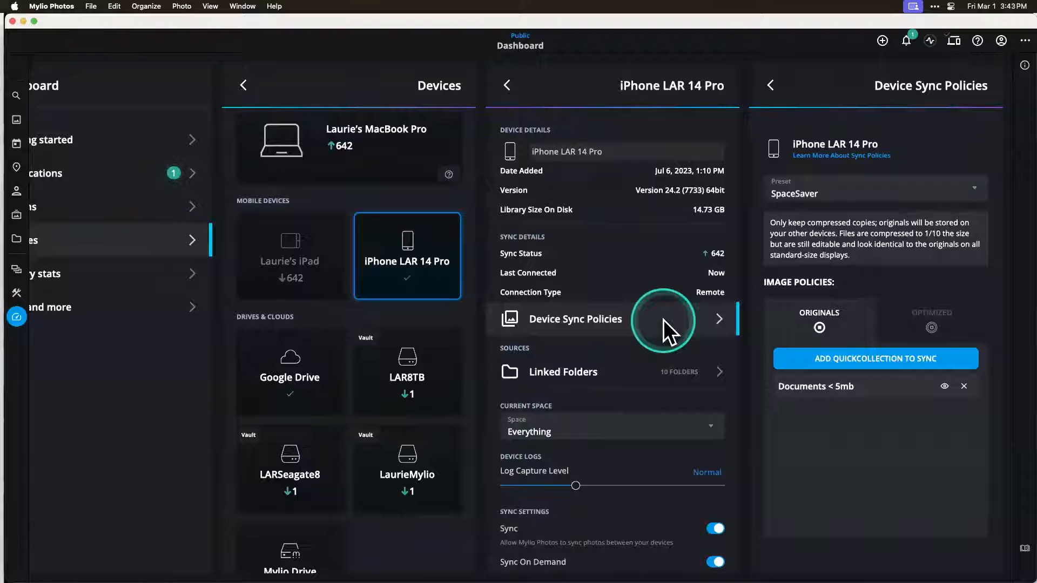
click(870, 188)
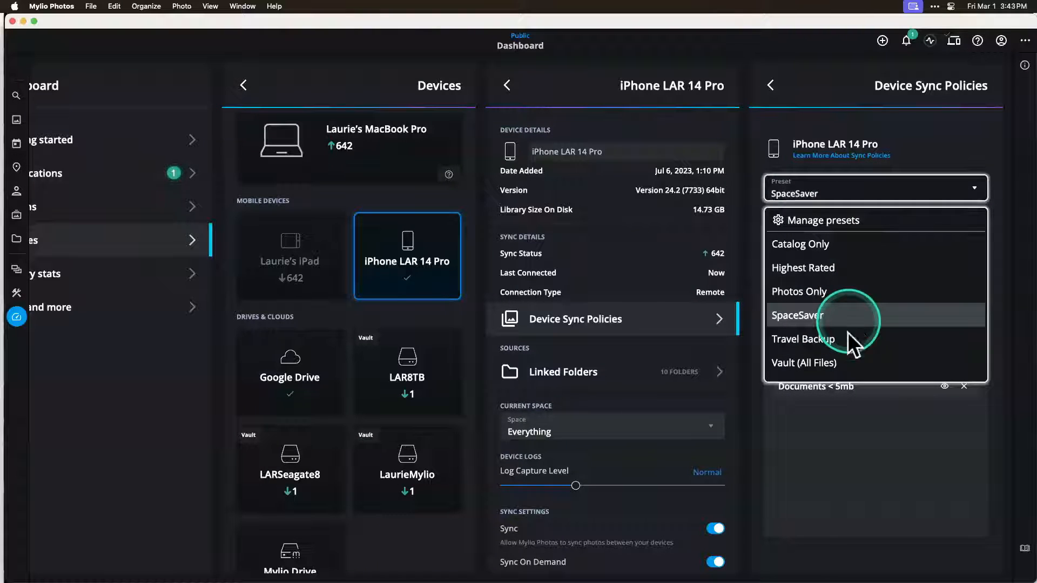
click(851, 416)
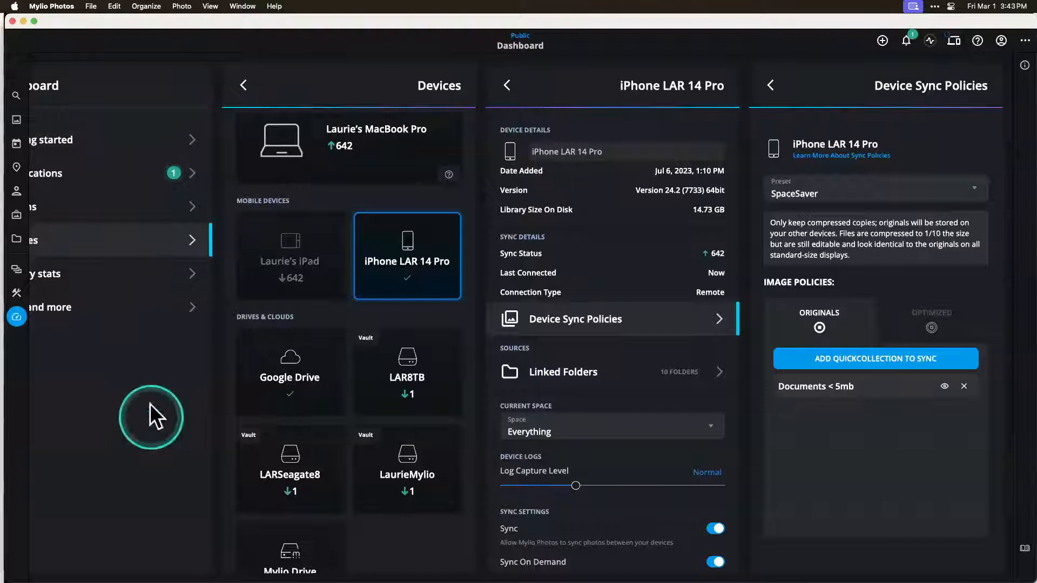
drag(145, 417, 383, 267)
scroll(383, 267, left, 2)
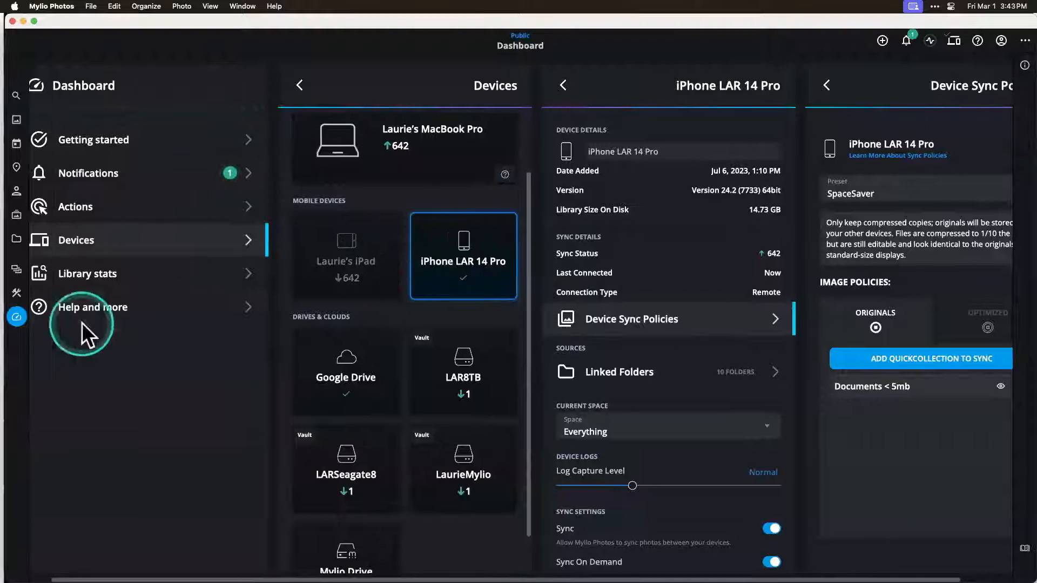
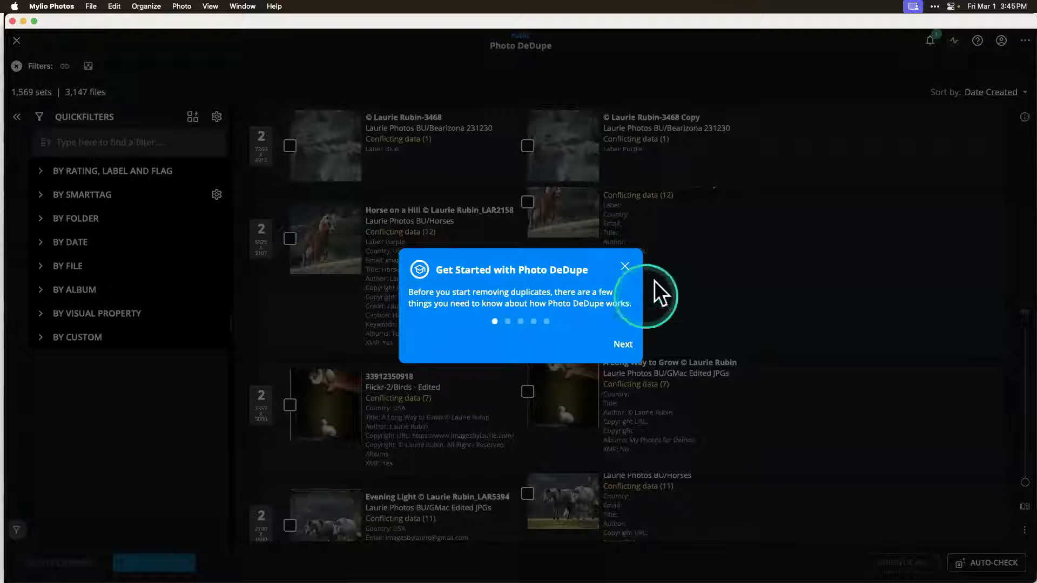
Step: Dismiss the Photo DeDupe introduction and examine the duplicate sets with their conflicting data
click(624, 267)
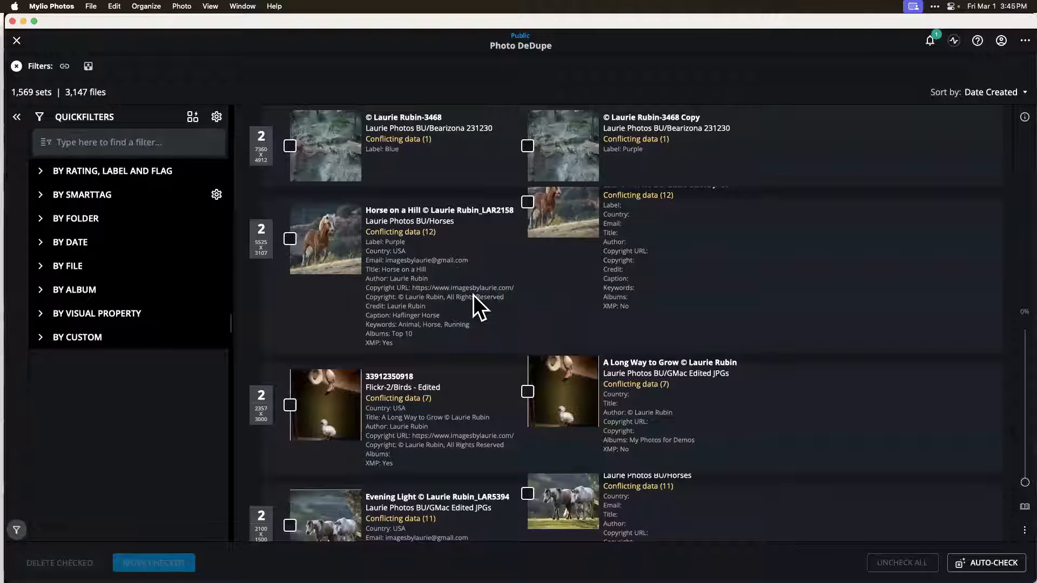
scroll(518, 292, up, 2)
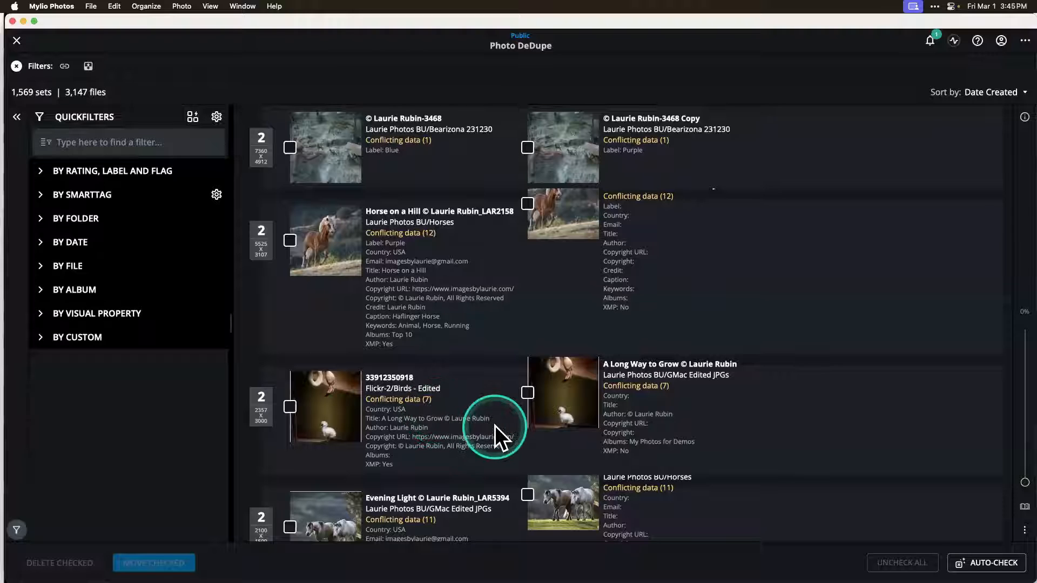
scroll(479, 430, down, 10)
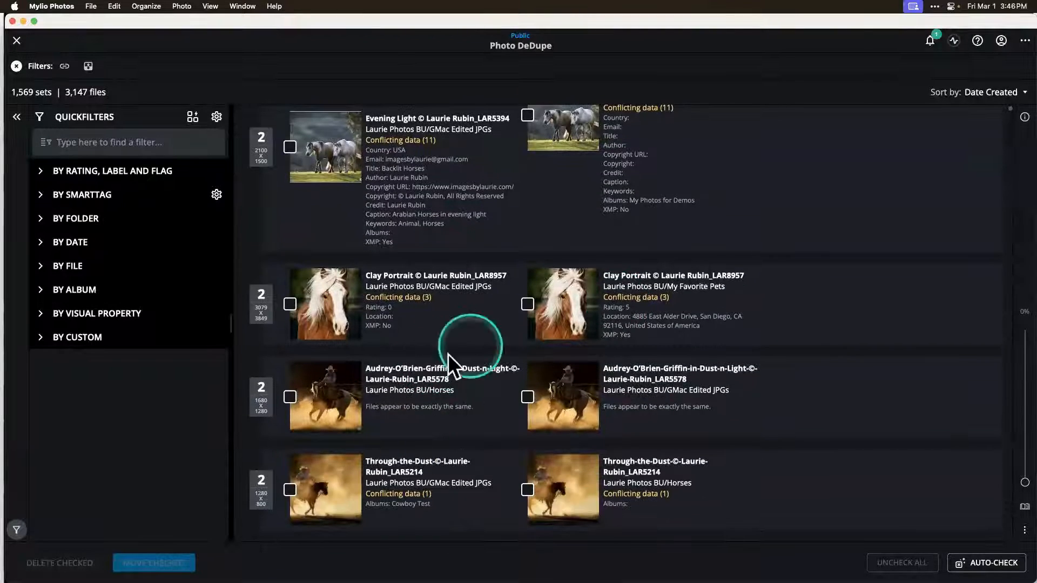
scroll(422, 430, up, 6)
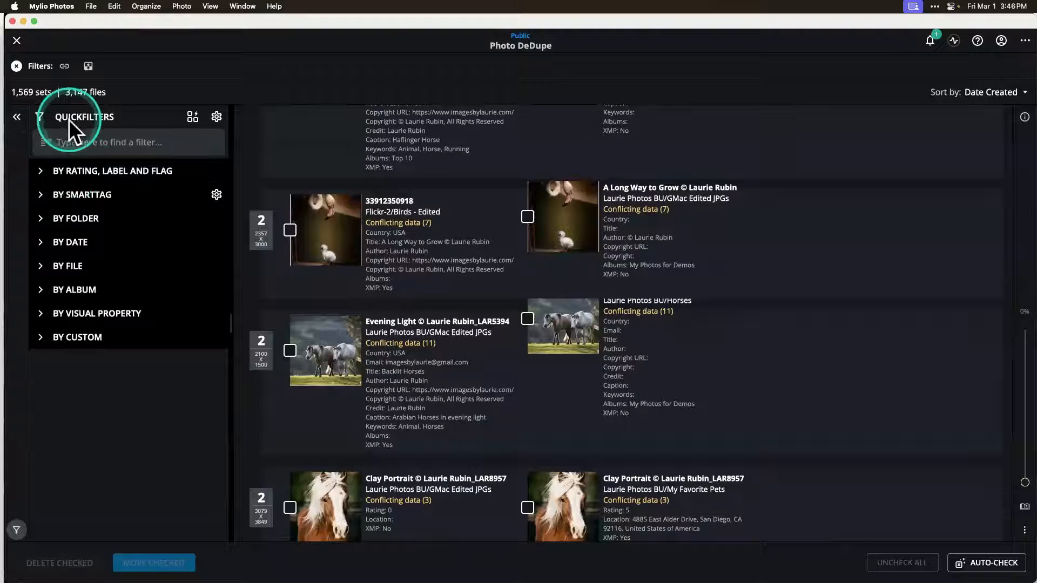
Step: View the folders available as filters, collapse the folder list again and hide the QuickFilters panel
click(54, 218)
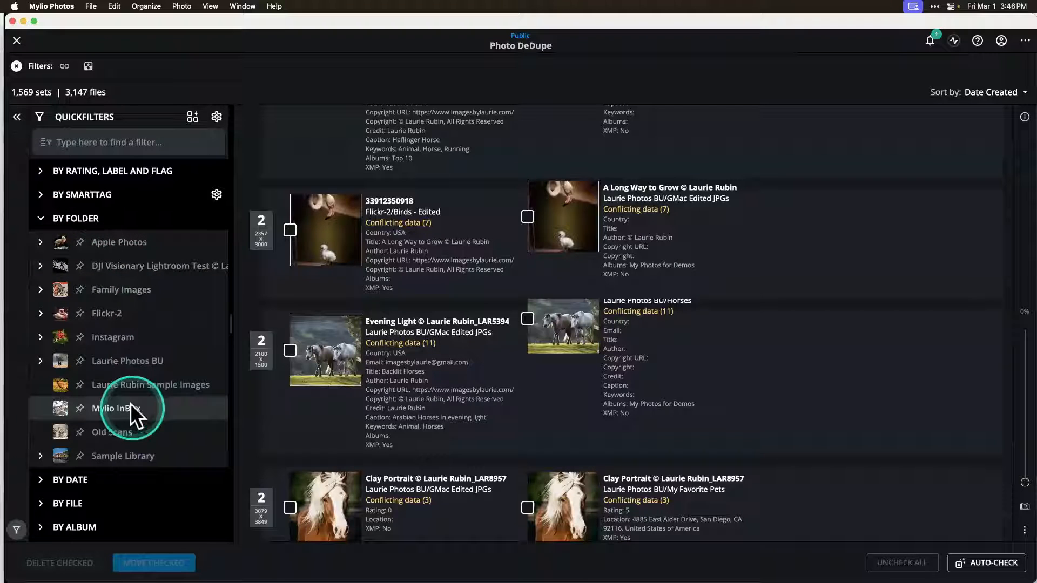
click(41, 220)
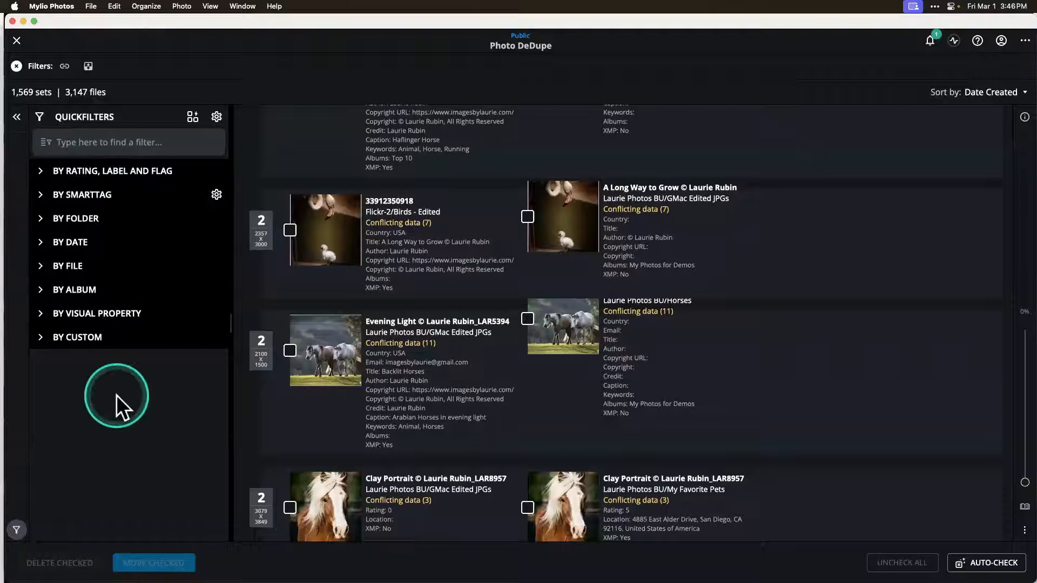
click(16, 117)
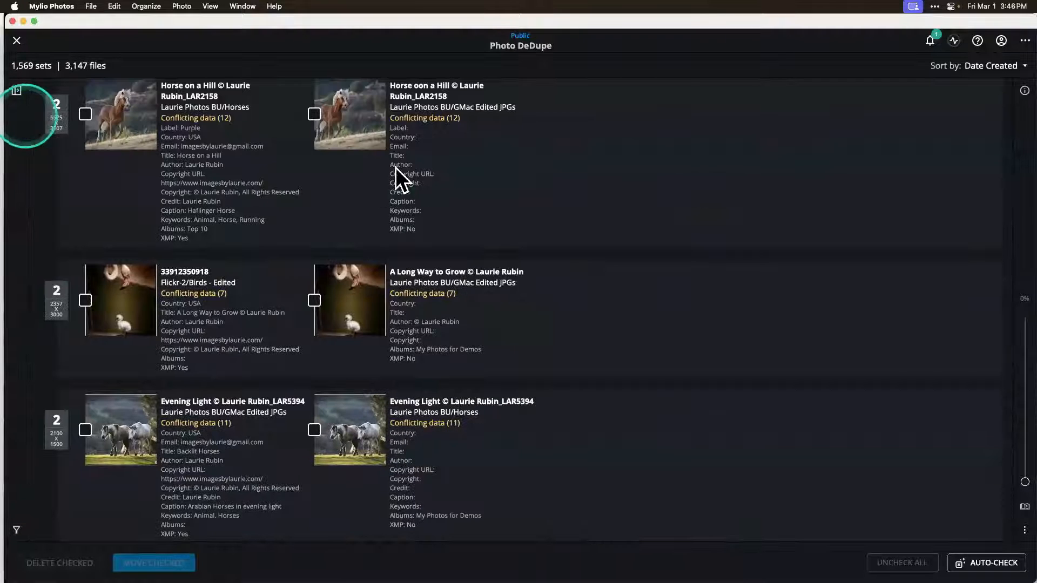
Step: Check the Horse oon a Hill and A Long Way to Grow copies in GMac Edited JPGs and the Evening Light copy in Horses, dismissing the tips
scroll(283, 293, up, 3)
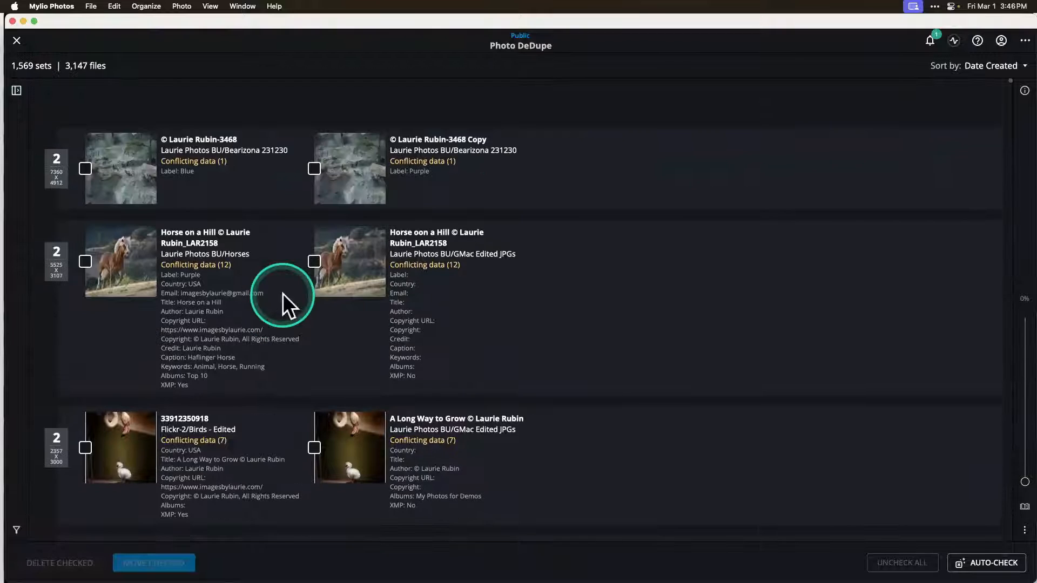
scroll(283, 294, down, 2)
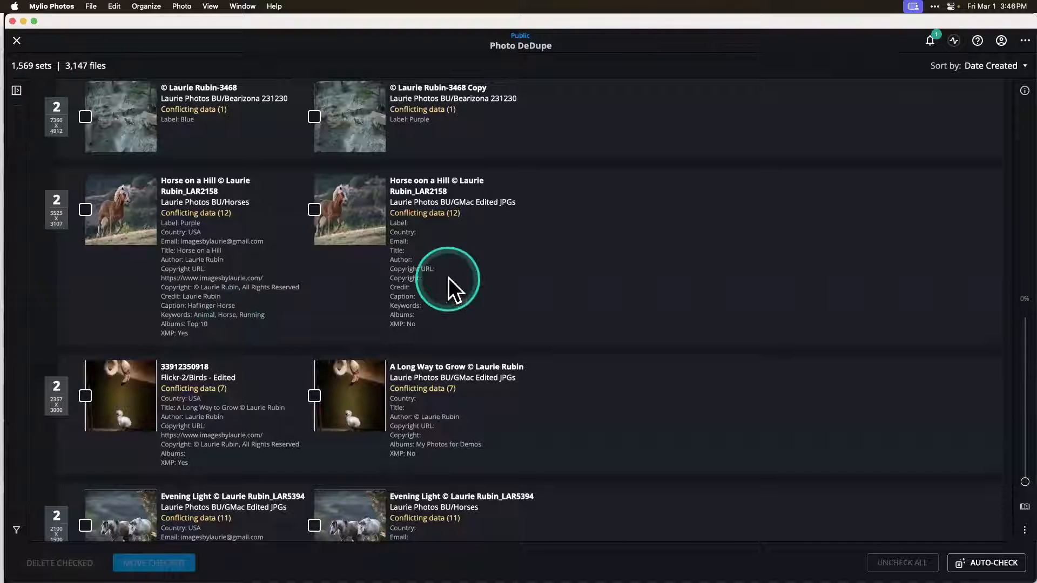
click(314, 209)
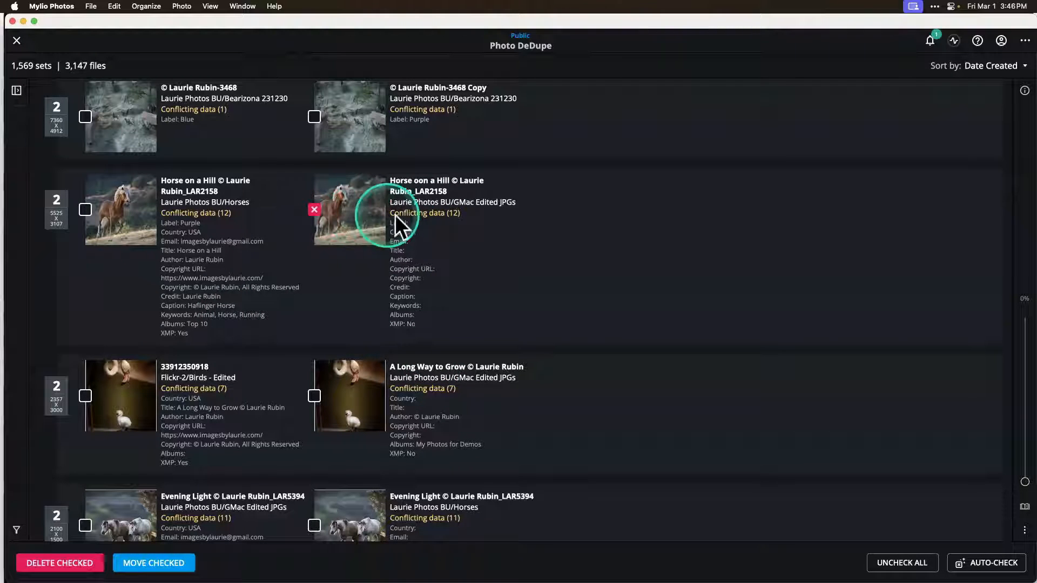
scroll(419, 274, down, 2)
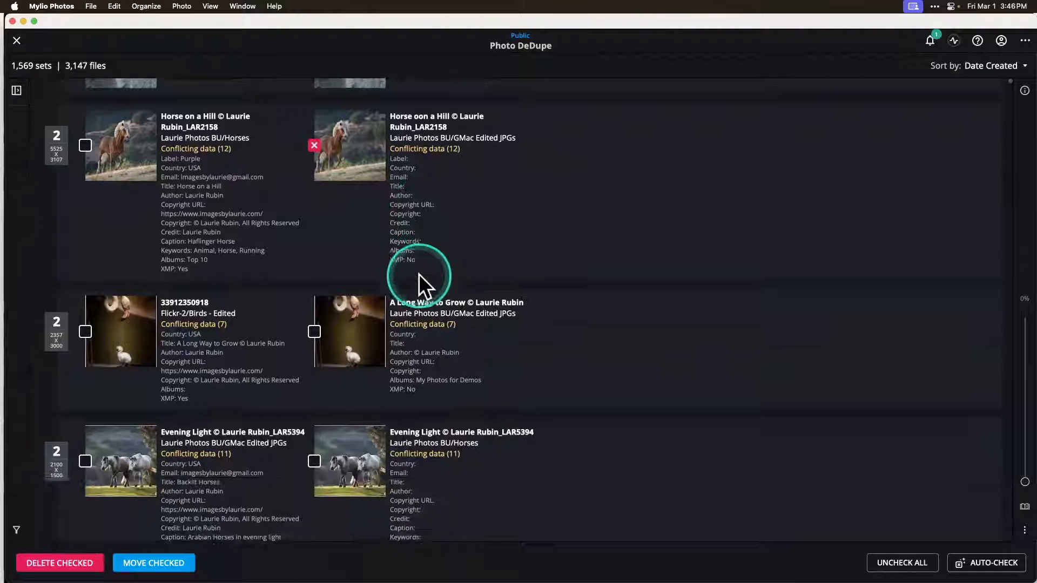
click(314, 327)
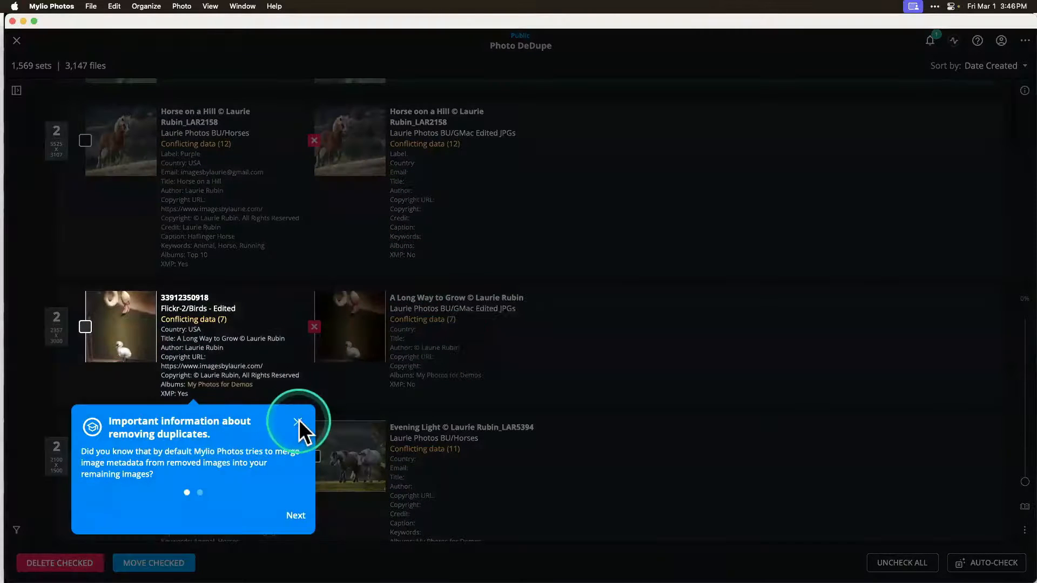
click(299, 420)
scroll(505, 435, down, 3)
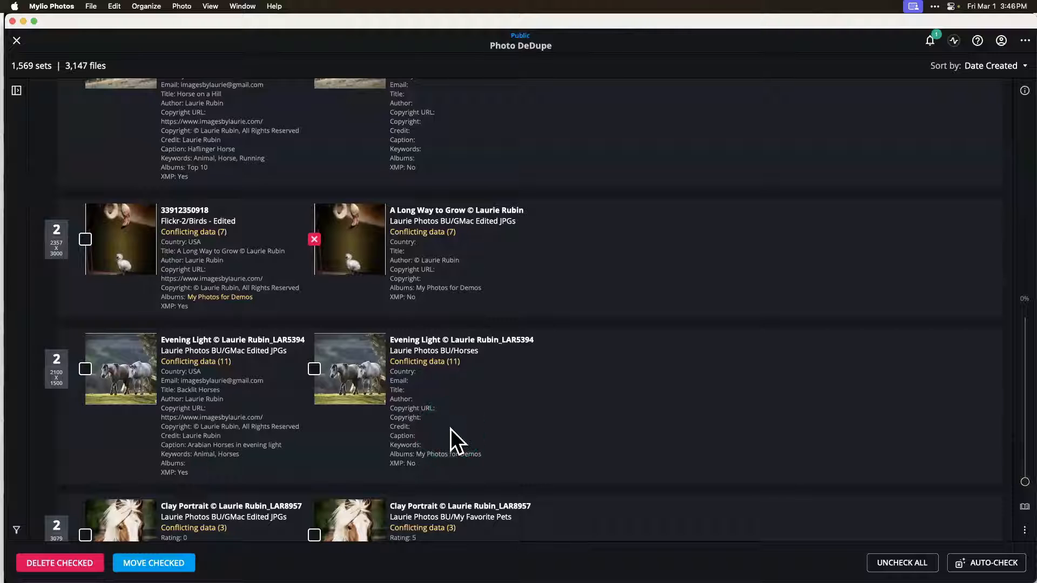
scroll(367, 356, down, 3)
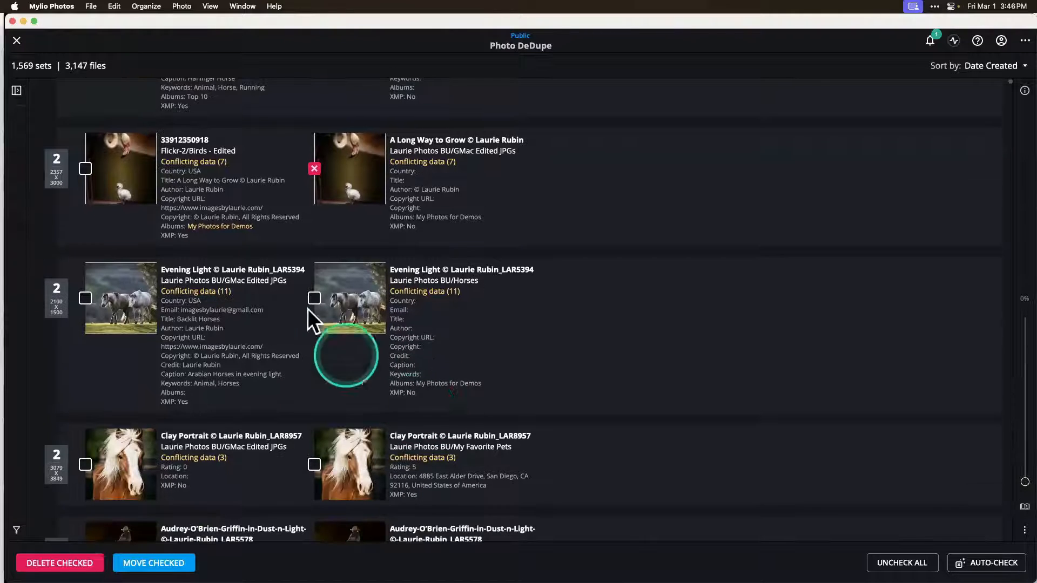
click(316, 298)
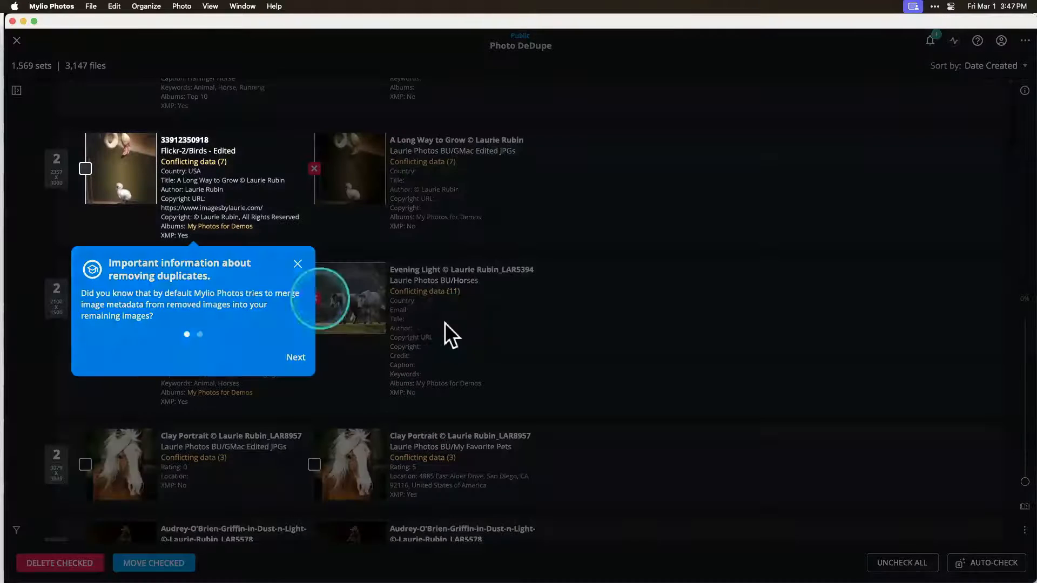
click(298, 264)
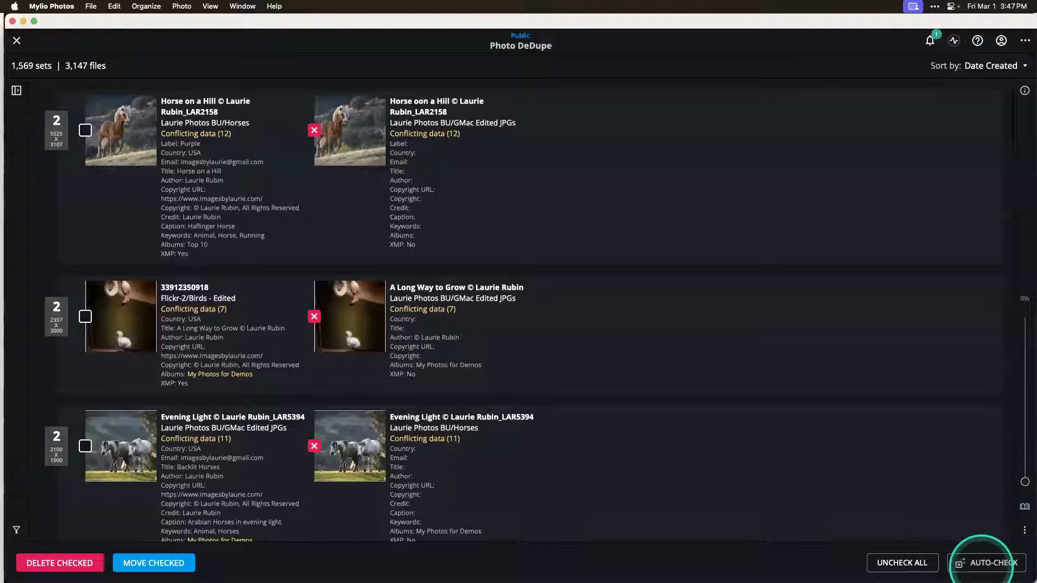
Step: Run Auto-Check with the existing most-important-photo criteria and examine which copies it checks across the duplicate sets
click(981, 563)
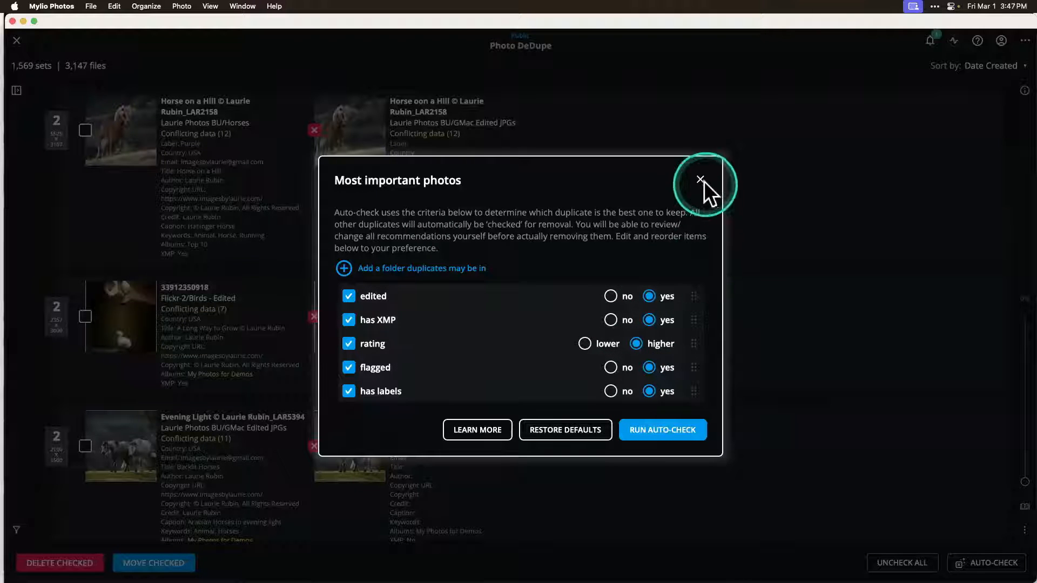
click(666, 429)
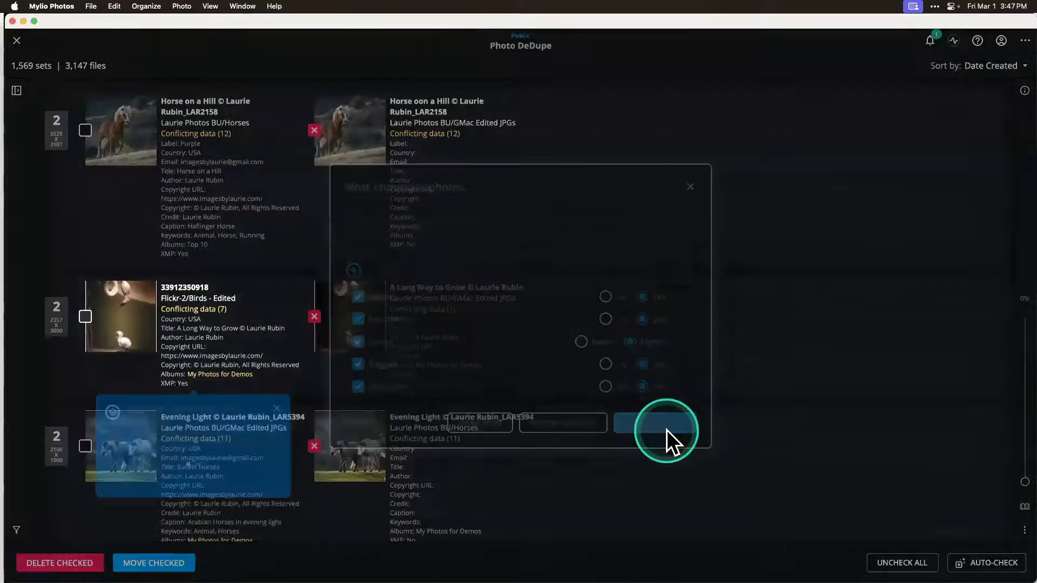
click(294, 413)
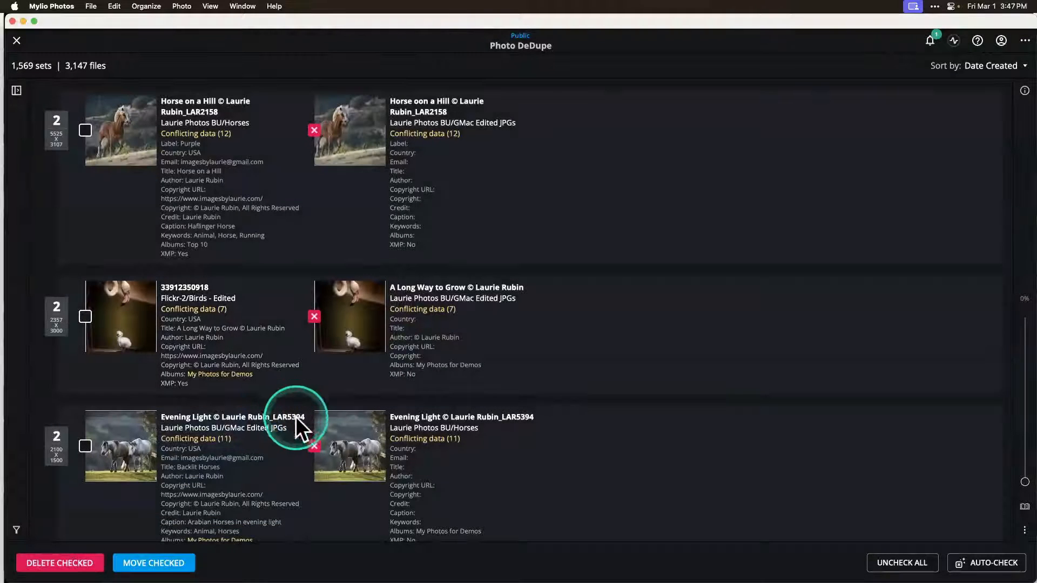
scroll(296, 417, down, 6)
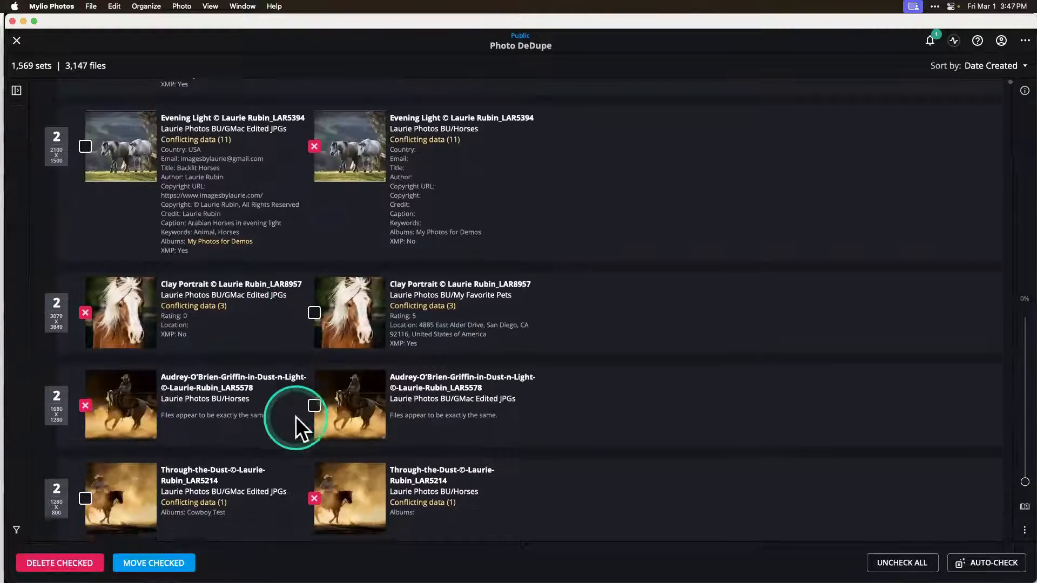
scroll(296, 416, down, 2)
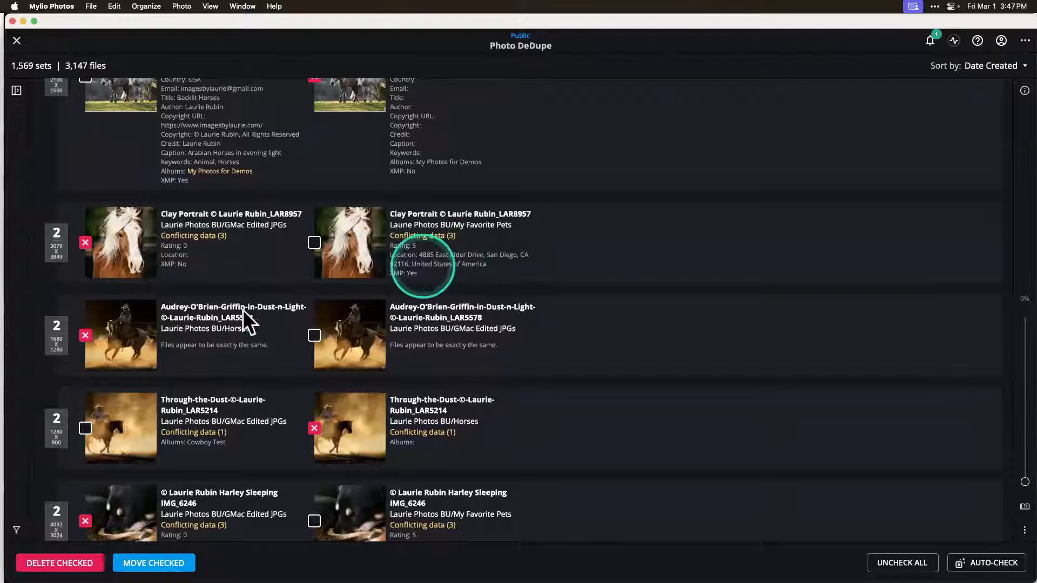
scroll(351, 378, down, 2)
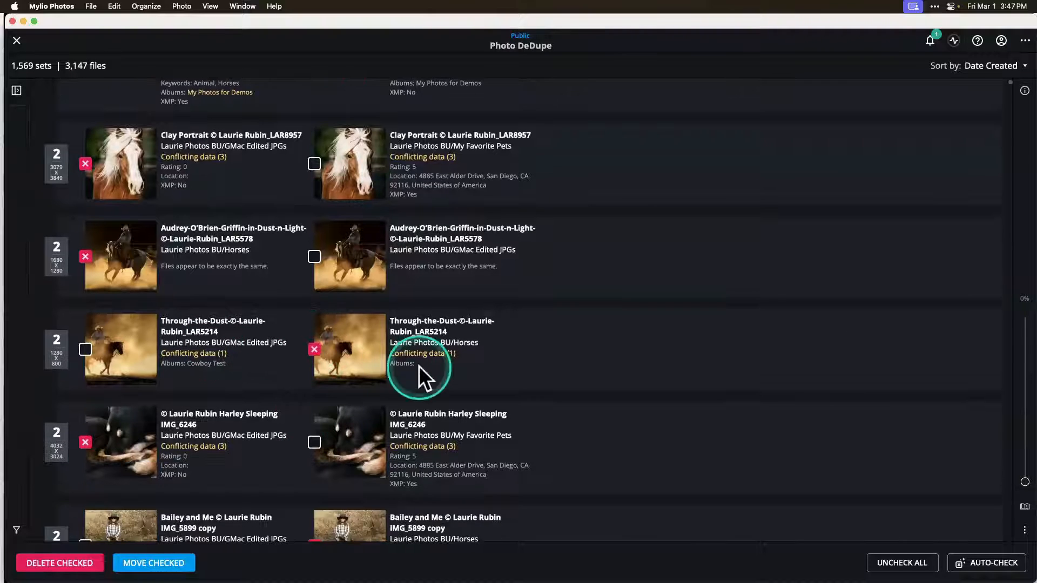
scroll(419, 365, down, 2)
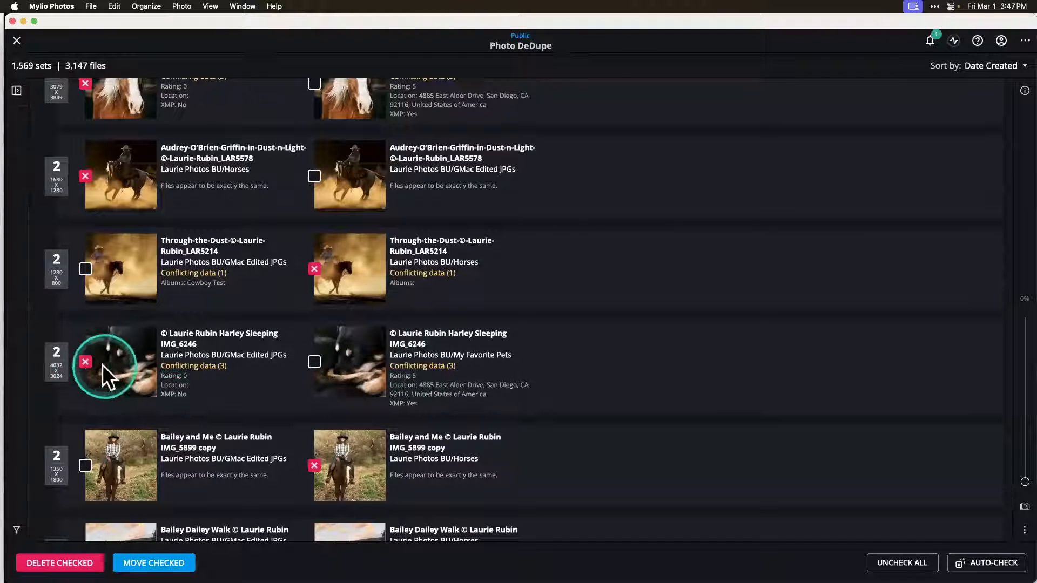
scroll(183, 394, down, 6)
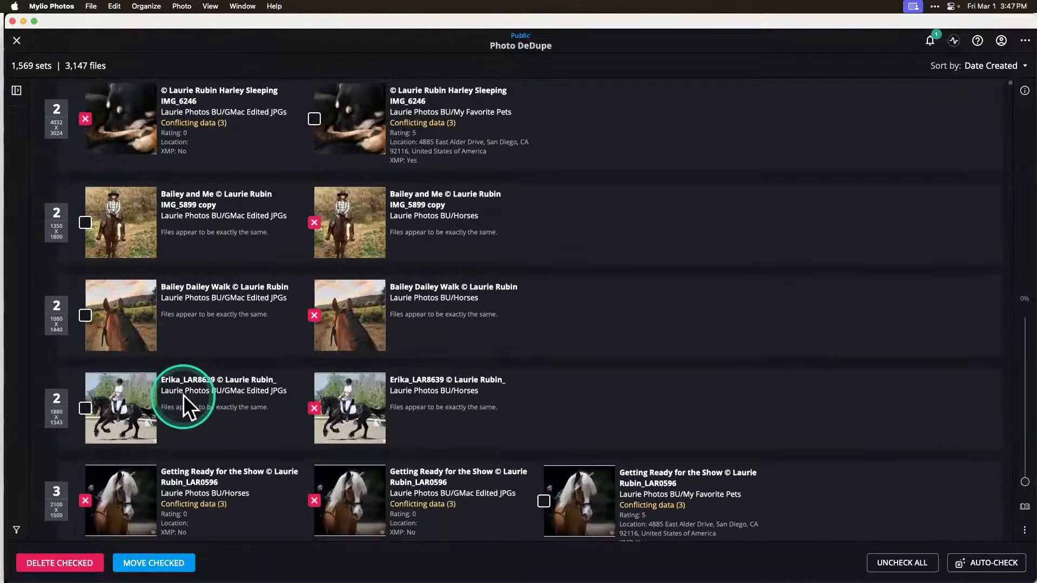
scroll(183, 394, down, 4)
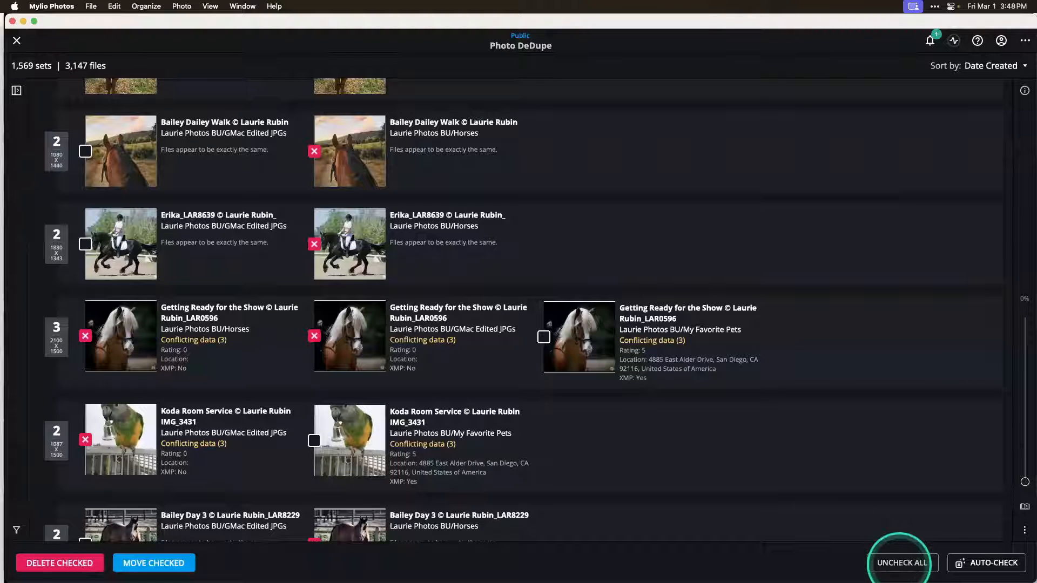
Step: Uncheck all duplicates and close Photo DeDupe, returning to All Photos
click(900, 563)
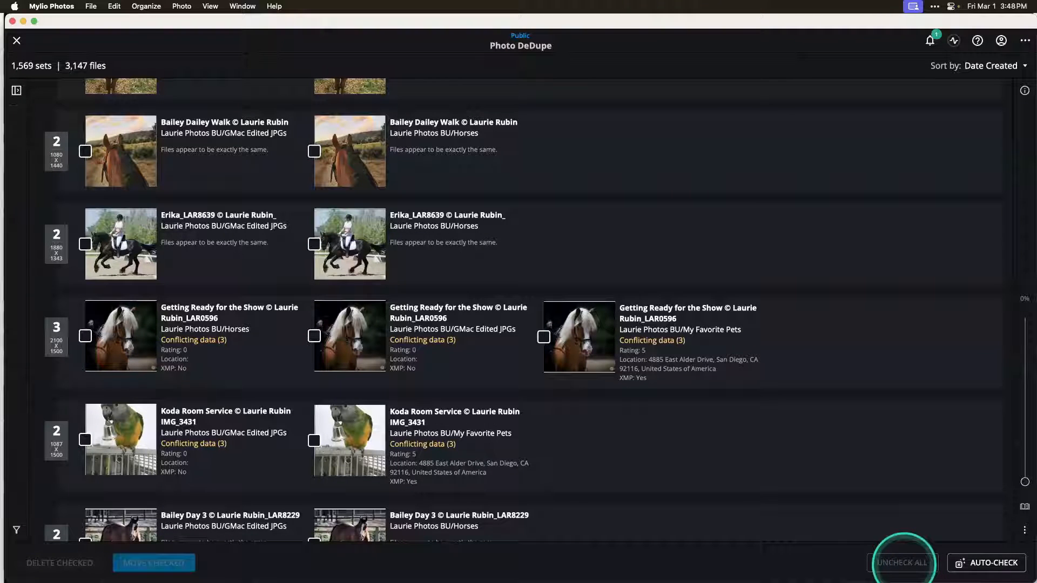
scroll(811, 343, up, 15)
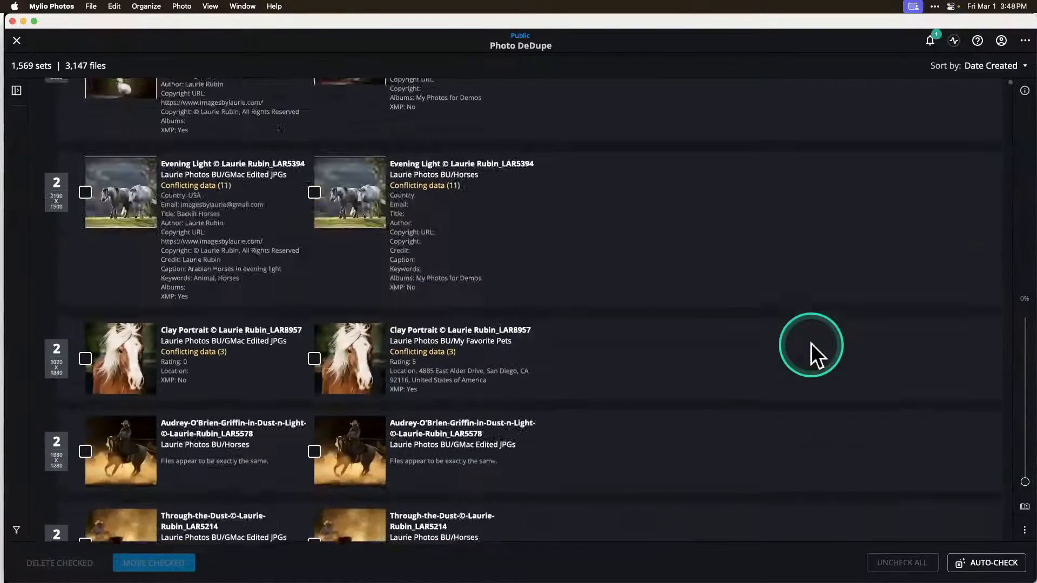
scroll(811, 345, up, 7)
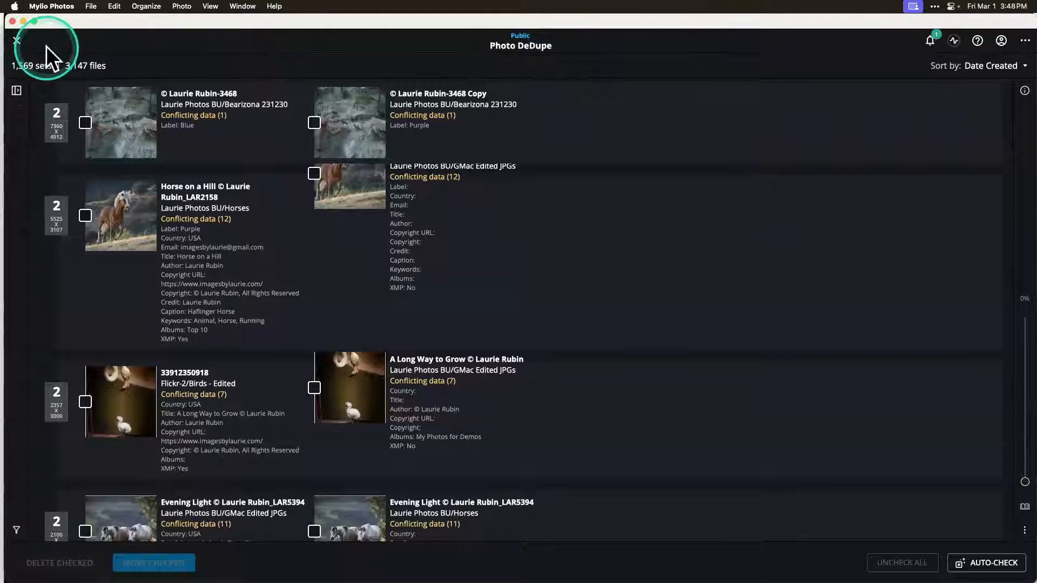
click(16, 42)
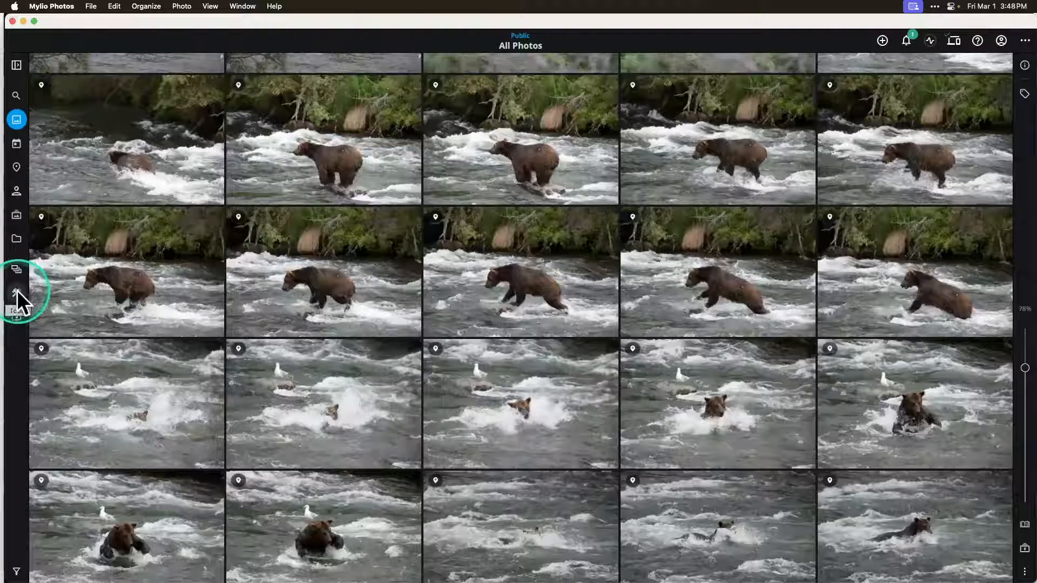
Step: Open Photo DeClutter, dismiss its welcome tip, hide the QuickFilters panel and examine the sets of similar photos
click(17, 290)
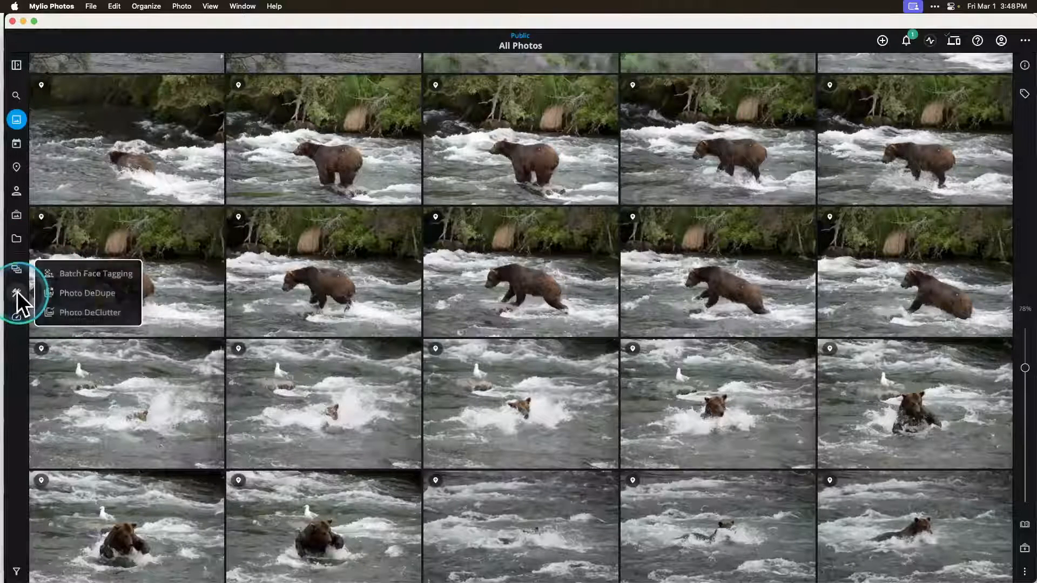
click(76, 312)
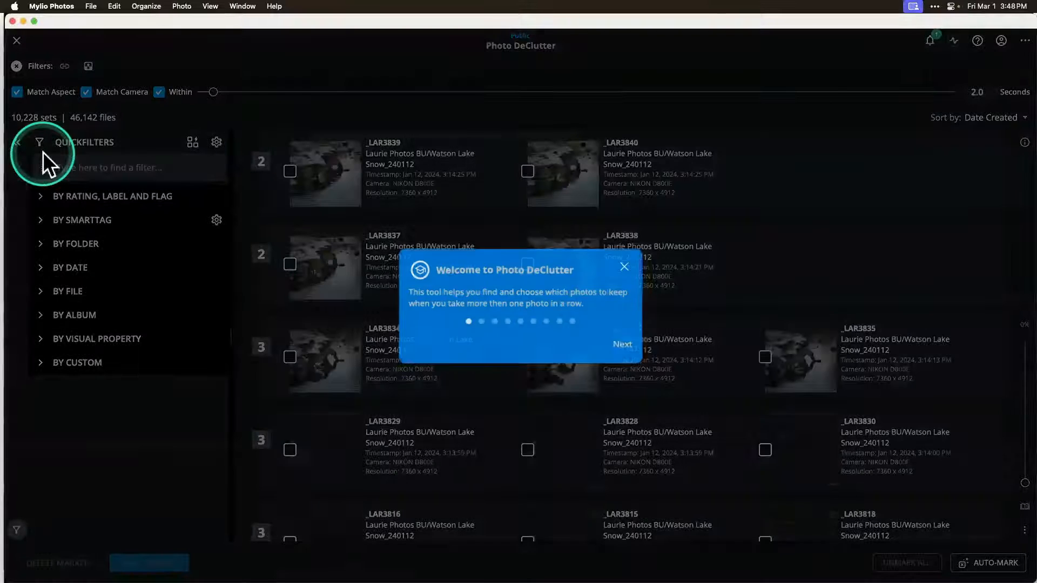
click(351, 170)
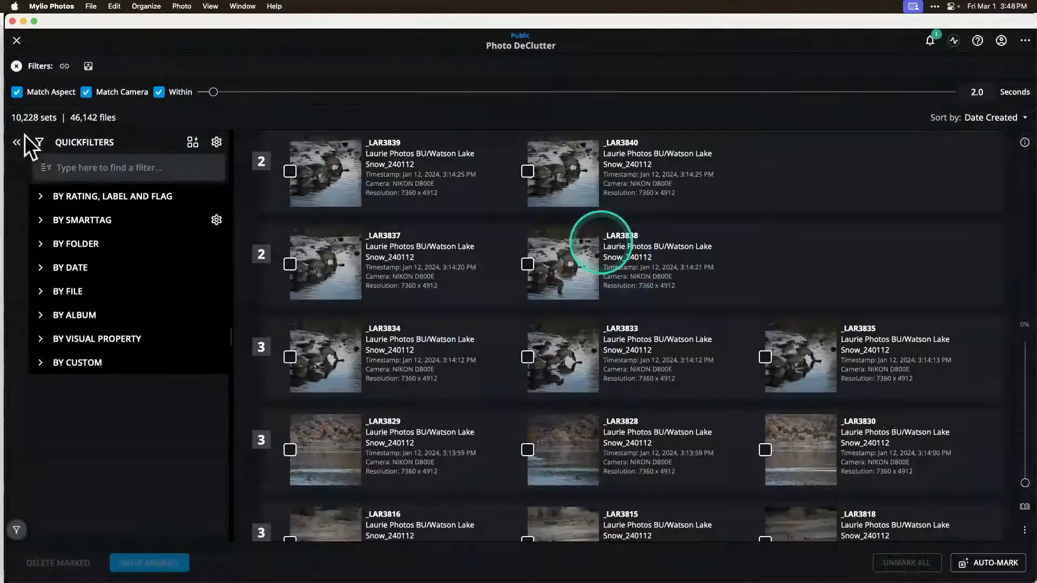
click(17, 142)
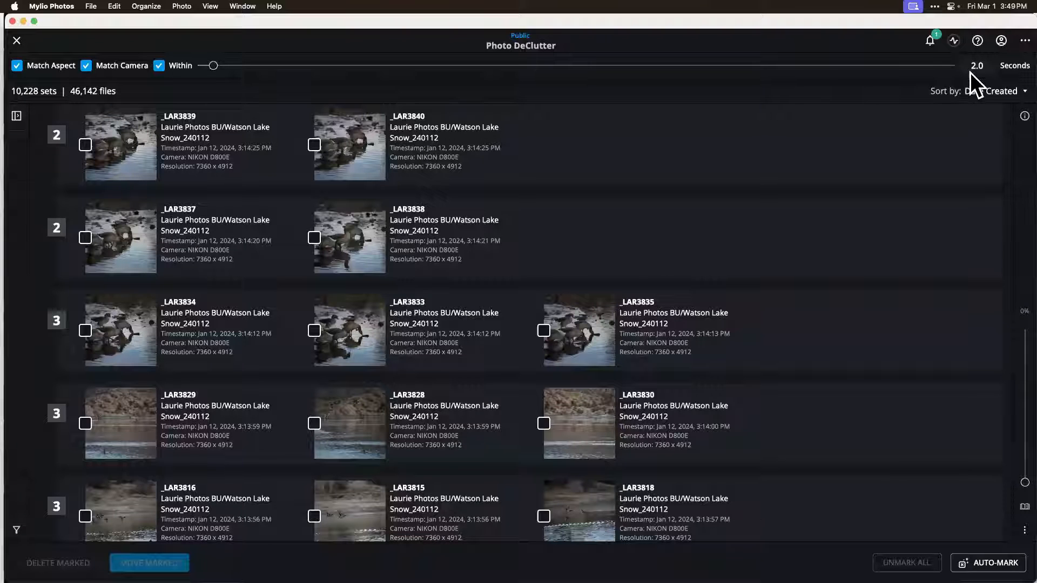
scroll(178, 427, down, 3)
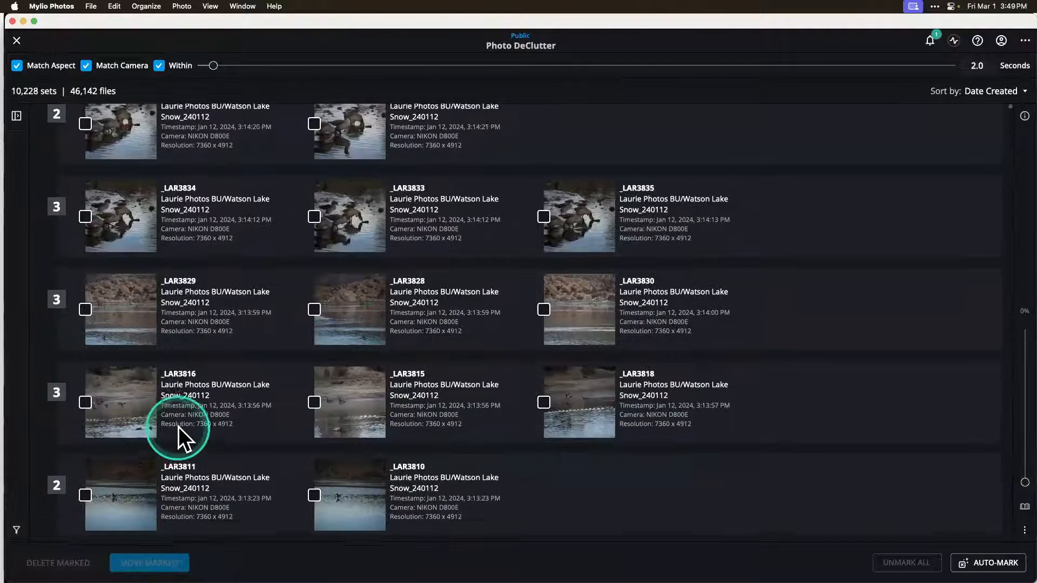
scroll(179, 427, up, 1)
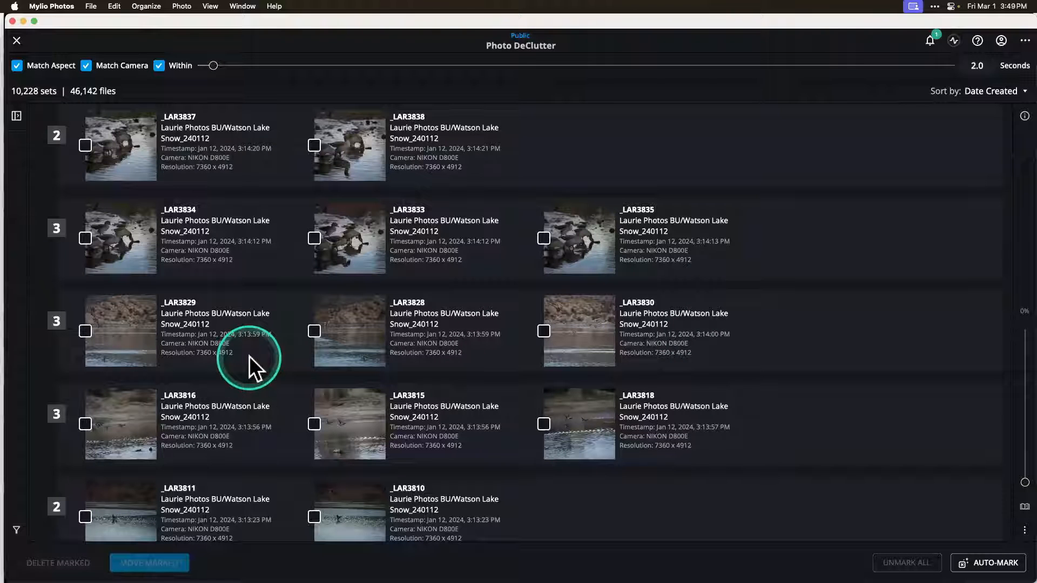
Step: Widen the Photo DeClutter matching window to 35.5 seconds and examine the regrouped sets of Watson Lake photos
scroll(249, 355, up, 2)
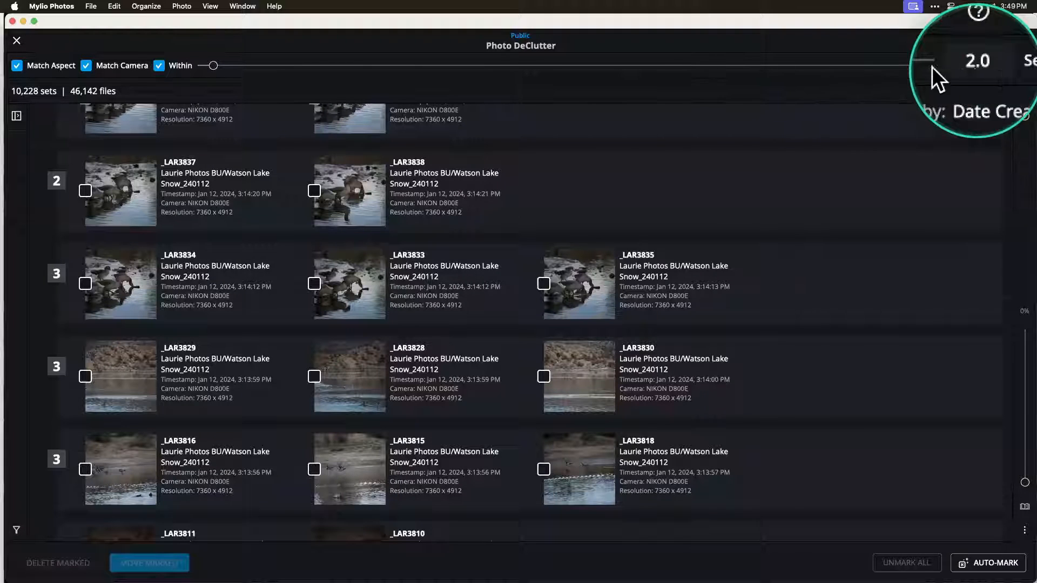
drag(213, 65, 424, 65)
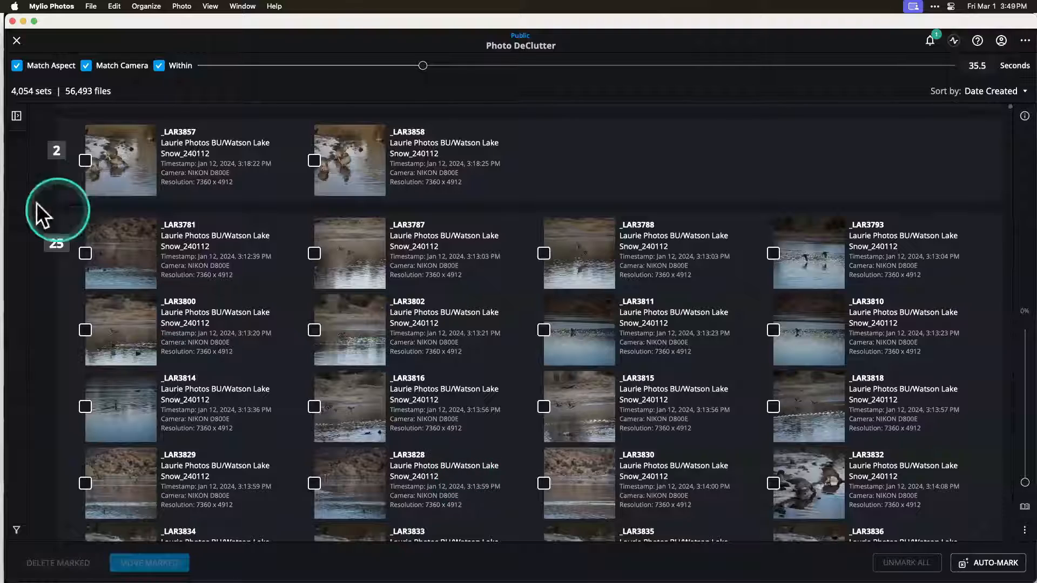
scroll(245, 342, down, 2)
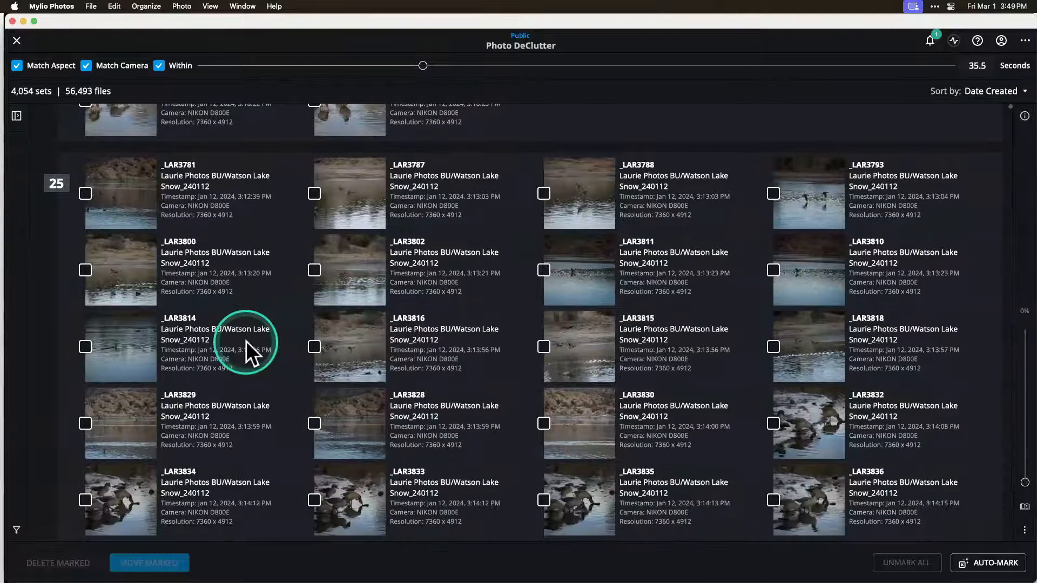
scroll(245, 341, up, 1)
scroll(245, 342, down, 2)
scroll(245, 341, up, 1)
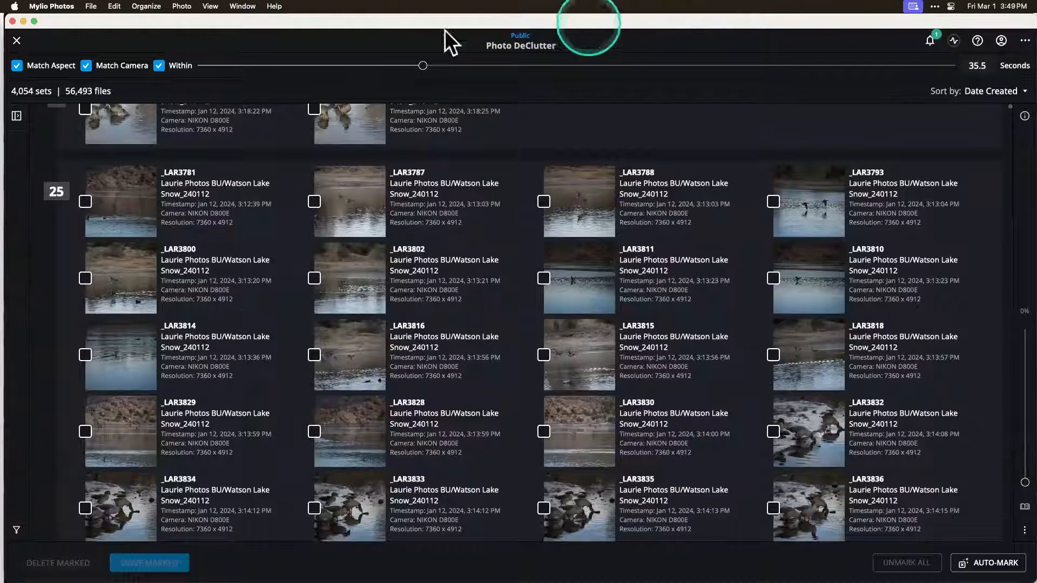
Step: Narrow the matching window to 6.6 seconds, keep Match Camera enabled and examine the regrouped sets
drag(423, 65, 243, 66)
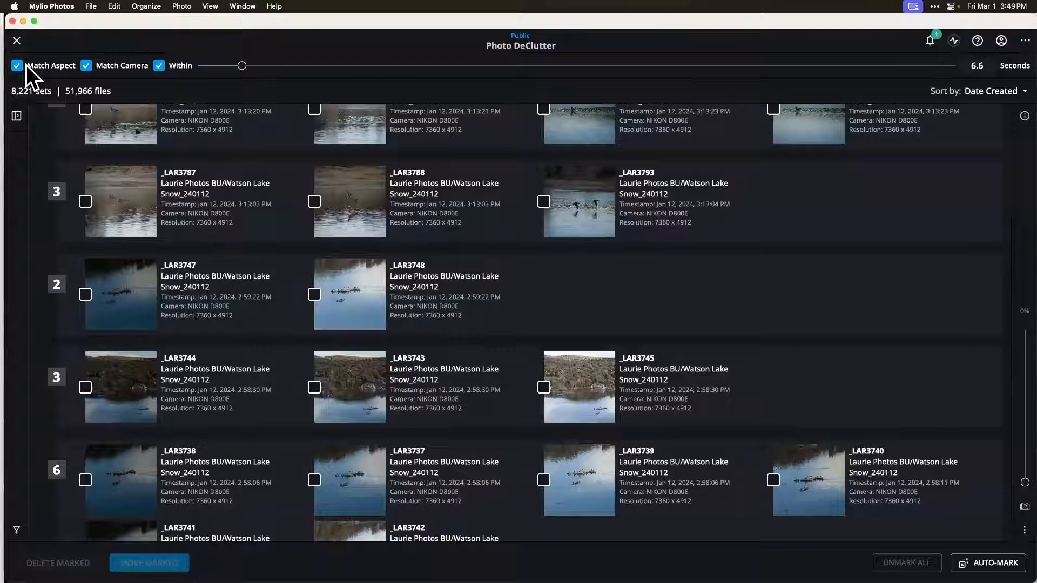
click(103, 70)
click(88, 64)
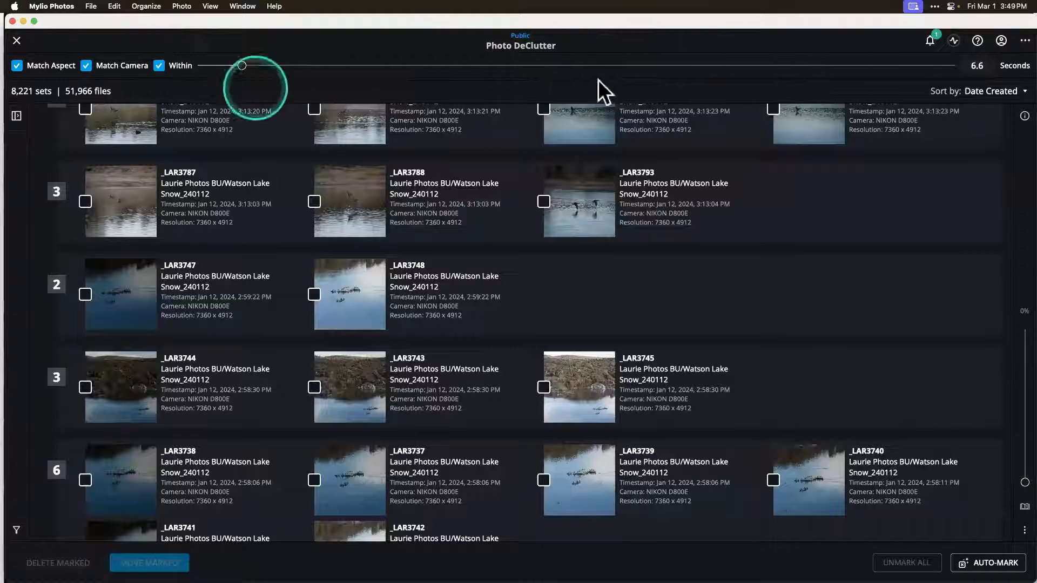
scroll(633, 296, up, 3)
scroll(632, 296, up, 7)
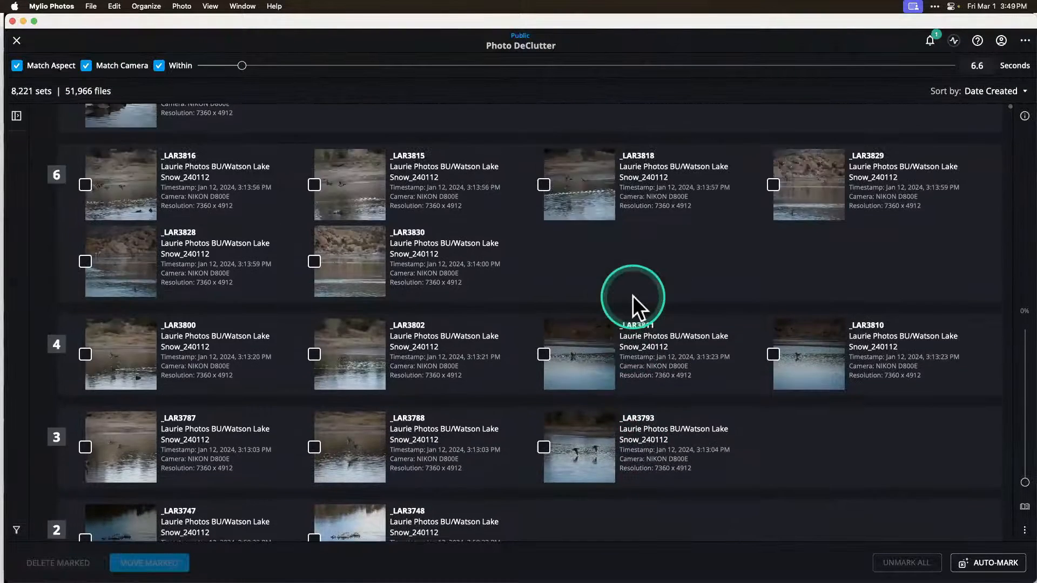
scroll(633, 296, up, 3)
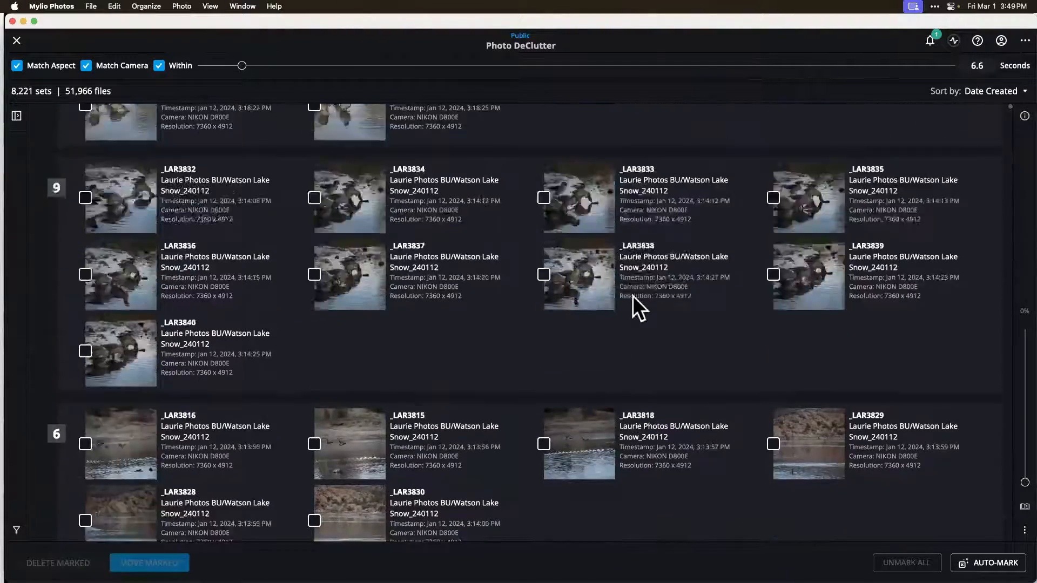
scroll(633, 296, down, 5)
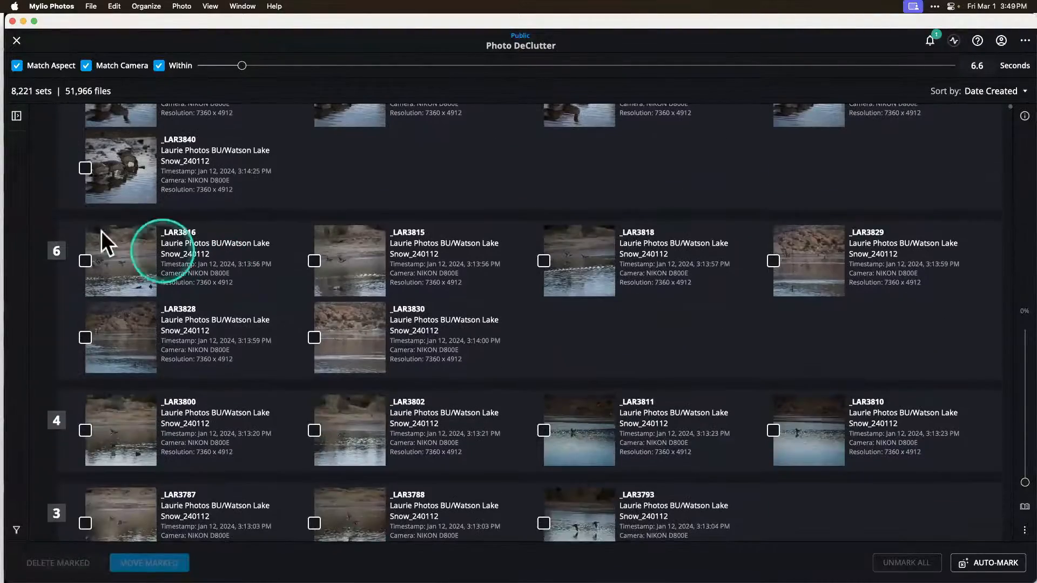
scroll(119, 238, down, 1)
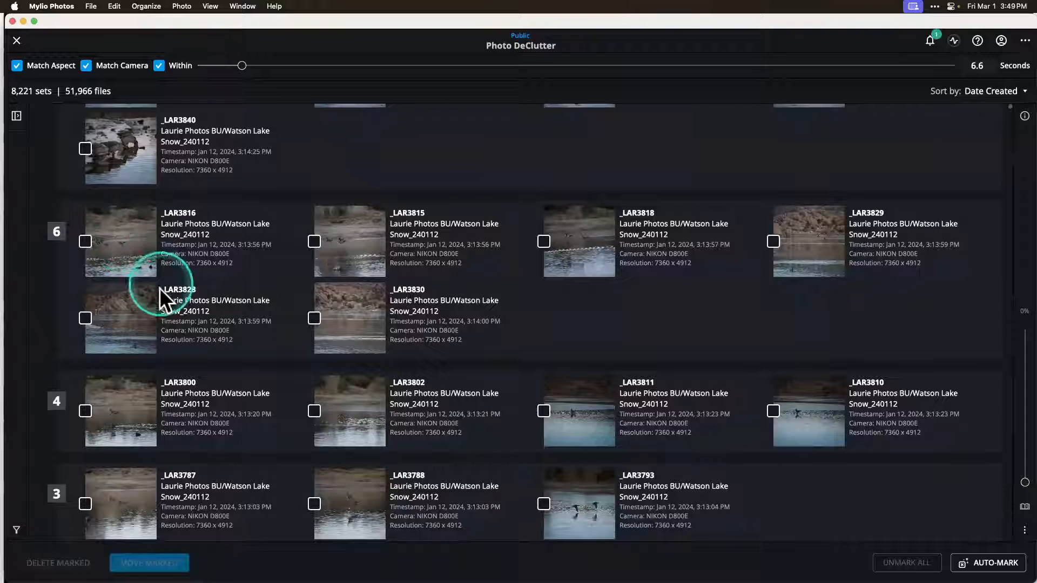
Step: Open the _LAR3816 set in full view, compare its six photos, mark _LAR3816 for deletion and return to the sets
click(121, 245)
double_click(121, 245)
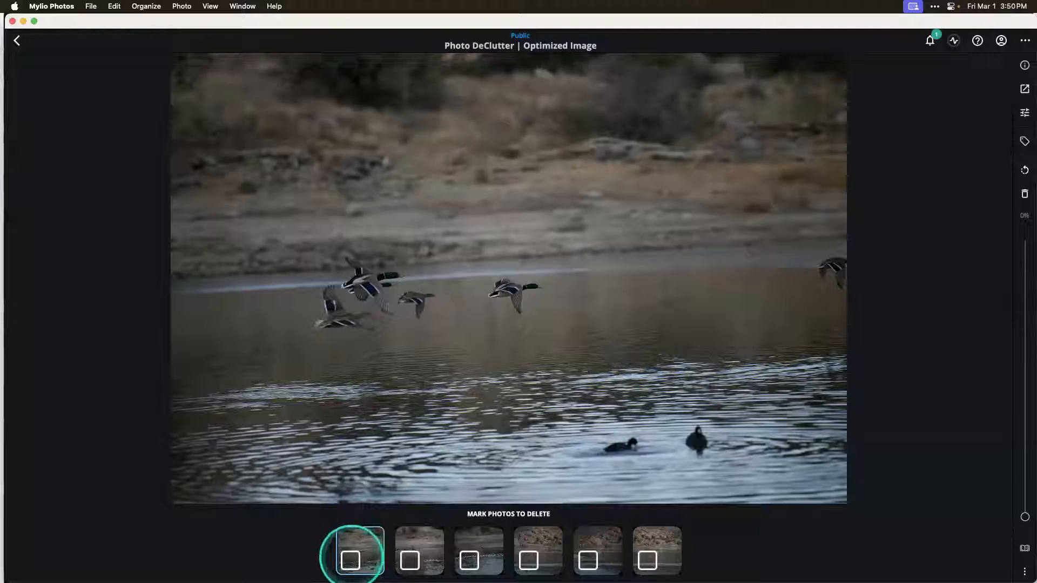
click(414, 538)
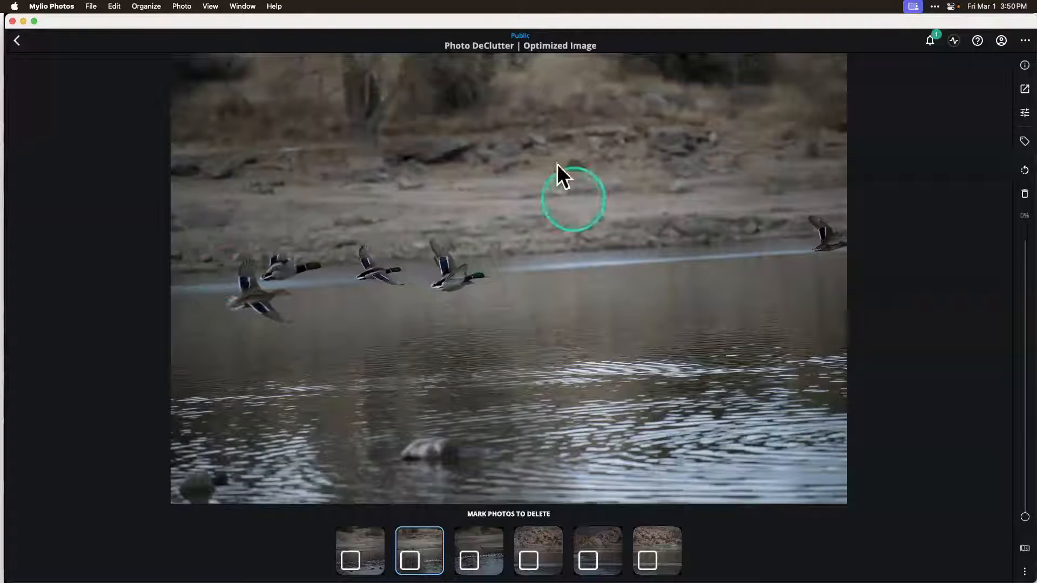
click(351, 560)
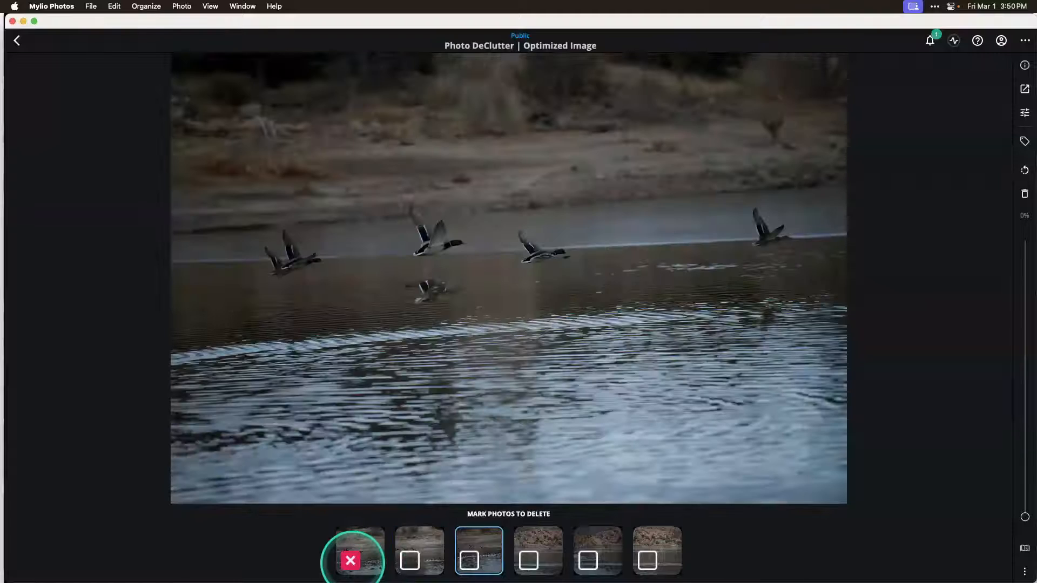
click(537, 544)
click(588, 538)
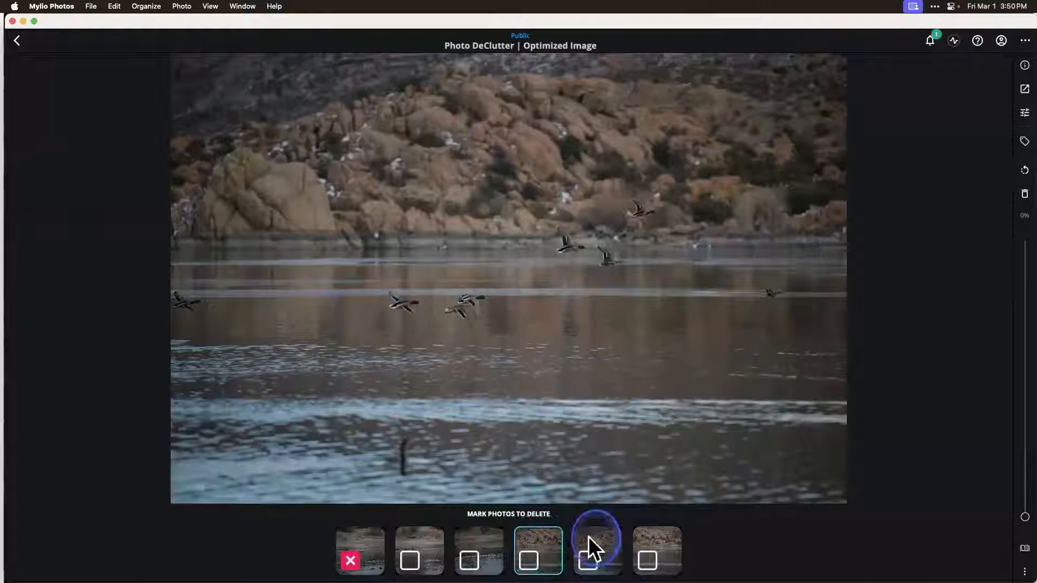
click(643, 539)
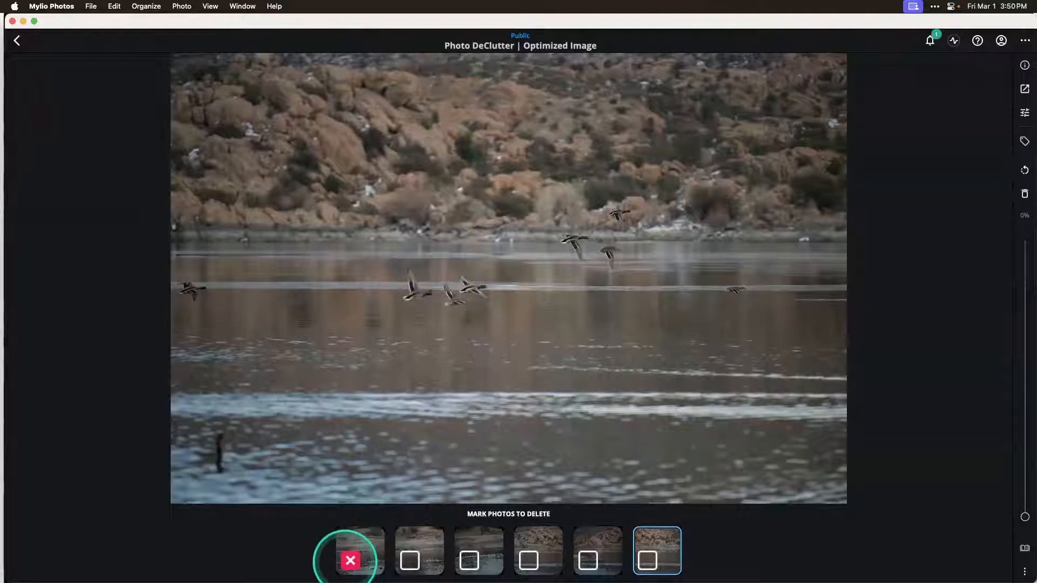
click(19, 40)
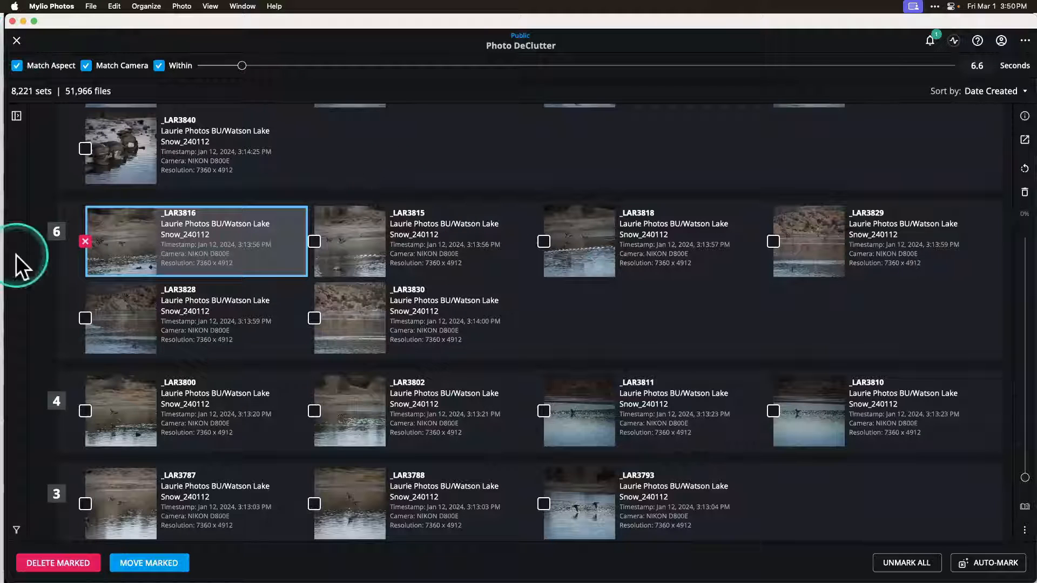
Step: Unmark _LAR3816 and examine the neighbouring sets of similar photos
click(85, 241)
scroll(247, 393, up, 10)
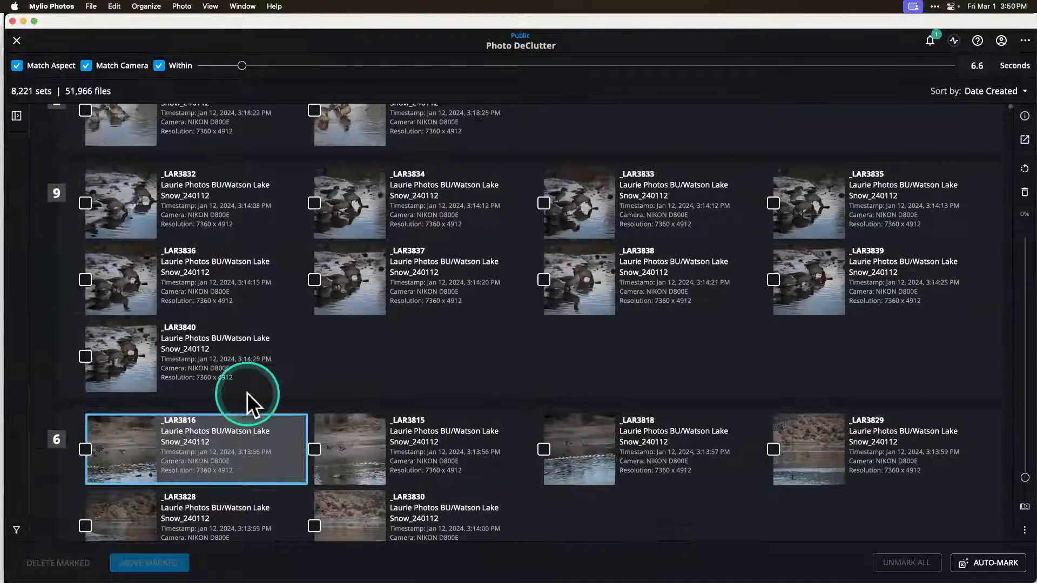
scroll(247, 393, down, 2)
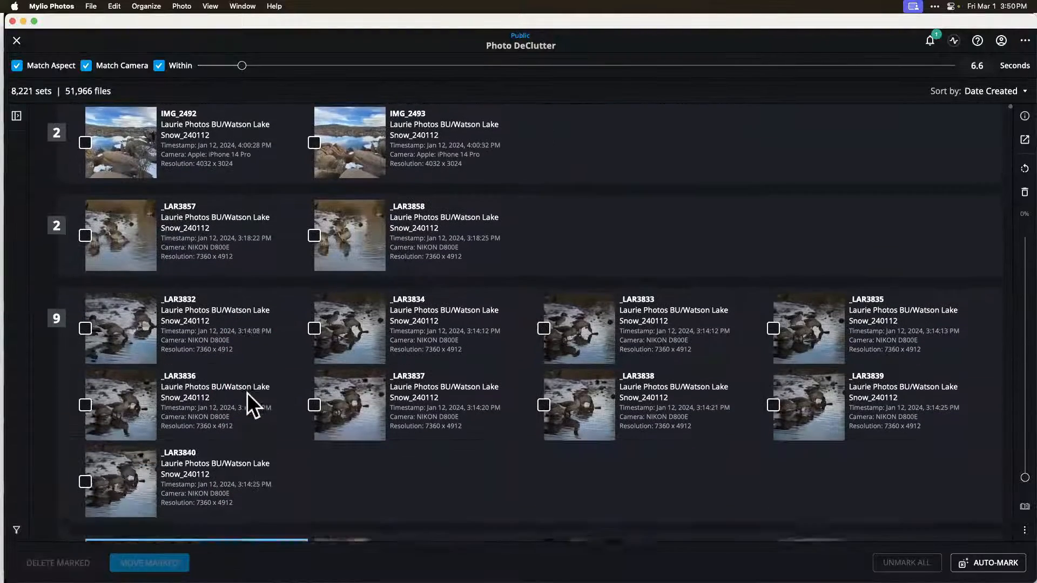
scroll(247, 393, down, 2)
scroll(248, 393, up, 3)
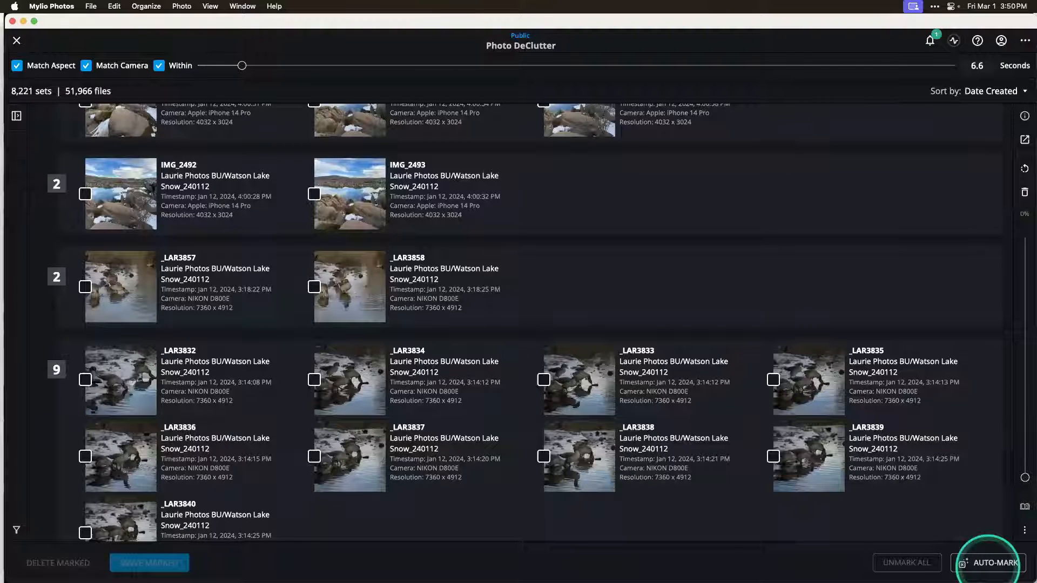
Step: Open the Auto-Mark criteria, try each from Blurry to Overexposed, leave only Blurry checked and close without running it
click(988, 563)
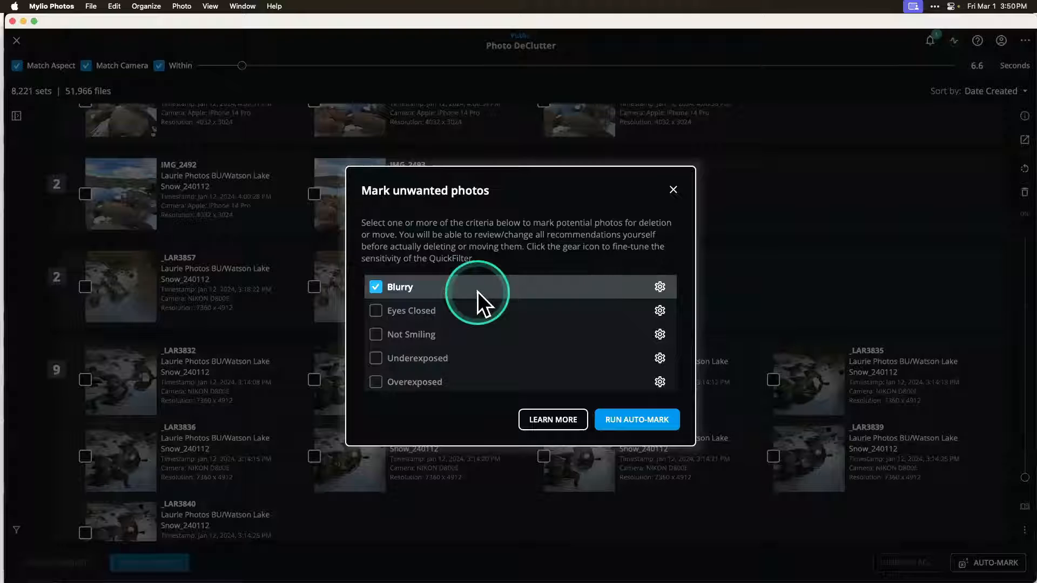
click(375, 286)
click(377, 308)
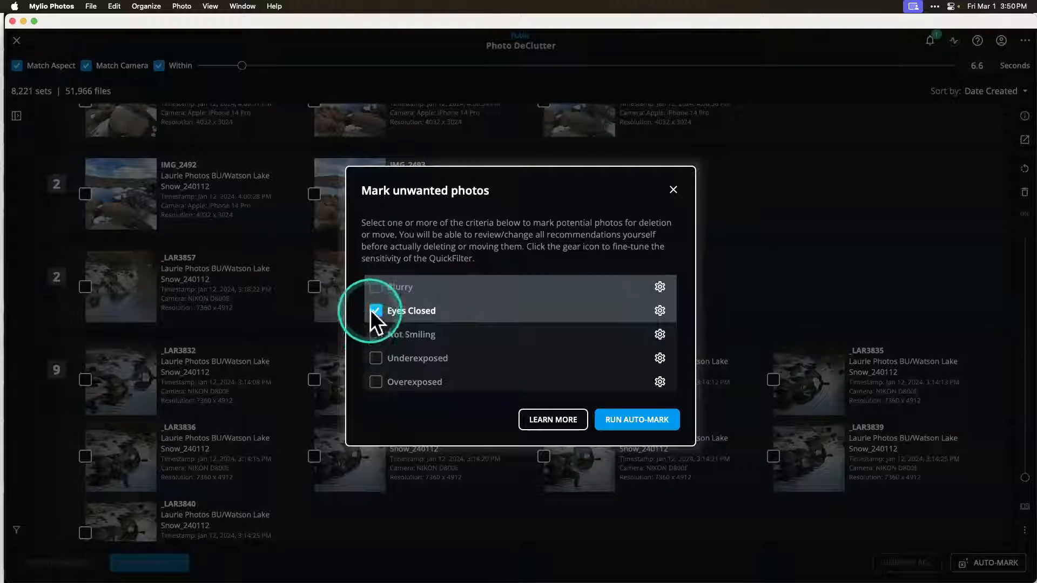
click(375, 335)
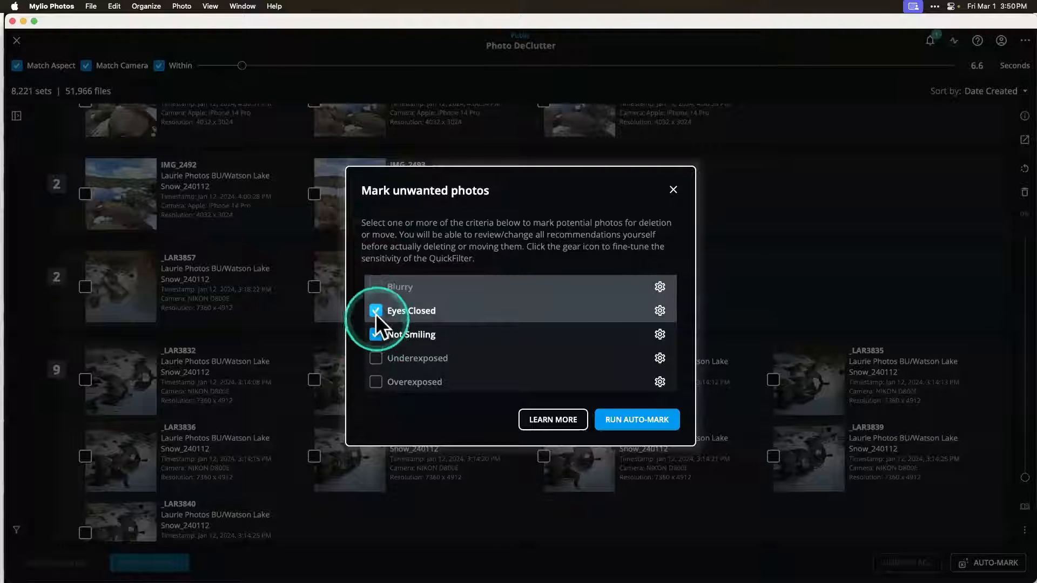
click(375, 311)
click(374, 332)
click(374, 357)
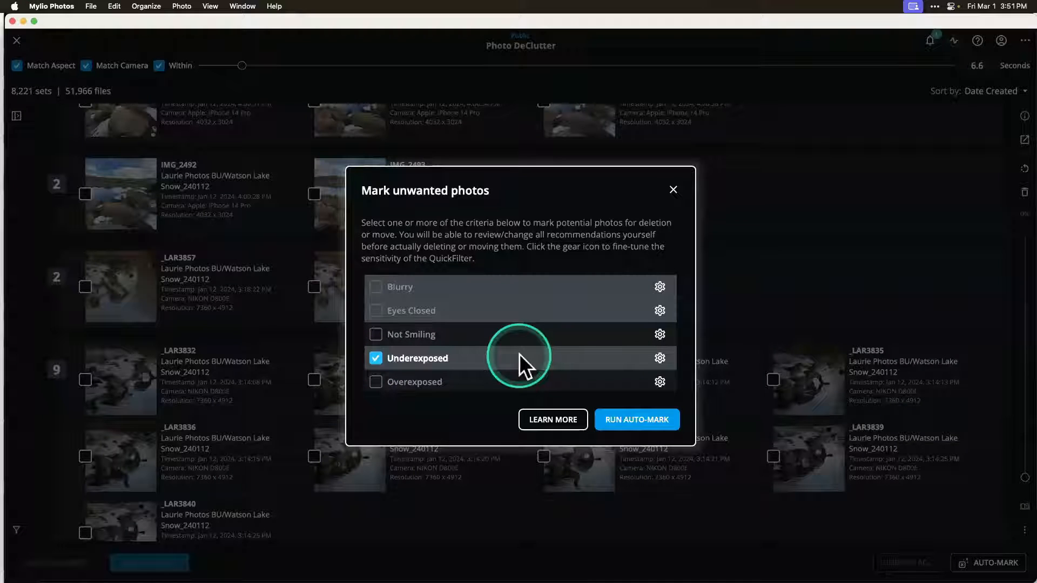
click(376, 381)
click(375, 358)
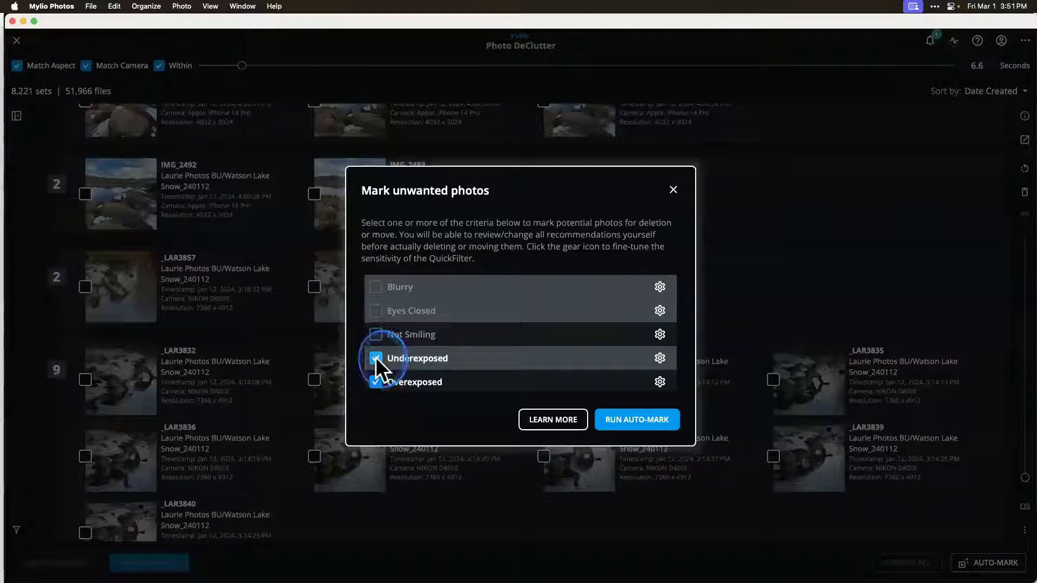
click(375, 379)
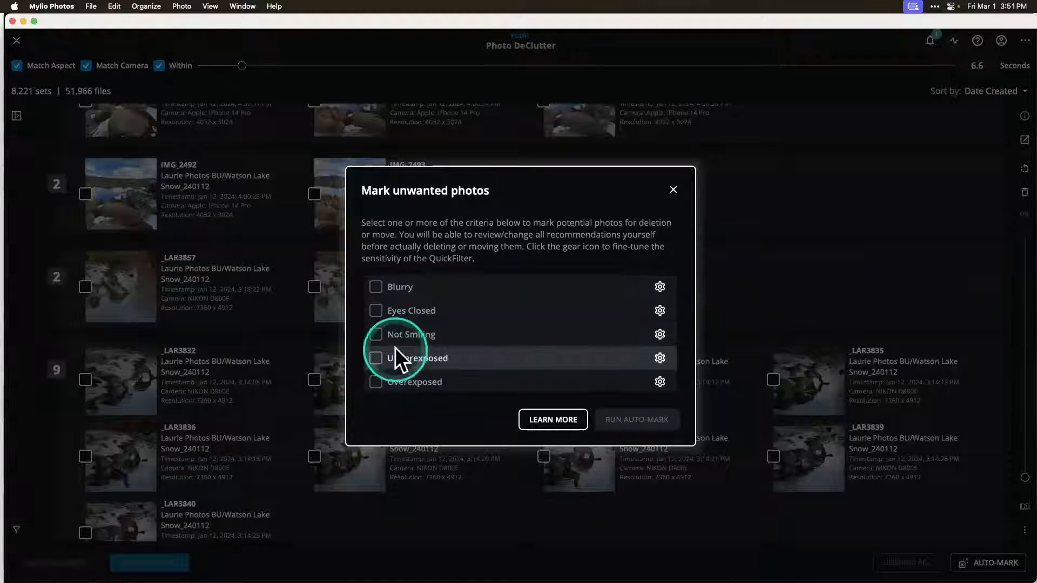
click(376, 287)
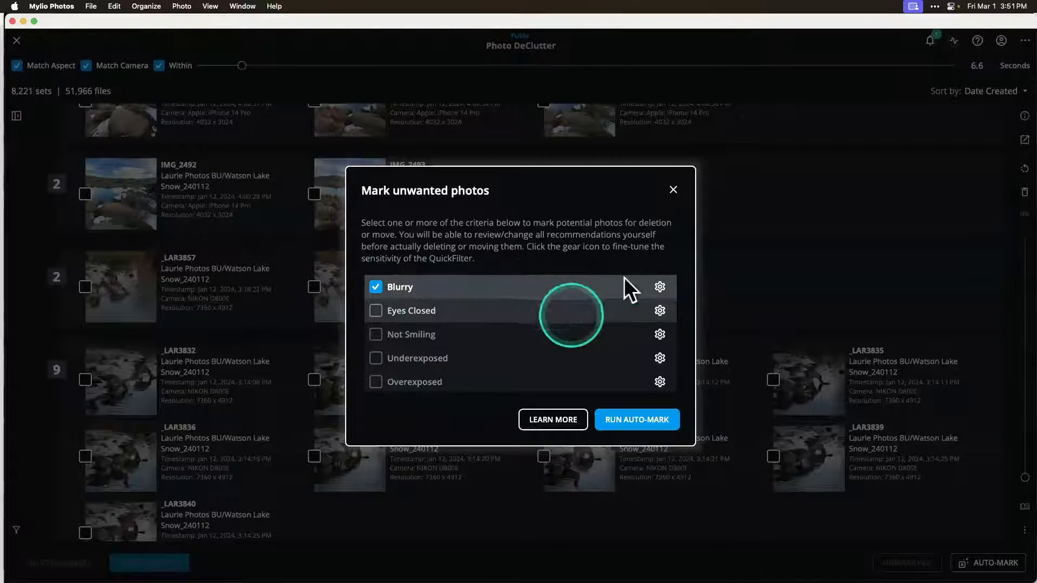
click(673, 189)
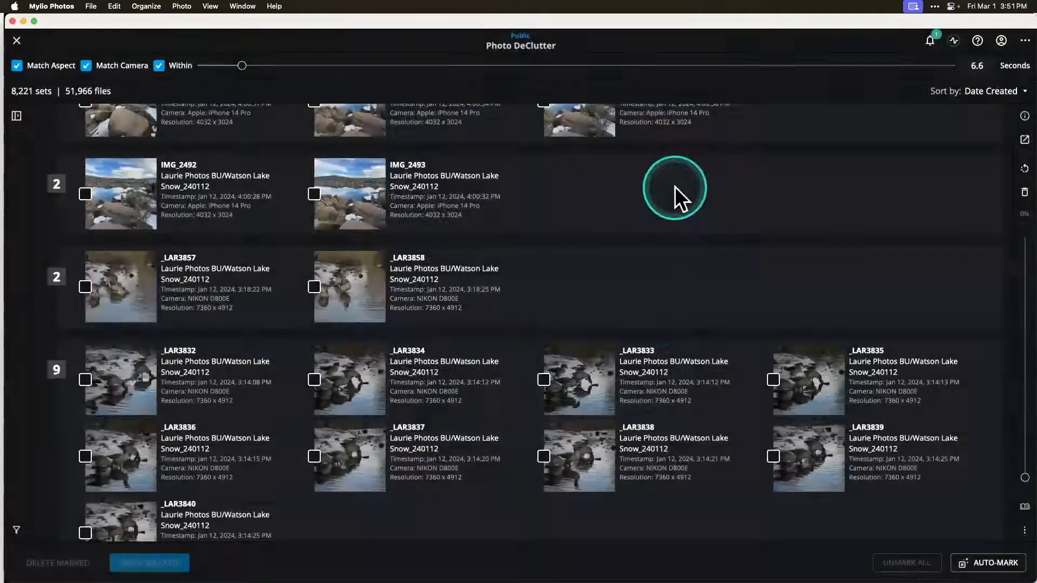
Step: Mark IMG_2493 for removal, then unmark all marked photos
click(315, 194)
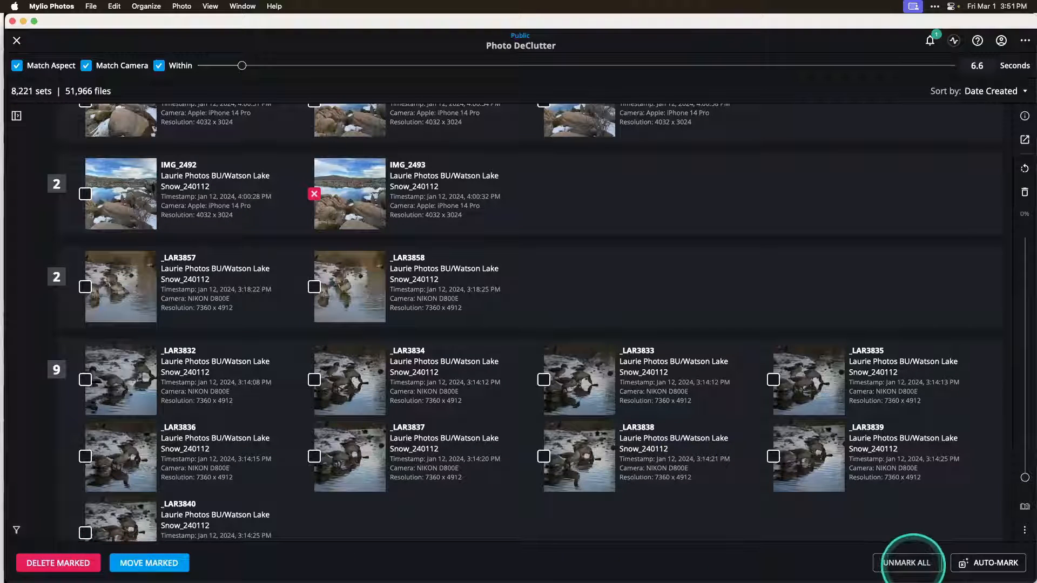
click(907, 563)
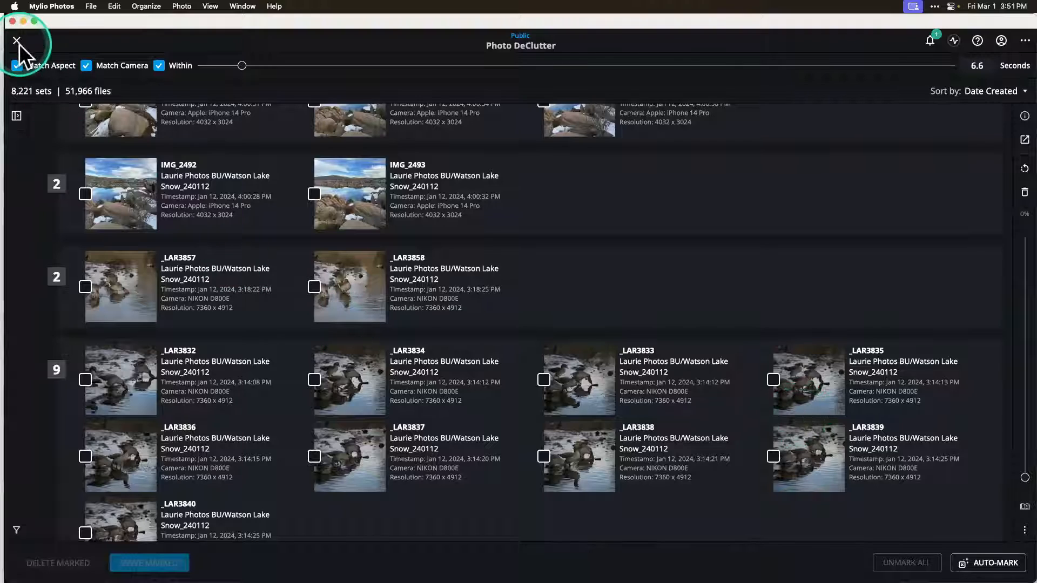